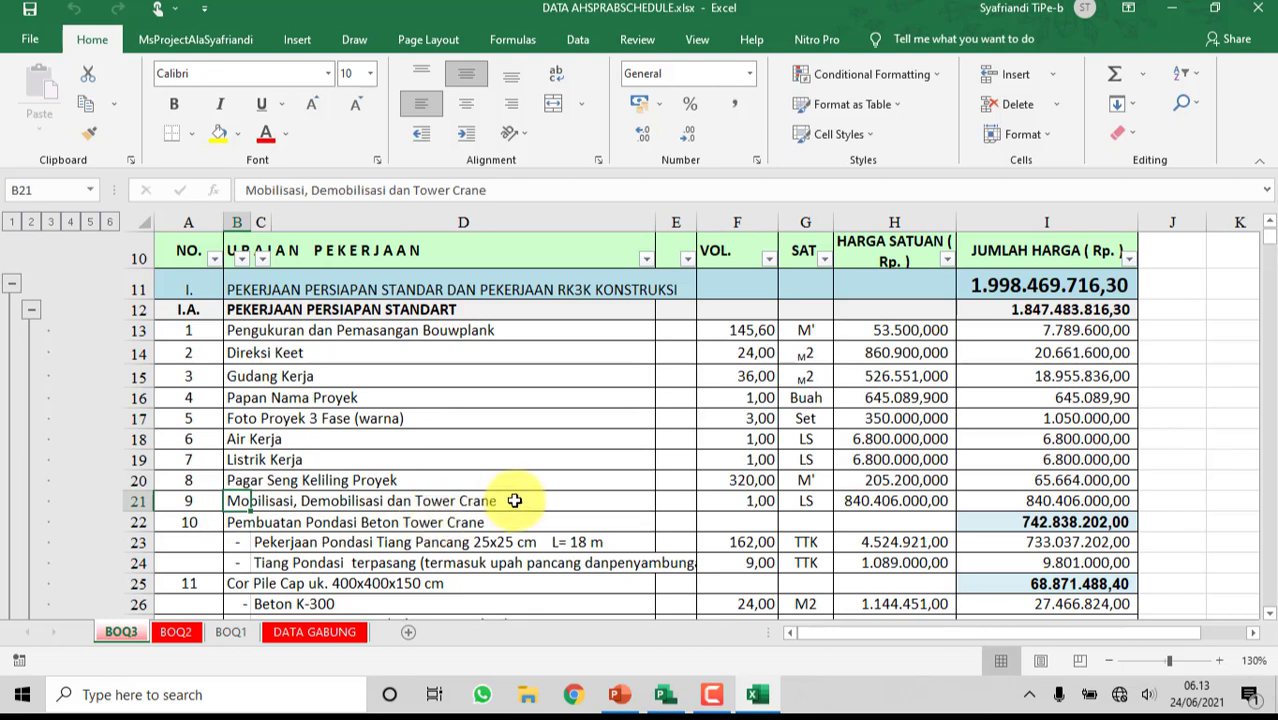
- Examine the volume and unit price columns for the preparation work items on sheet BOQ3
left_click(520, 499)
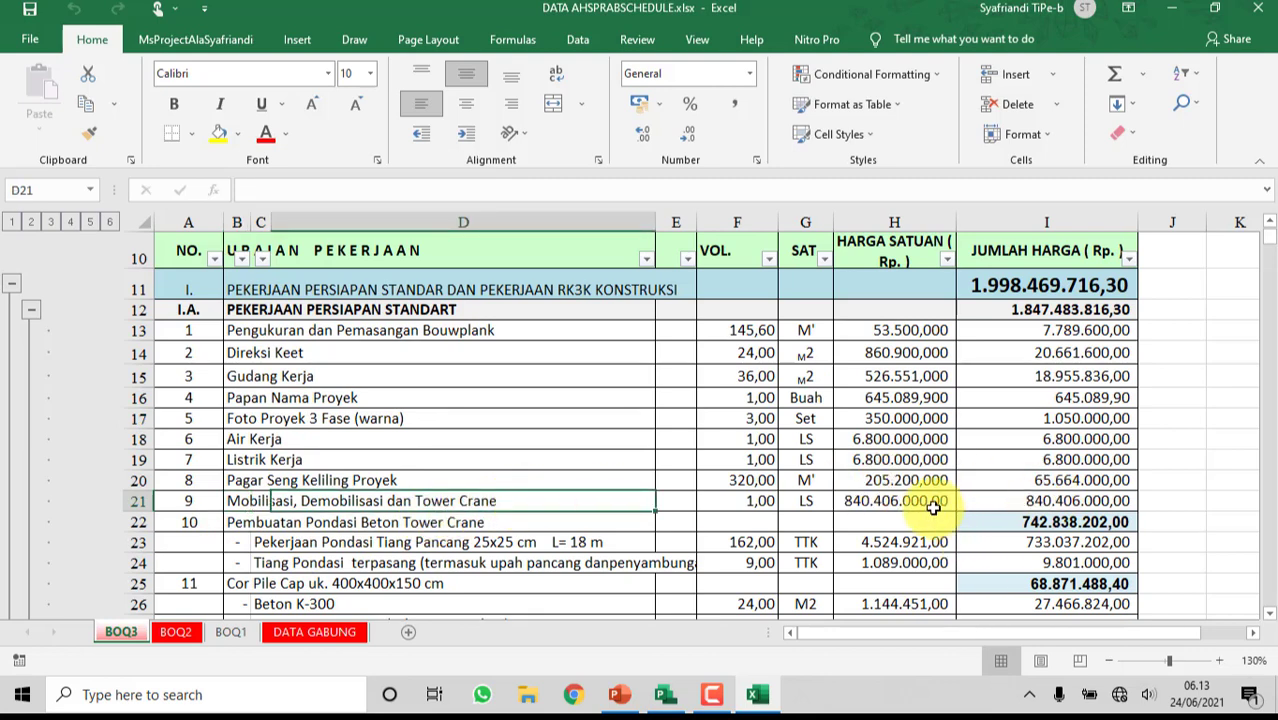
left_click_drag(751, 505, 880, 500)
left_click_drag(745, 306, 765, 606)
left_click_drag(860, 299, 885, 578)
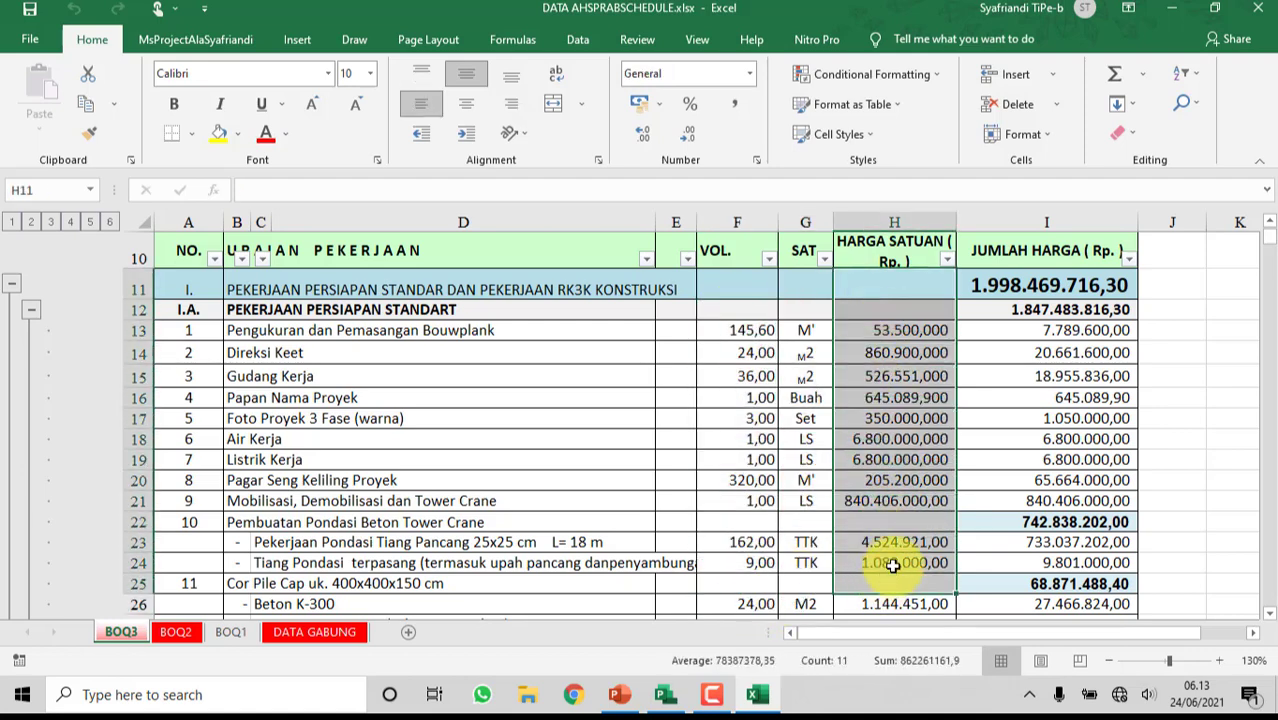
left_click(884, 378)
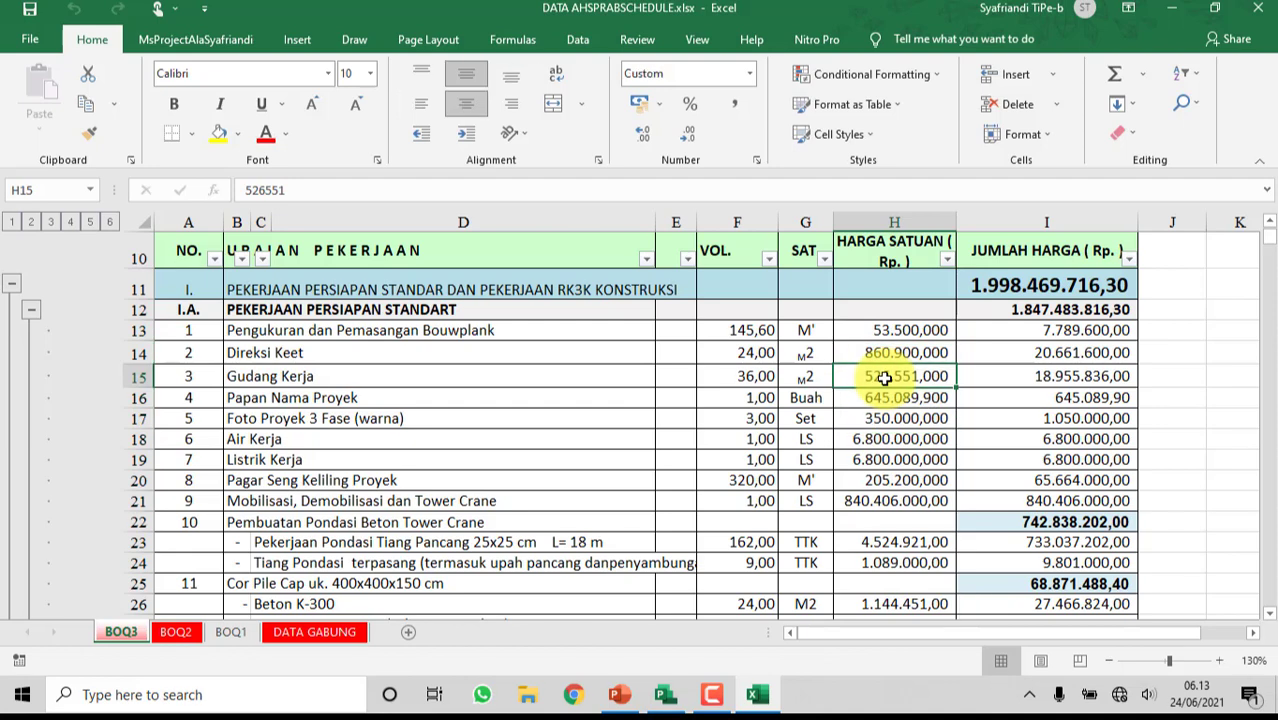
left_click(877, 500)
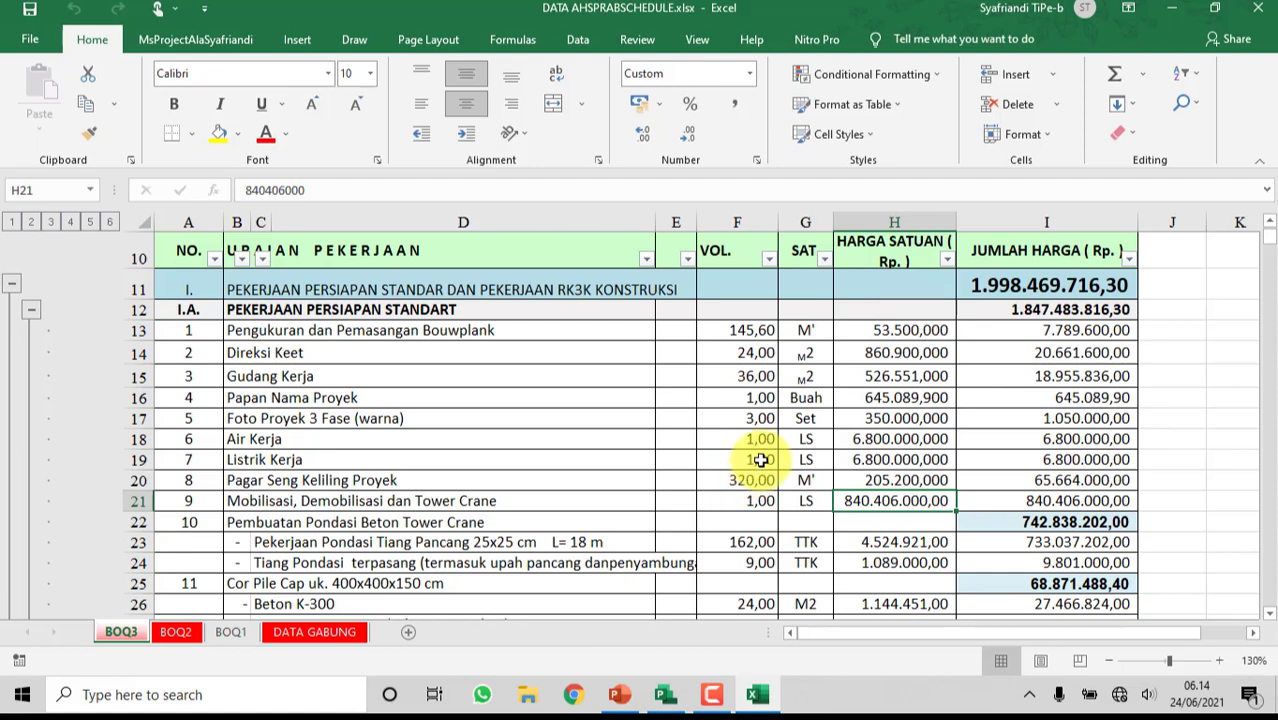
- Examine the Lift Pump item and the specification rows beneath it on sheet BOQ2
key("ctrl+Page_Down")
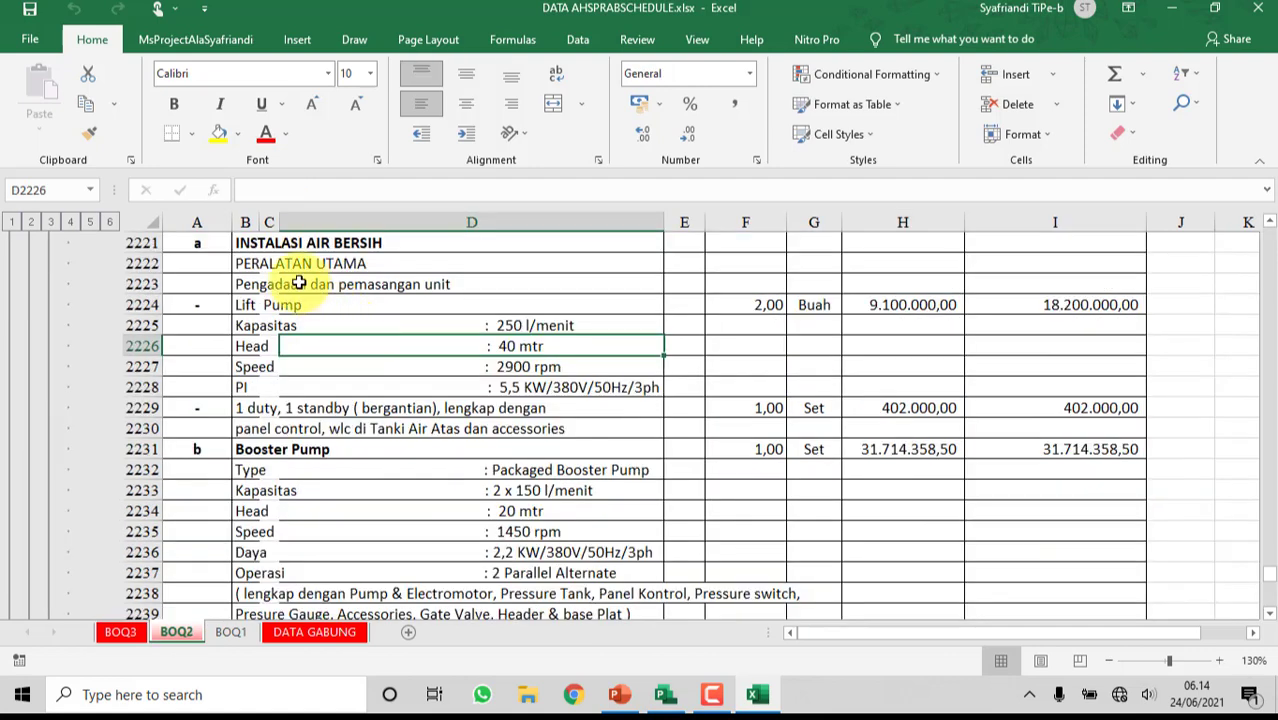
left_click_drag(252, 309, 294, 309)
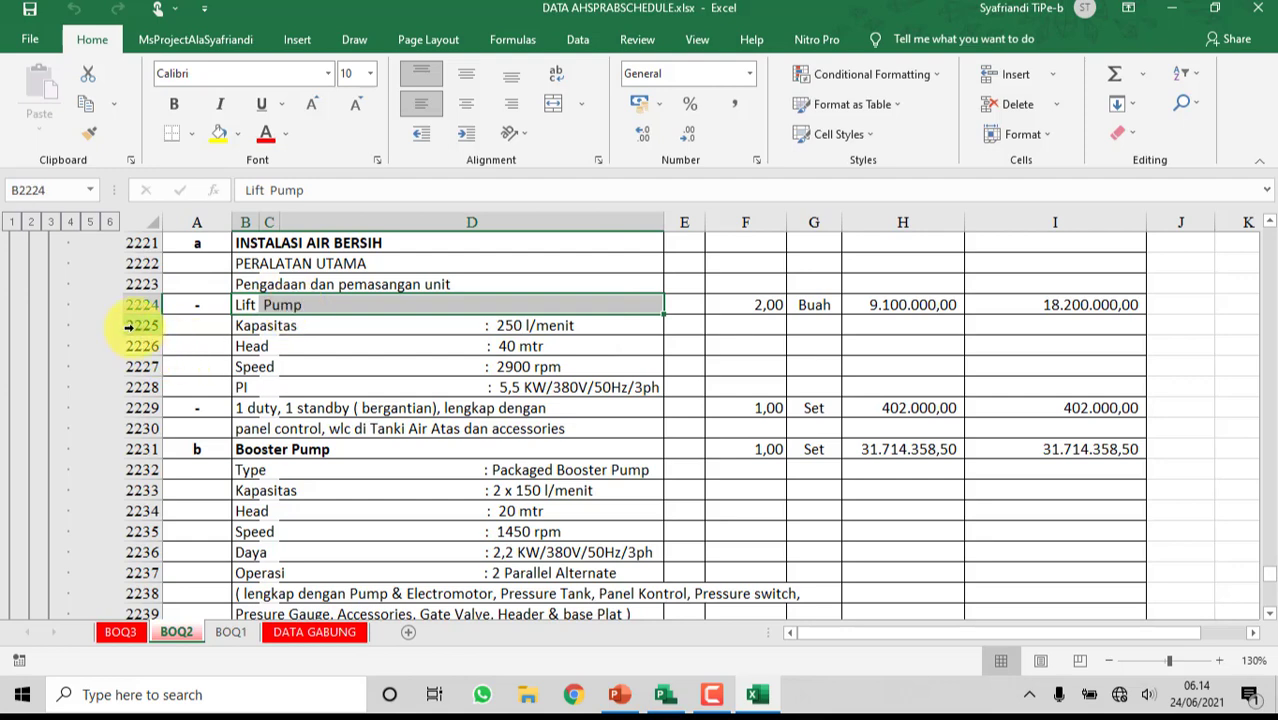
left_click_drag(133, 325, 163, 392)
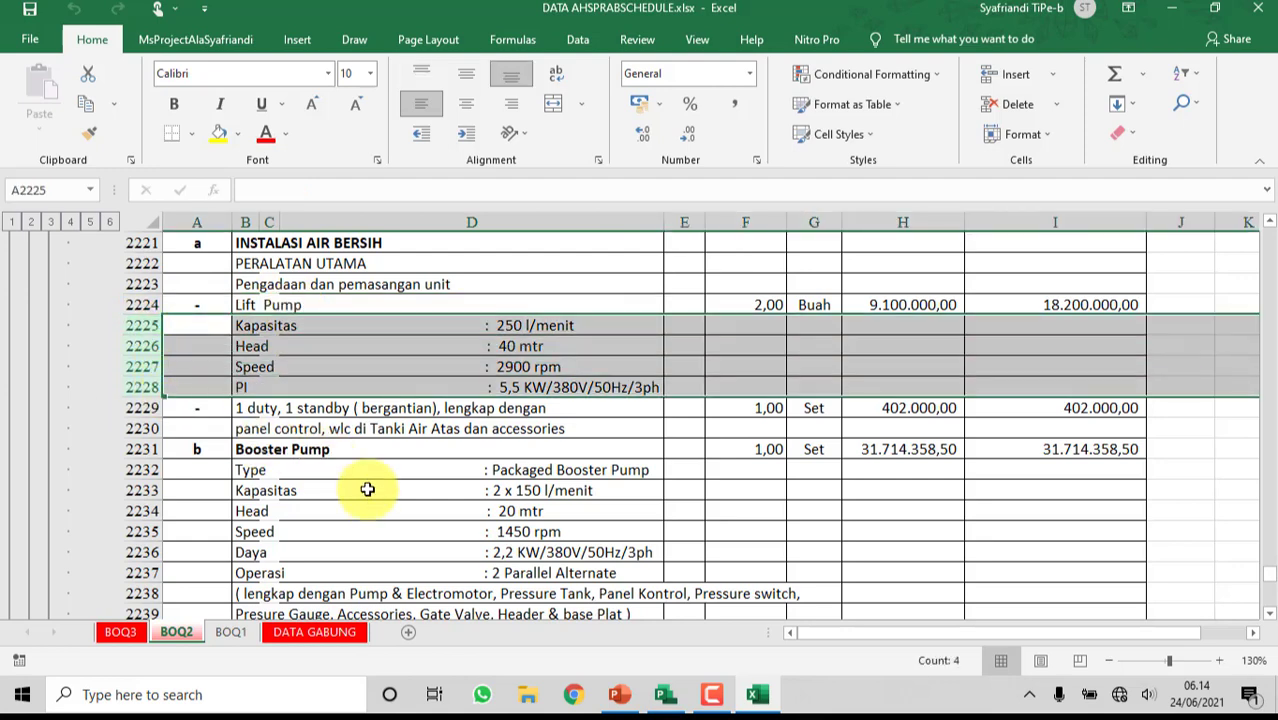
left_click(375, 505)
left_click_drag(300, 326, 477, 420)
scroll(370, 530, "down", 1)
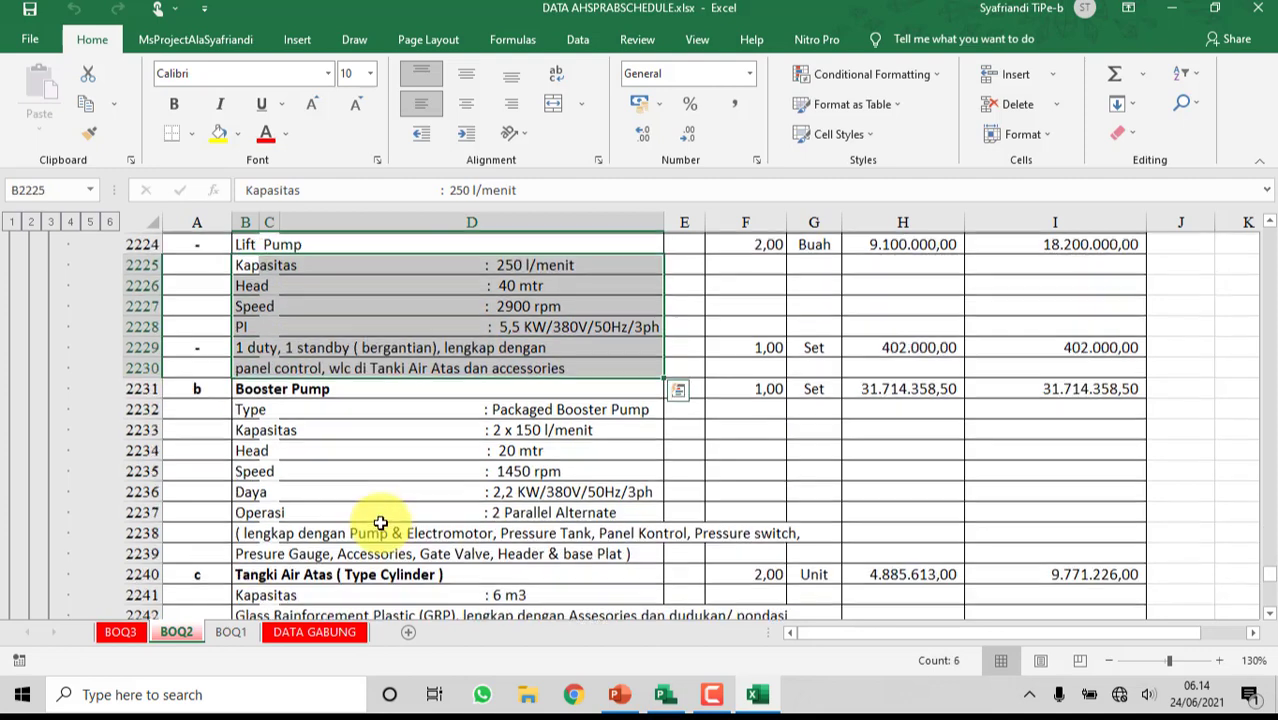
scroll(400, 320, "up", 1)
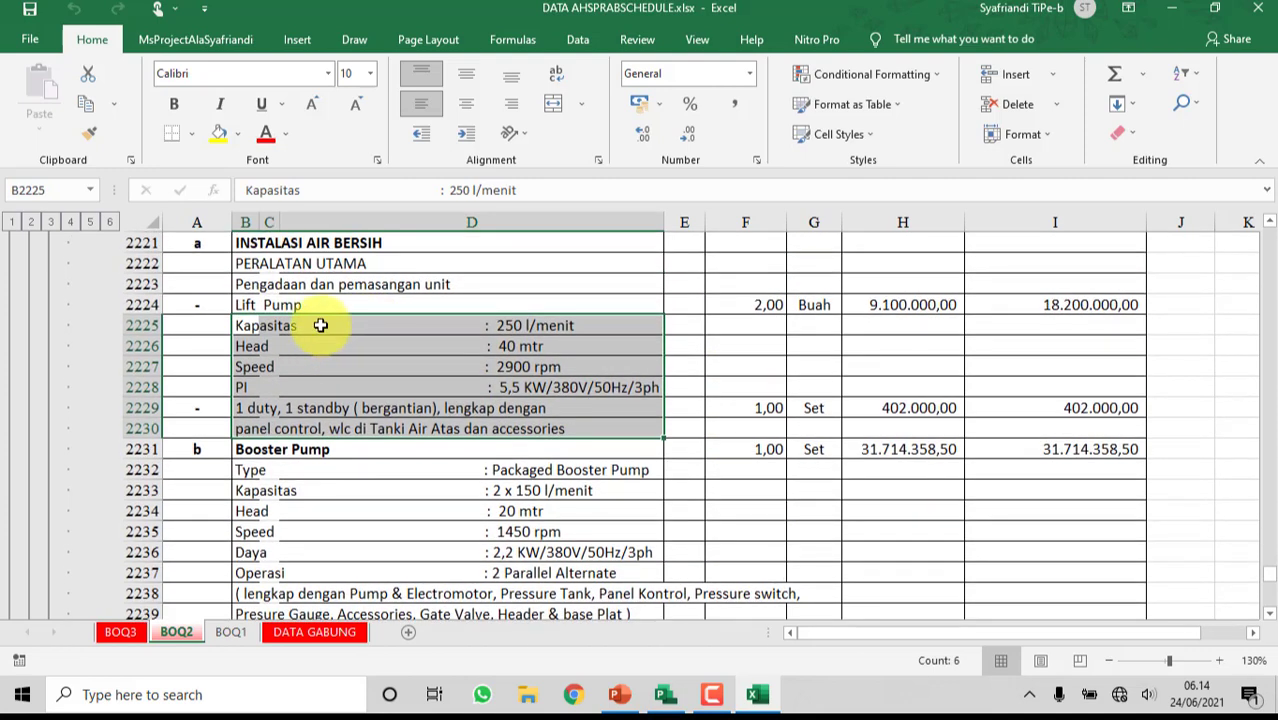
- Append "(lihat spesifikasi hala : ---)" to the Lift Pump description in cell B2224
left_click(318, 302)
left_click(247, 306)
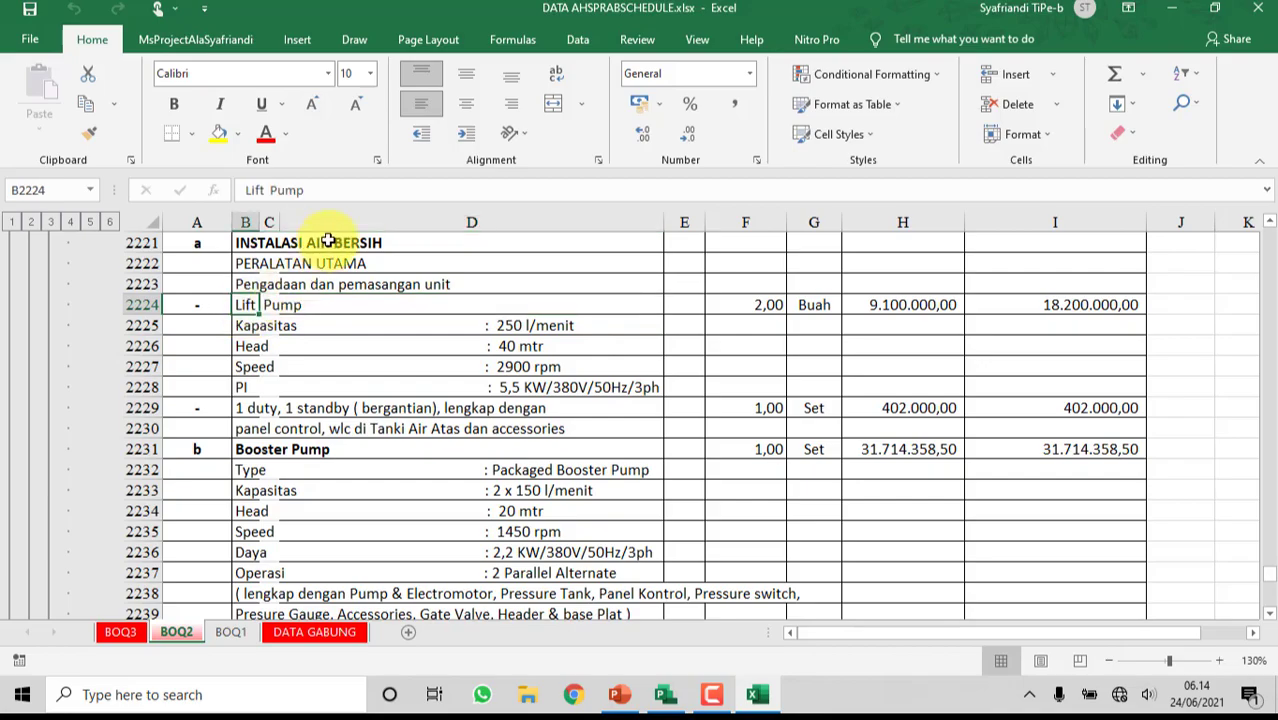
left_click(350, 196)
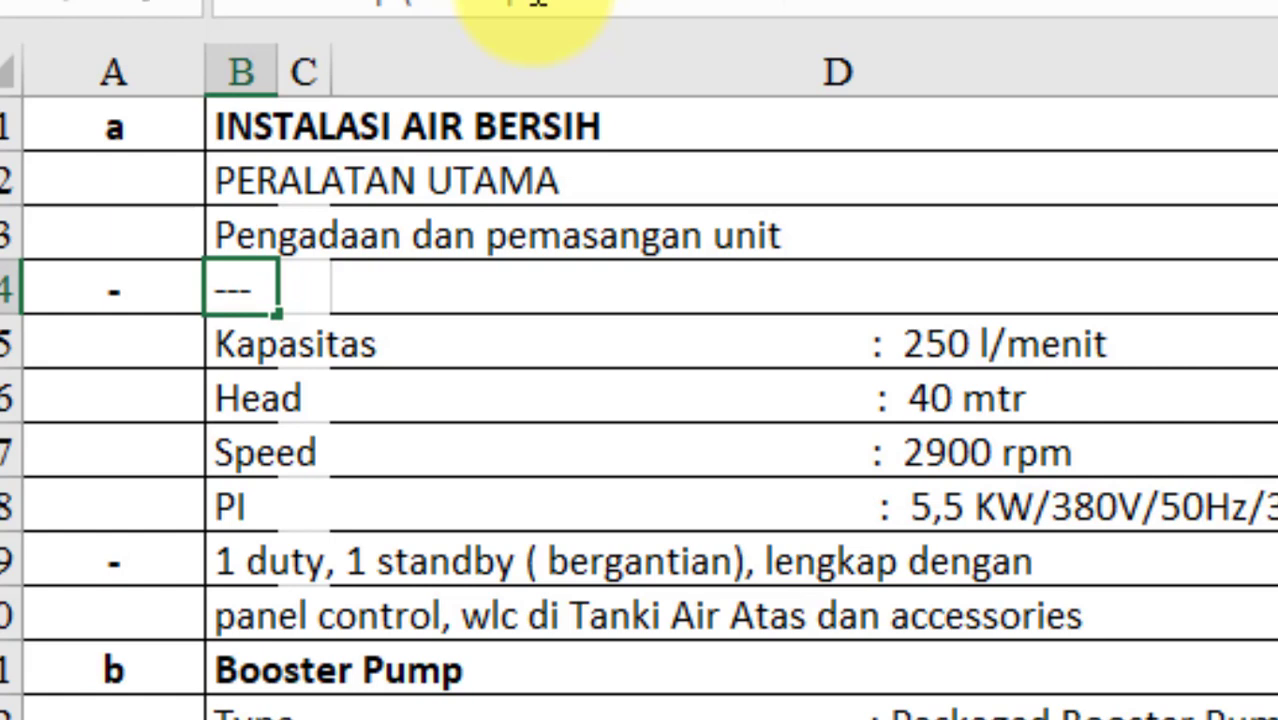
key("Return")
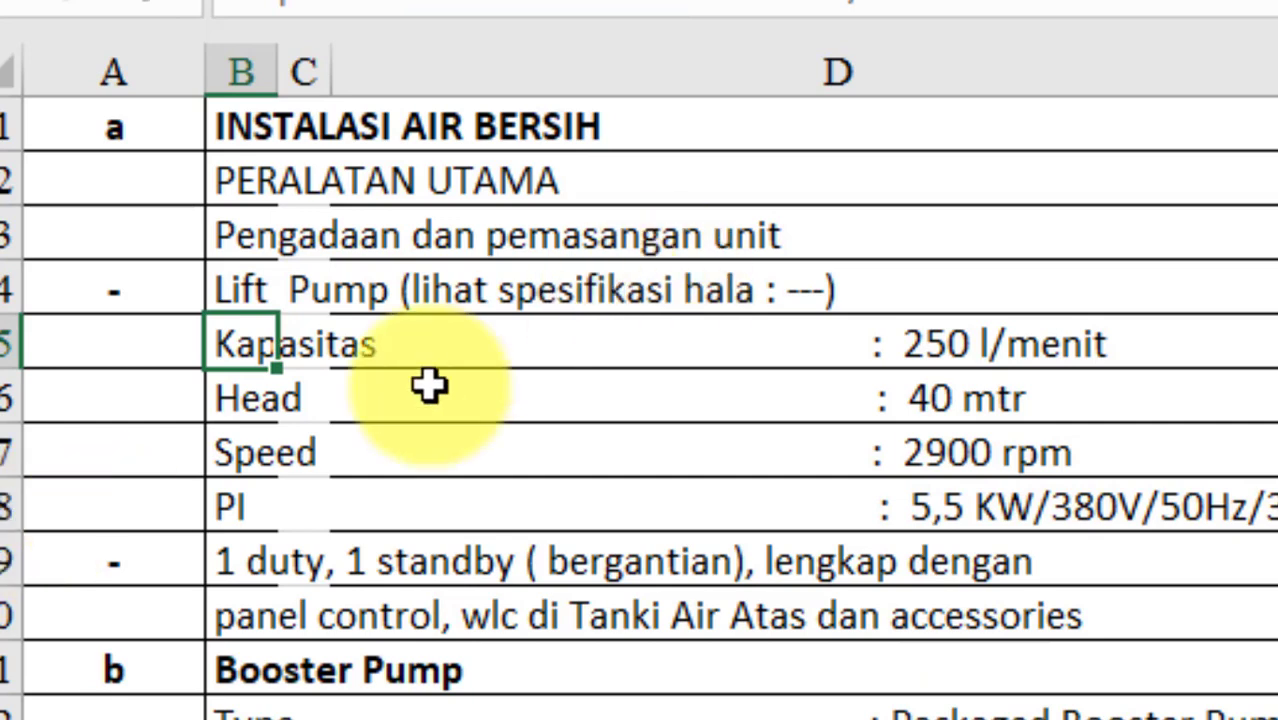
- Review the specification rows from Lift Pump down through Booster Pump, Tangki Air Atas and Pekerjaan Shallow Well
left_click_drag(410, 358, 690, 542)
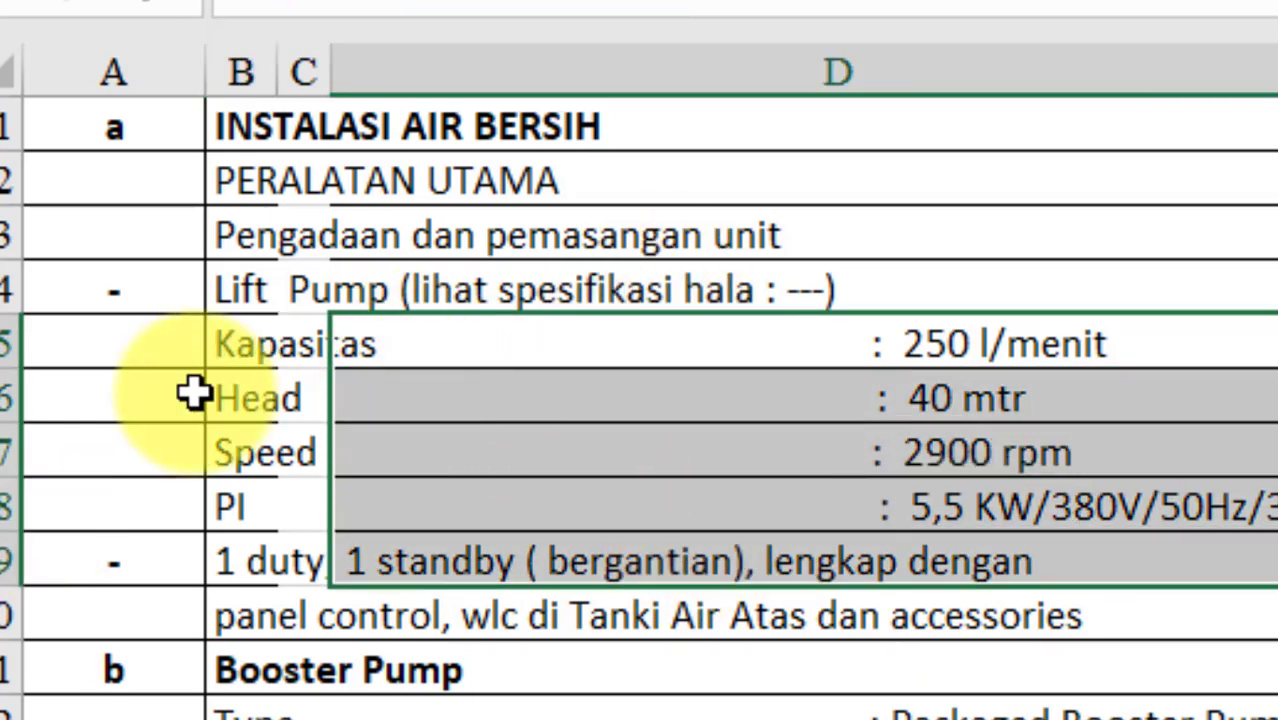
left_click_drag(270, 360, 692, 510)
left_click_drag(700, 575, 719, 591)
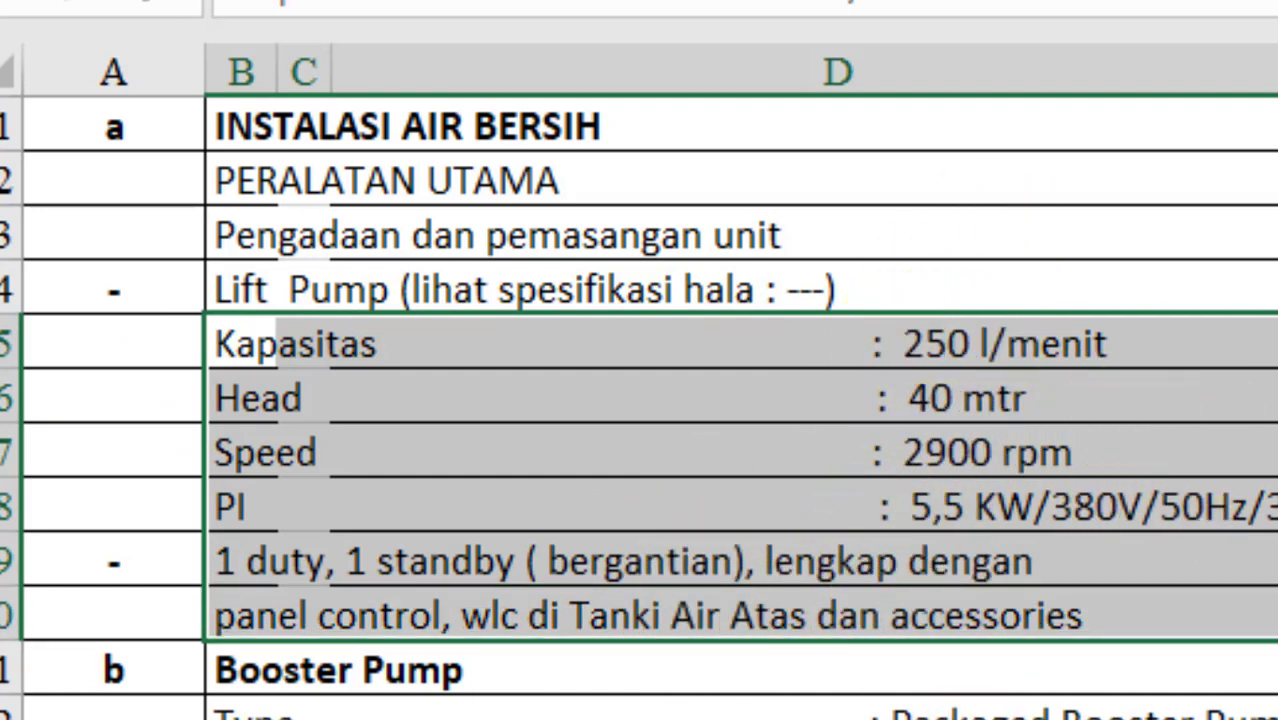
scroll(725, 712, "down", 1)
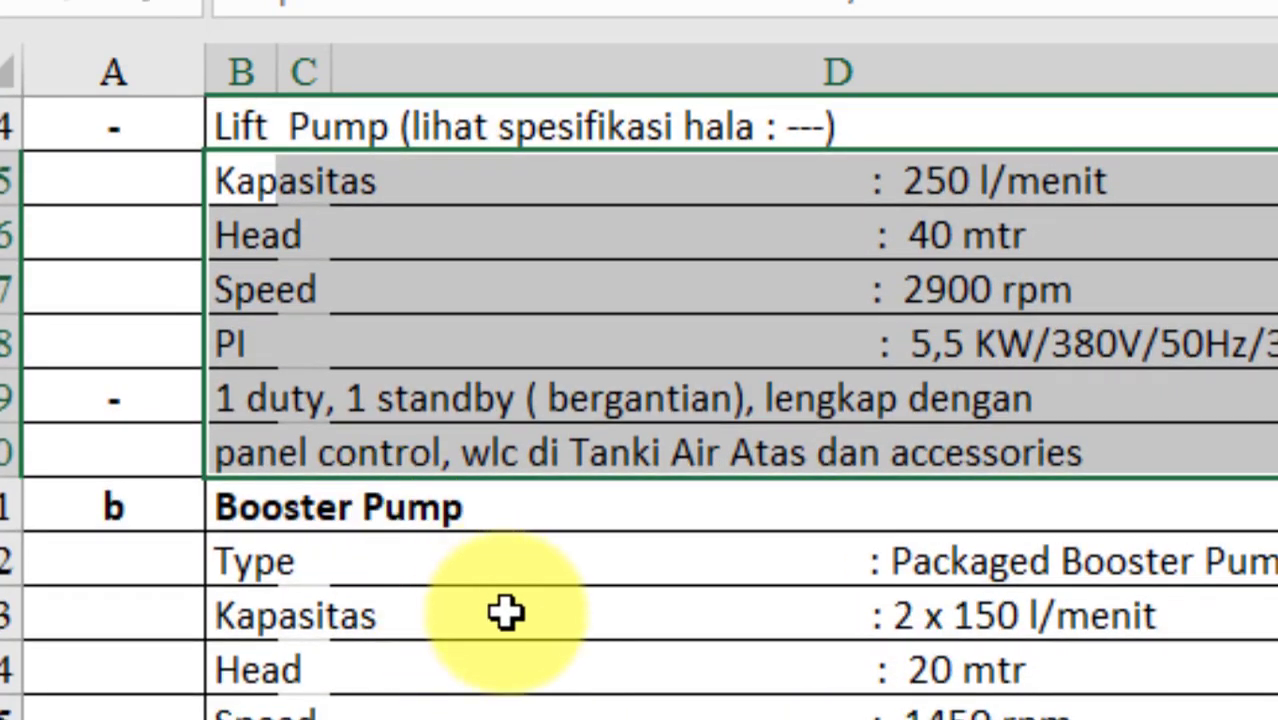
scroll(520, 620, "down", 3)
scroll(531, 638, "down", 1)
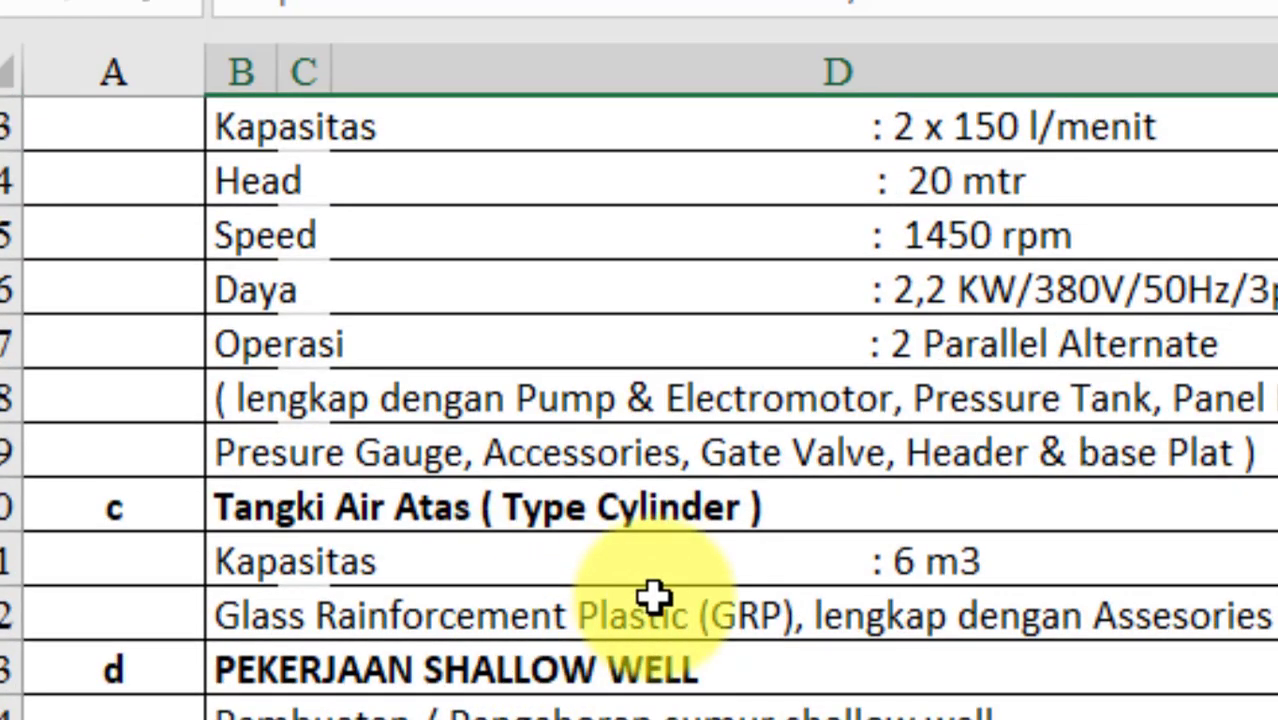
scroll(653, 630, "up", 2)
scroll(660, 640, "down", 3)
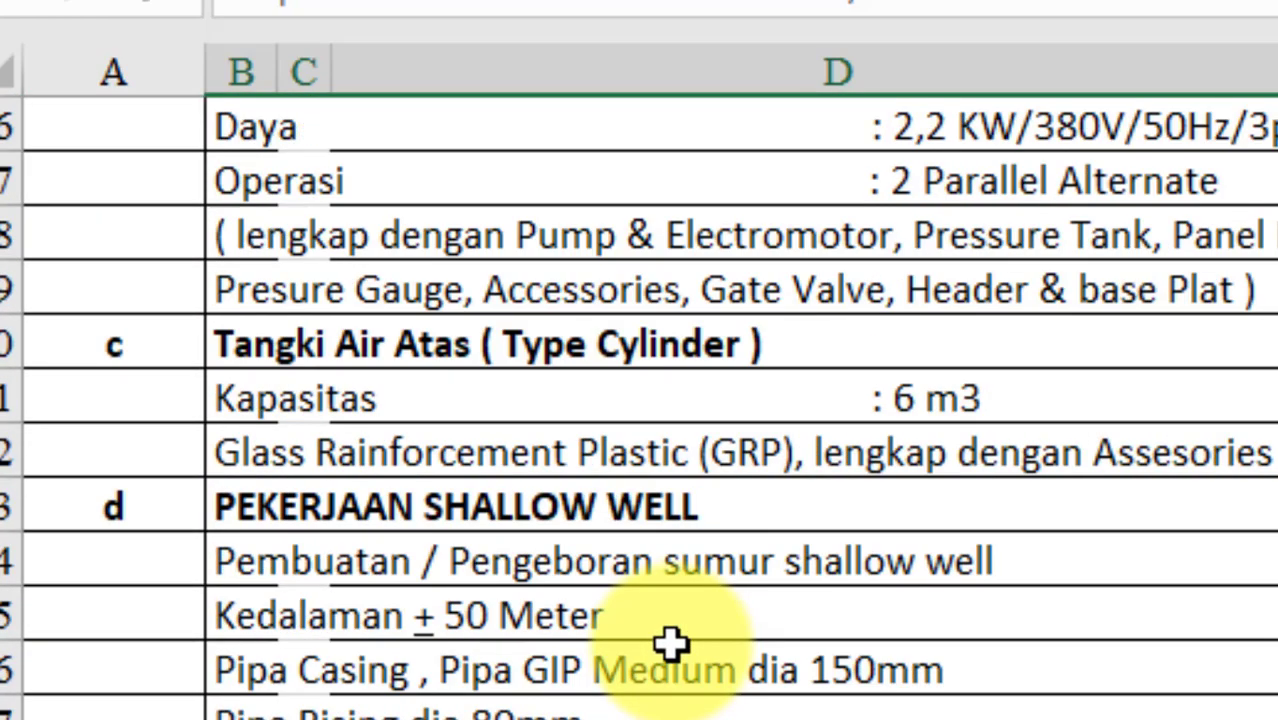
scroll(668, 645, "down", 3)
left_click_drag(308, 400, 620, 400)
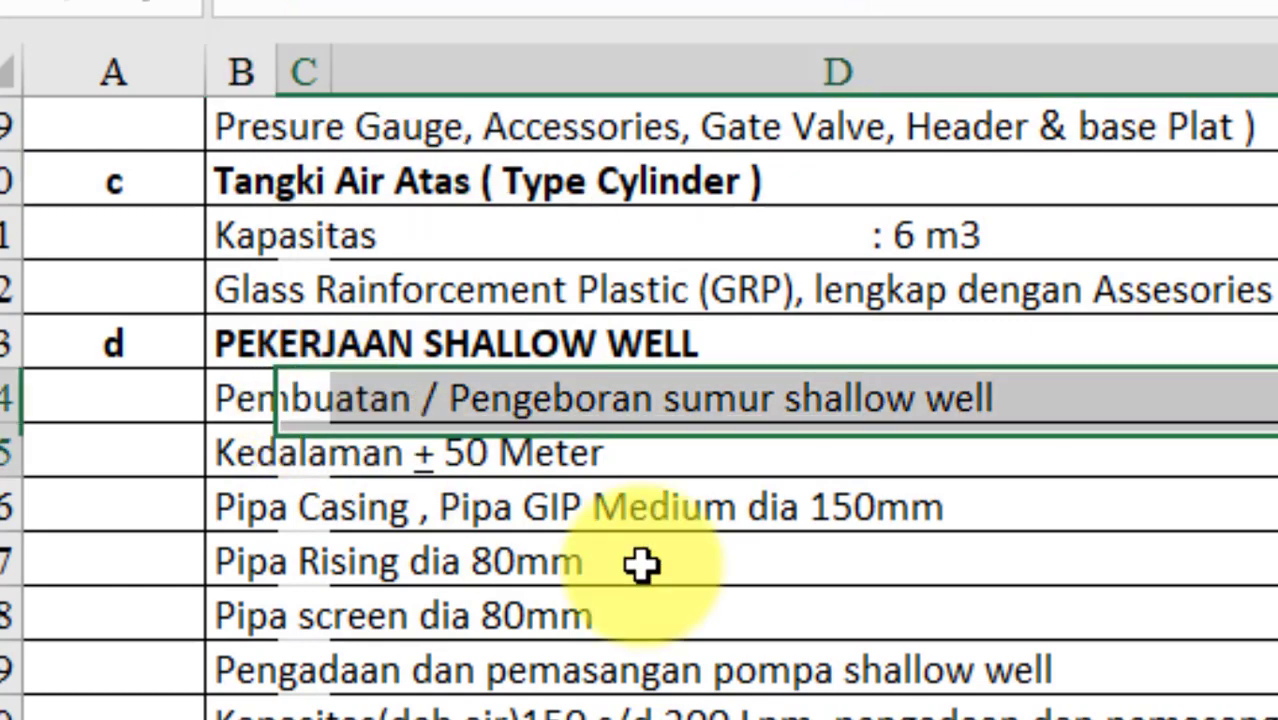
left_click_drag(641, 565, 1128, 655)
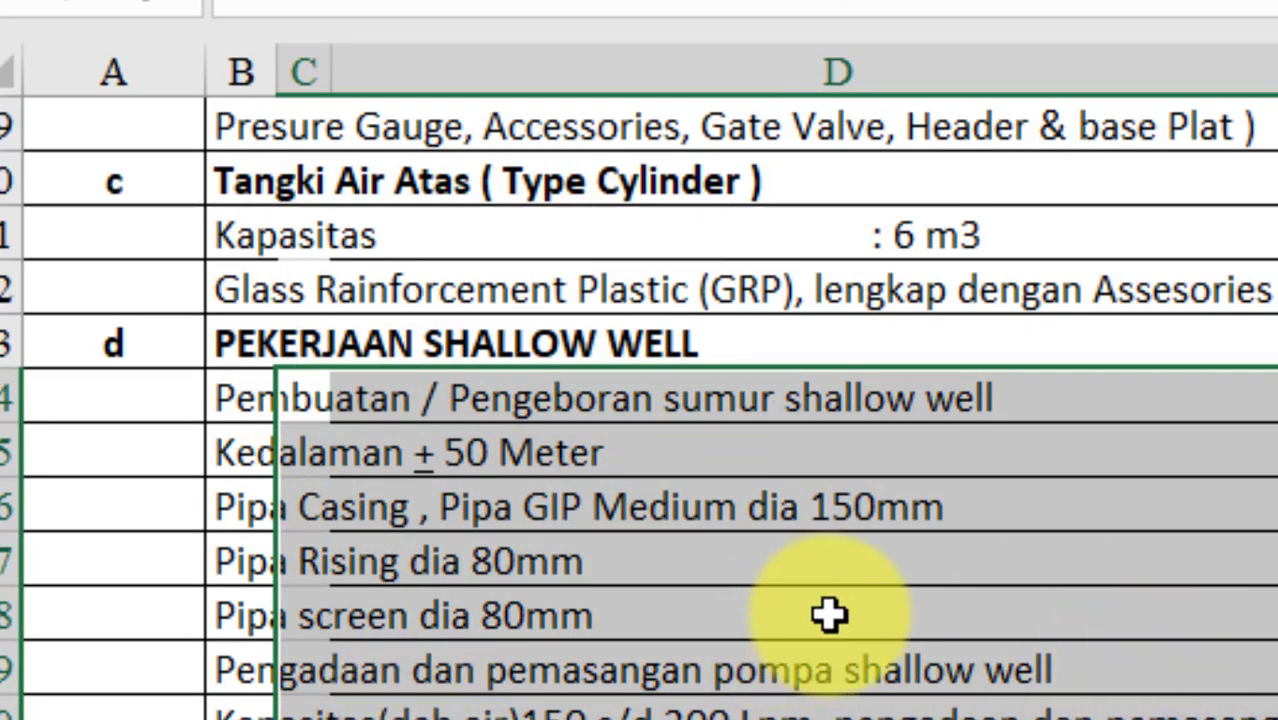
scroll(832, 615, "up", 3)
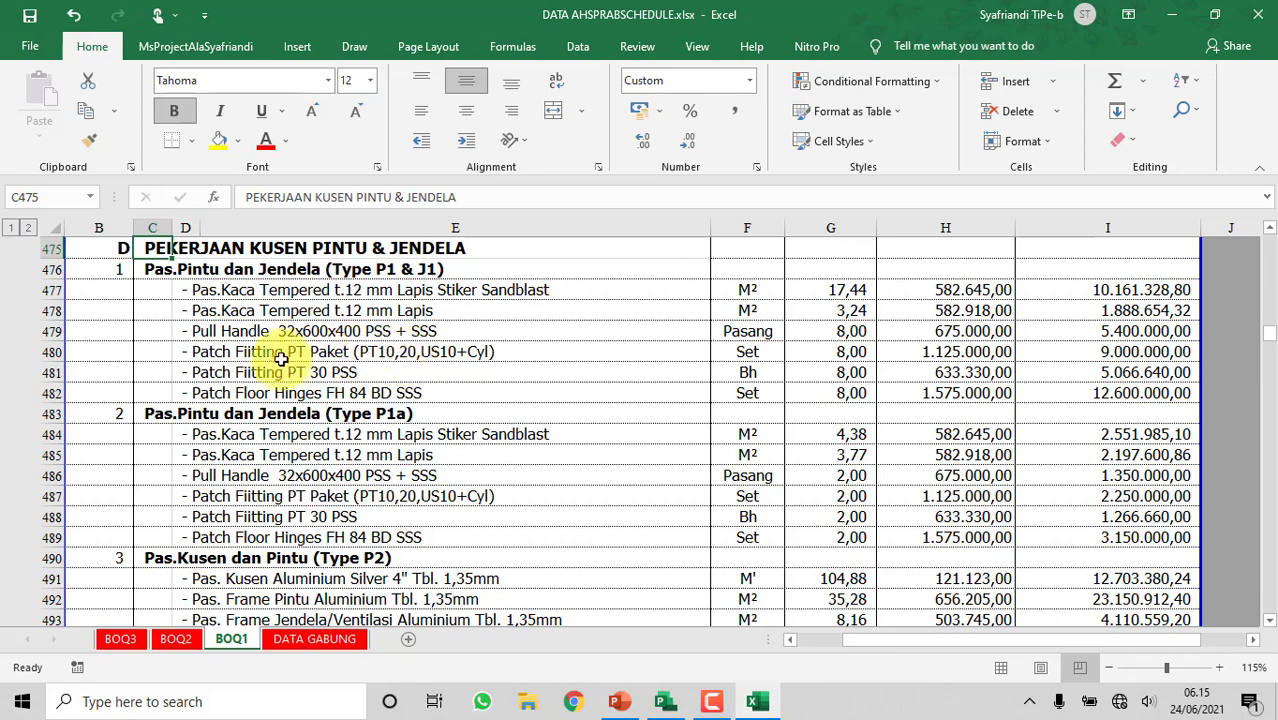
- Examine the component rows, volumes and unit prices of Pas.Pintu dan Jendela (Type P1 & J1) on sheet BOQ1
left_click_drag(204, 288, 257, 390)
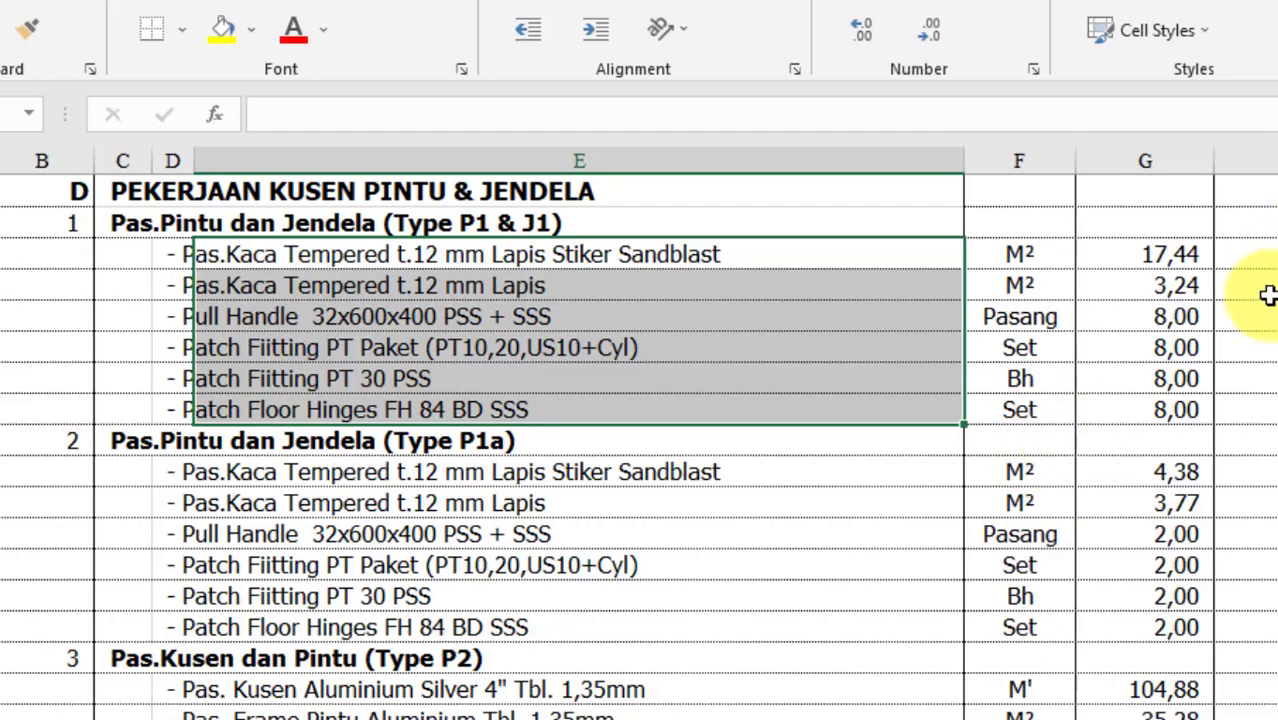
left_click(692, 572)
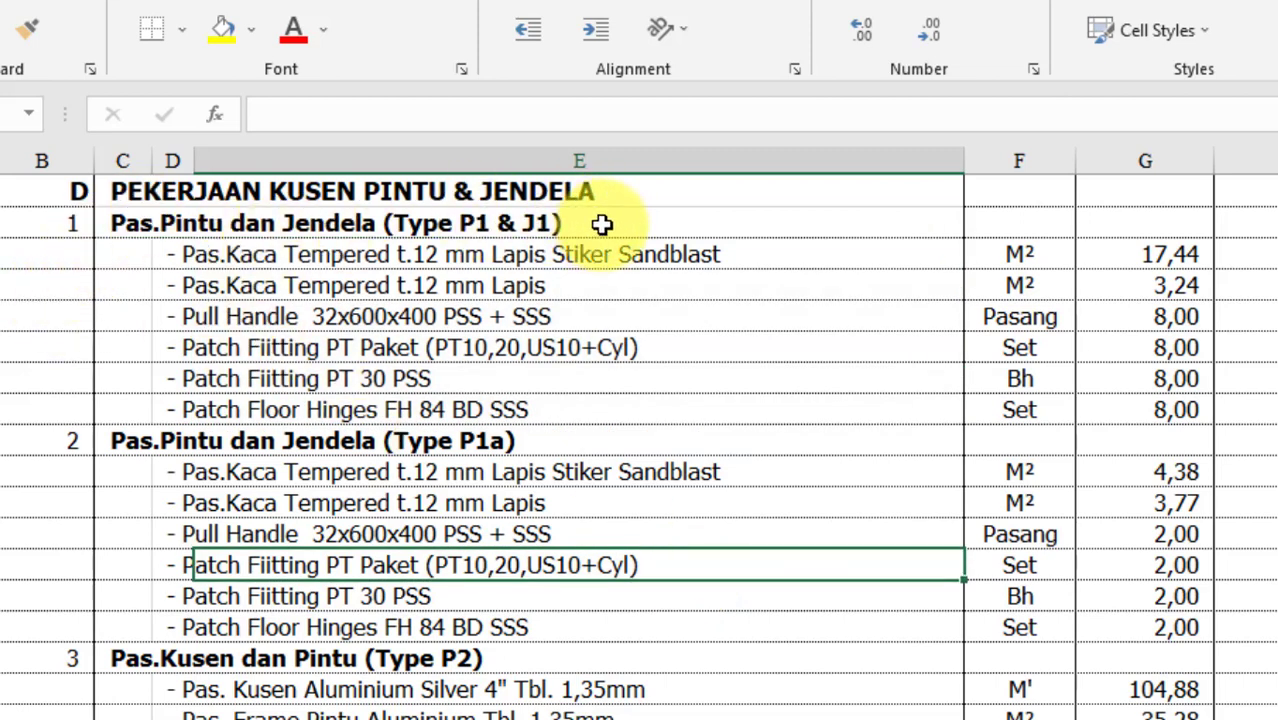
left_click(243, 257)
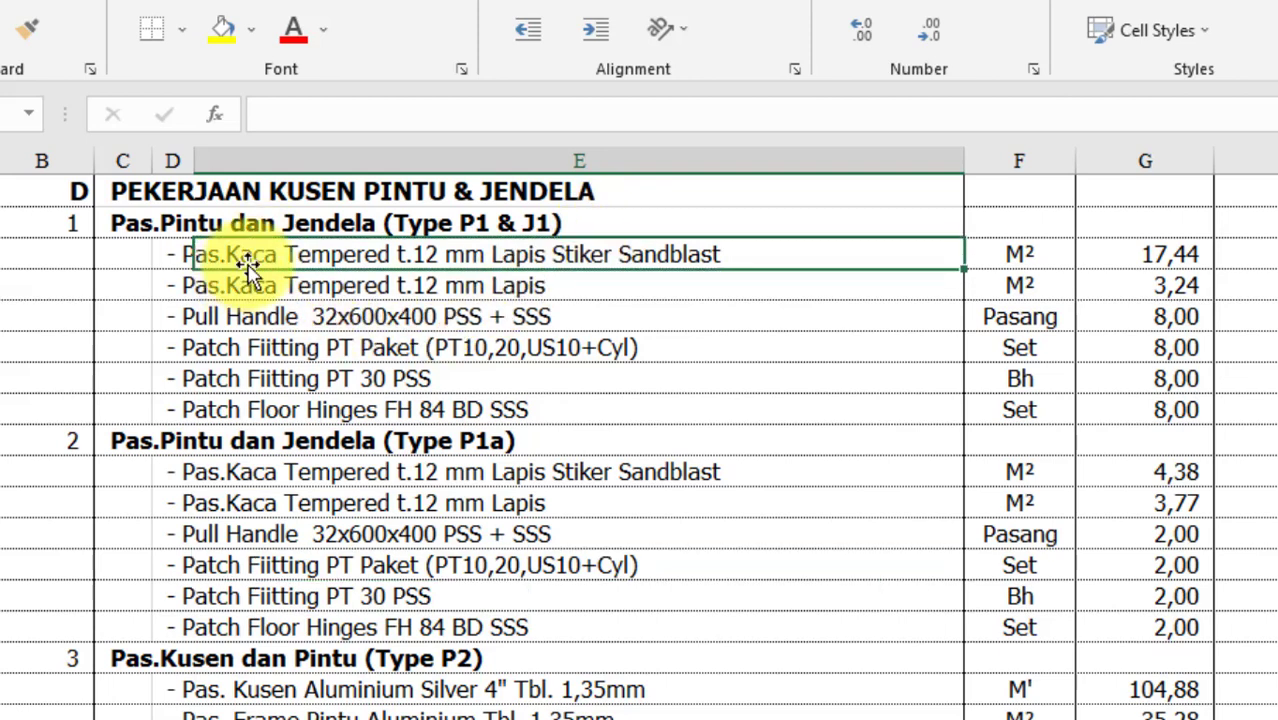
left_click(1201, 252)
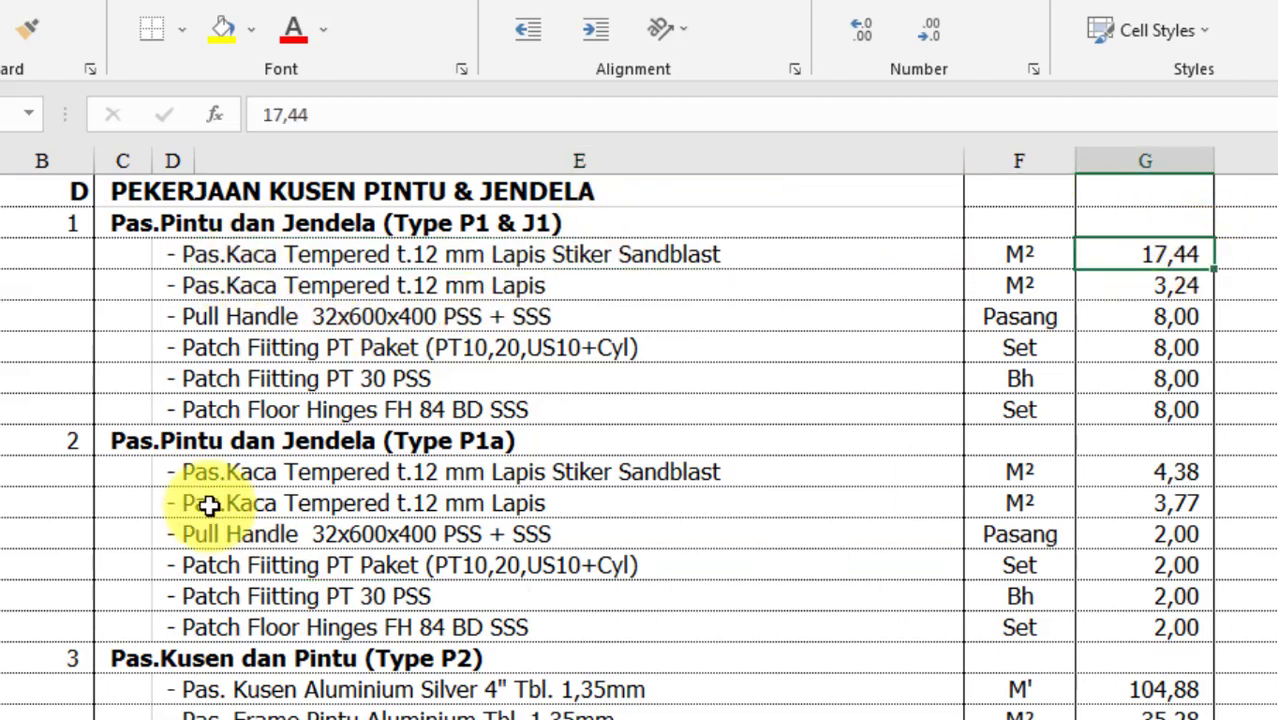
left_click(297, 285)
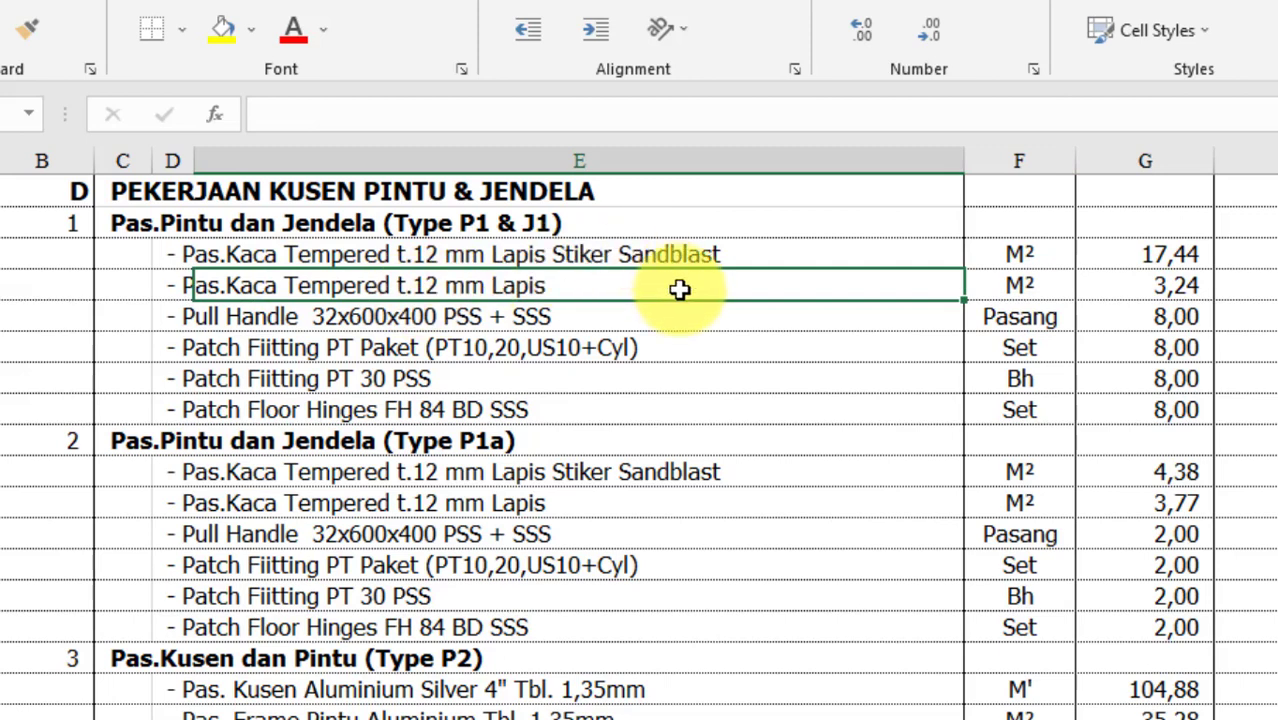
left_click(652, 255)
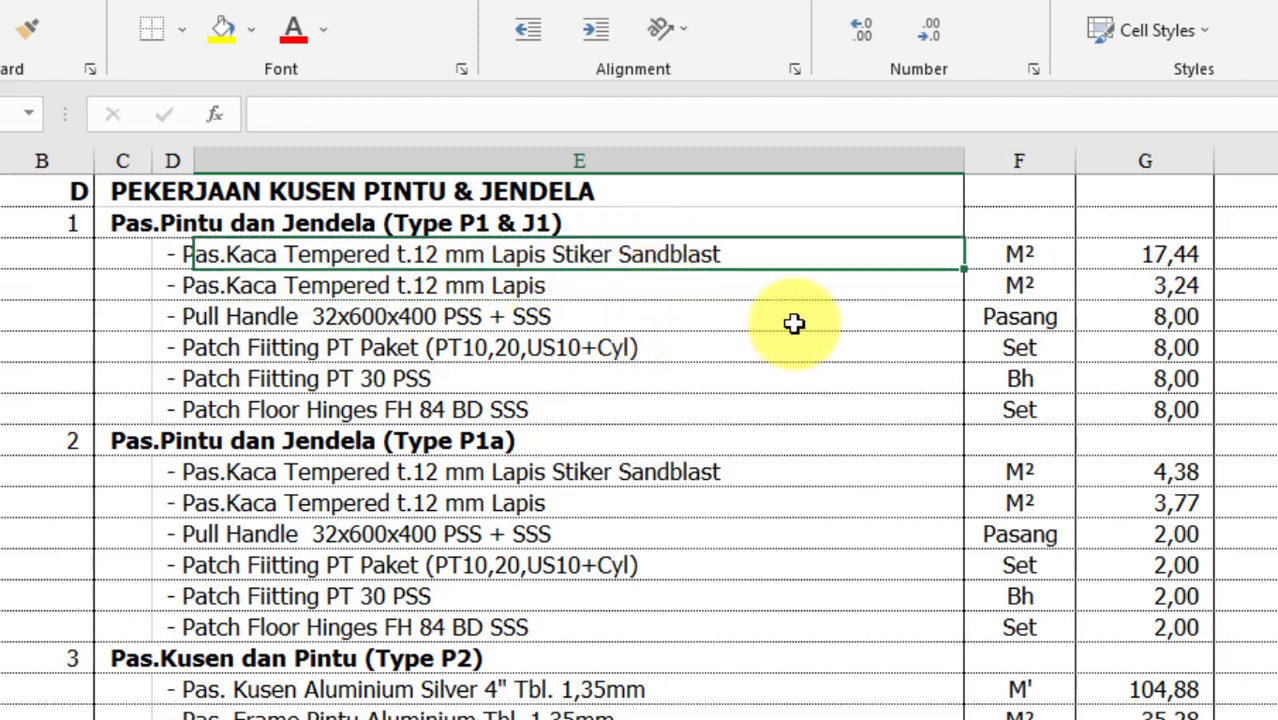
left_click(1268, 287)
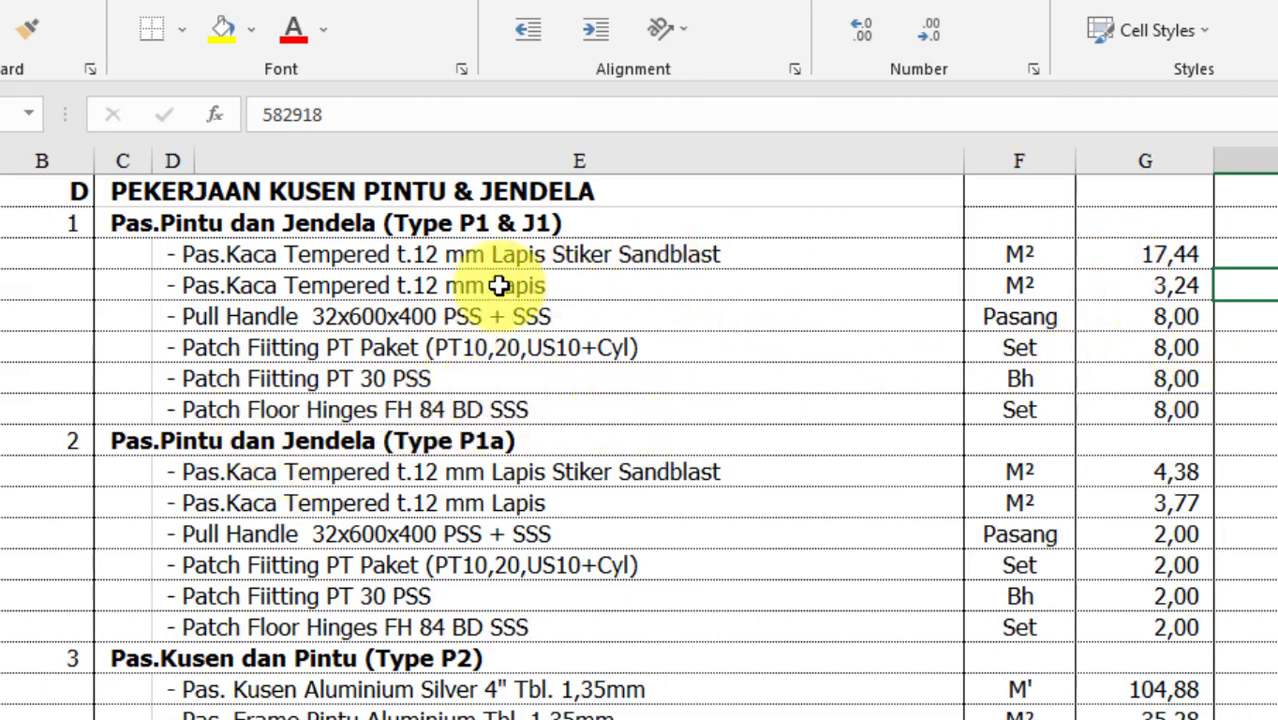
left_click_drag(210, 262, 1266, 412)
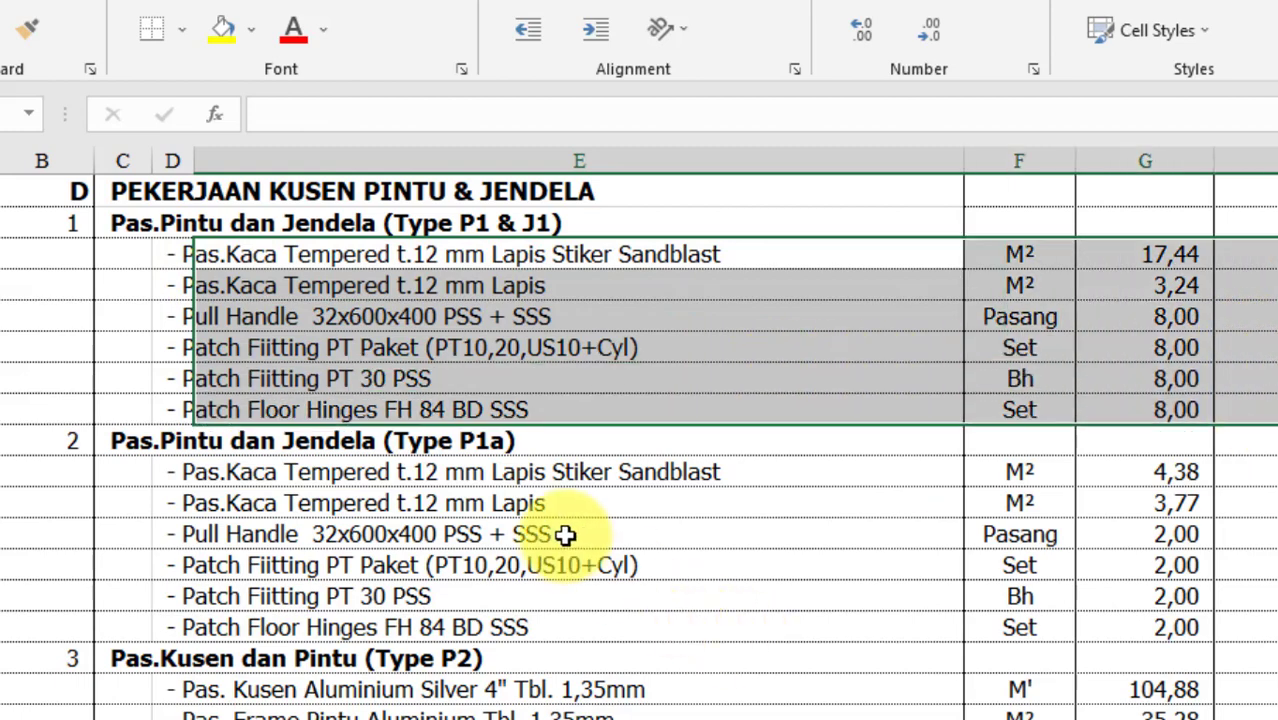
- Give the Pas.Kusen dan Pintu (Type P2) heading row the unit "Unit" and a volume of 3
scroll(576, 533, "down", 4)
scroll(579, 536, "down", 1)
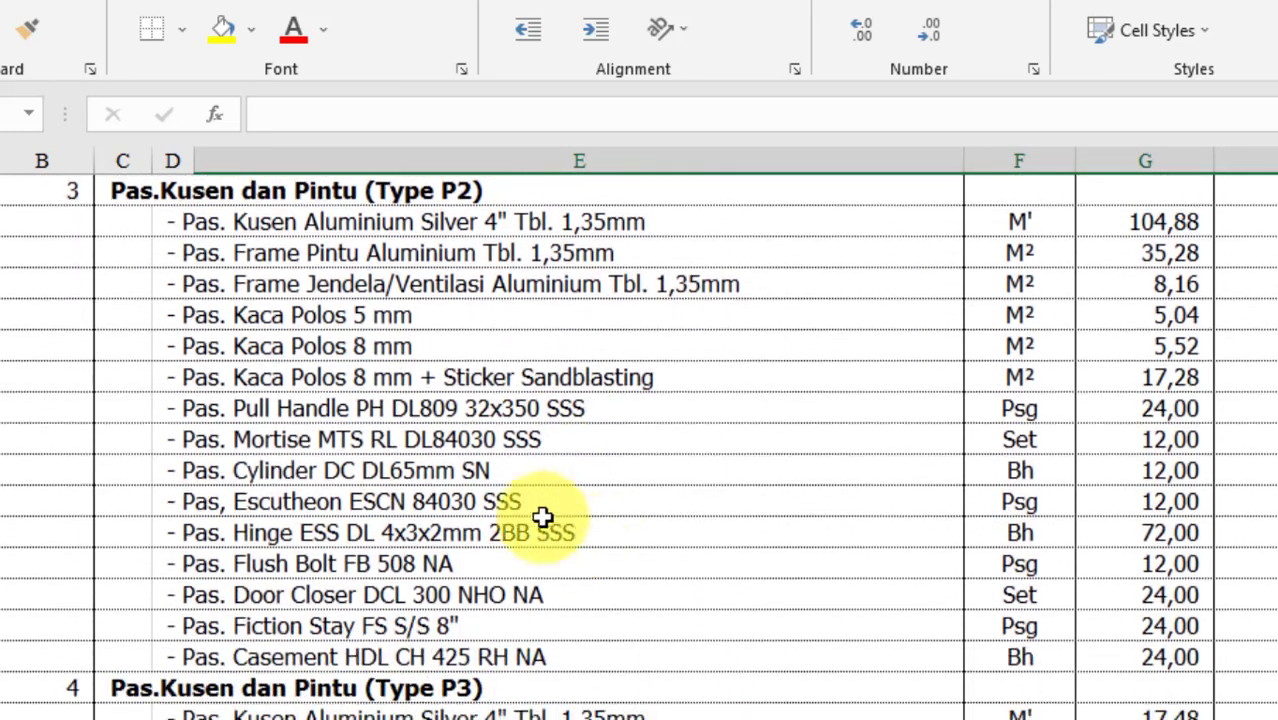
left_click_drag(193, 231, 1264, 643)
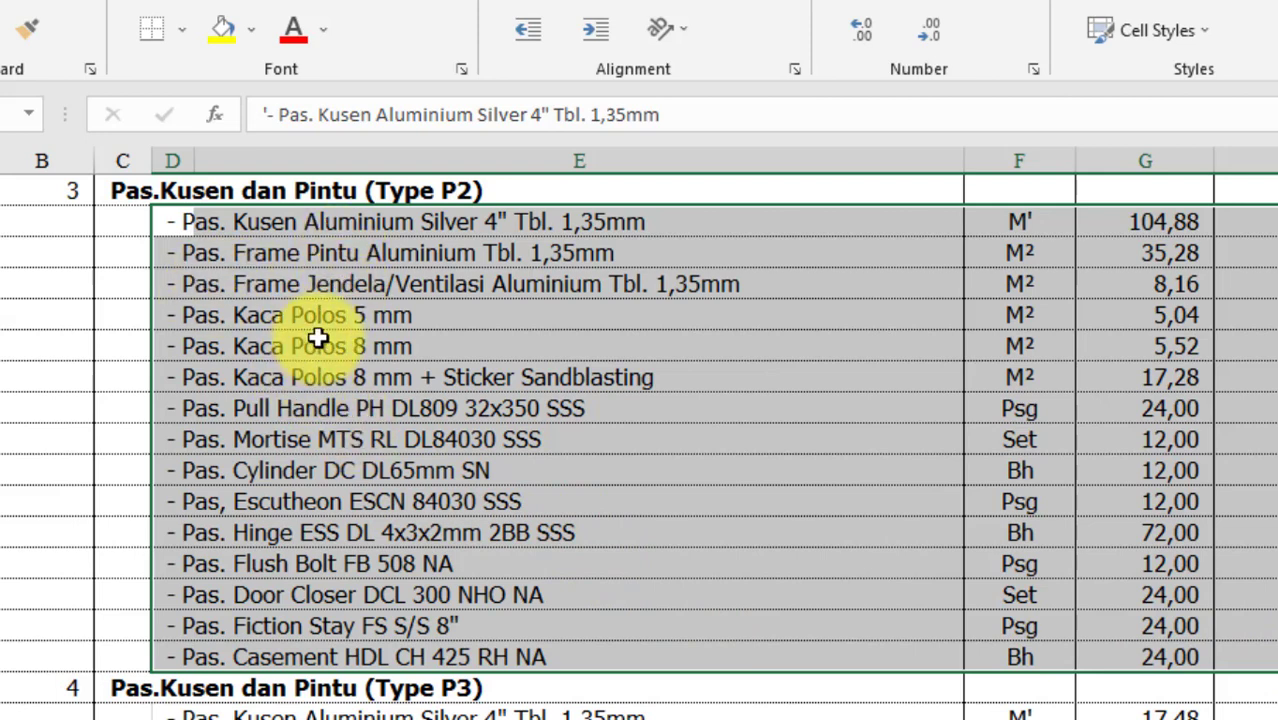
left_click(351, 320)
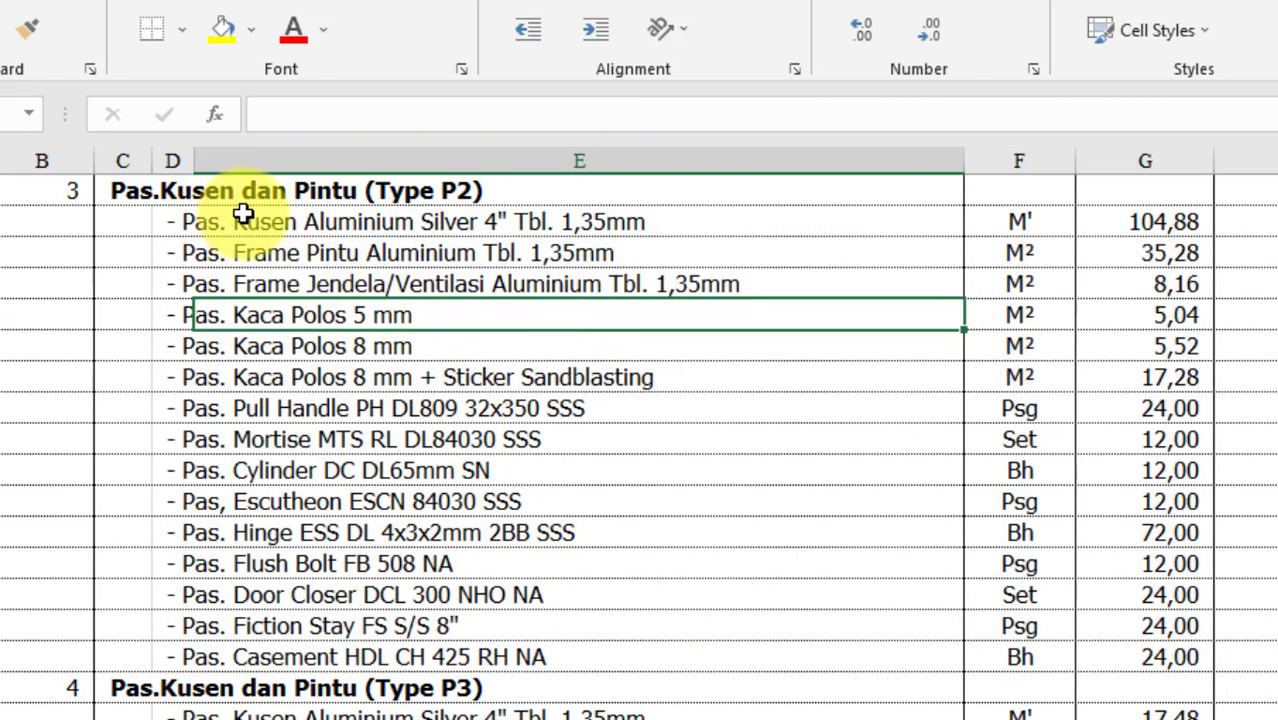
left_click_drag(208, 228, 1065, 660)
scroll(1044, 520, "up", 1)
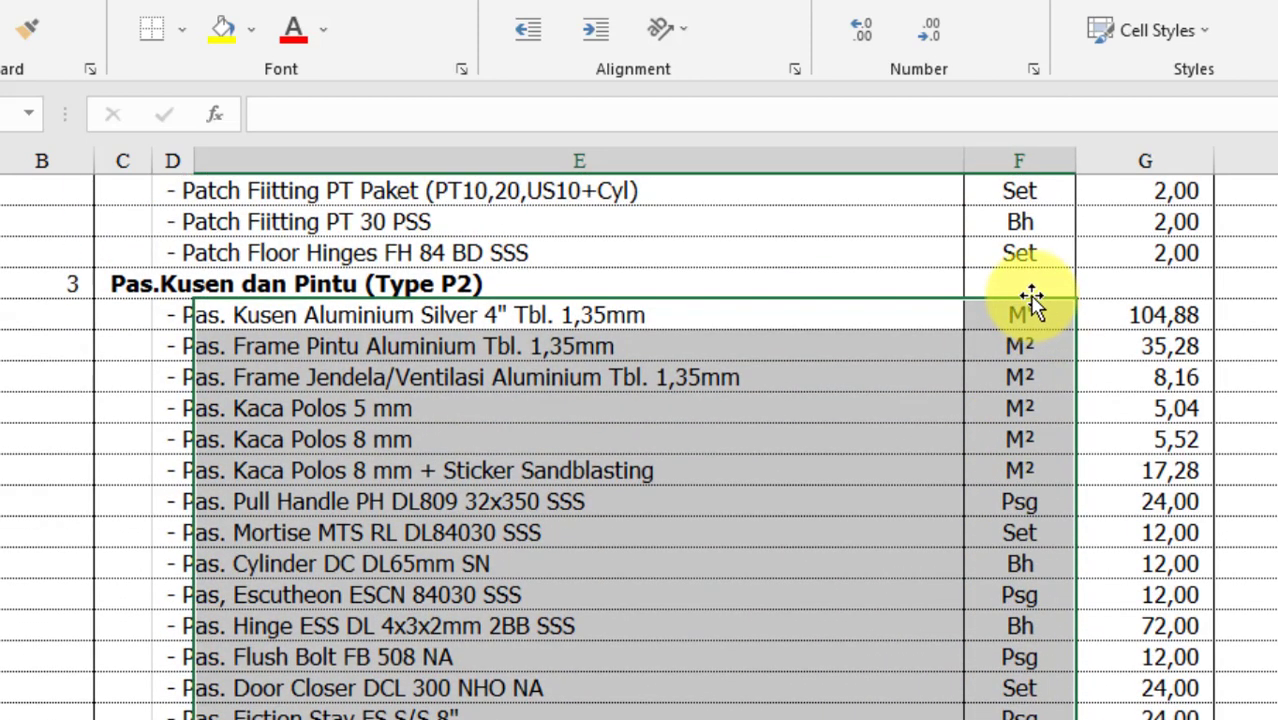
left_click(1021, 288)
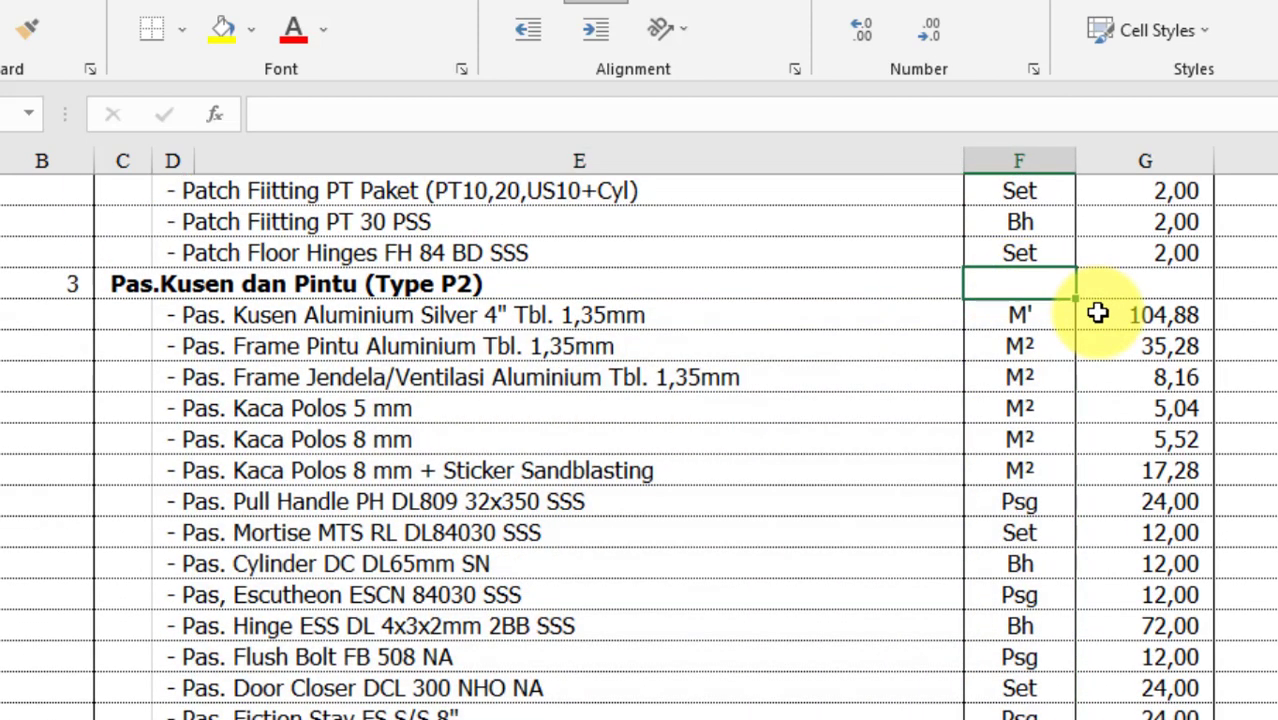
type("Unit")
key("Tab")
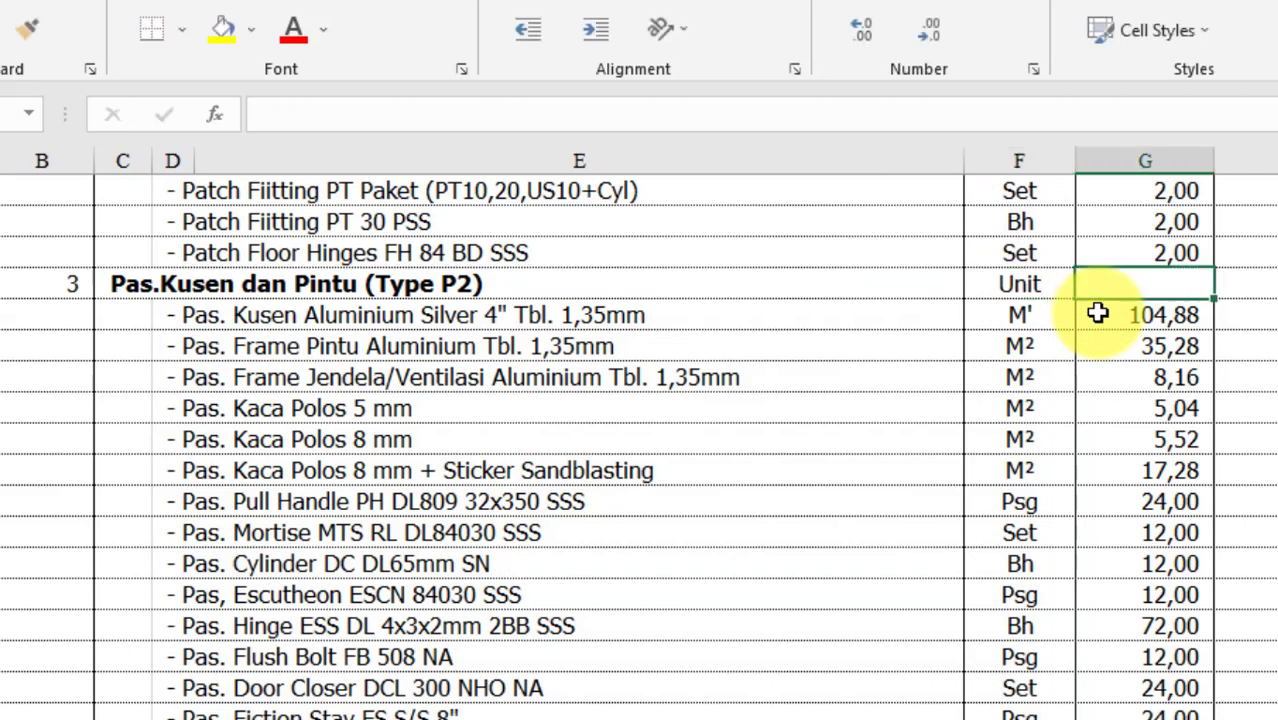
type("3")
key("ctrl+Return")
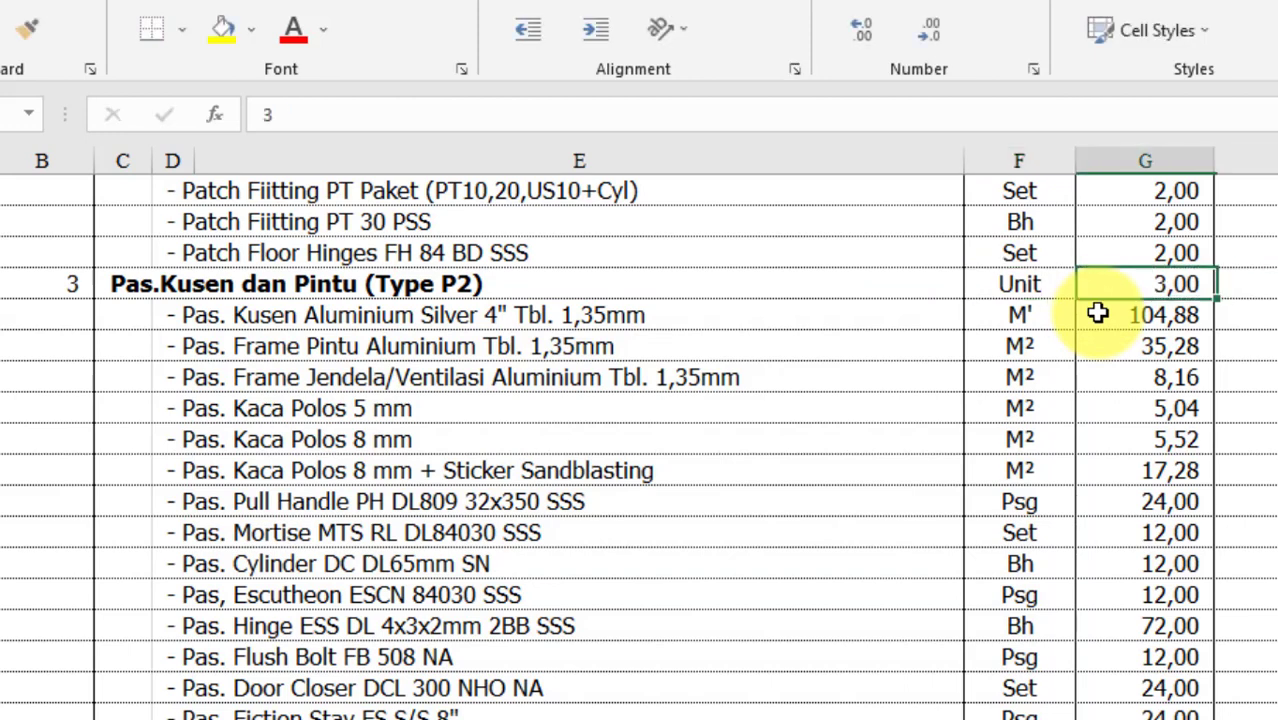
- Clear the unit and volume from the Pas.Kusen dan Pintu (Type P2) heading row
key("shift+Left")
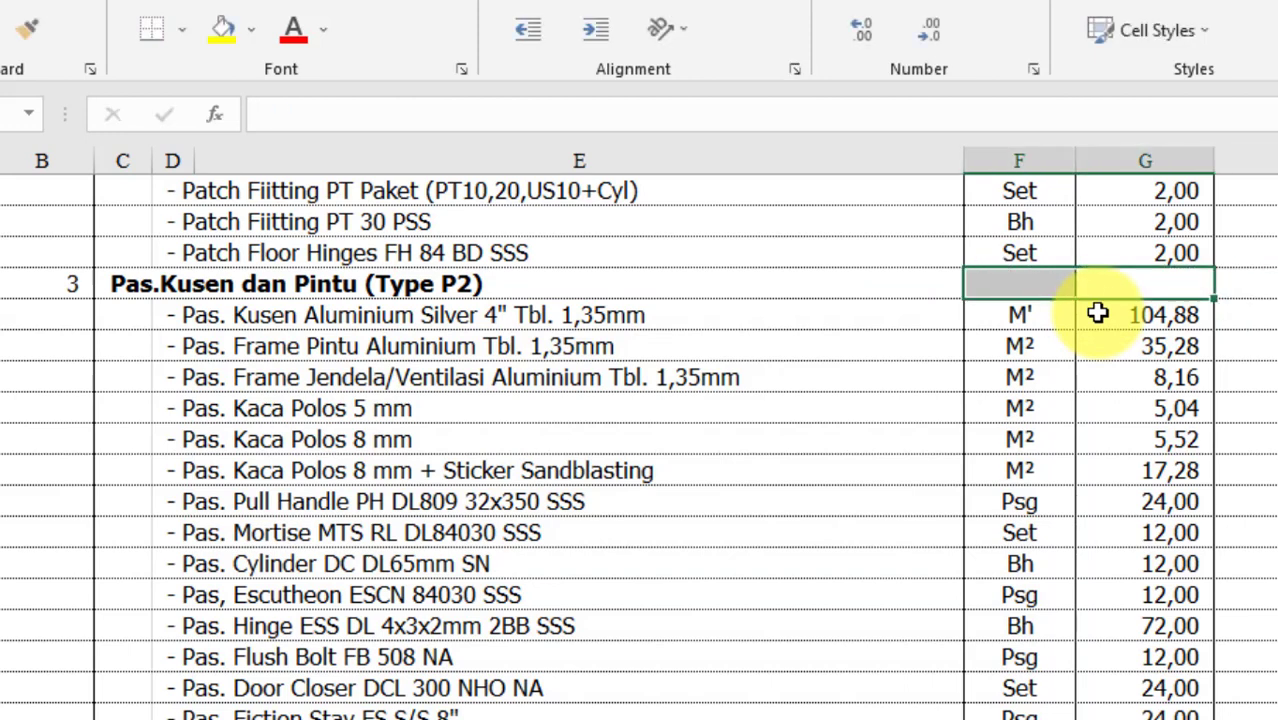
left_click(316, 317)
- Review the component rows of the remaining door, ventilation, window and jalusi types, ending at the Type V4 ventilation heading
scroll(322, 445, "down", 5)
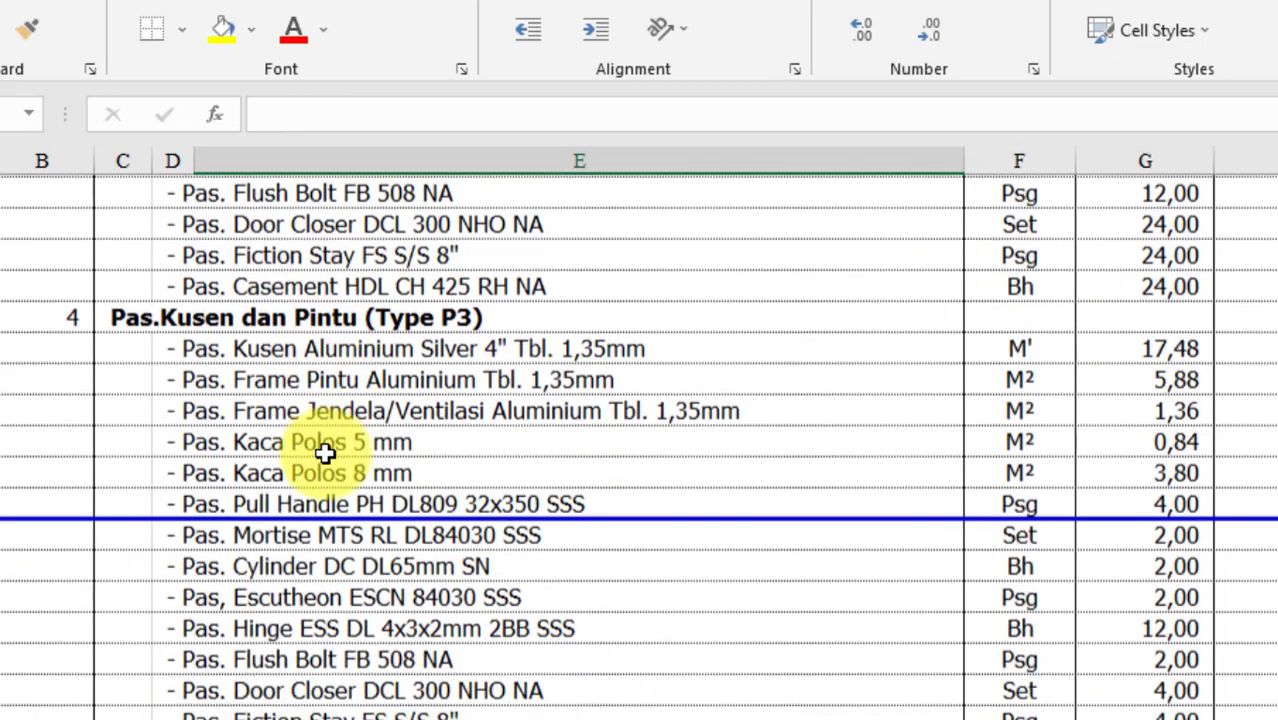
scroll(325, 453, "down", 9)
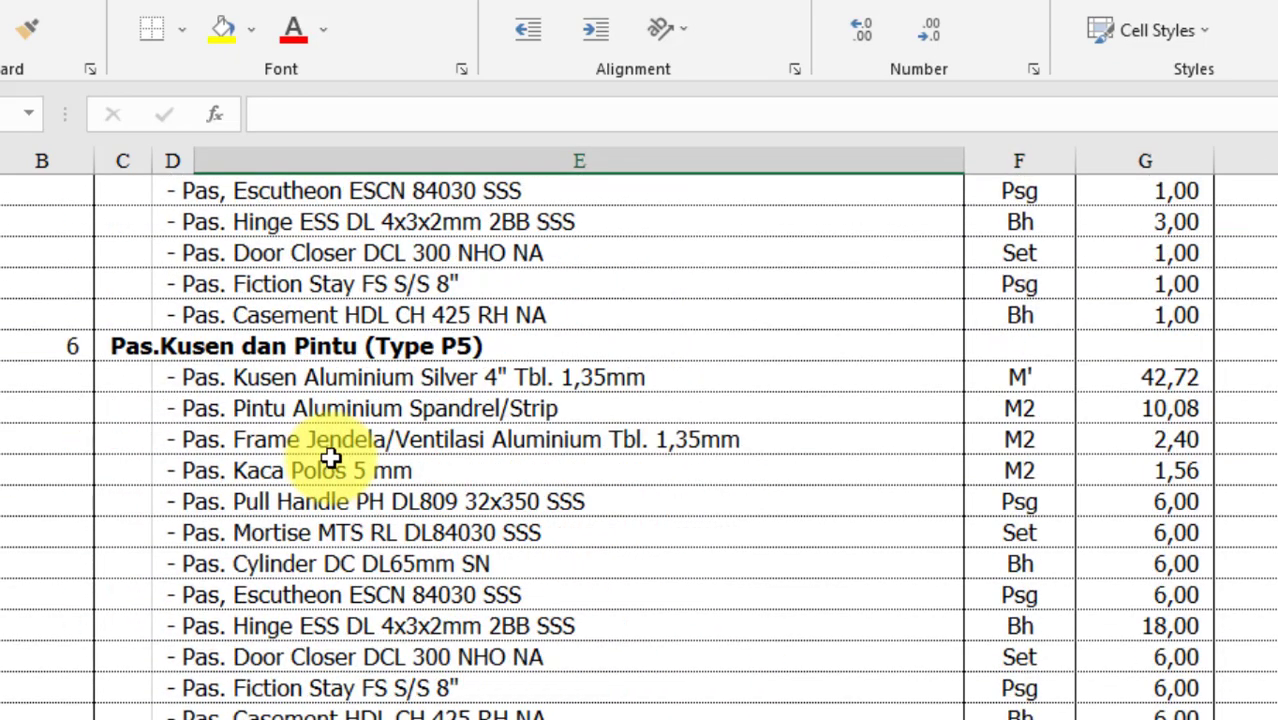
scroll(331, 458, "down", 15)
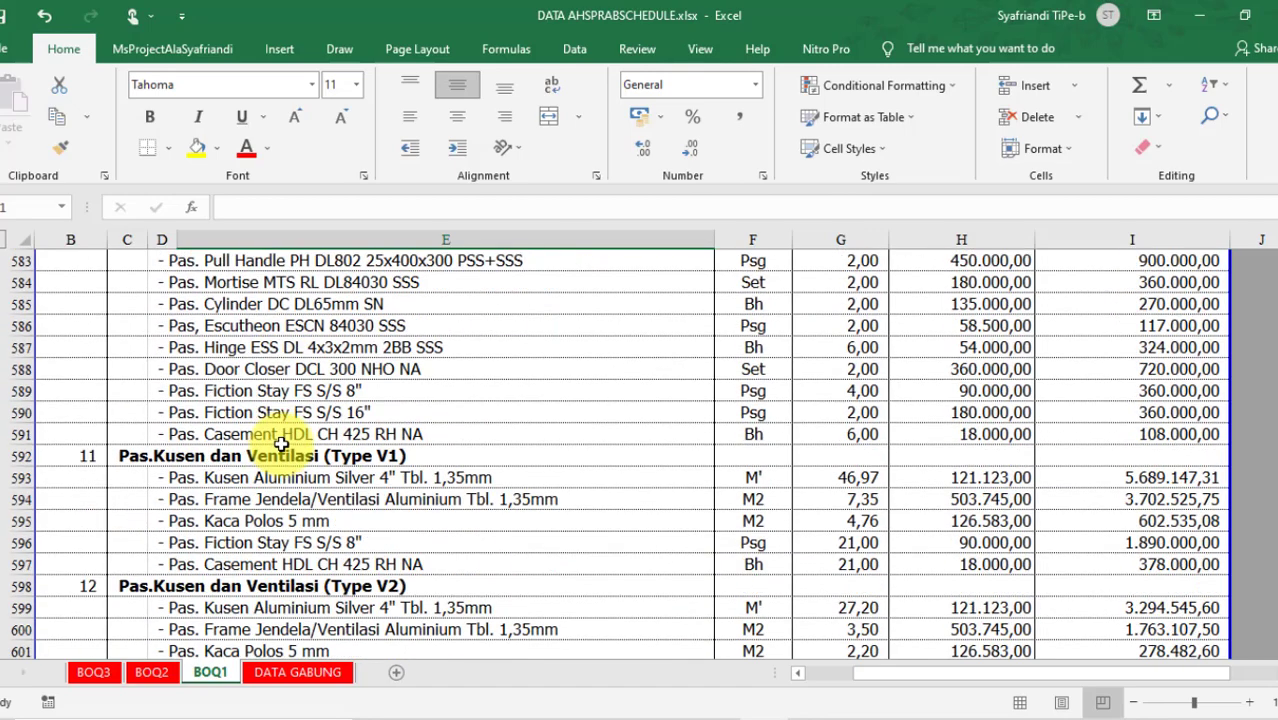
scroll(282, 445, "down", 5)
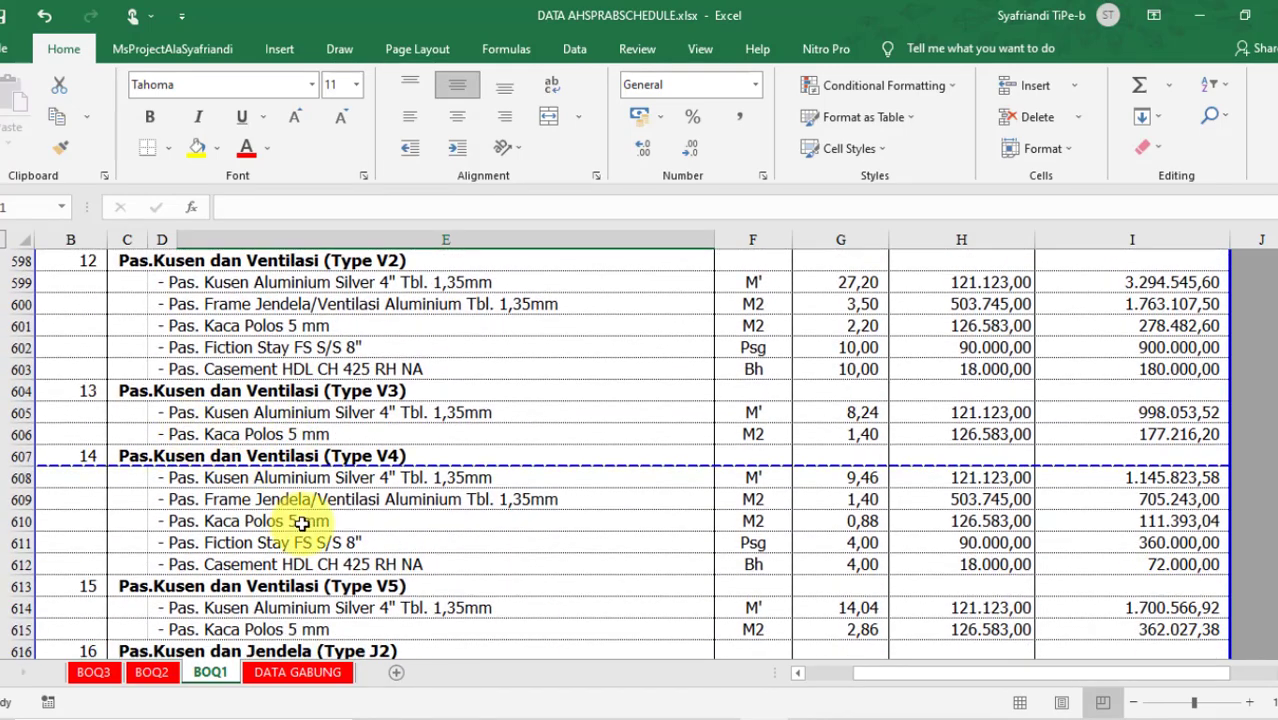
scroll(301, 522, "down", 2)
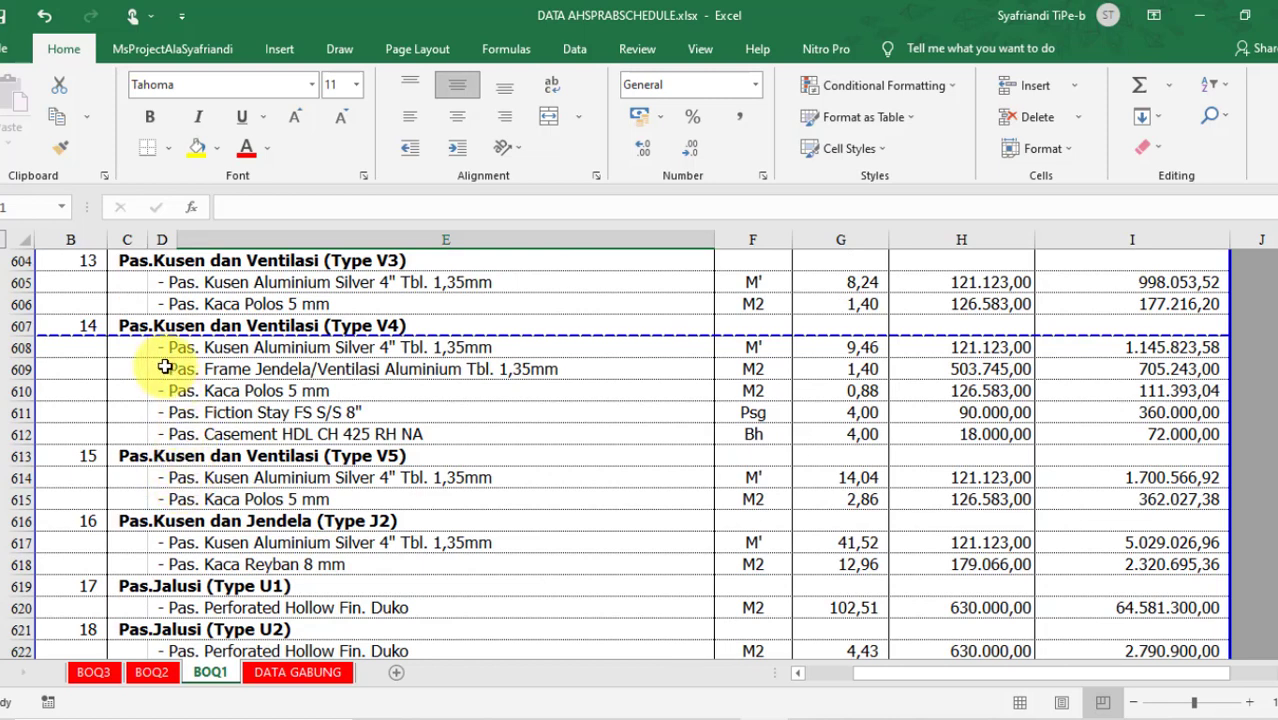
left_click_drag(385, 437, 388, 437)
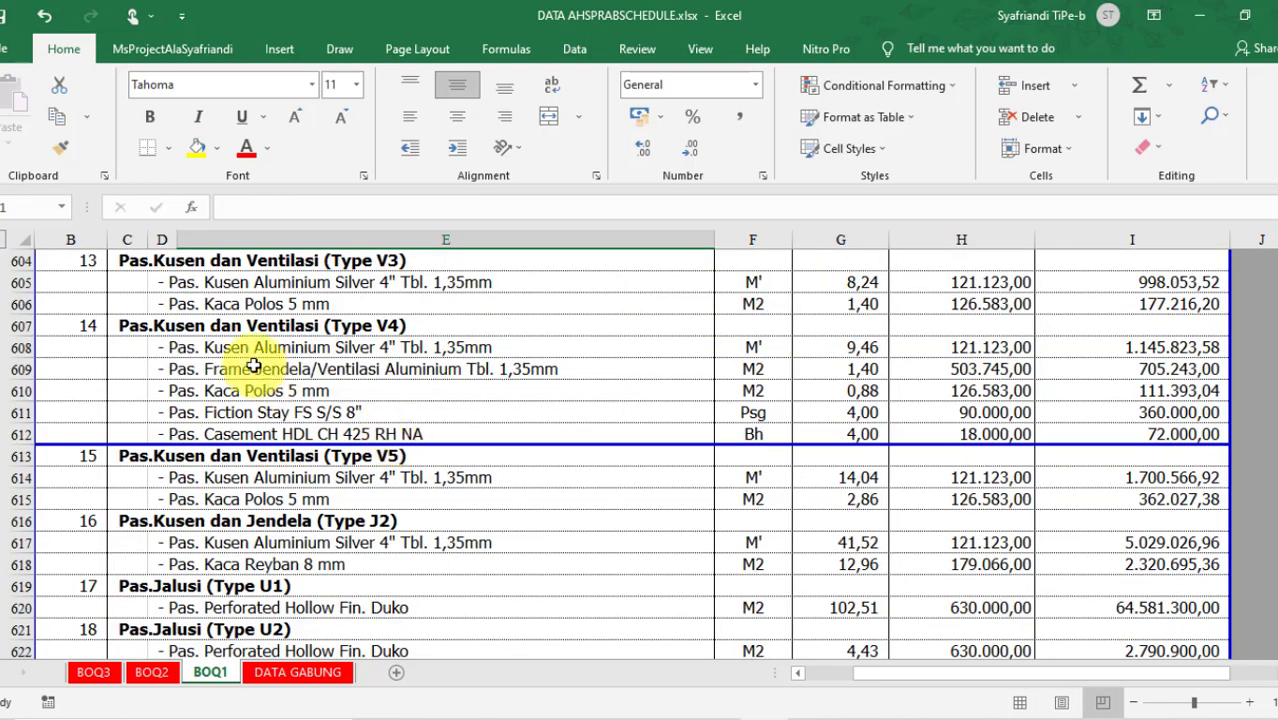
left_click(197, 328)
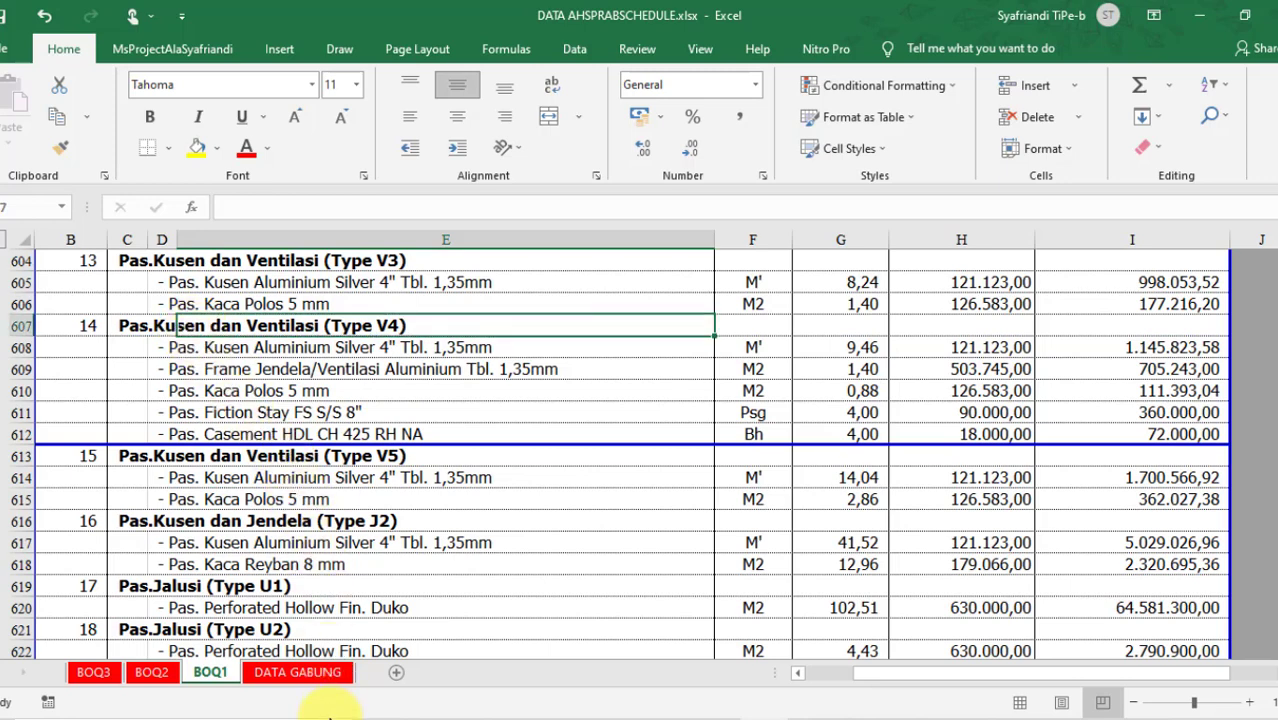
- Show the preparatory work items on sheet BOQ3
left_click(270, 672)
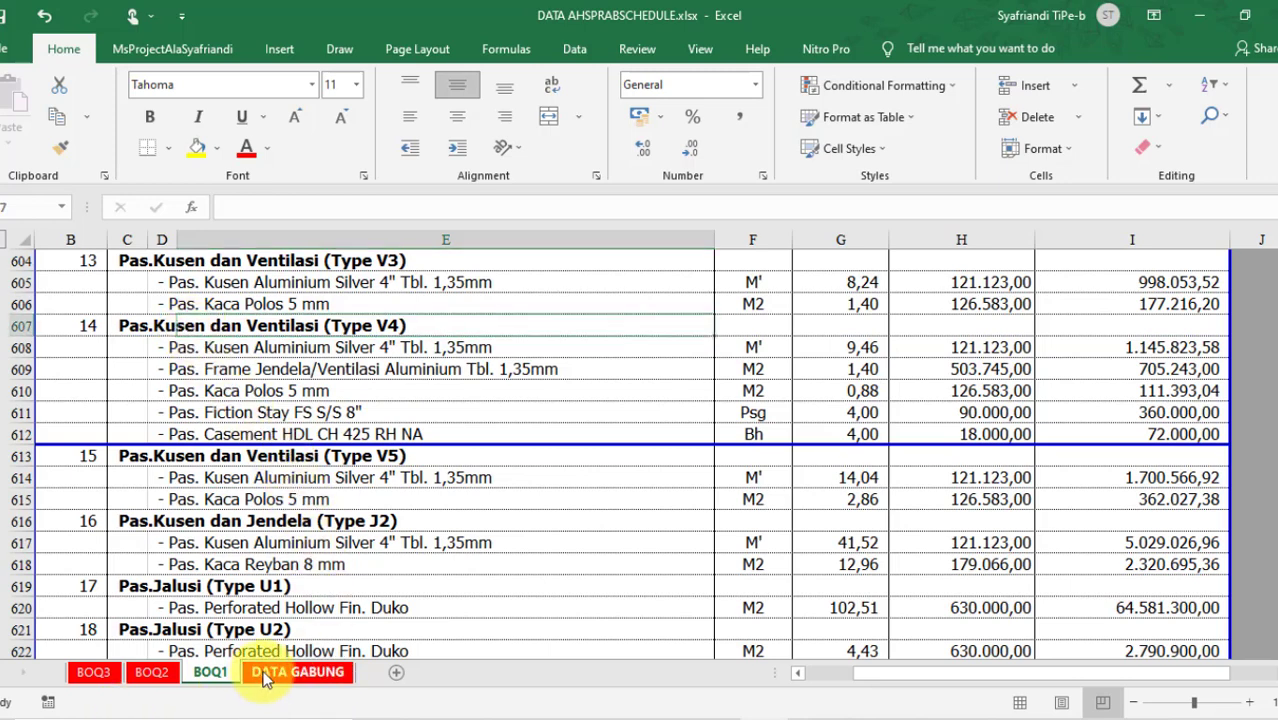
left_click(211, 672)
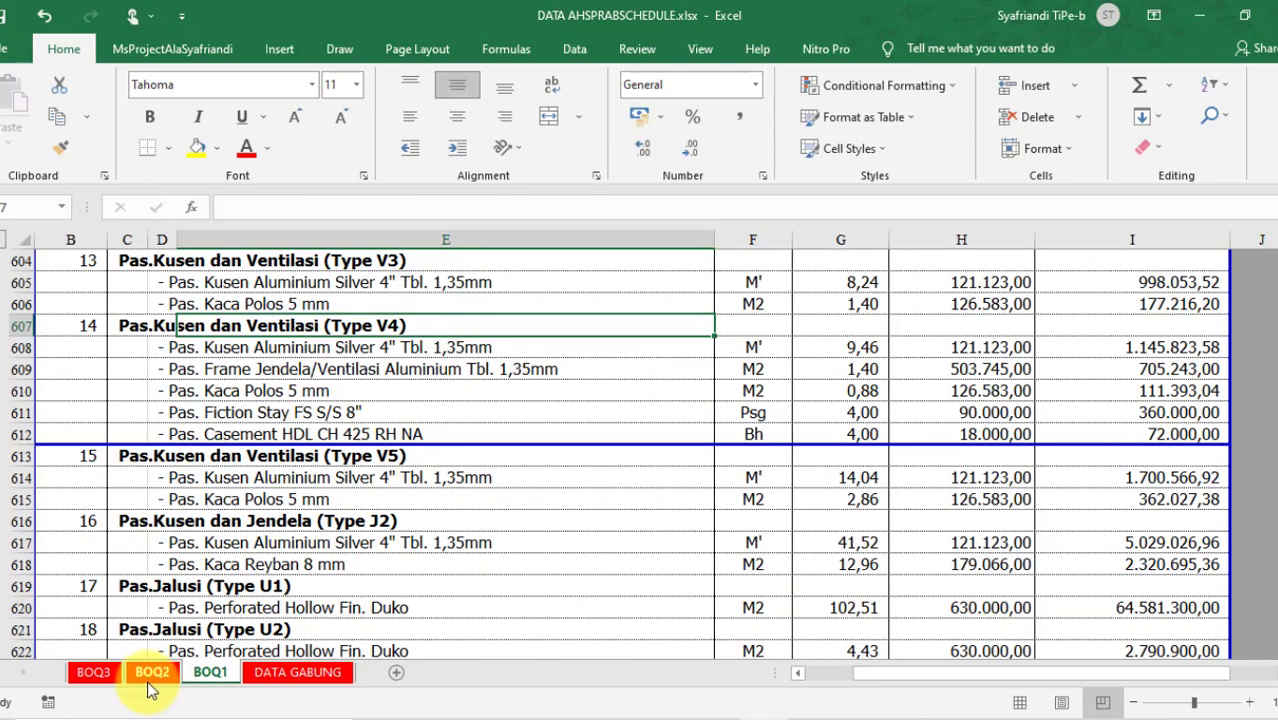
left_click(105, 675)
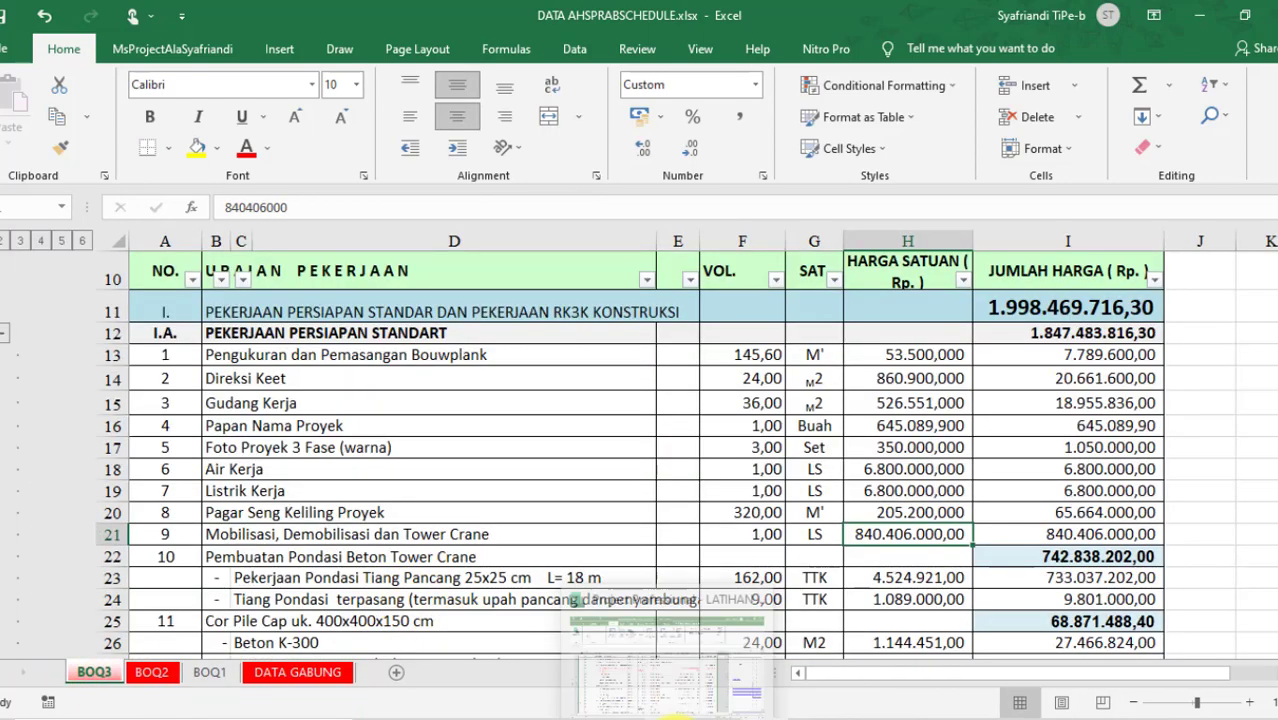
- Switch to LATIHAN BASELINE.mpp in Microsoft Project and check the name and cost of the Pengadaan Tower Crane summary task
left_click(676, 718)
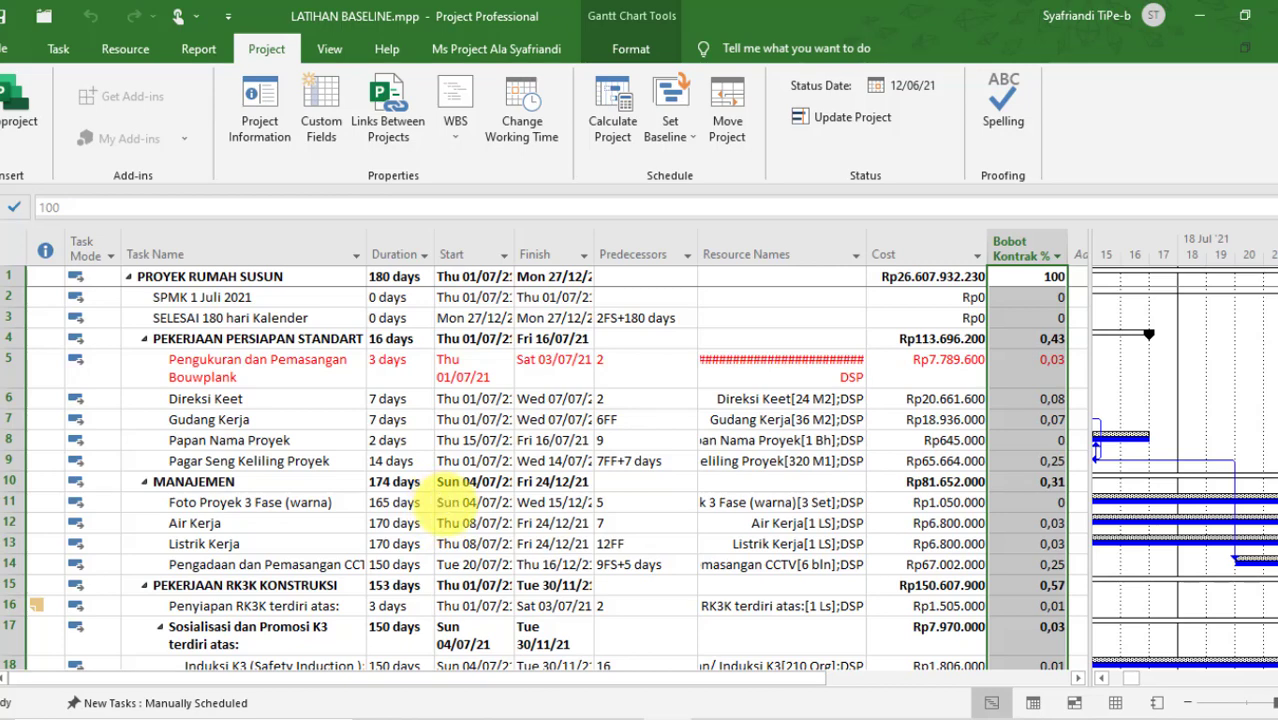
scroll(441, 505, "down", 2)
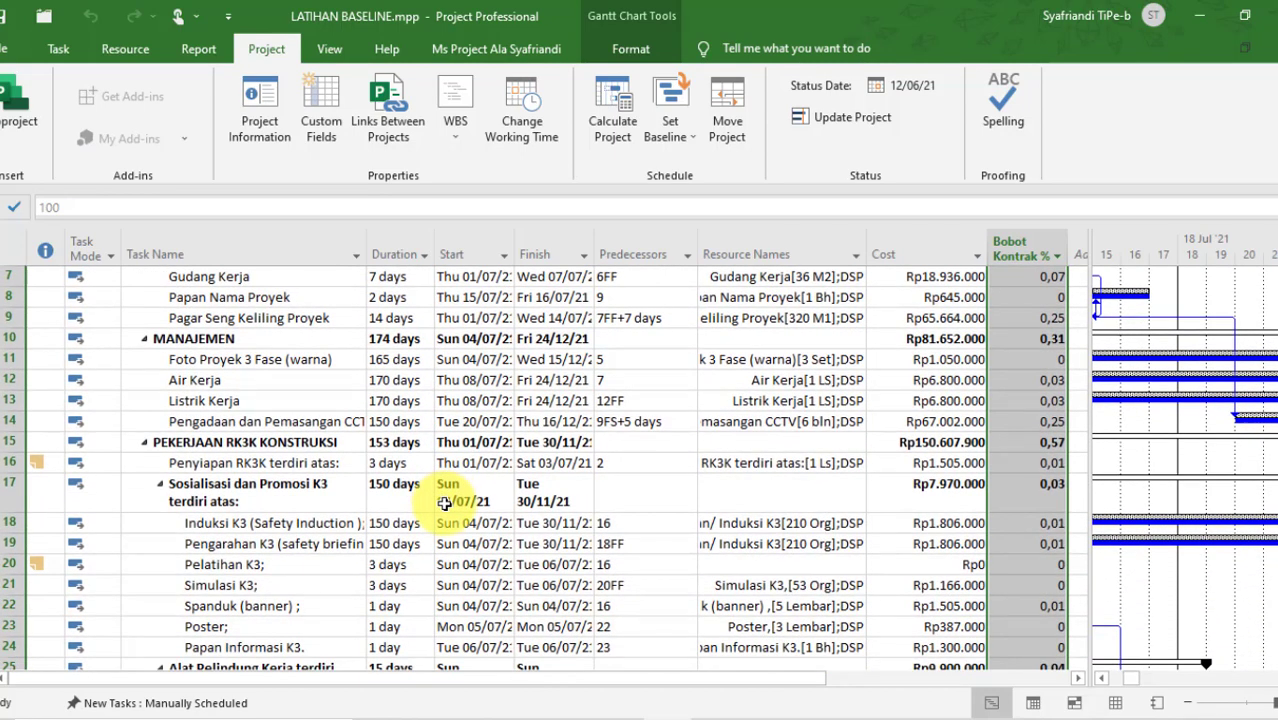
scroll(444, 504, "down", 8)
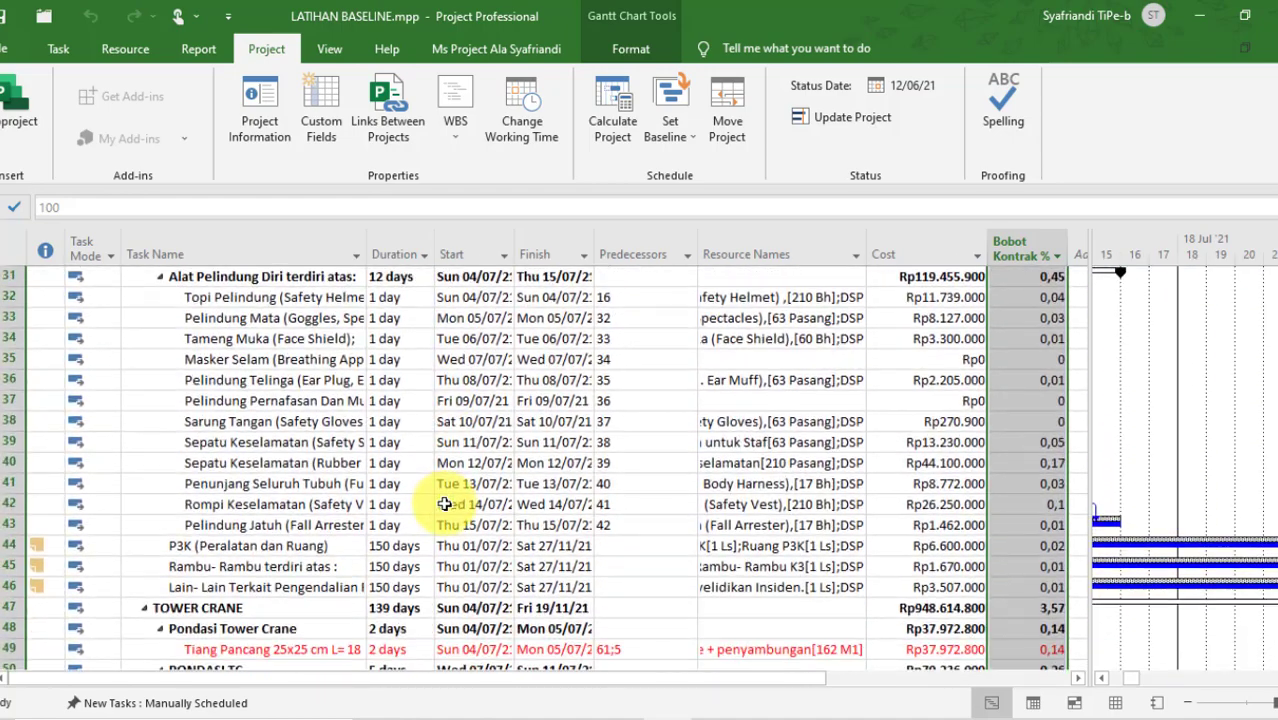
scroll(444, 504, "down", 5)
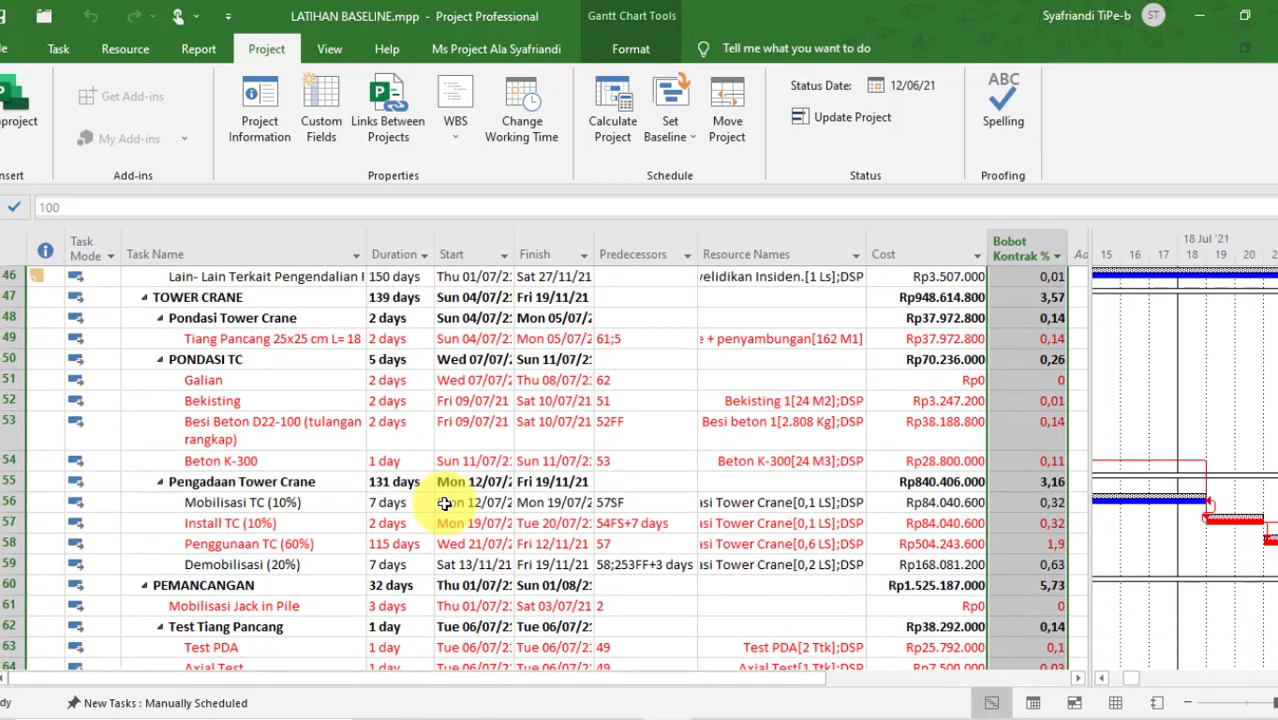
scroll(444, 504, "down", 2)
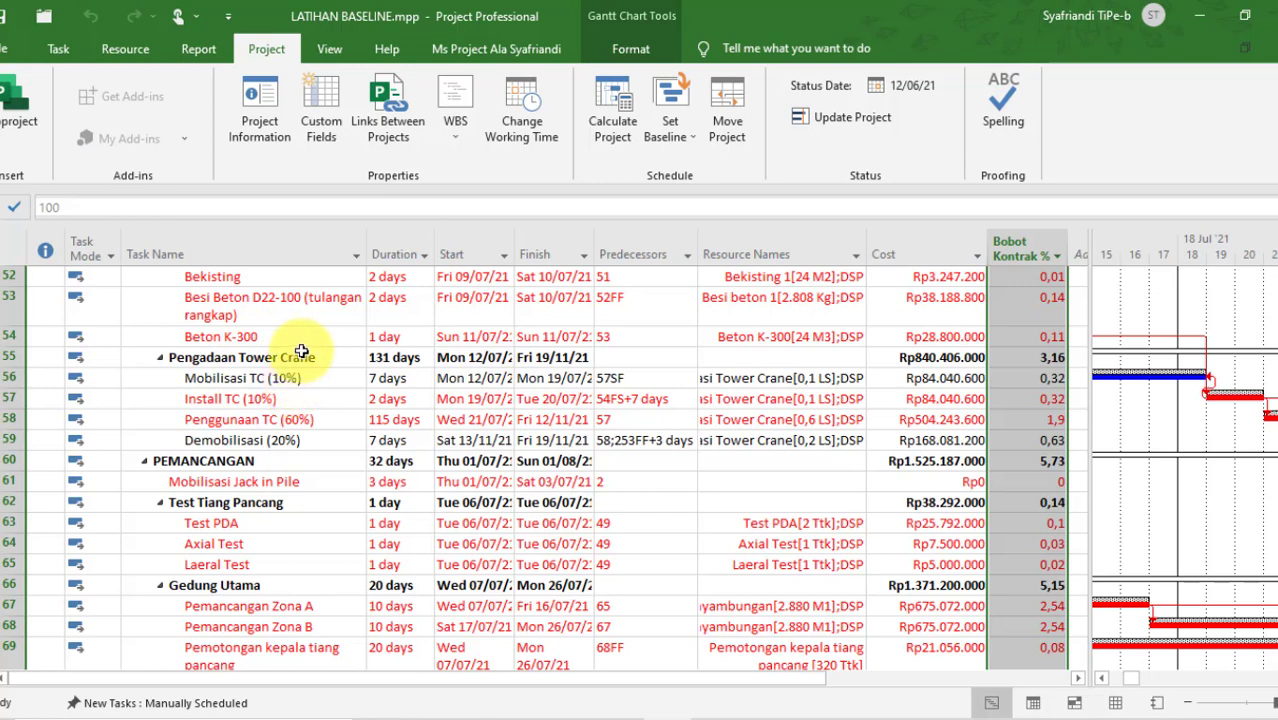
left_click(301, 355)
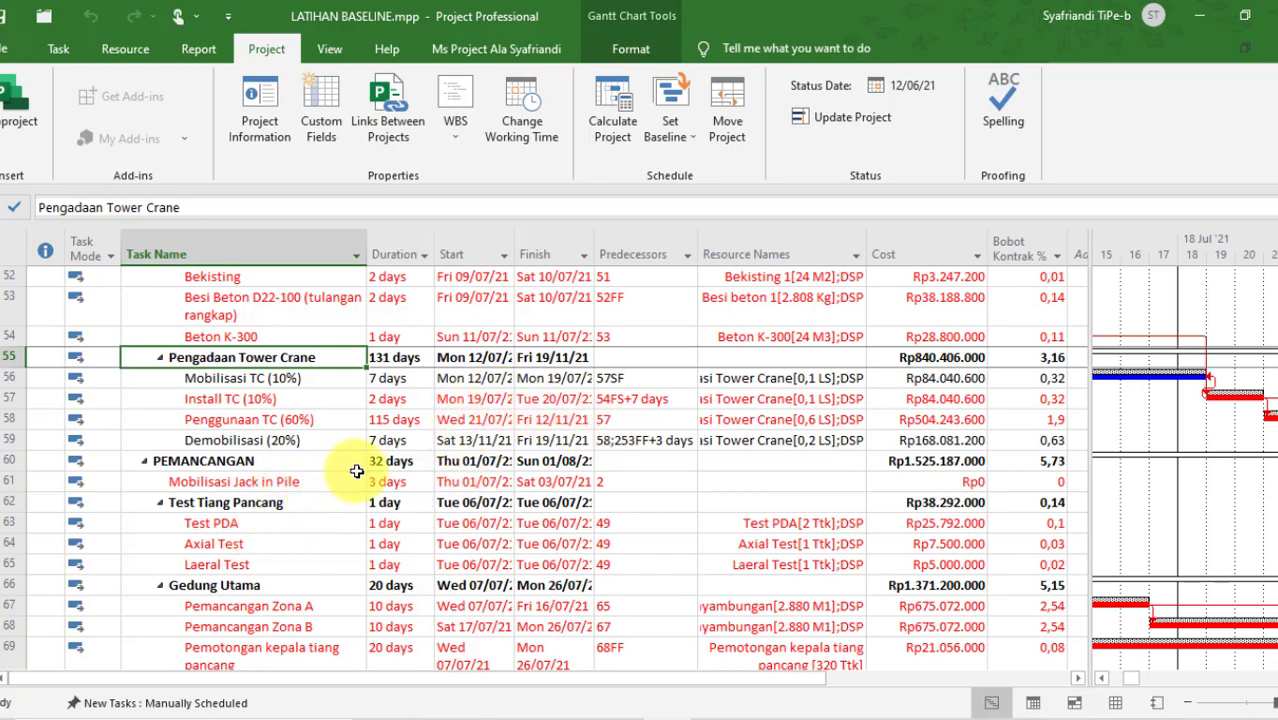
left_click(945, 358)
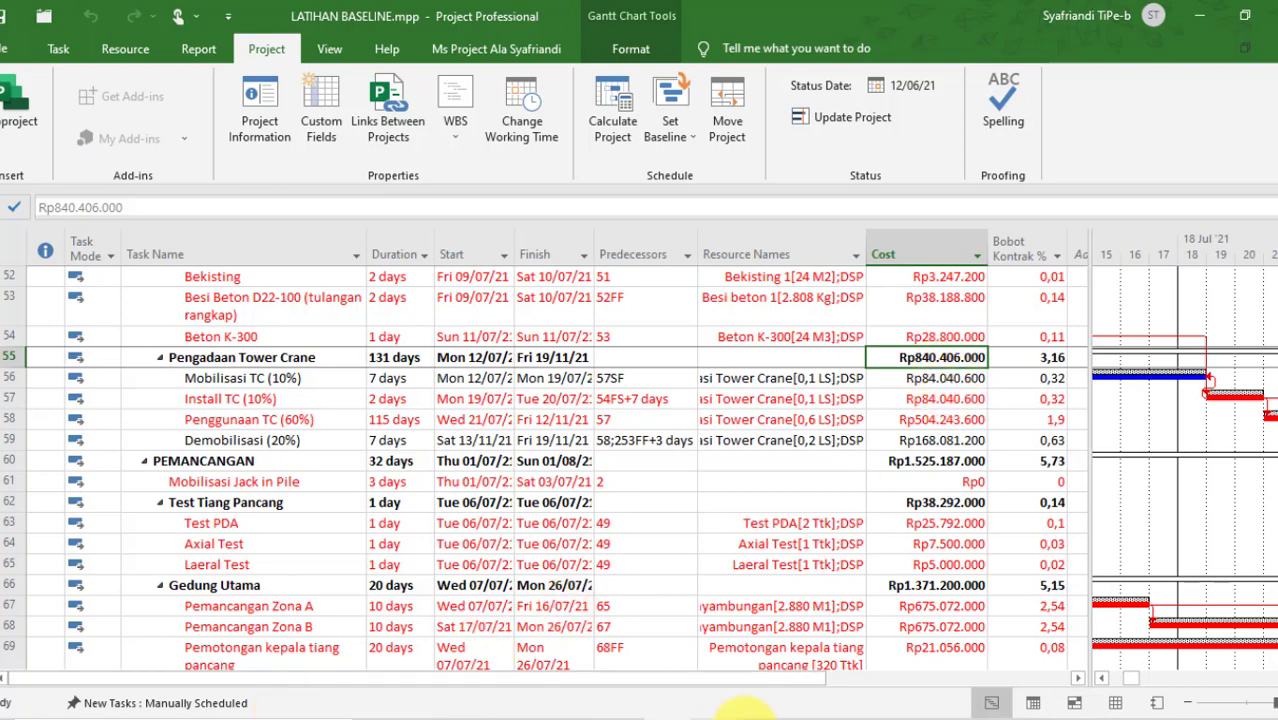
- Switch back to Excel and check the description and unit price of Mobilisasi, Demobilisasi dan Tower Crane on BOQ3
left_click(778, 716)
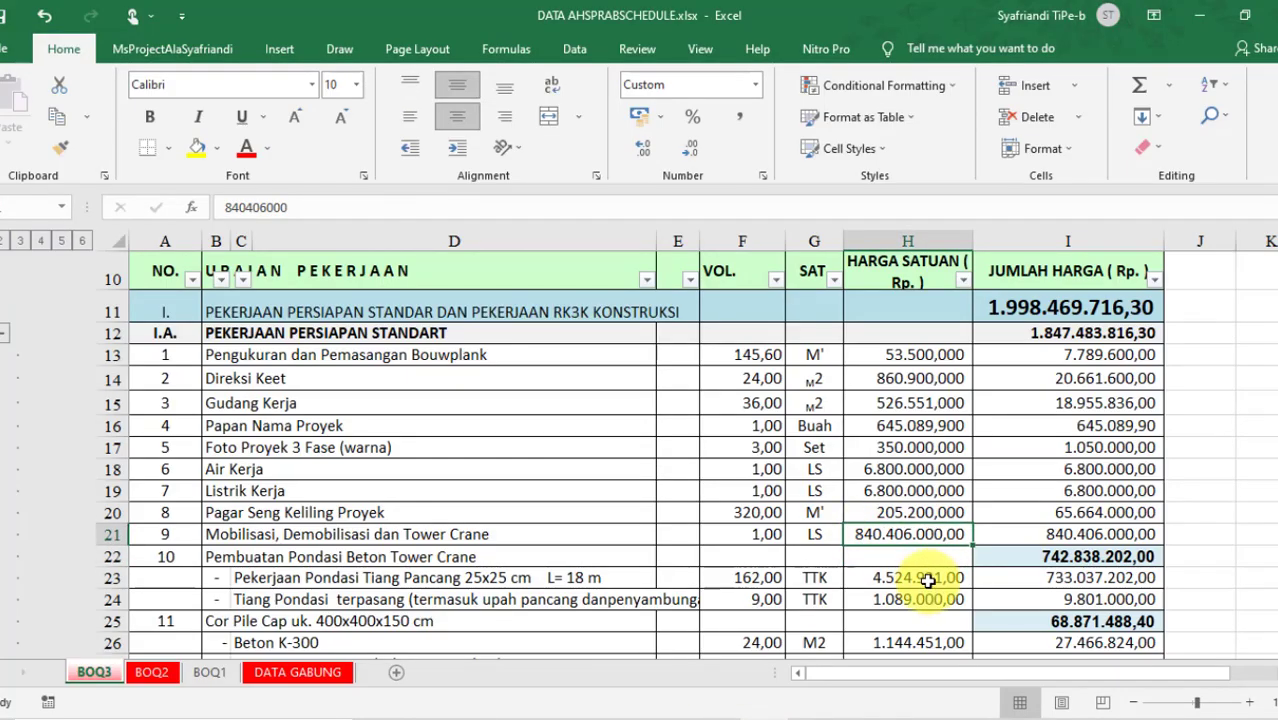
scroll(929, 563, "up", 3)
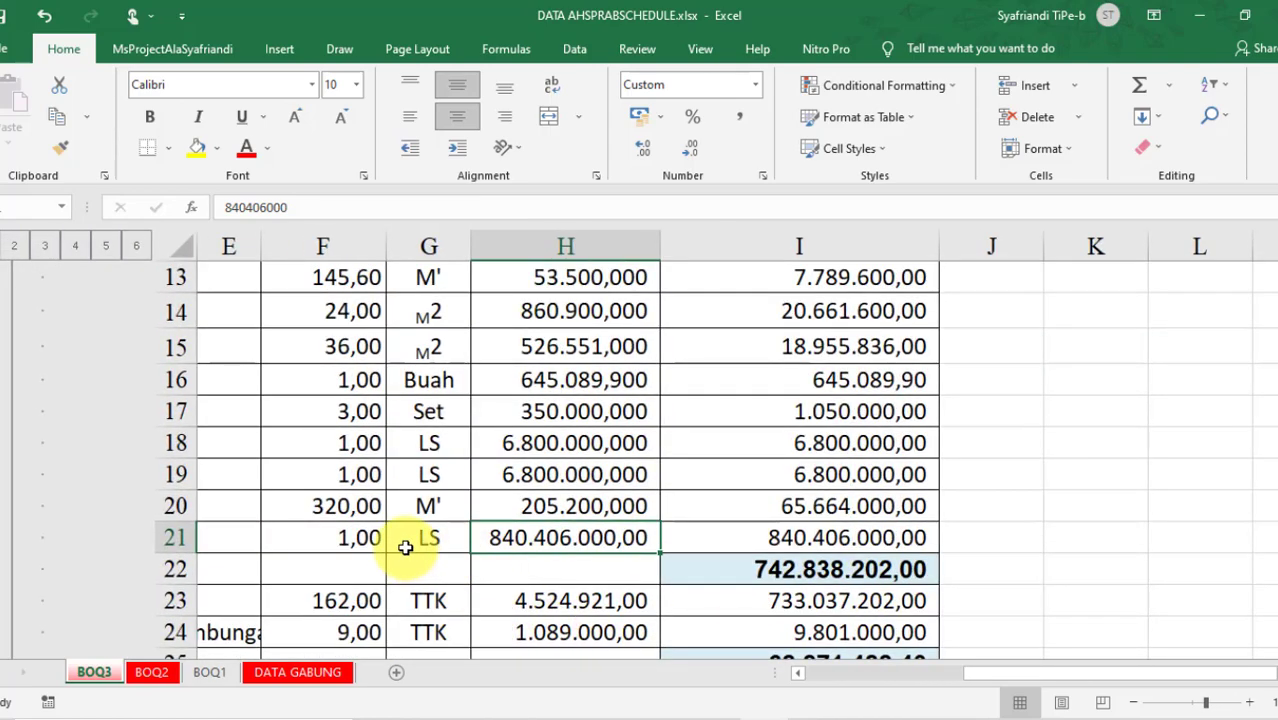
left_click_drag(1025, 677, 955, 678)
left_click(311, 543)
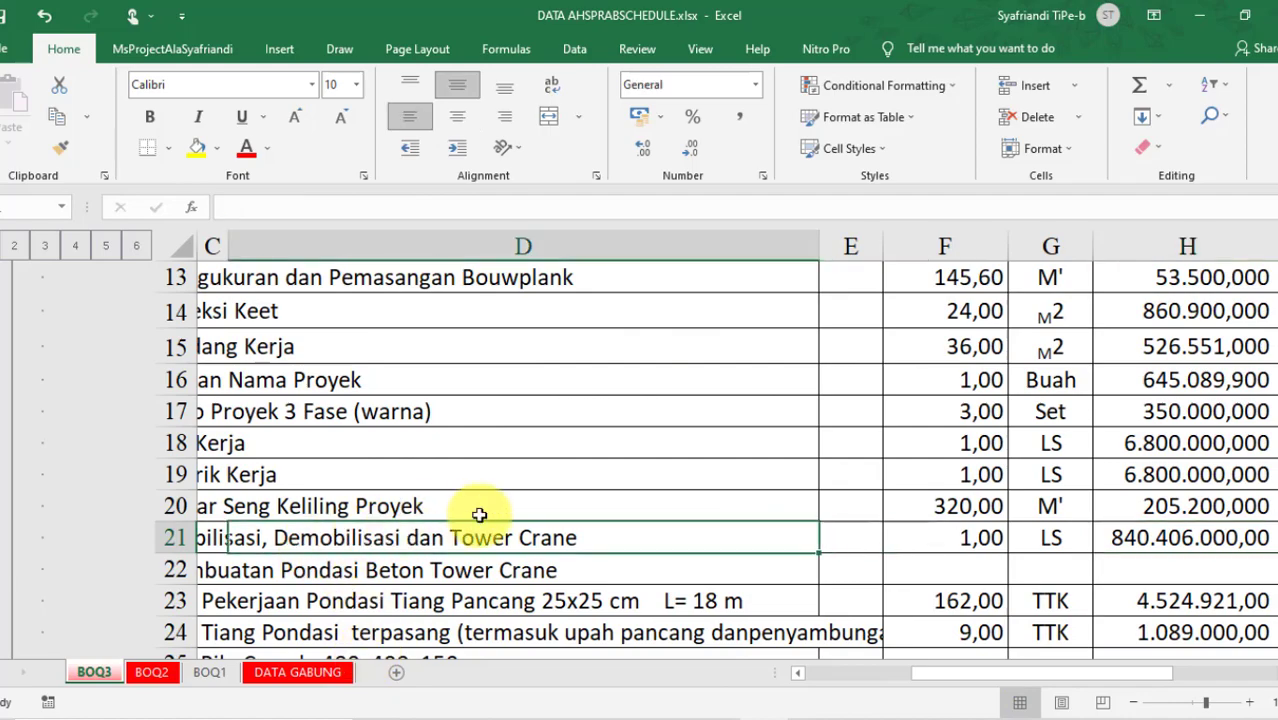
scroll(716, 530, "down", 1)
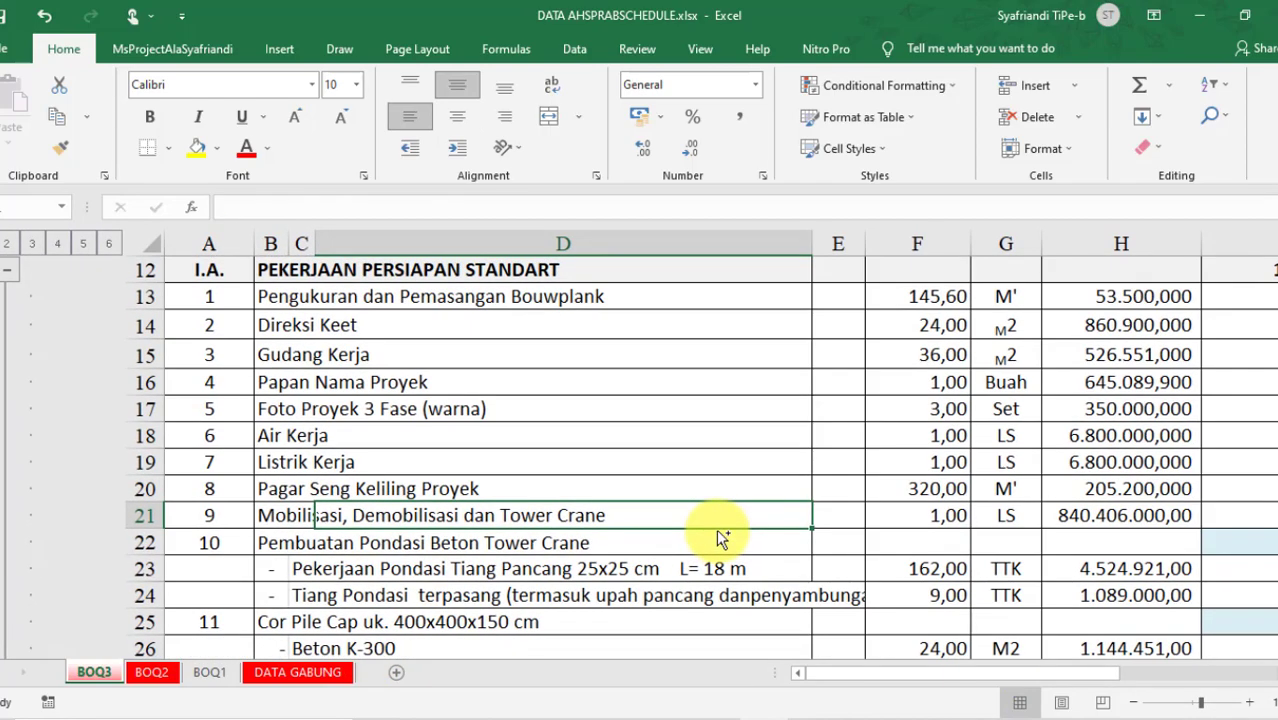
scroll(722, 536, "down", 1)
left_click(1033, 493)
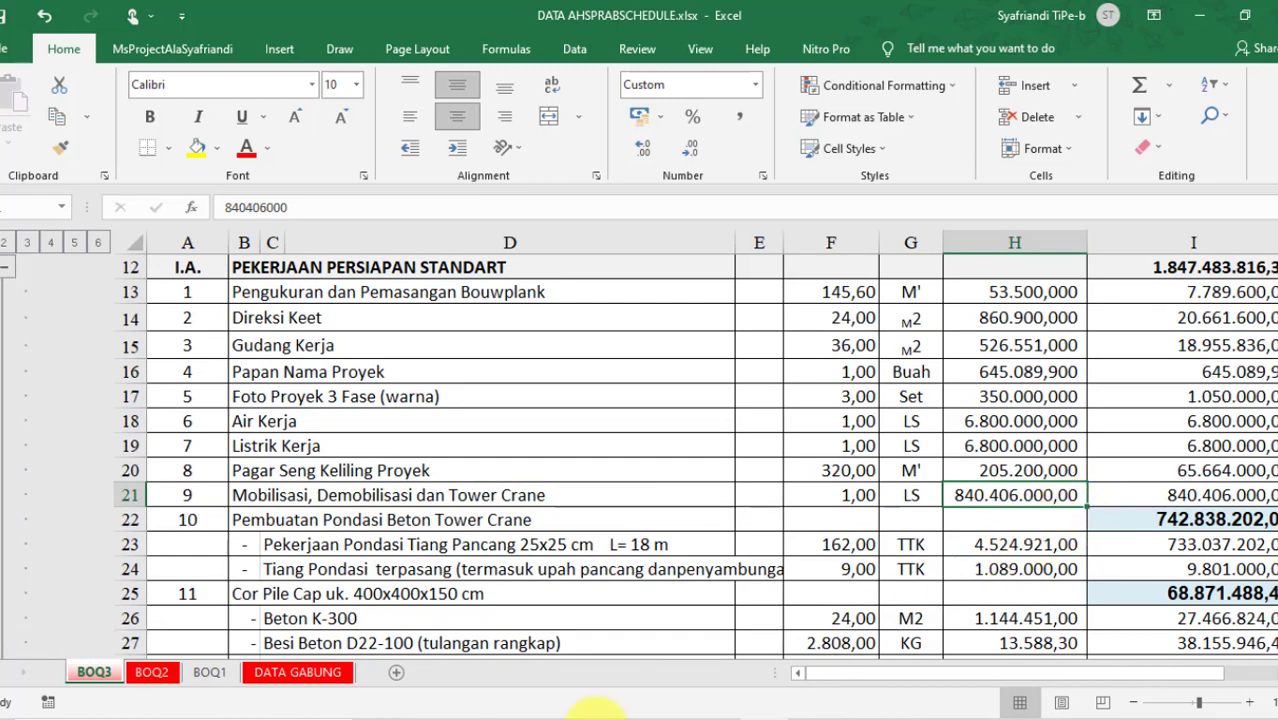
- Return to Microsoft Project, select Mobilisasi TC (10%), and widen the Gantt chart to view its bar from early July
left_click(678, 716)
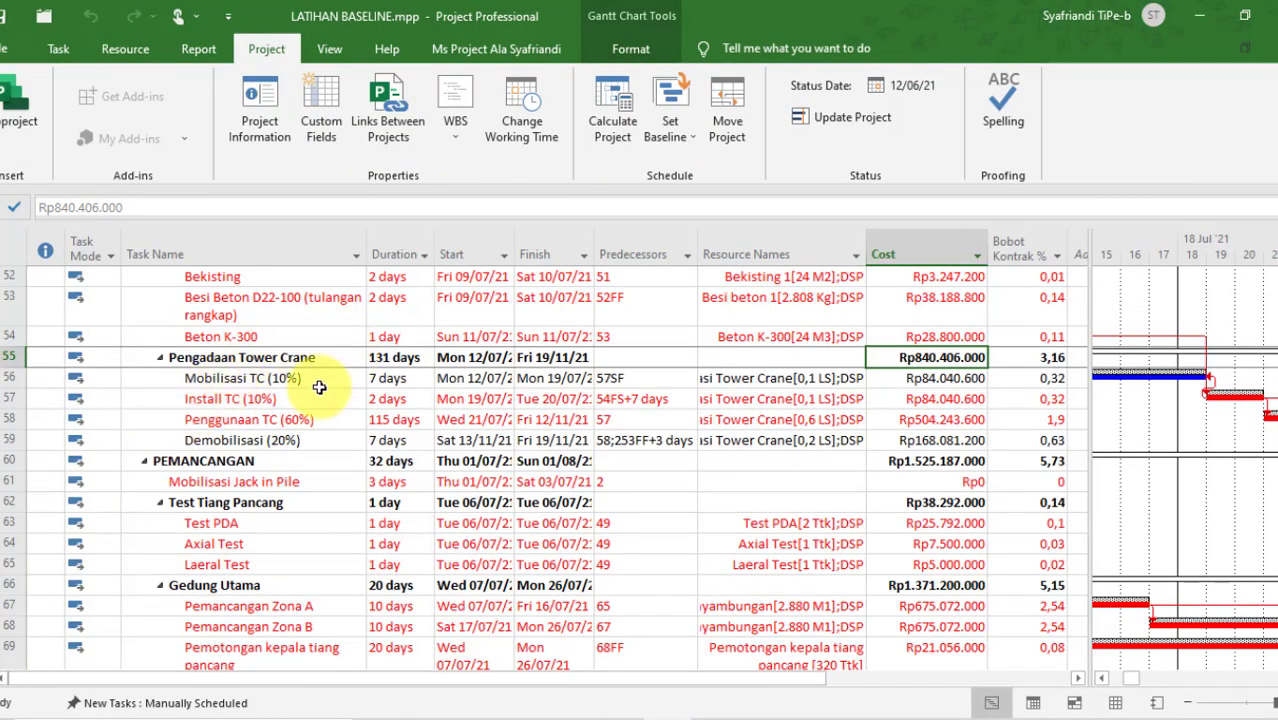
mouse_move(318, 385)
left_mouse_down()
mouse_move(326, 401)
mouse_move(325, 374)
left_mouse_up()
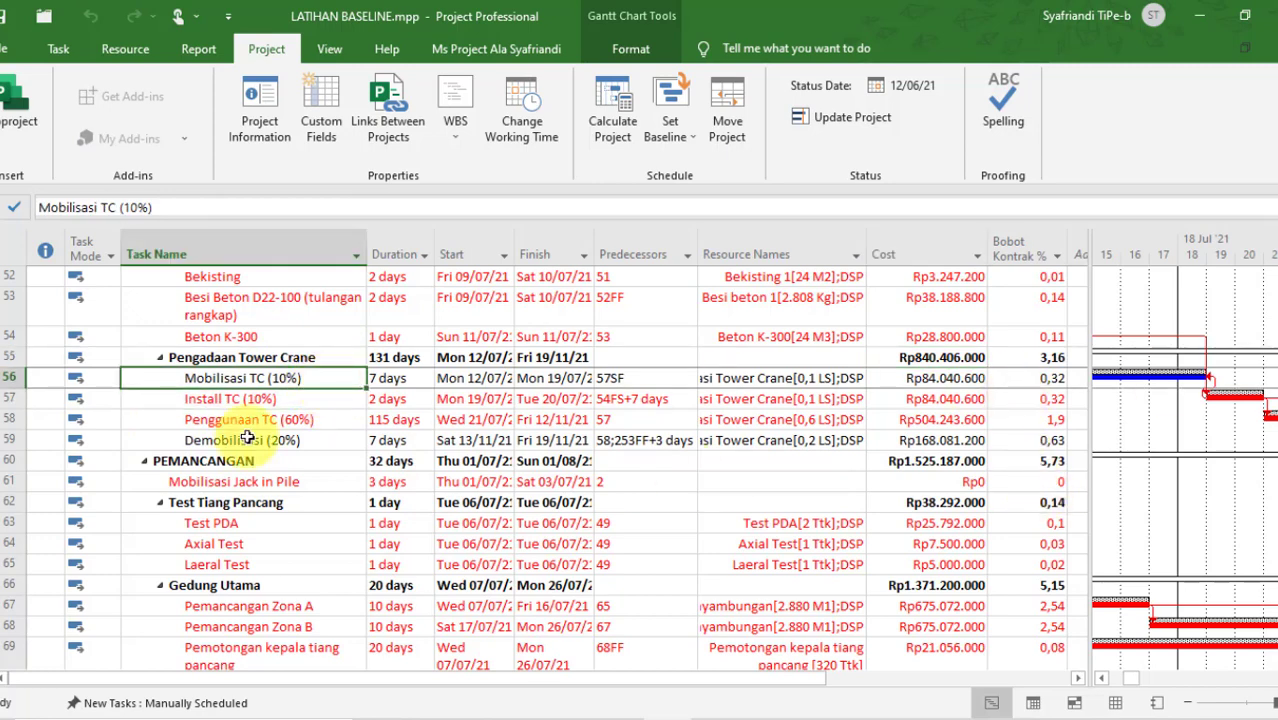
left_click_drag(1088, 344, 737, 479)
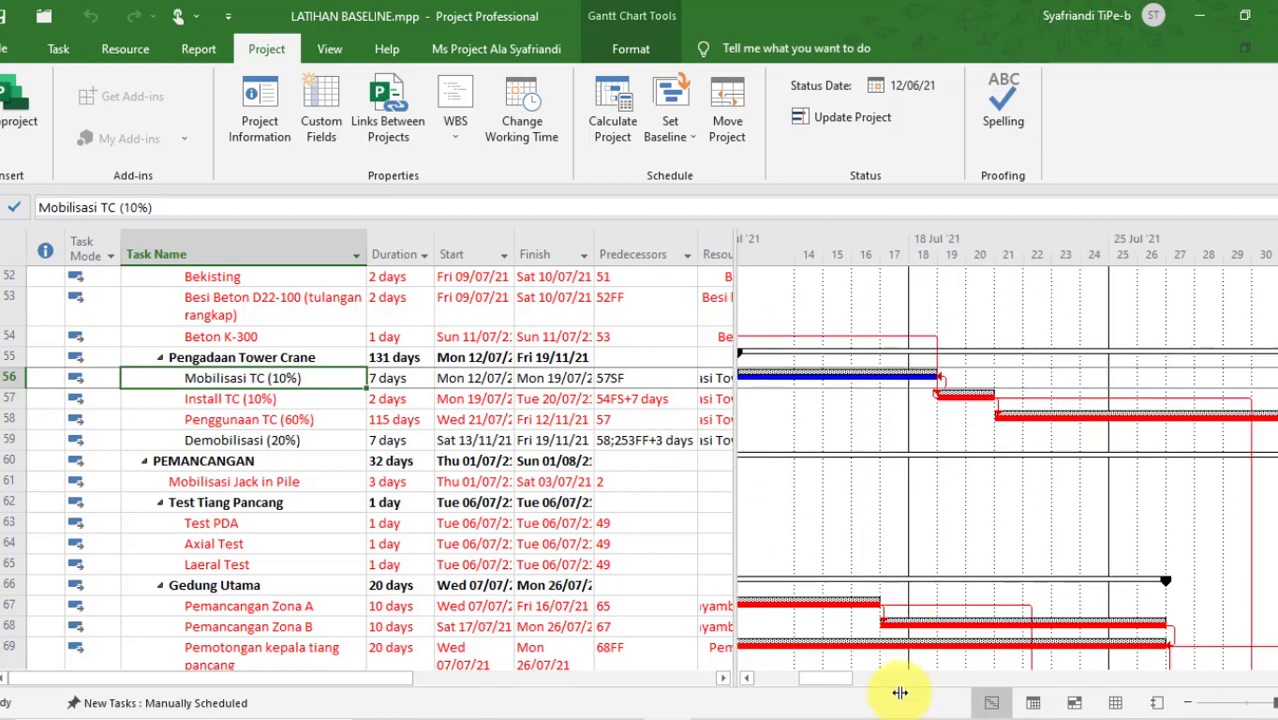
left_click_drag(818, 684, 779, 684)
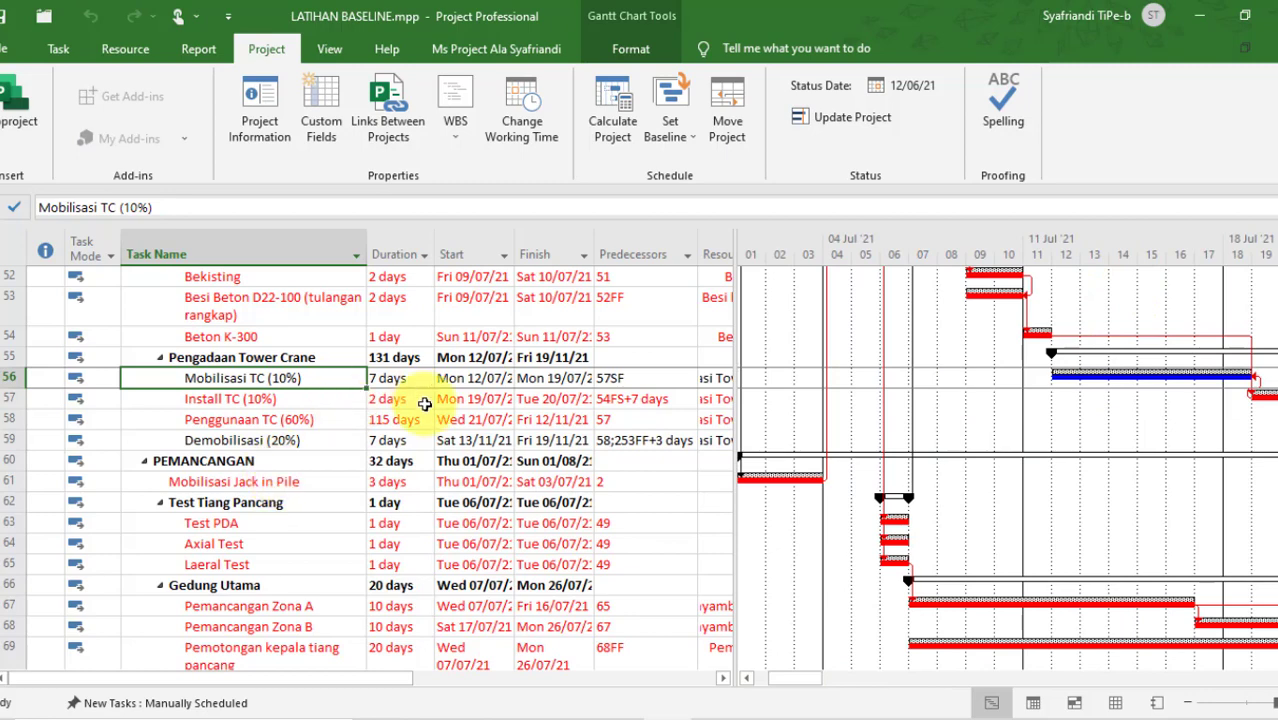
- Inspect the Install TC, Penggunaan TC and Demobilisasi subtasks and their parent Pengadaan Tower Crane
left_click(300, 398)
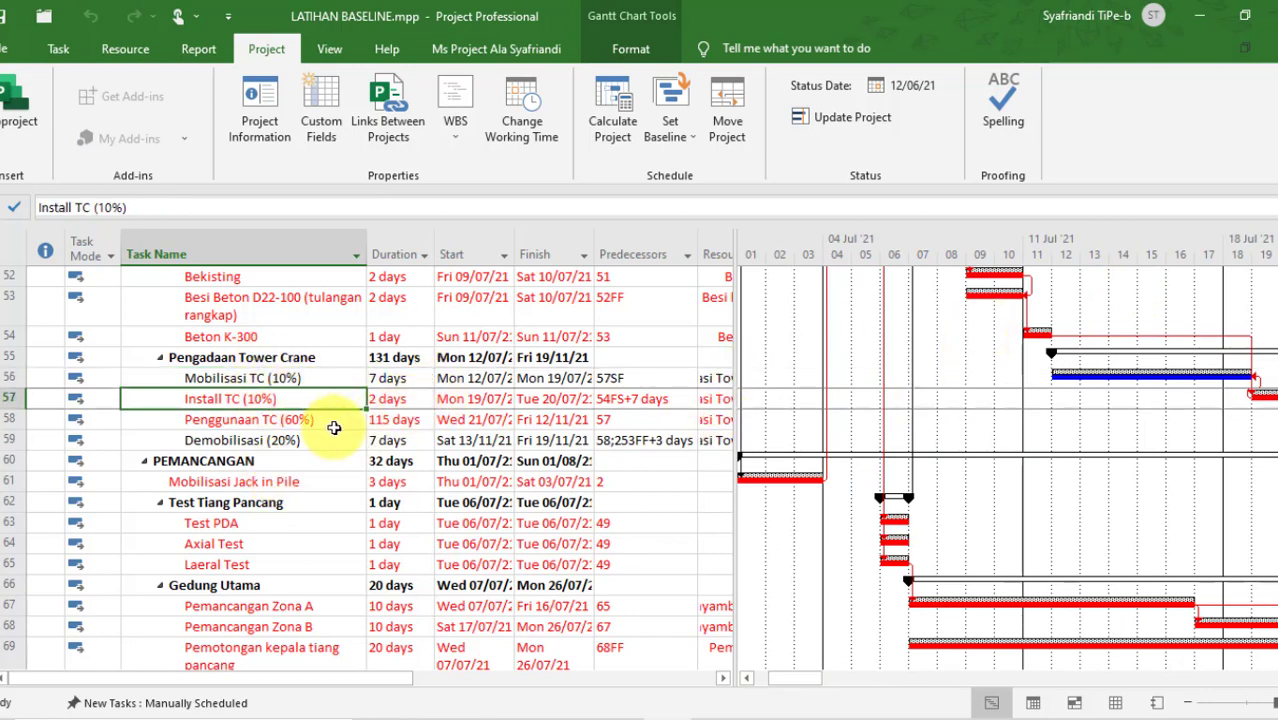
left_click(301, 418)
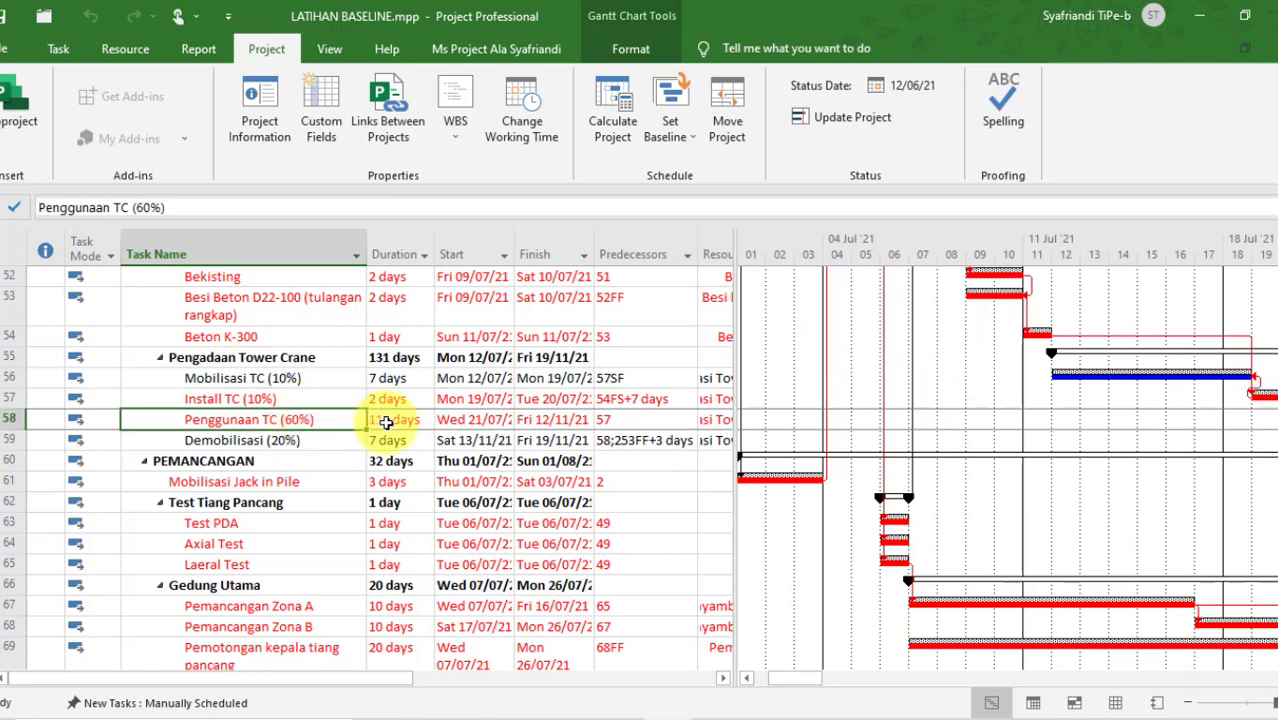
left_click(313, 442)
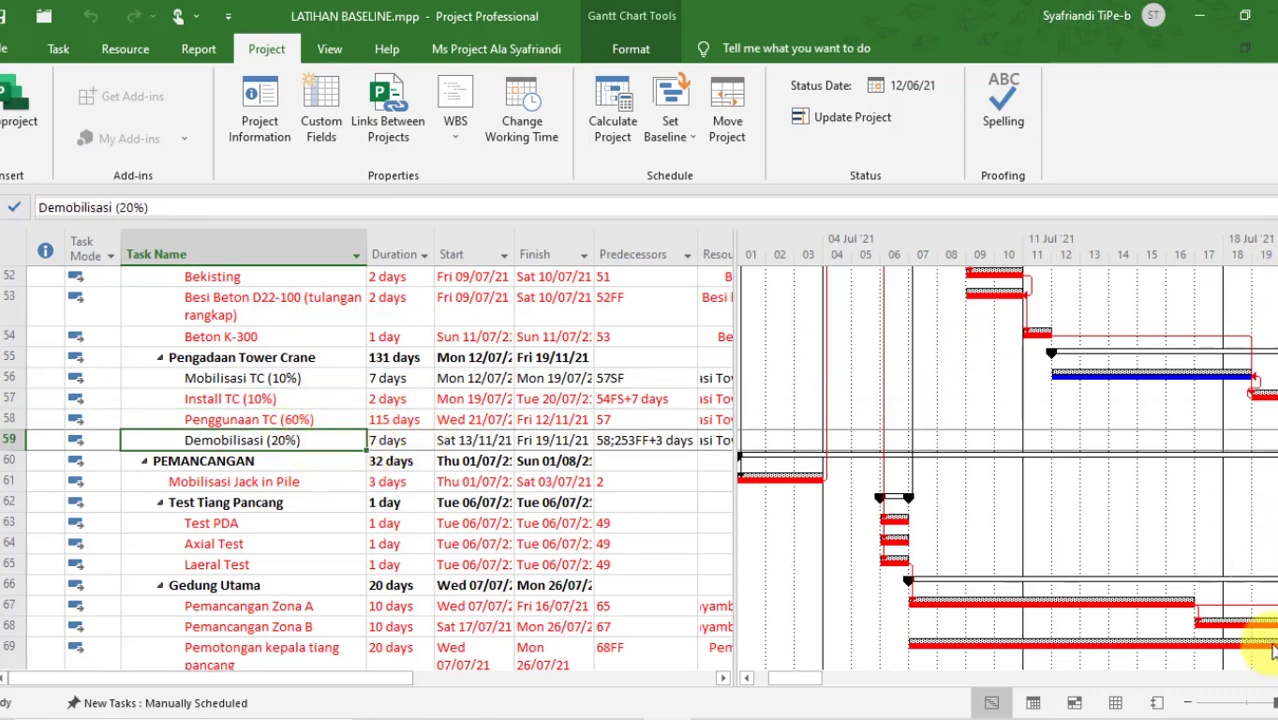
scroll(1265, 680, "right", 6)
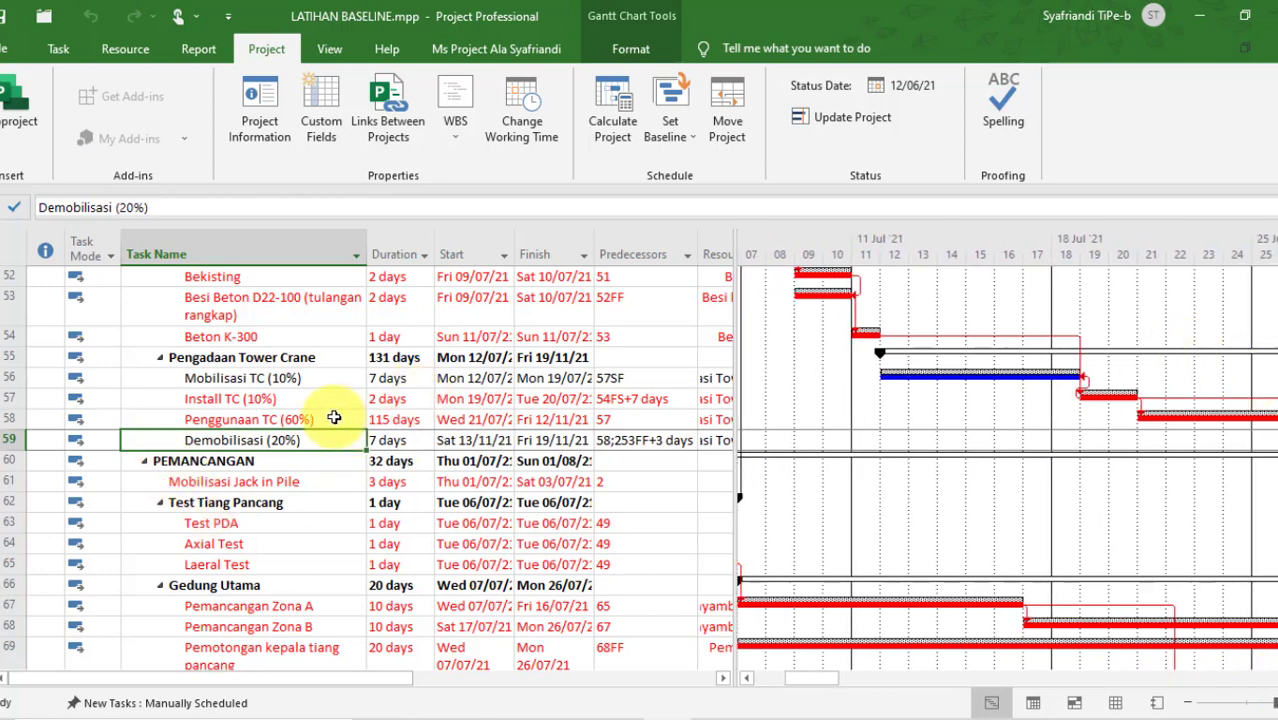
left_click(259, 357)
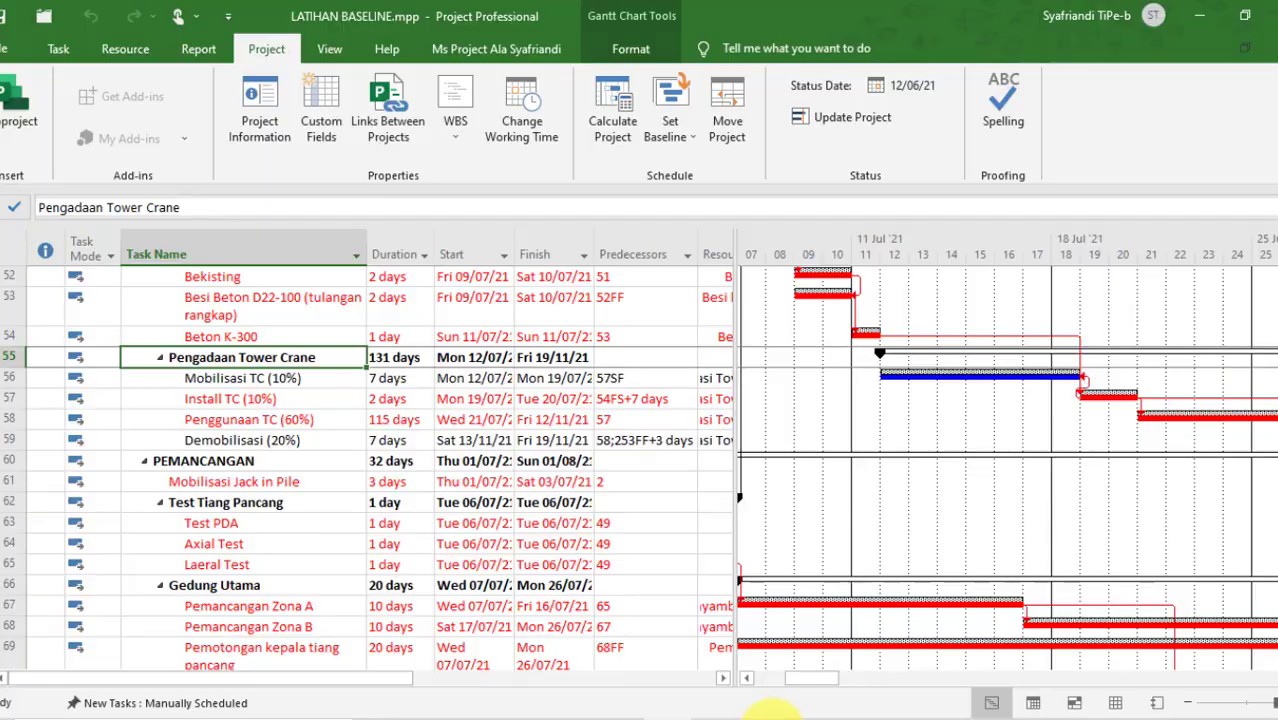
- Compare the Mobilisasi, Demobilisasi dan Tower Crane item in Excel with the tower crane tasks in Microsoft Project
key("alt+Tab")
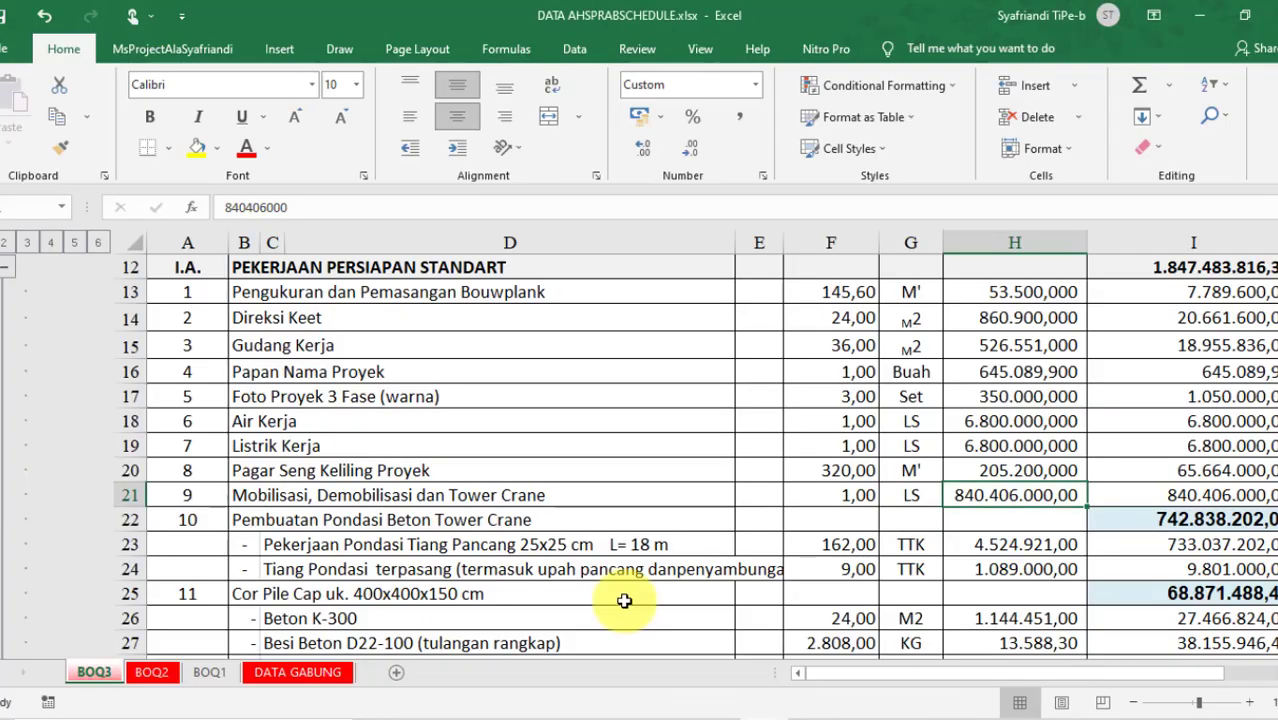
left_click(247, 496)
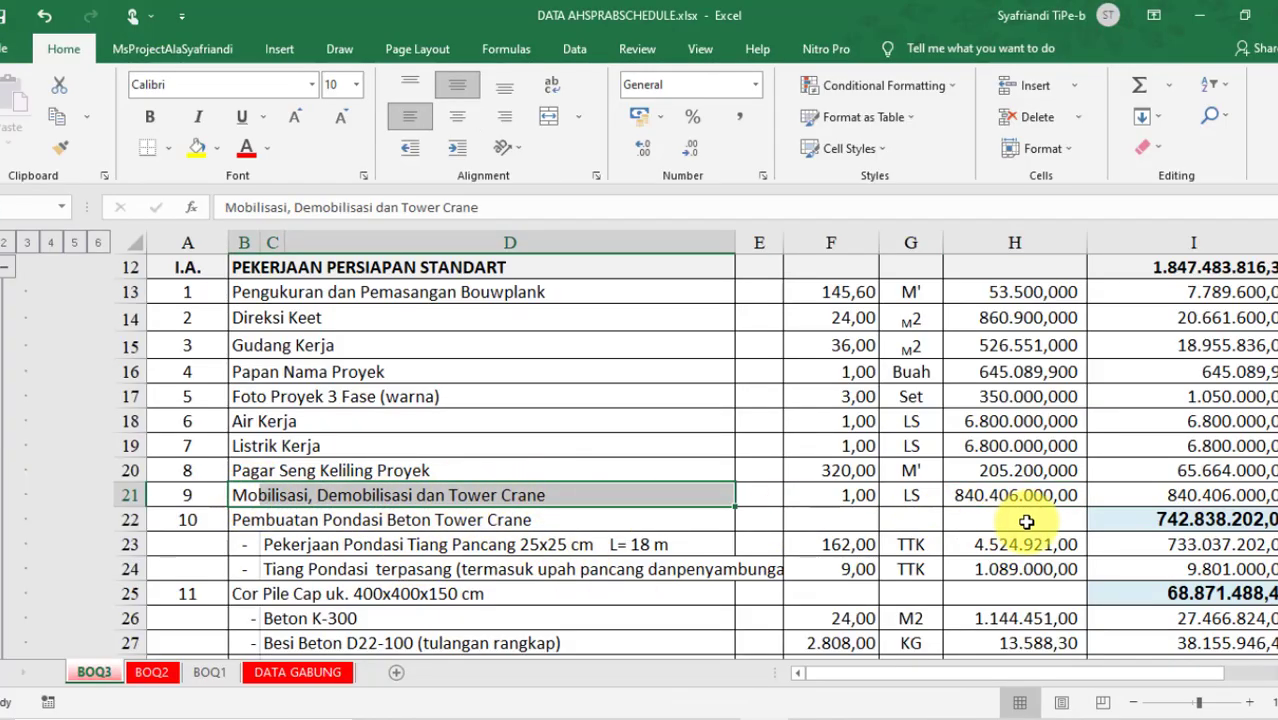
key("alt+Tab")
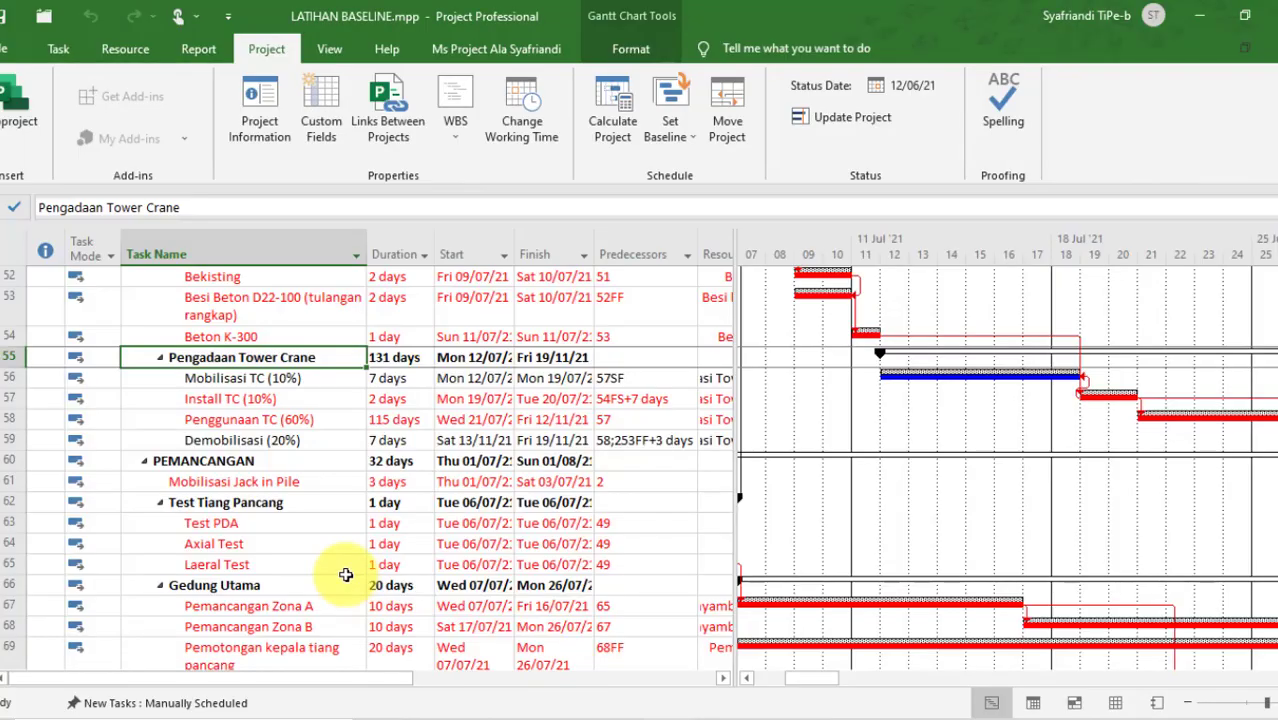
- Inspect the four Pengadaan Tower Crane subtasks in turn, from Mobilisasi TC (10%) to Demobilisasi (20%)
left_click(286, 388)
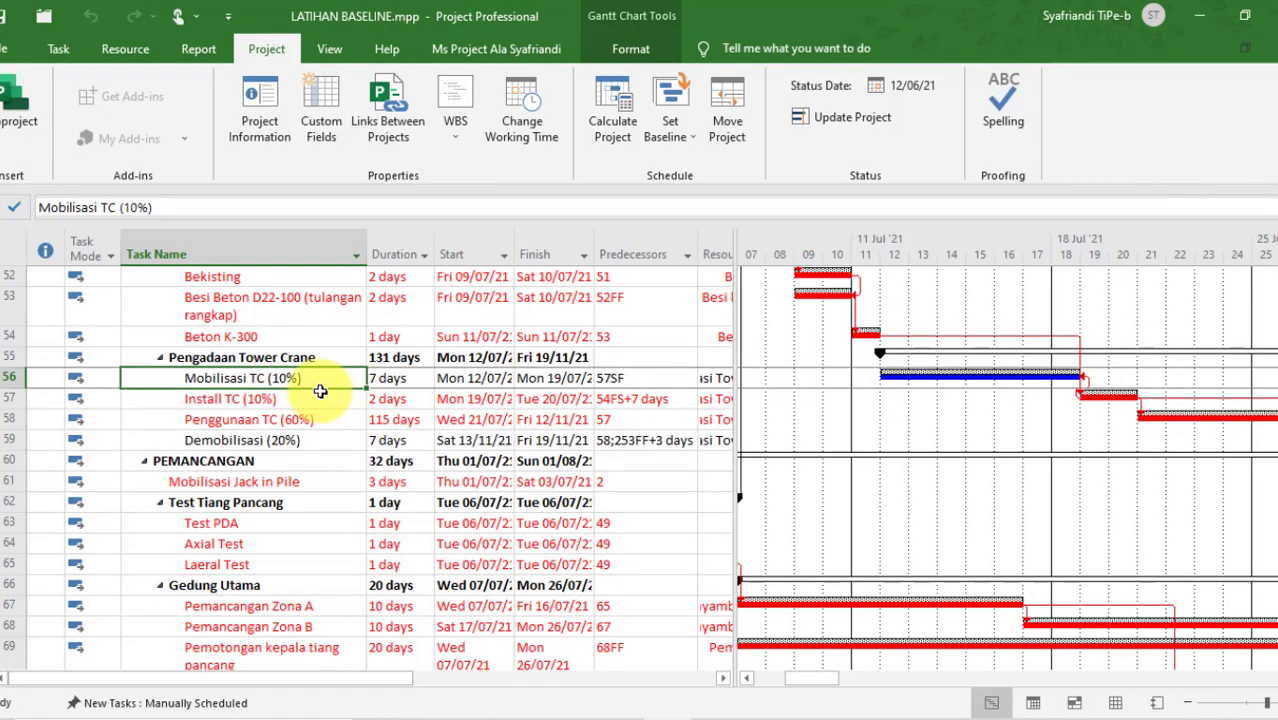
left_click(320, 393)
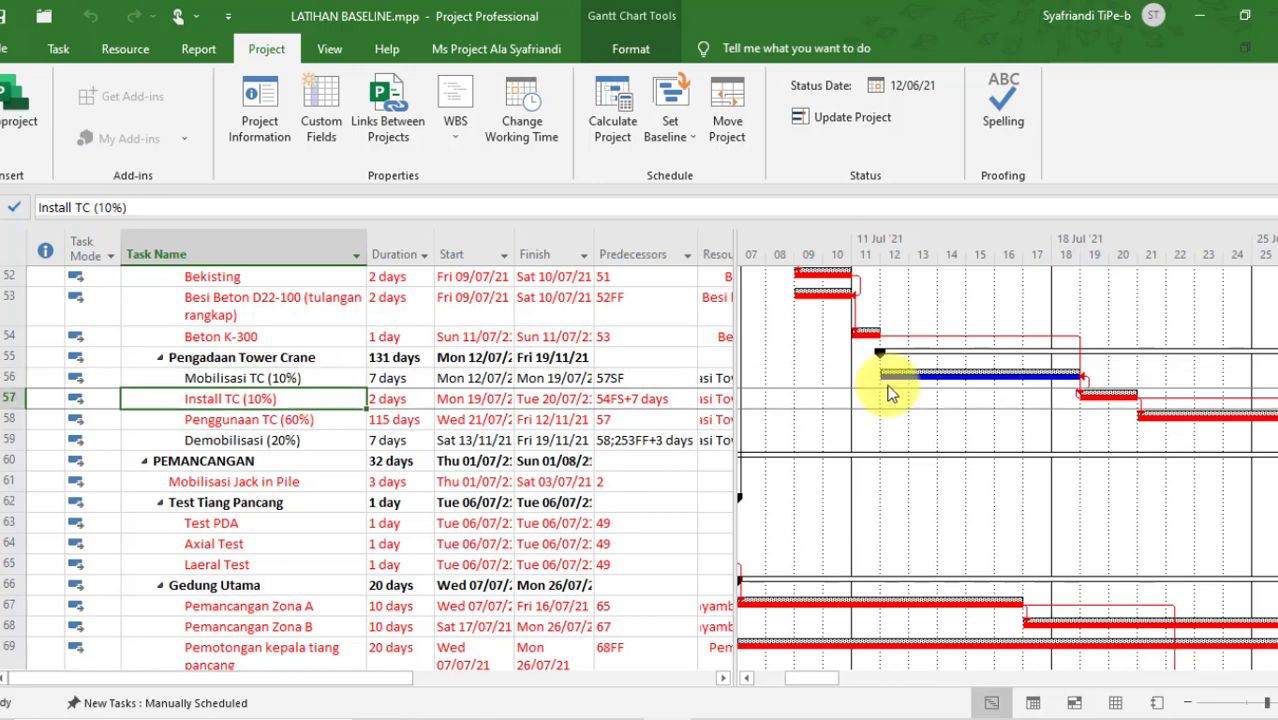
left_click(331, 424)
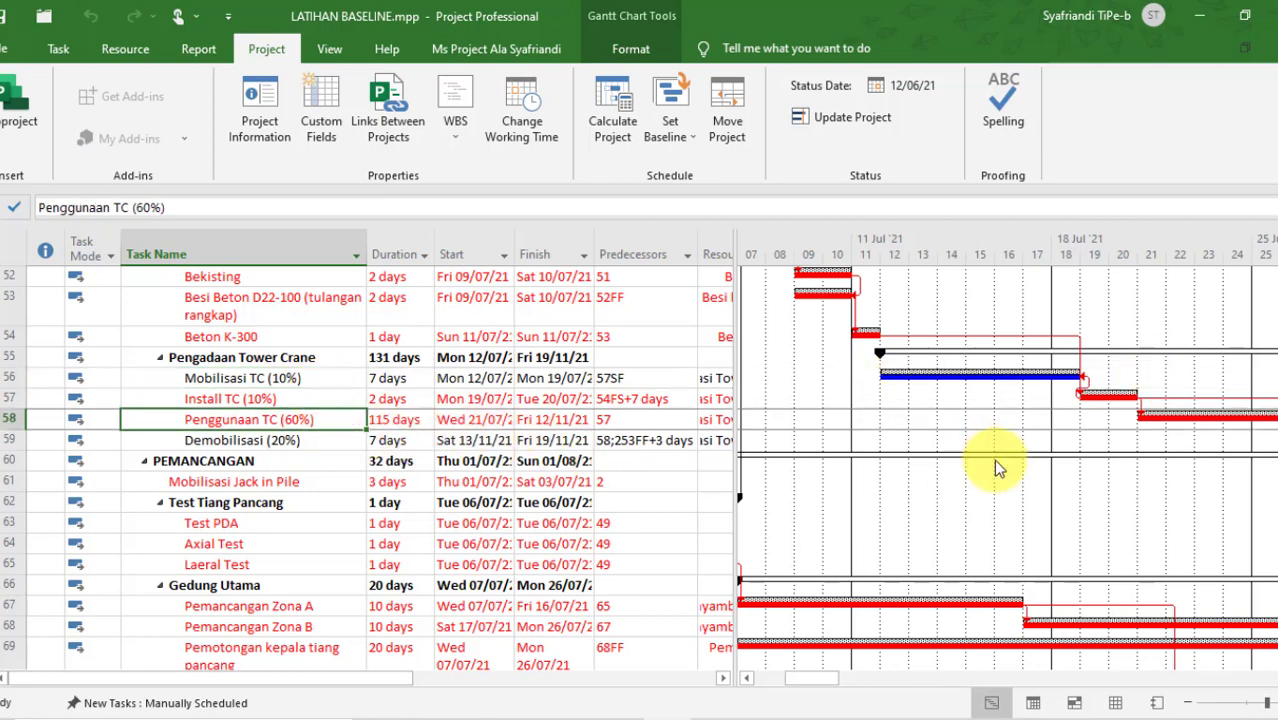
left_click(300, 445)
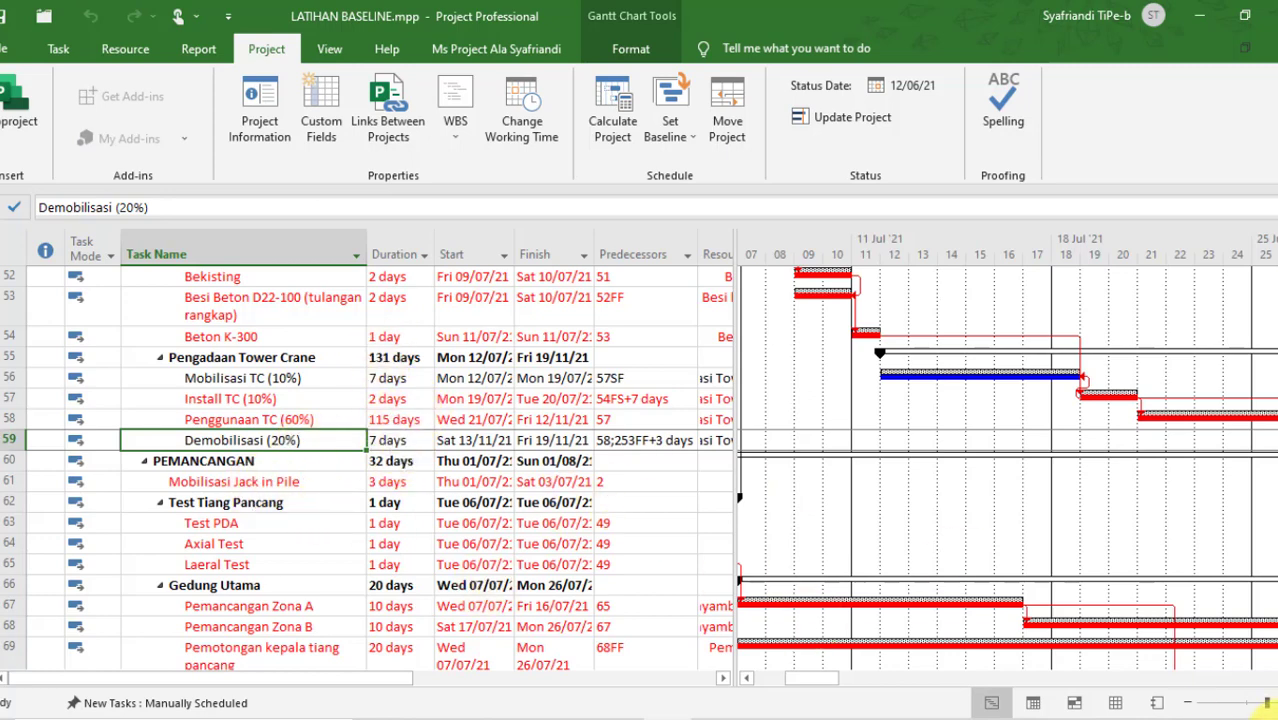
- Find the LANTAI 2 Elev. +3.55 section in the schedule and select Bekisting under Zona A's Balok dan Plat Lantai
scroll(377, 542, "down", 1)
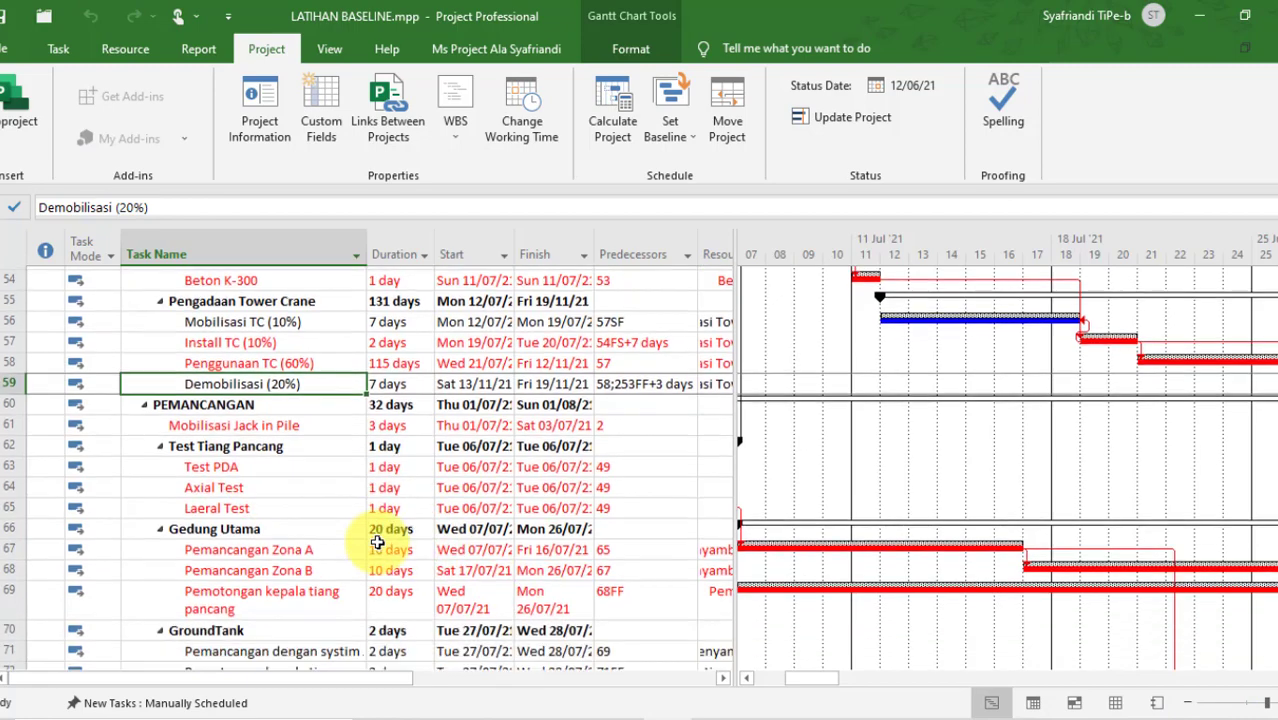
scroll(377, 542, "down", 4)
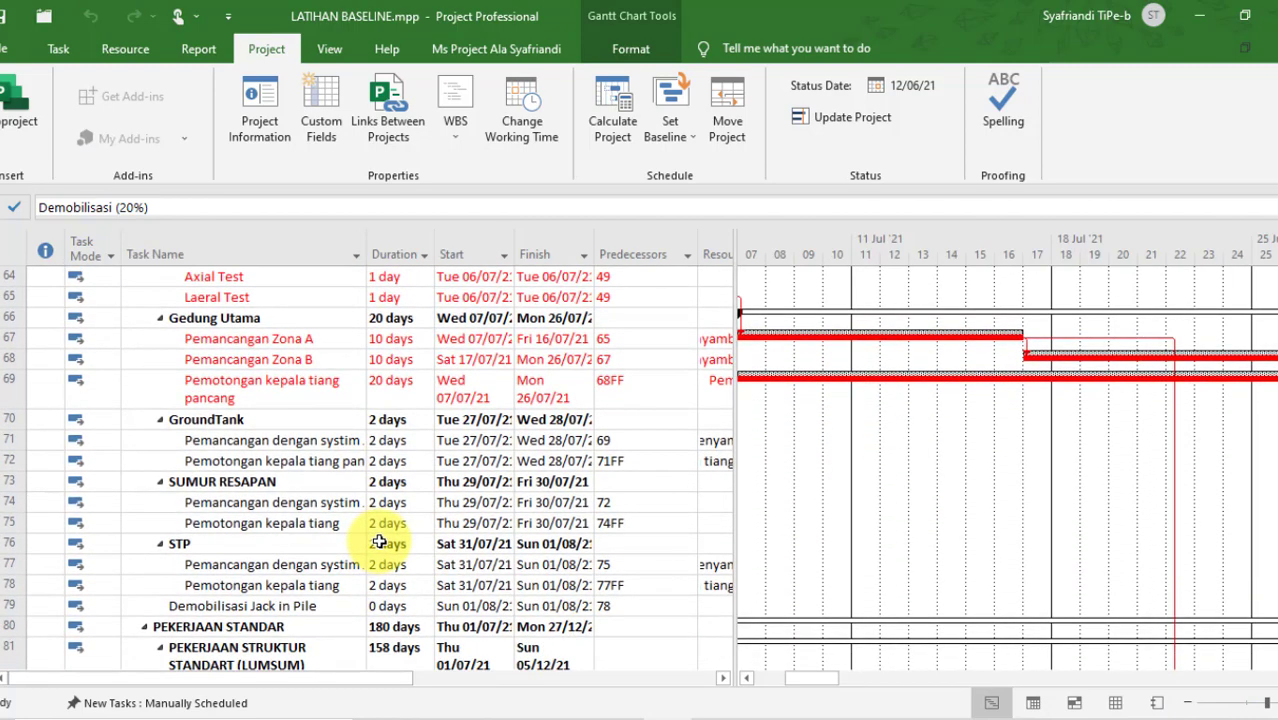
scroll(379, 542, "down", 2)
scroll(393, 538, "down", 4)
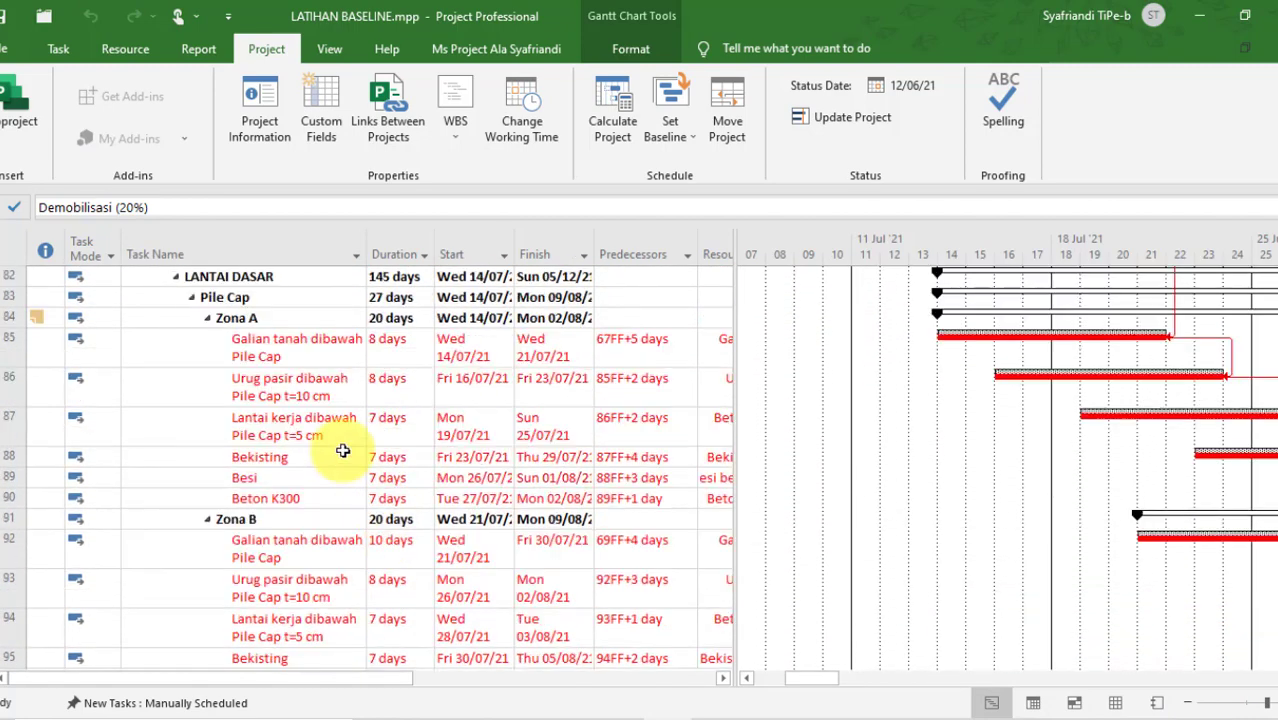
scroll(355, 460, "down", 7)
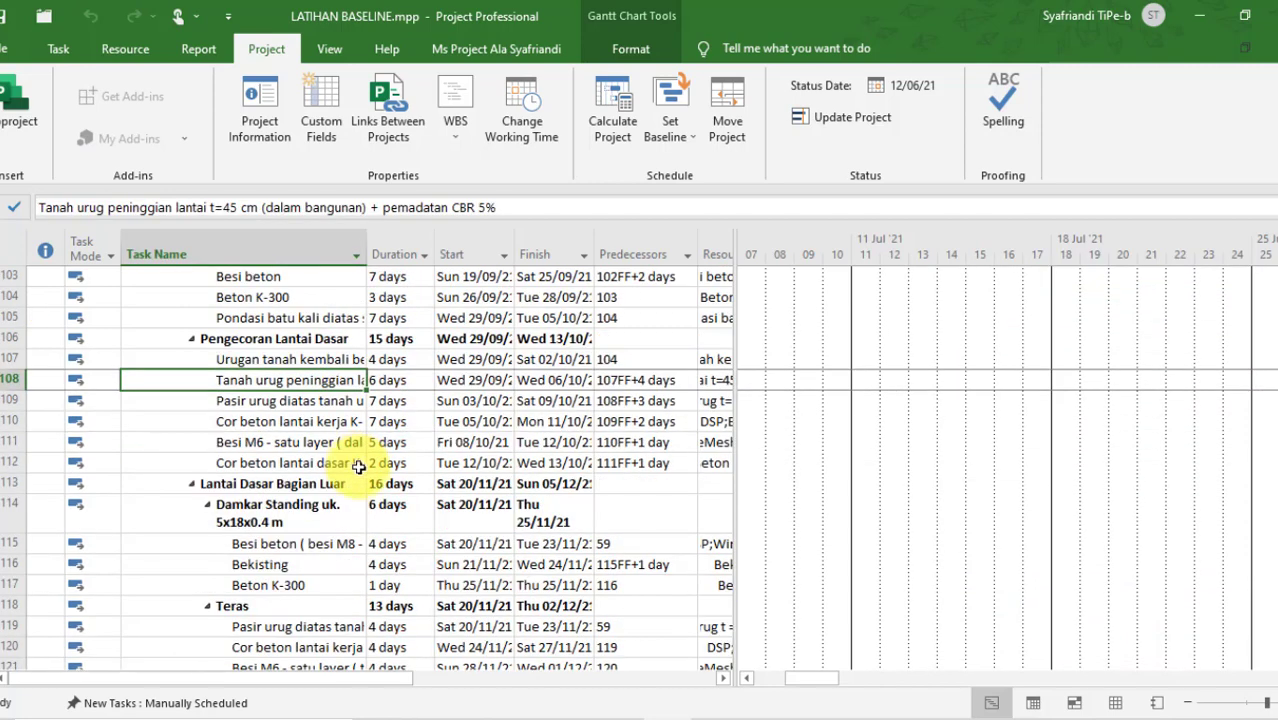
scroll(359, 479, "down", 8)
scroll(359, 479, "down", 8)
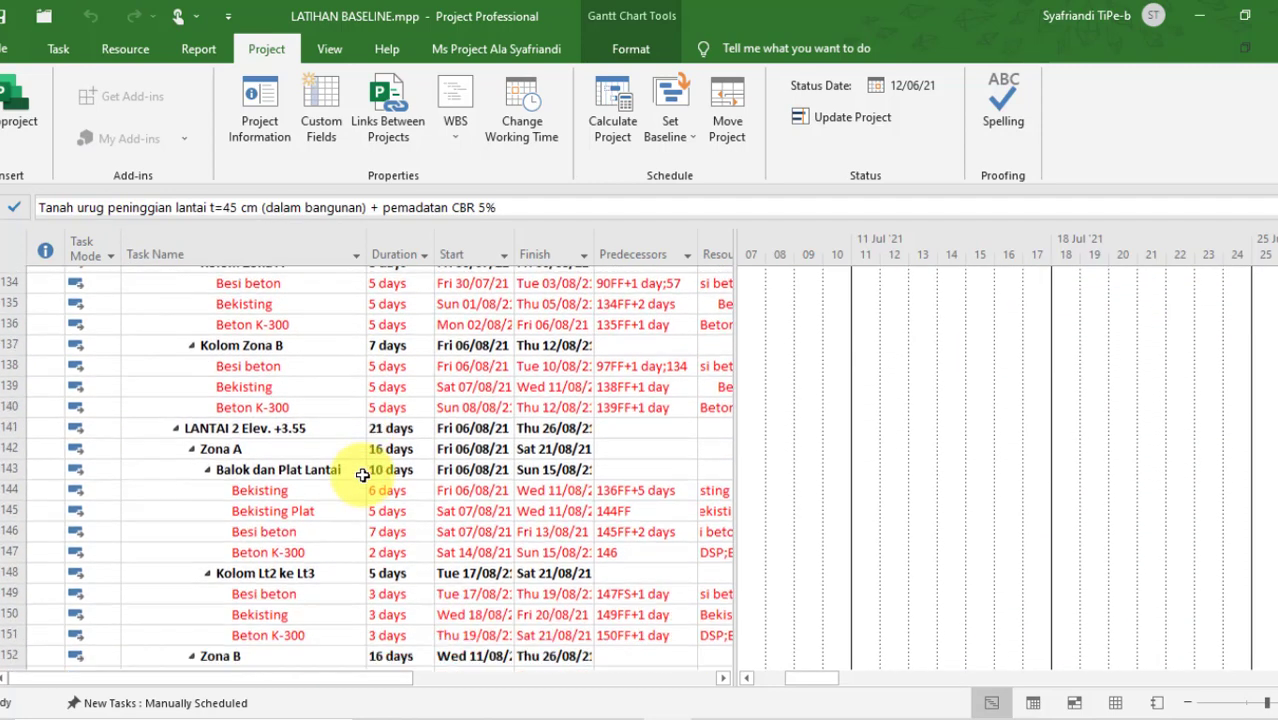
scroll(362, 478, "up", 4)
scroll(362, 478, "up", 10)
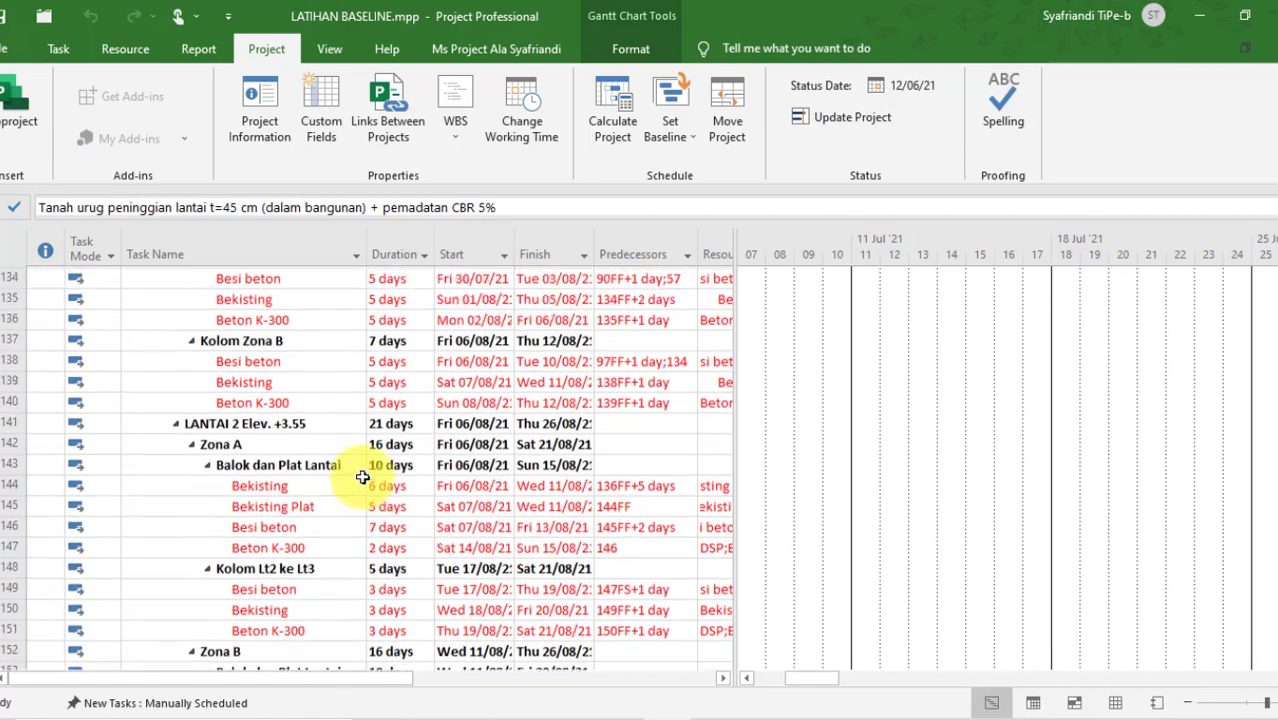
scroll(347, 451, "down", 8)
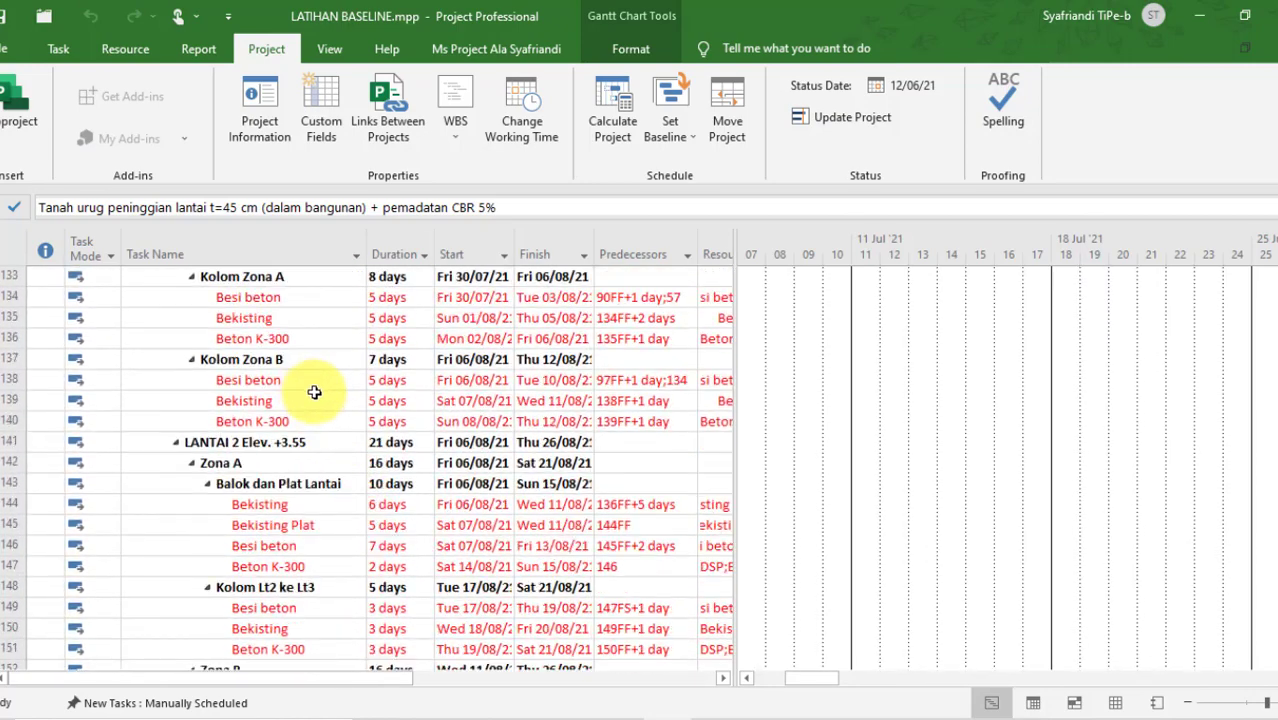
scroll(295, 391, "up", 1)
scroll(300, 430, "down", 3)
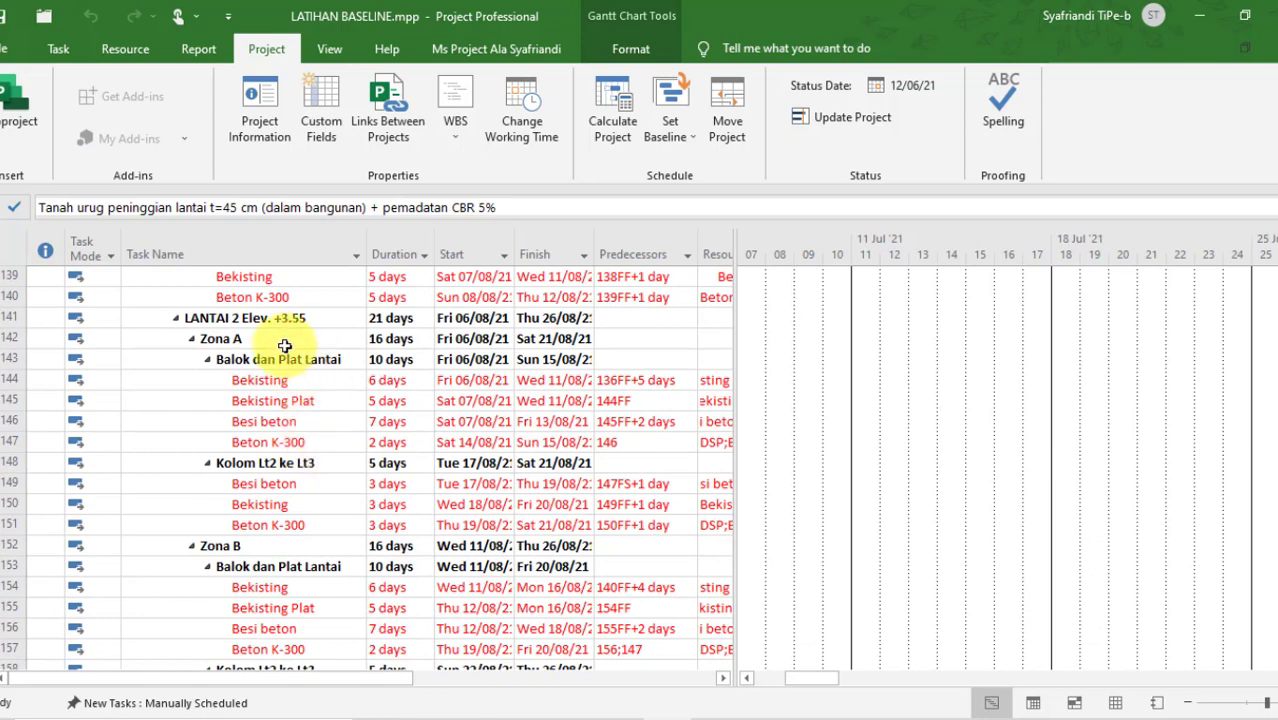
left_click(315, 381)
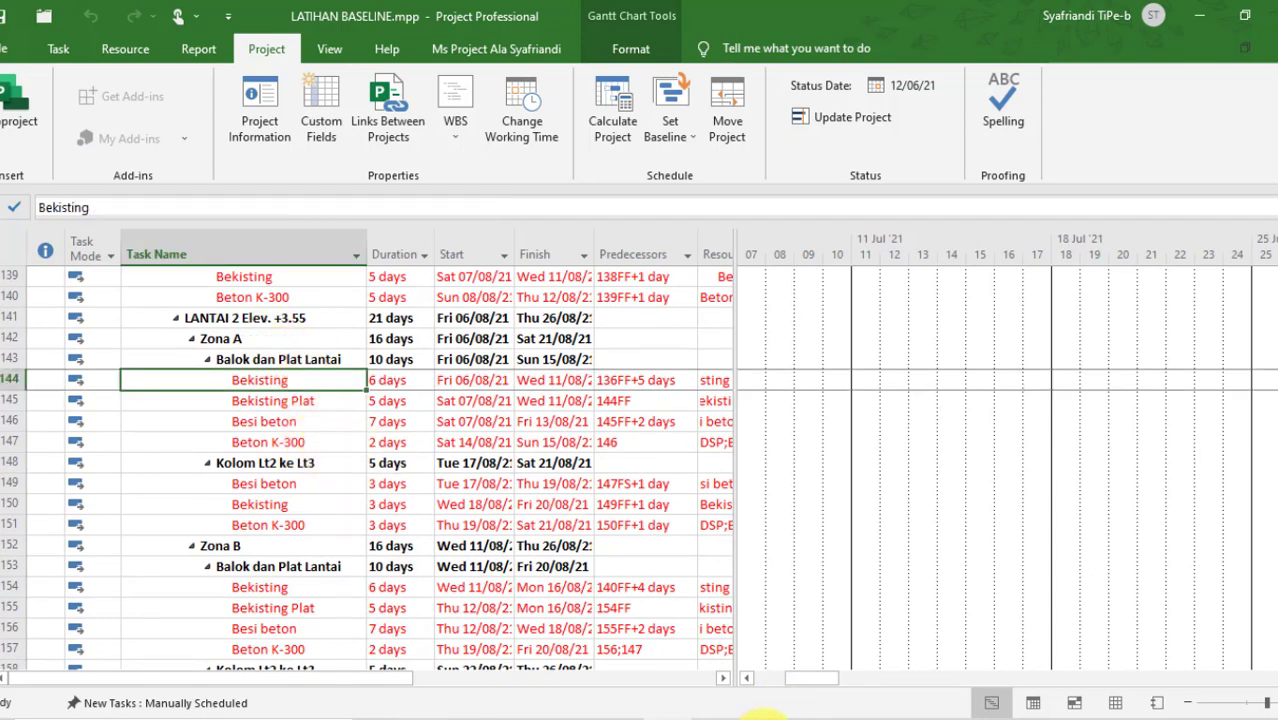
- Switch to Excel and locate the LANTAI 2 Elev. +3.55 section on the BOQ3 sheet
left_click(760, 715)
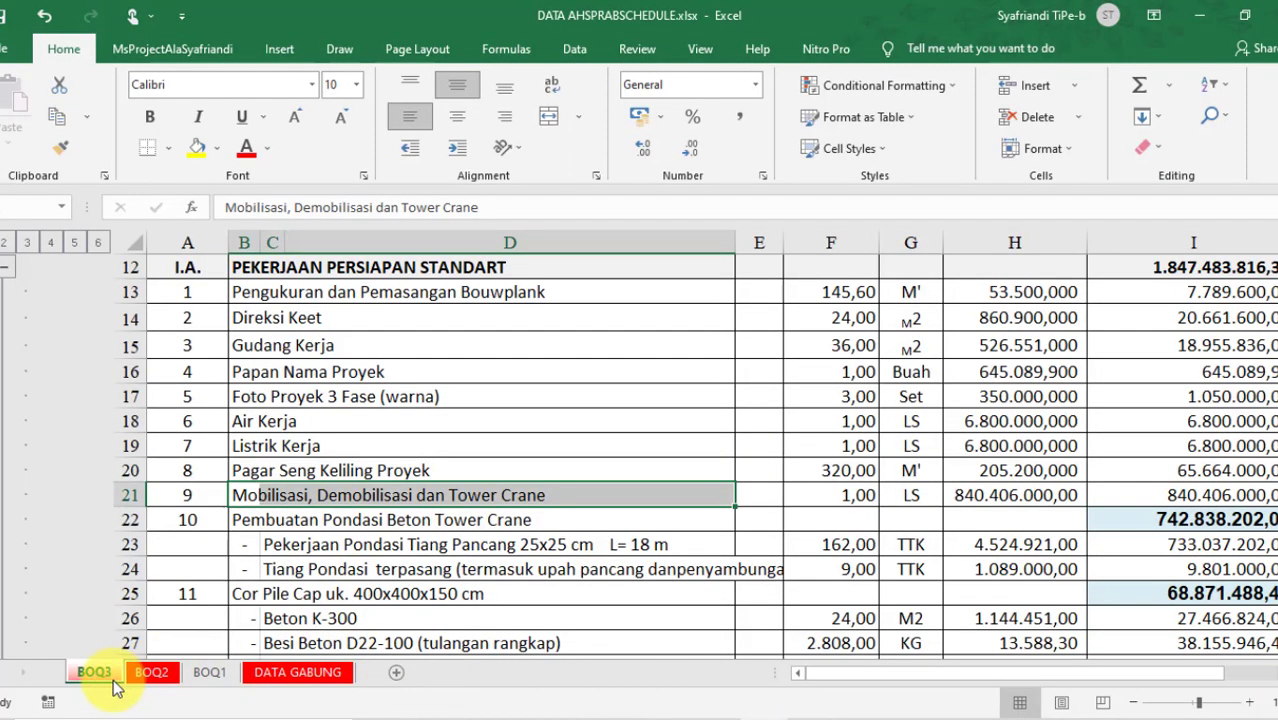
left_click(268, 545)
scroll(271, 556, "down", 18)
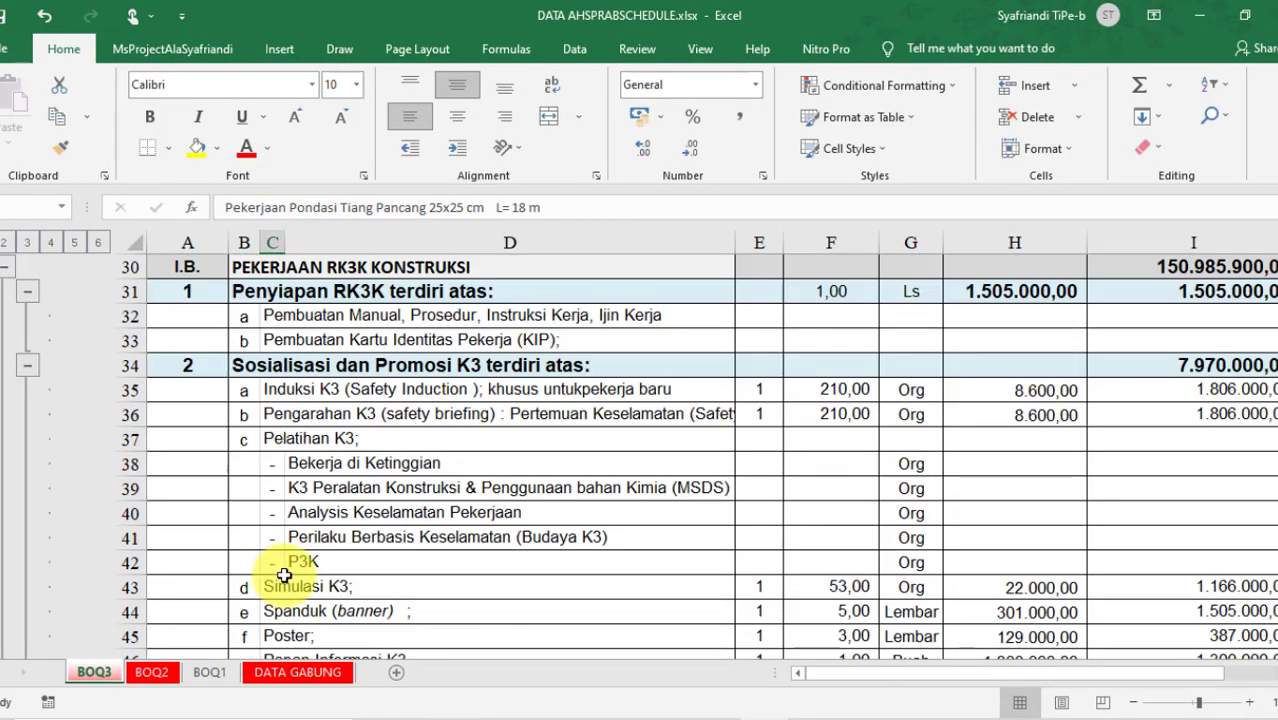
scroll(284, 578, "down", 19)
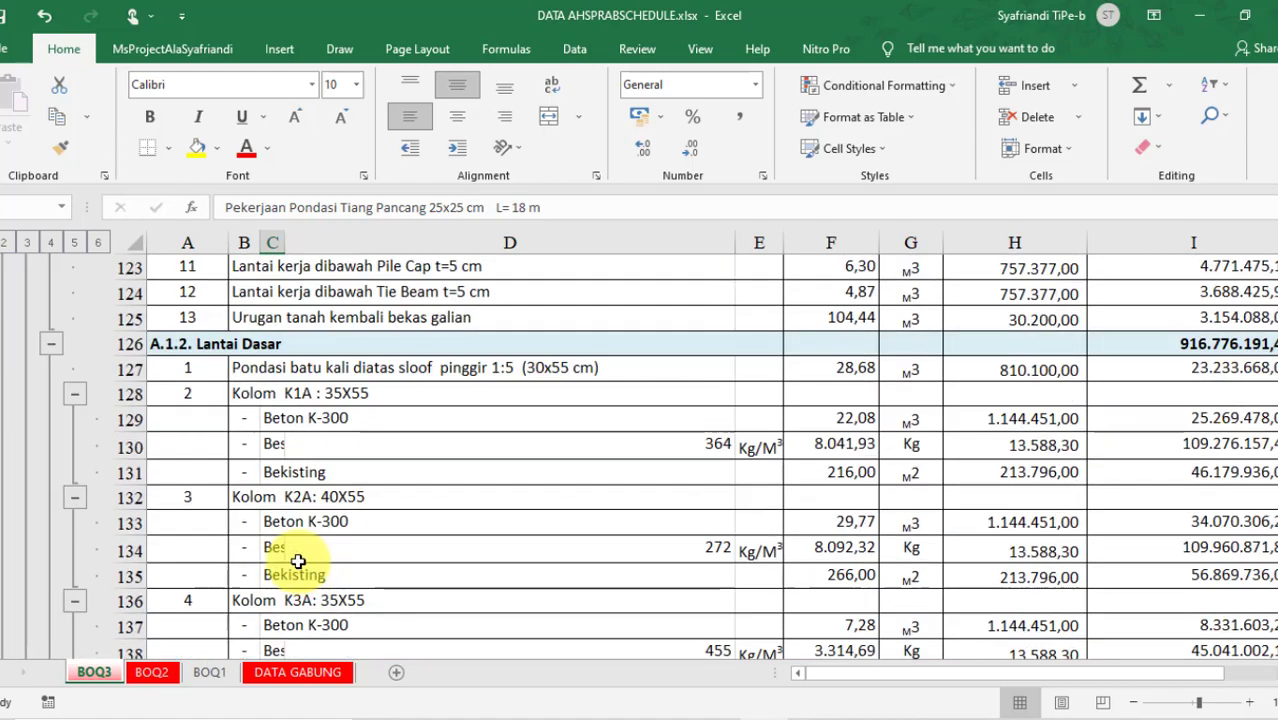
scroll(298, 562, "down", 20)
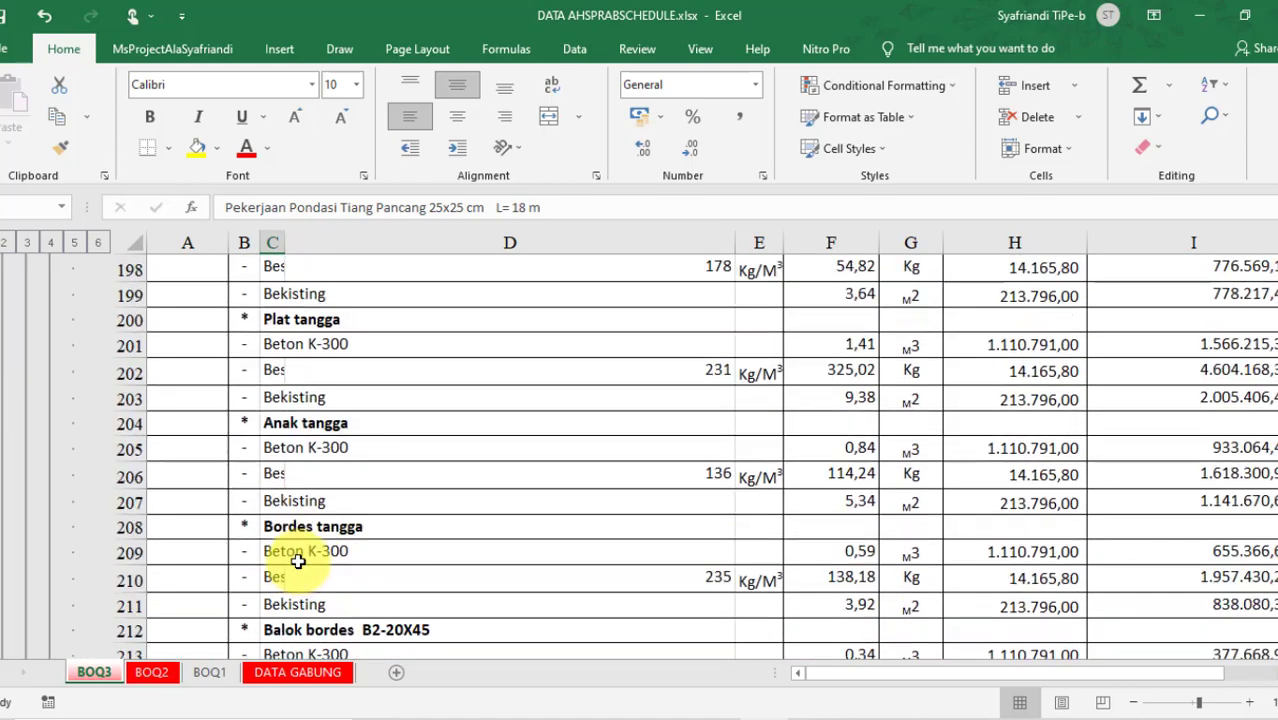
scroll(303, 558, "down", 5)
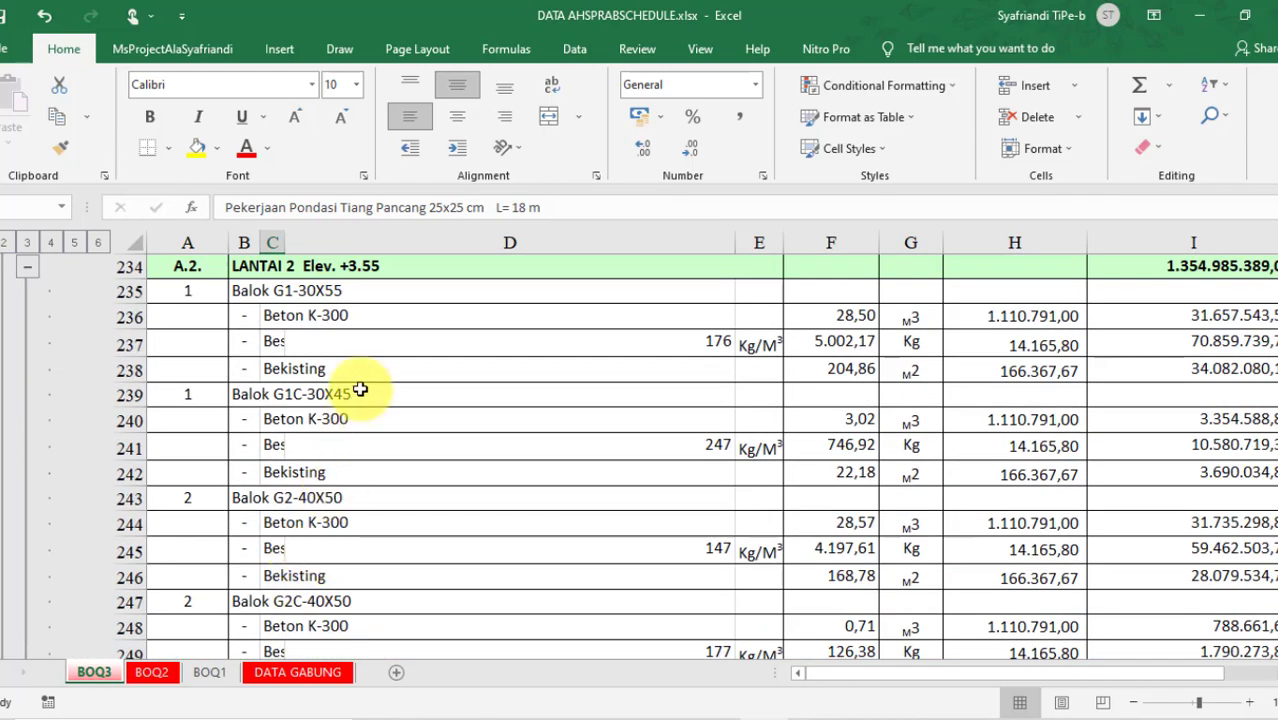
scroll(370, 400, "up", 1)
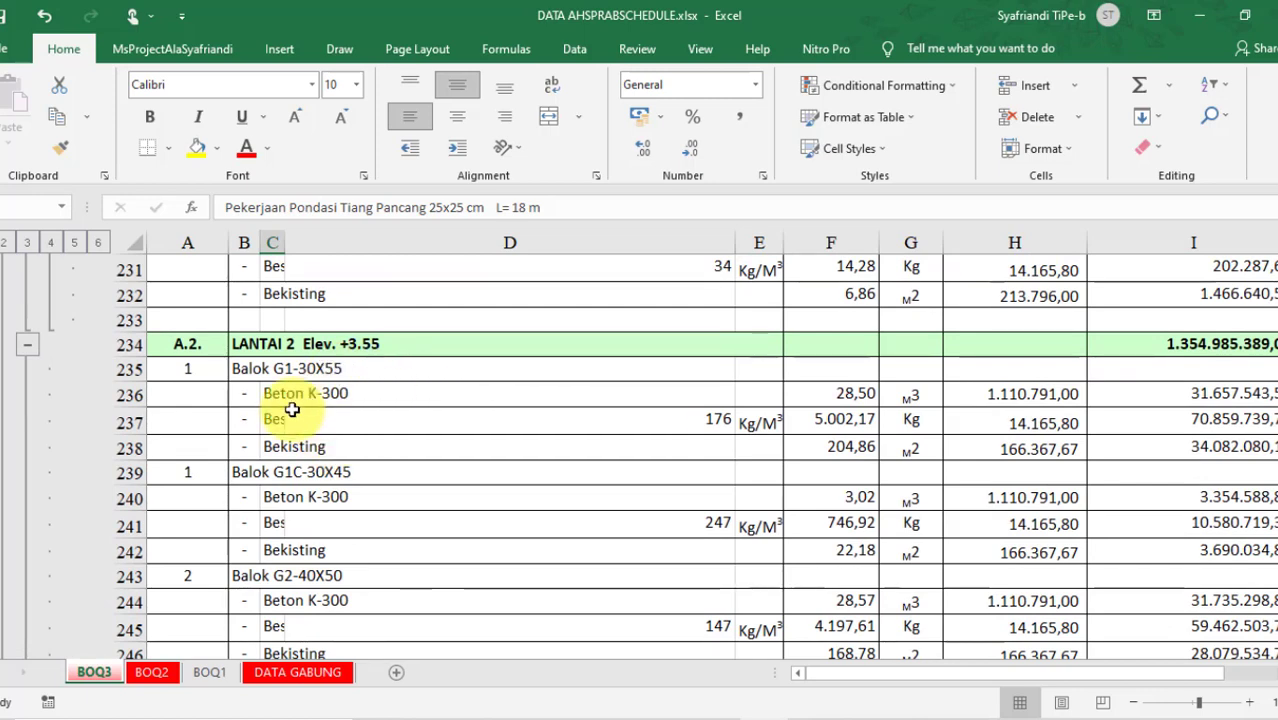
scroll(383, 420, "down", 1)
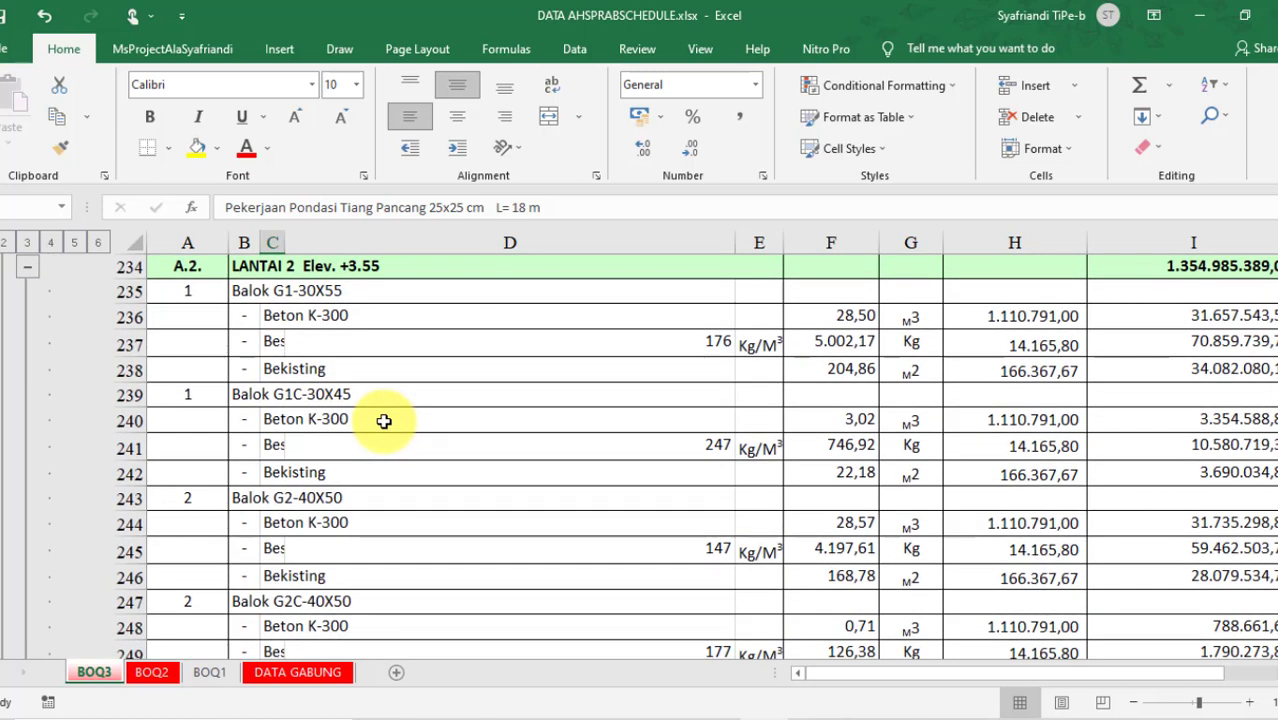
- Examine the Beton K-300, Besi beton and Bekisting rows under Balok G1-30X55
left_click_drag(250, 292, 371, 320)
left_click(370, 318)
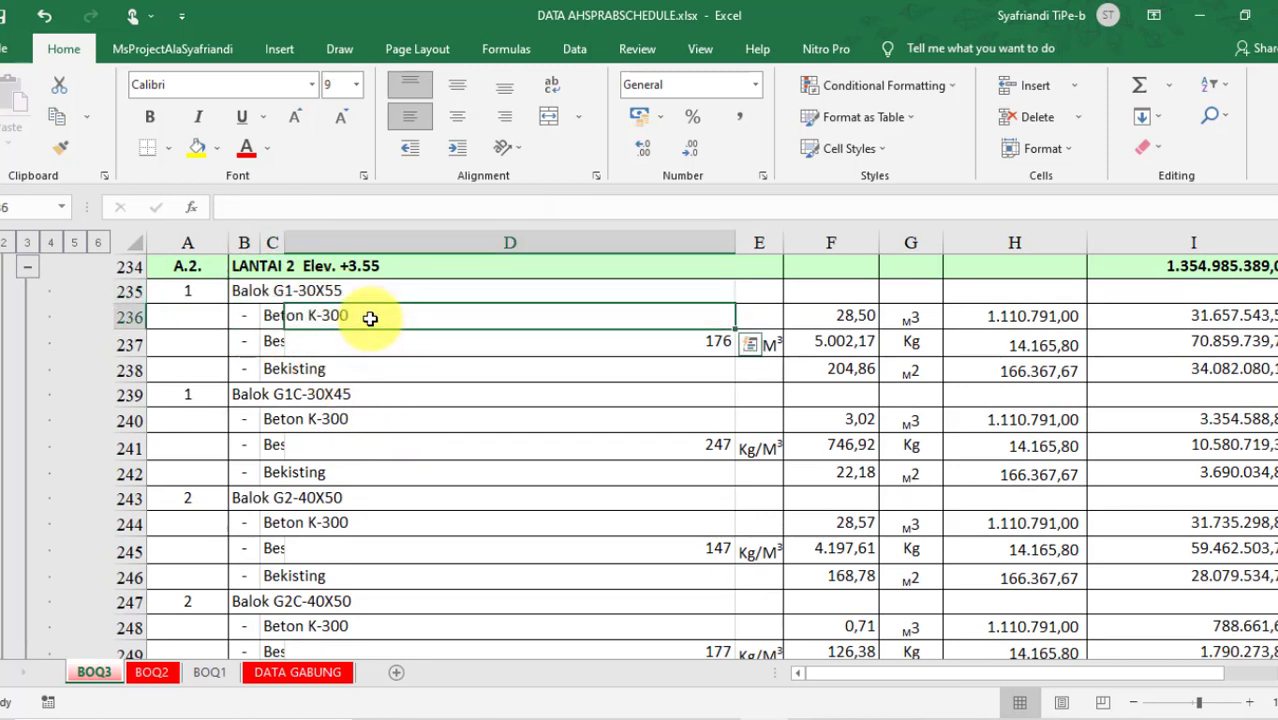
left_click(265, 344)
left_click(292, 368)
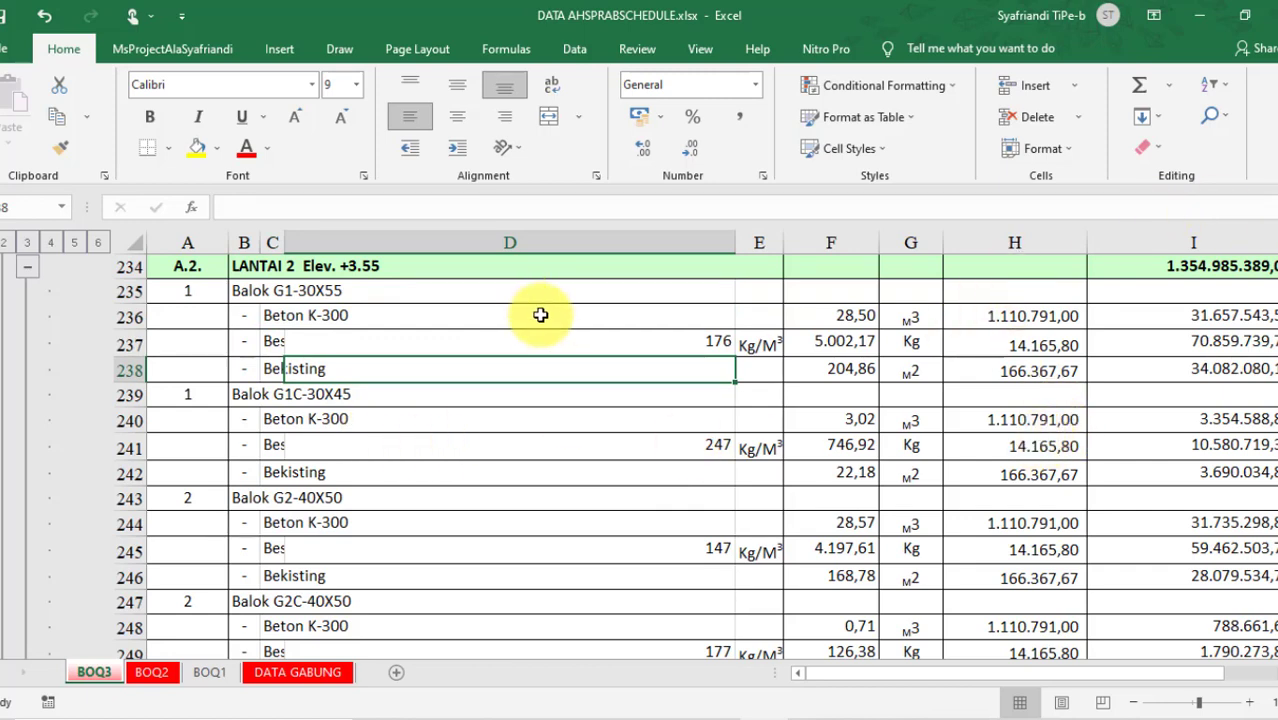
- Clear the contents of D236:D254 so the Besi beton descriptions of the first LANTAI 2 beams are fully readable
left_click_drag(540, 315, 716, 621)
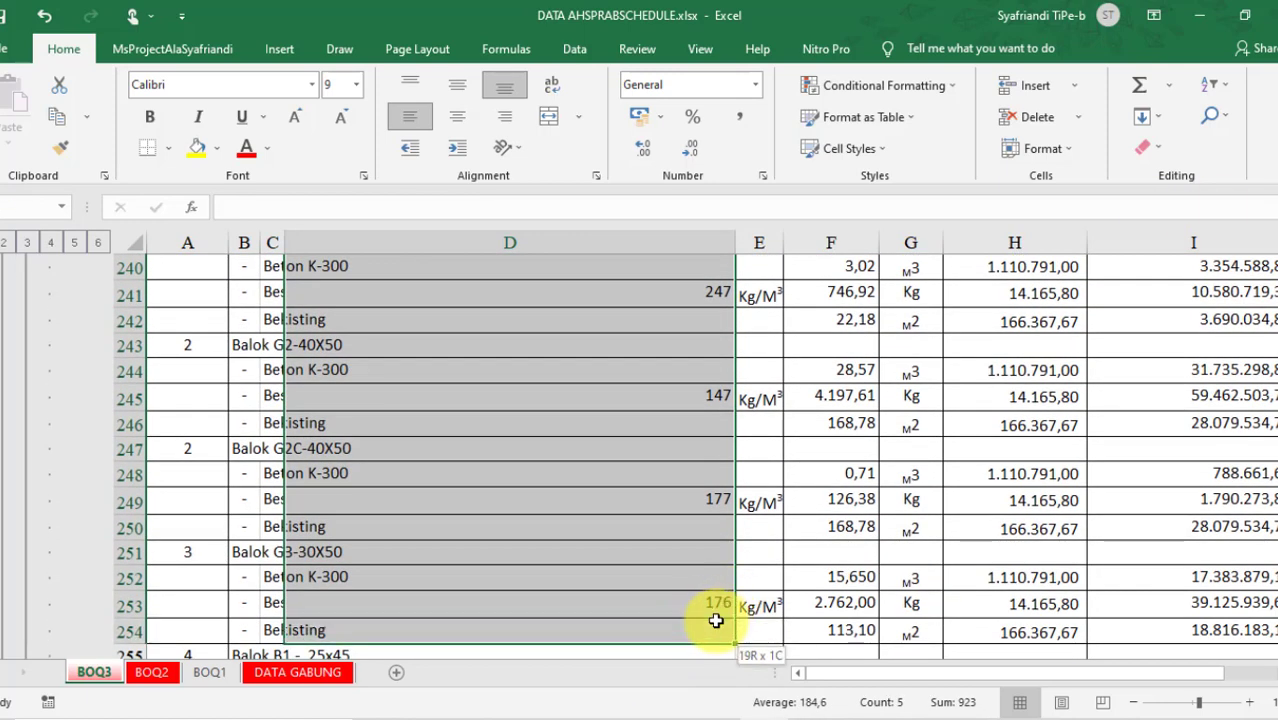
key("Delete")
scroll(650, 520, "up", 4)
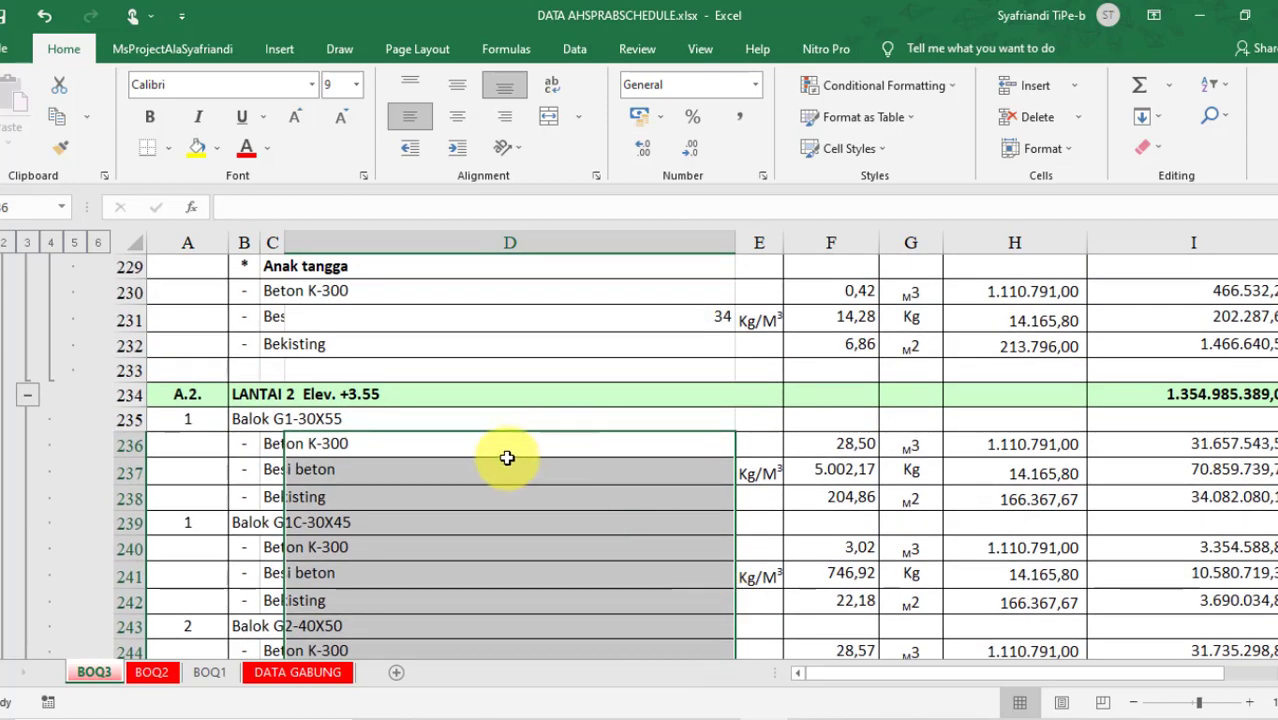
left_click(325, 462)
scroll(340, 510, "down", 1)
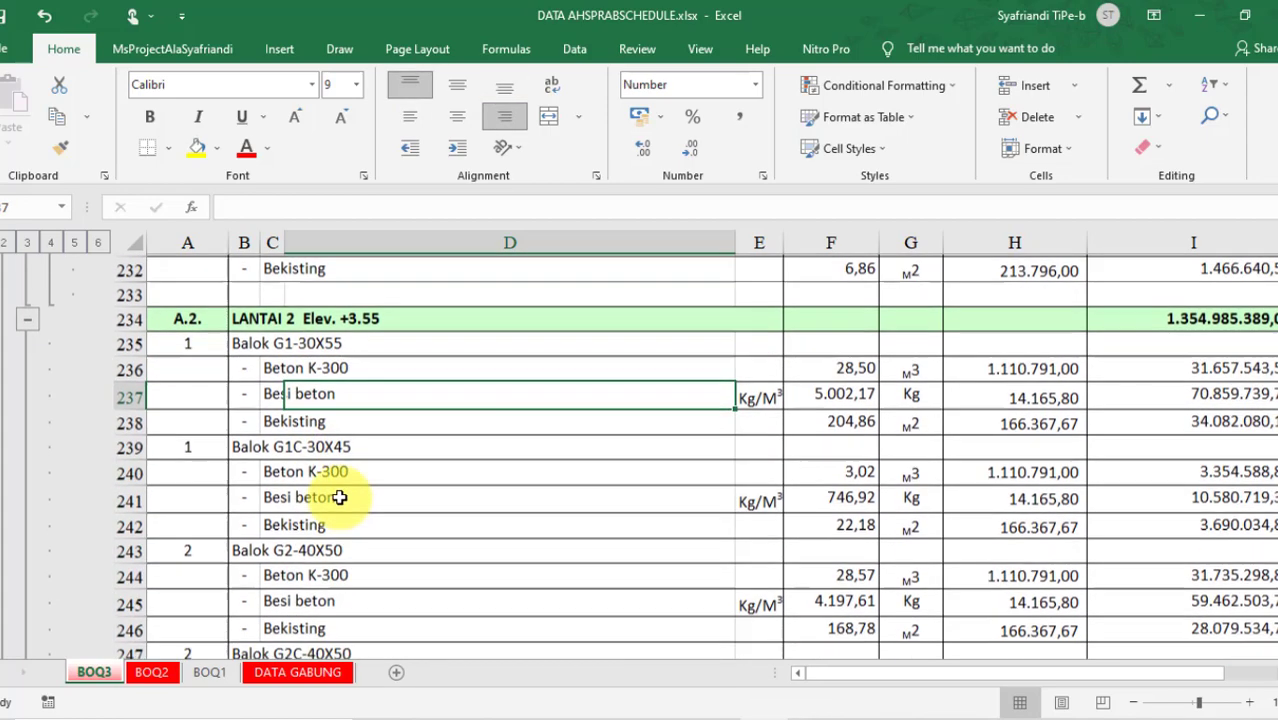
- Review the remaining LANTAI 2 items, from Balok G1C-30X45 through Plat lantai 2 t=13 cm to the first columns
left_click(372, 447)
scroll(434, 448, "down", 1)
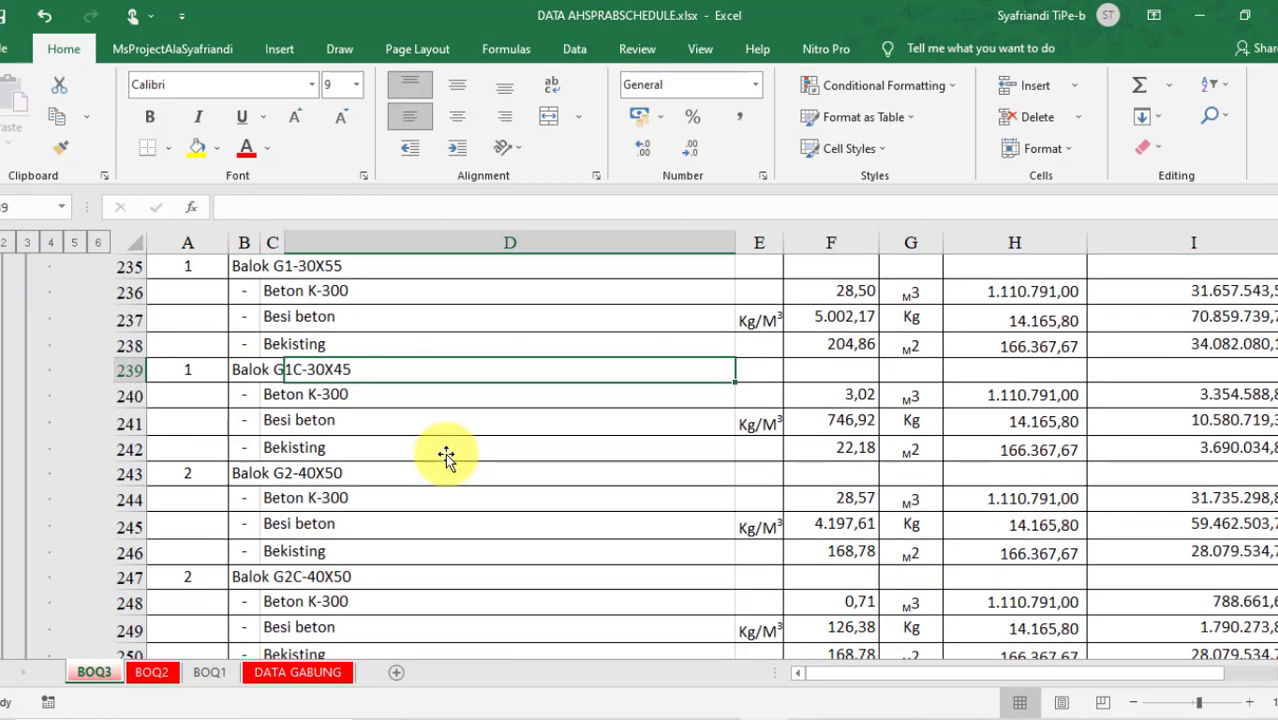
left_click(395, 469)
scroll(442, 465, "down", 2)
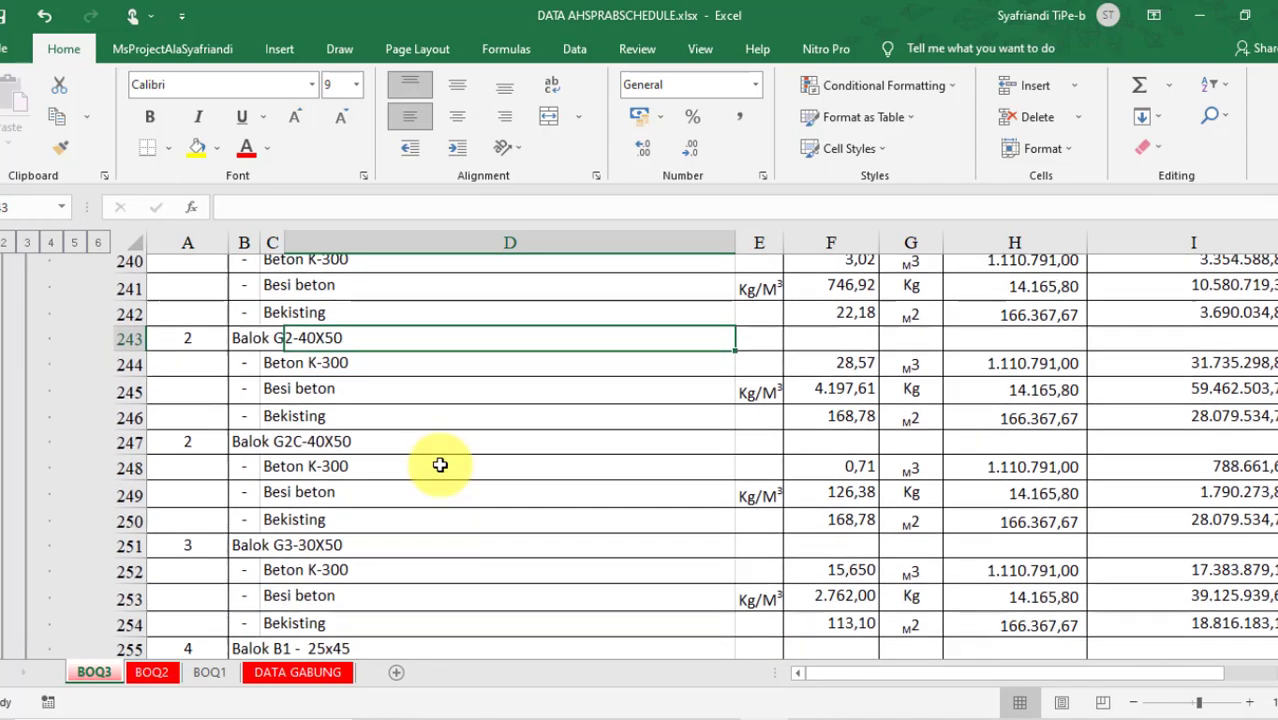
left_click(428, 429)
scroll(435, 429, "down", 2)
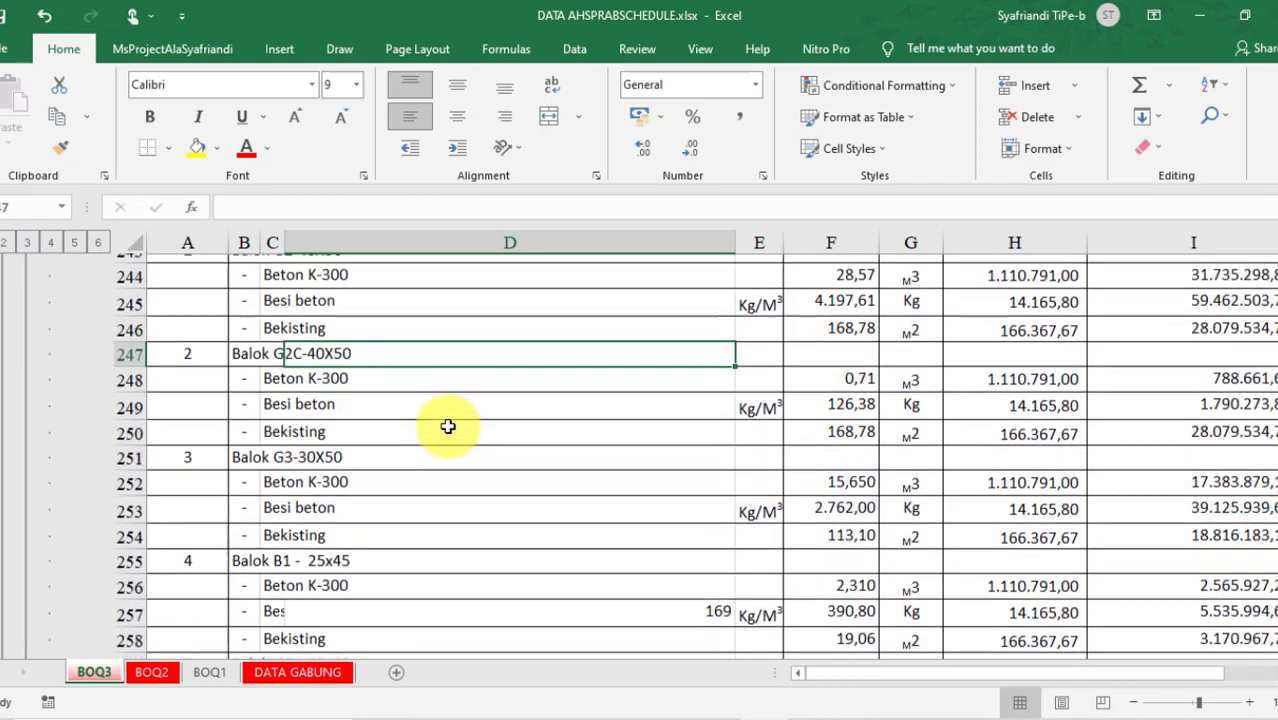
scroll(453, 430, "down", 2)
scroll(453, 430, "down", 1)
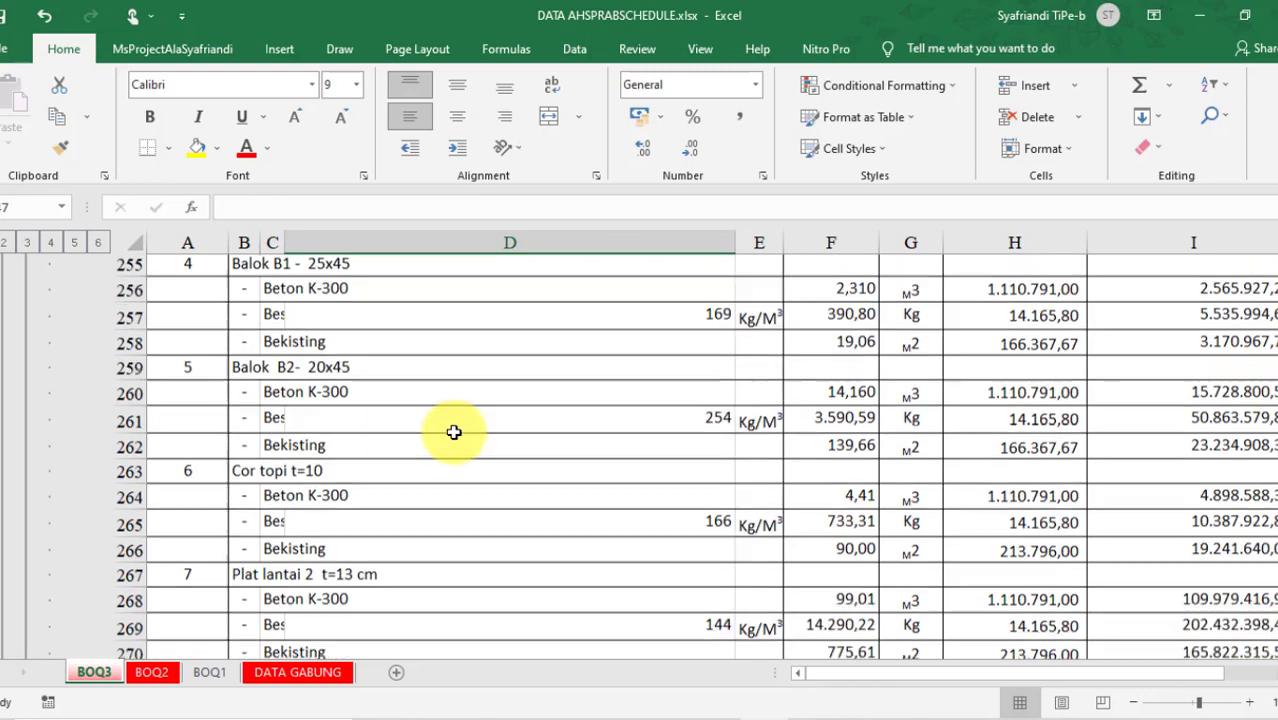
left_click(395, 547)
scroll(398, 549, "down", 1)
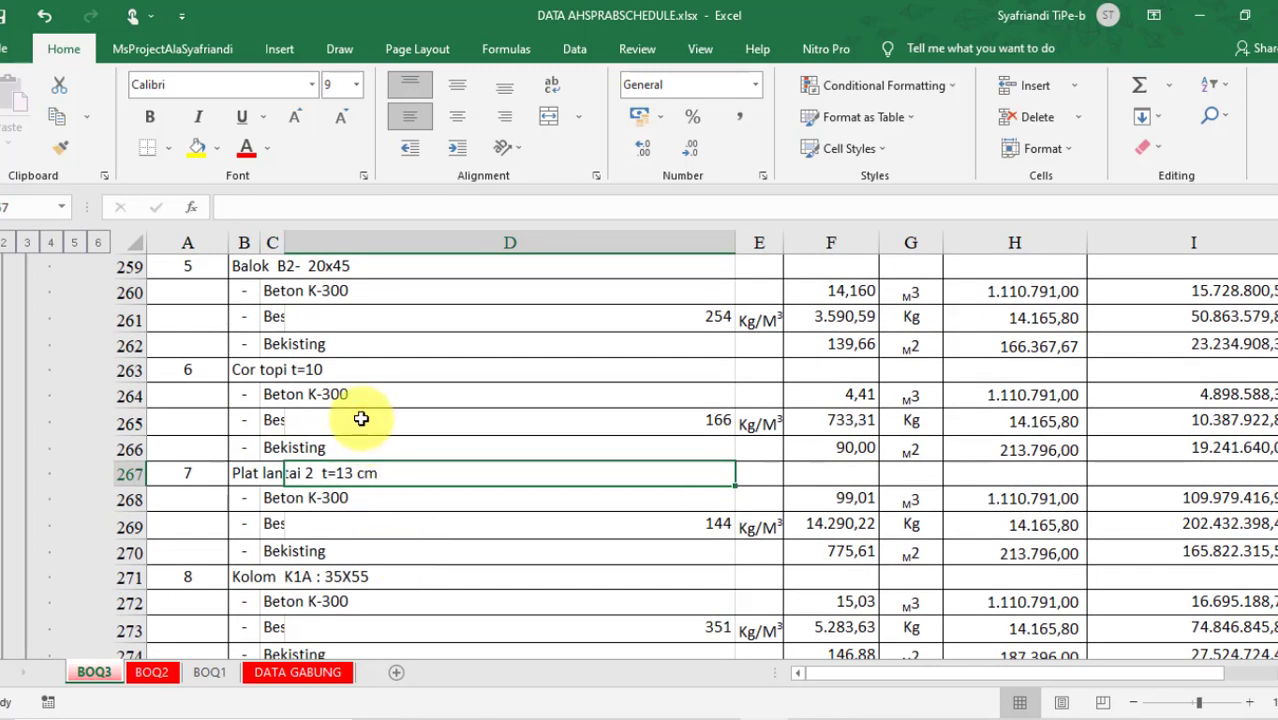
scroll(370, 434, "down", 1)
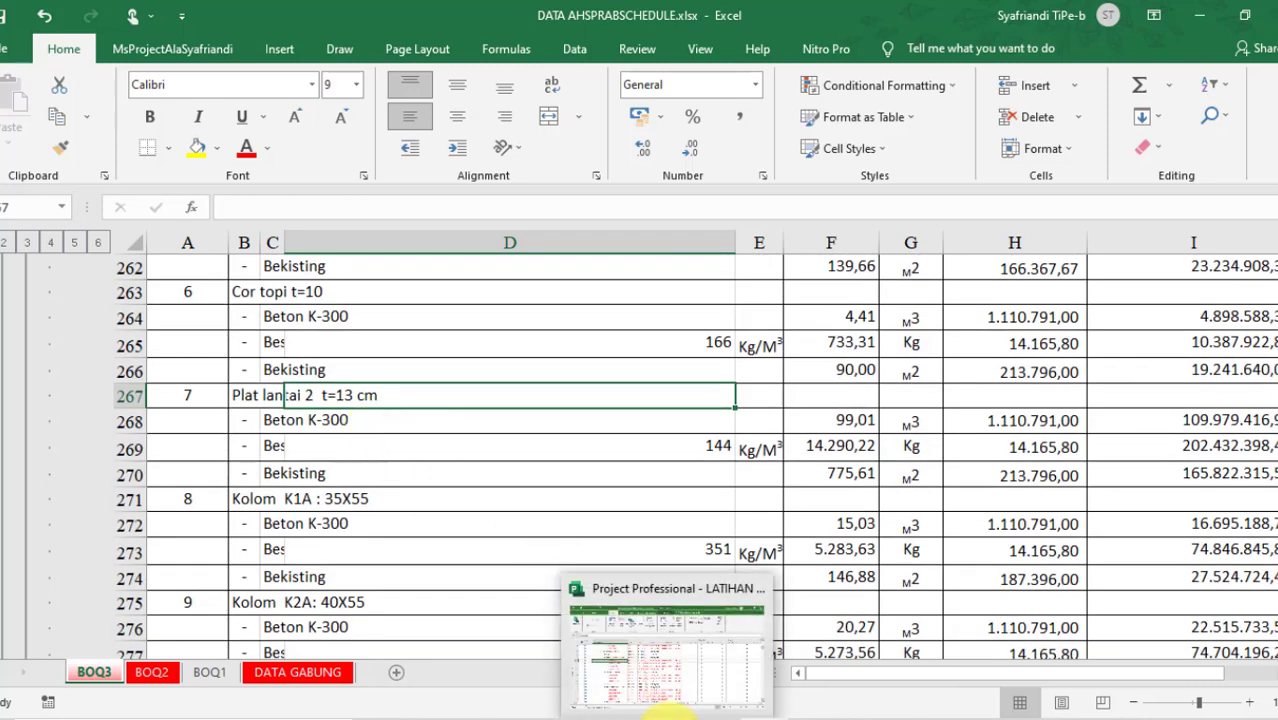
- Switch back to Microsoft Project and inspect Zona A, Zona B and Zona A's Balok dan Plat Lantai under LANTAI 2
left_click(679, 694)
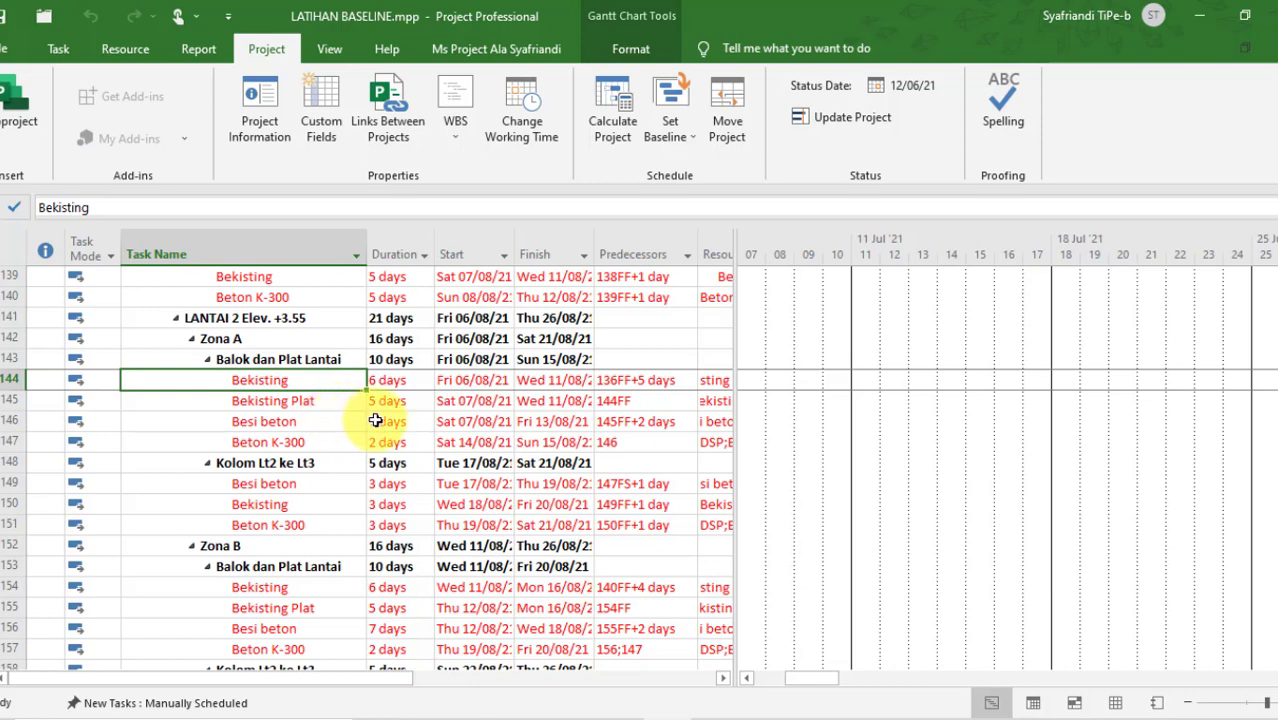
left_click(282, 340)
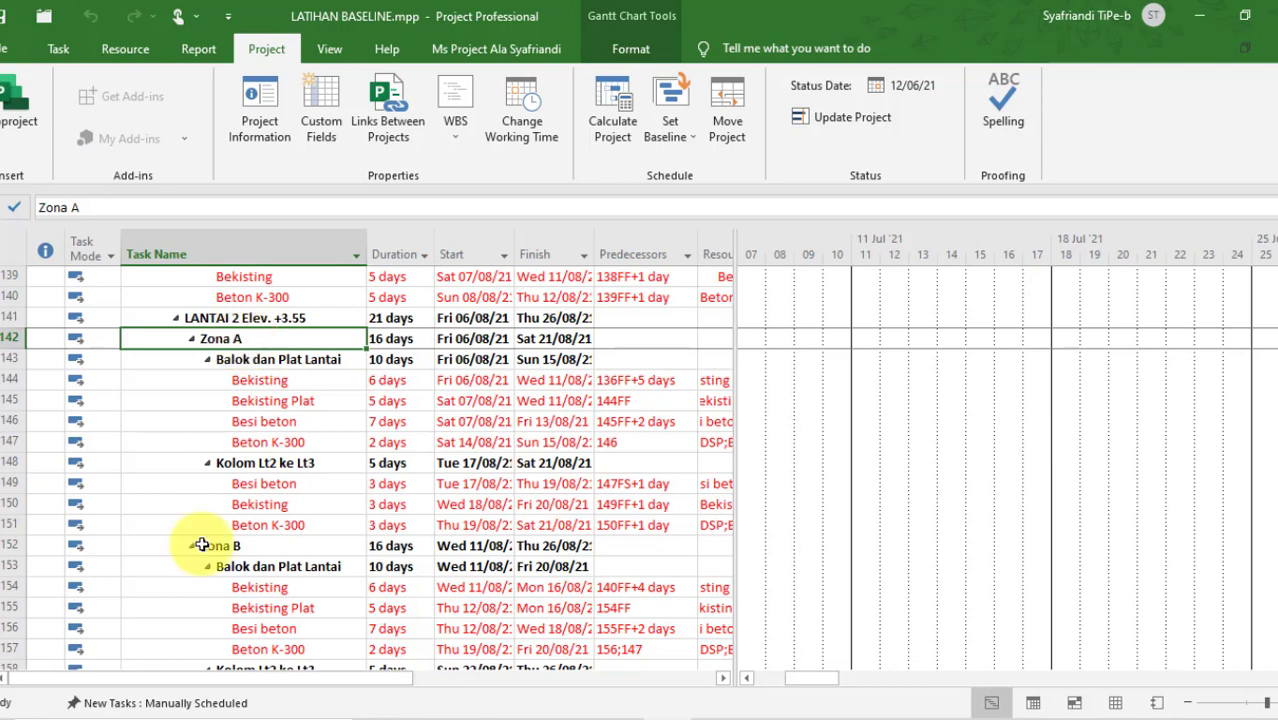
left_click(263, 548)
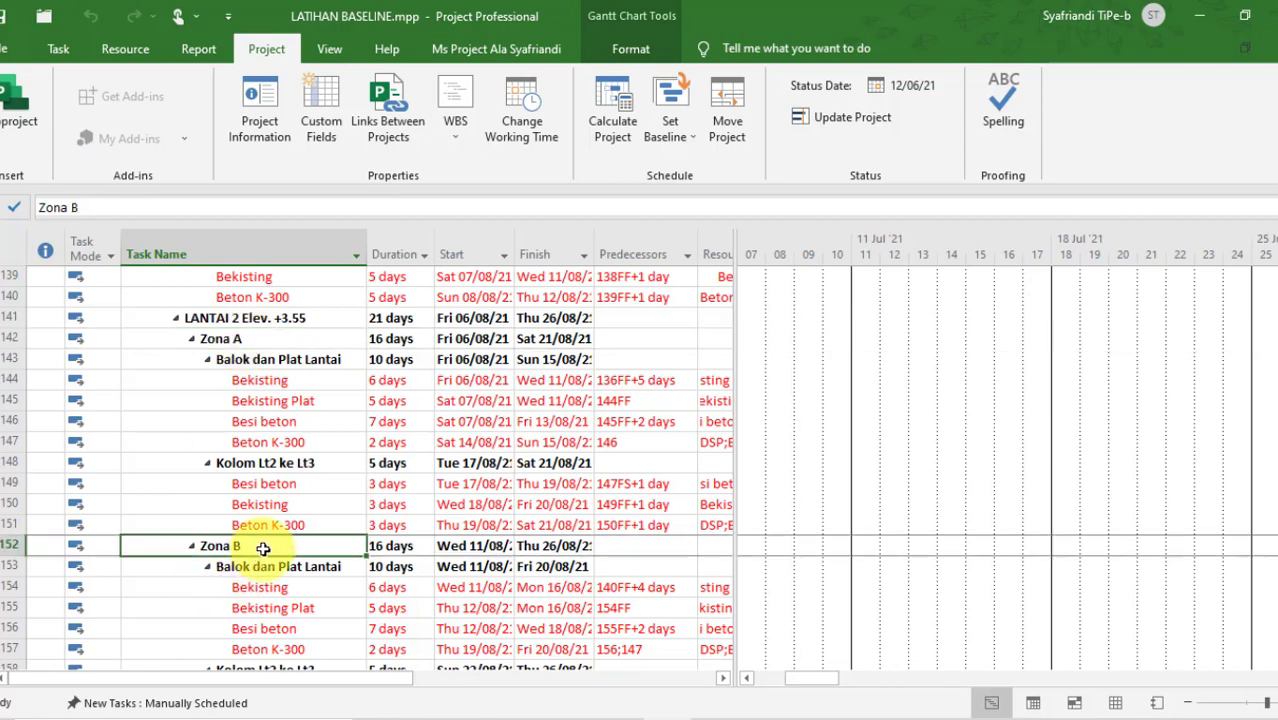
left_click(303, 363)
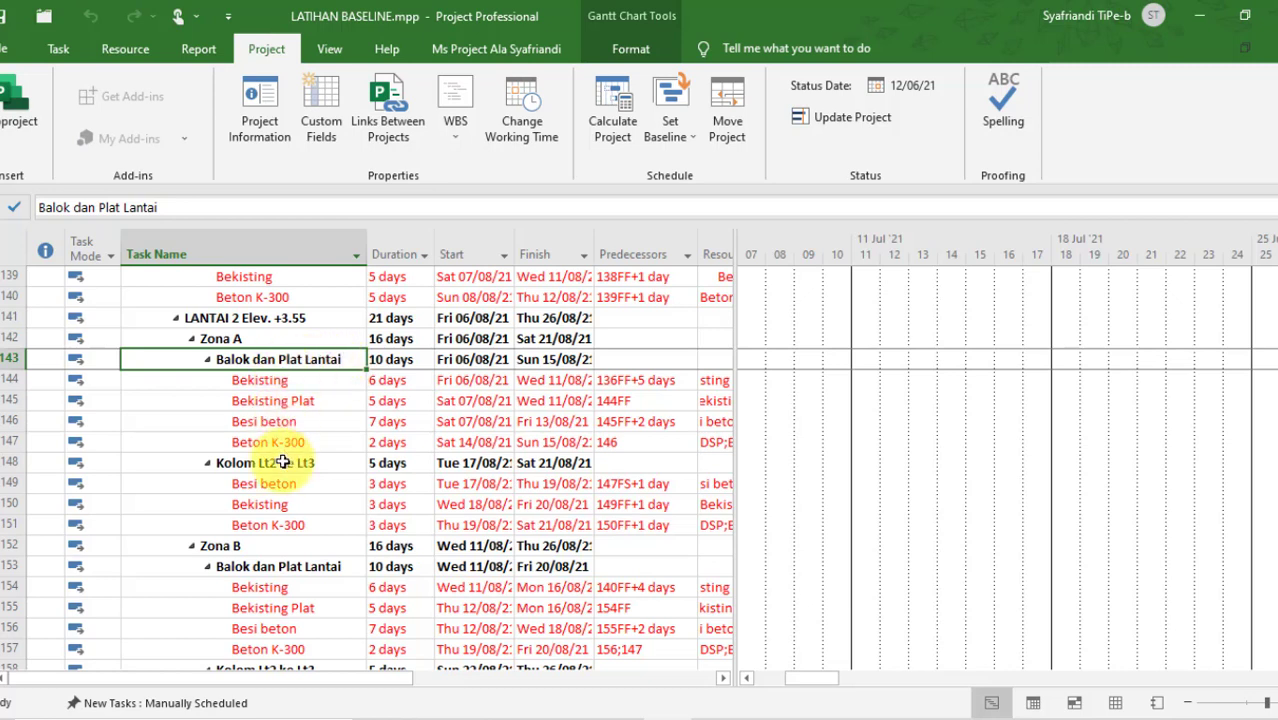
- Widen the task table to expose resource names and costs, and check the cost of Zona A's Bekisting under LANTAI 2
left_click(293, 384)
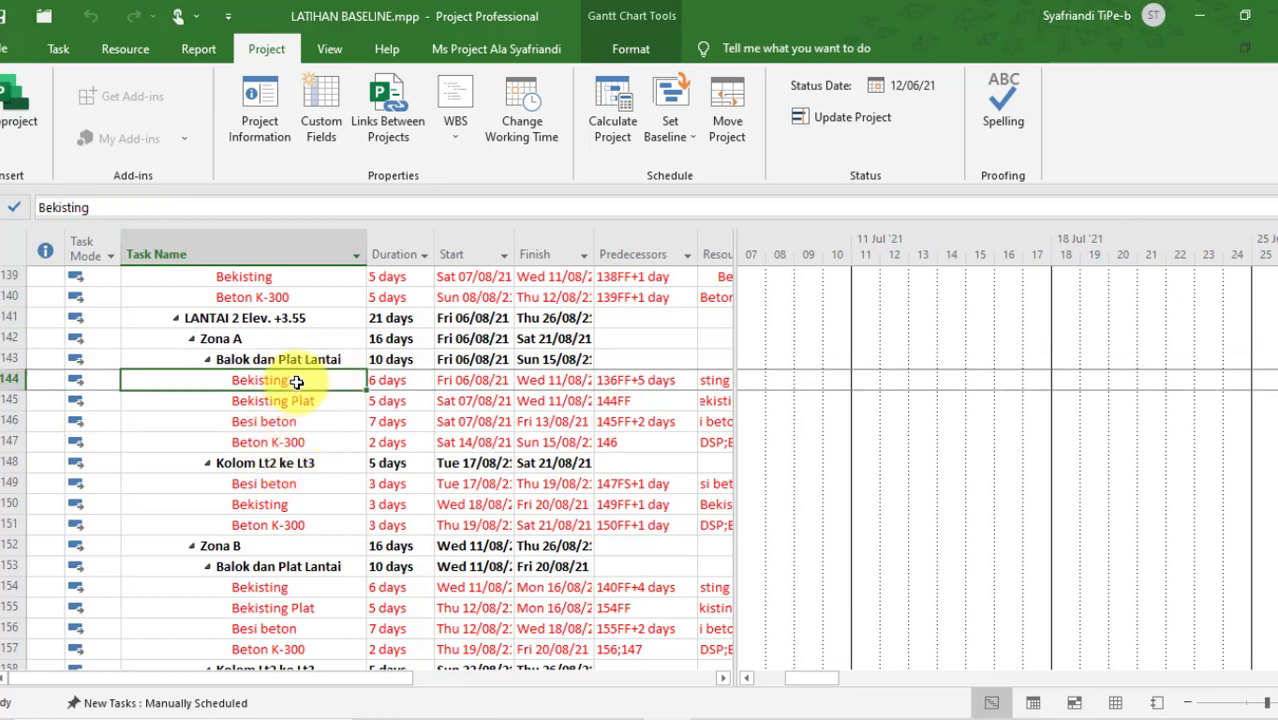
left_click_drag(736, 396, 1160, 370)
left_click(800, 381)
left_click(947, 380)
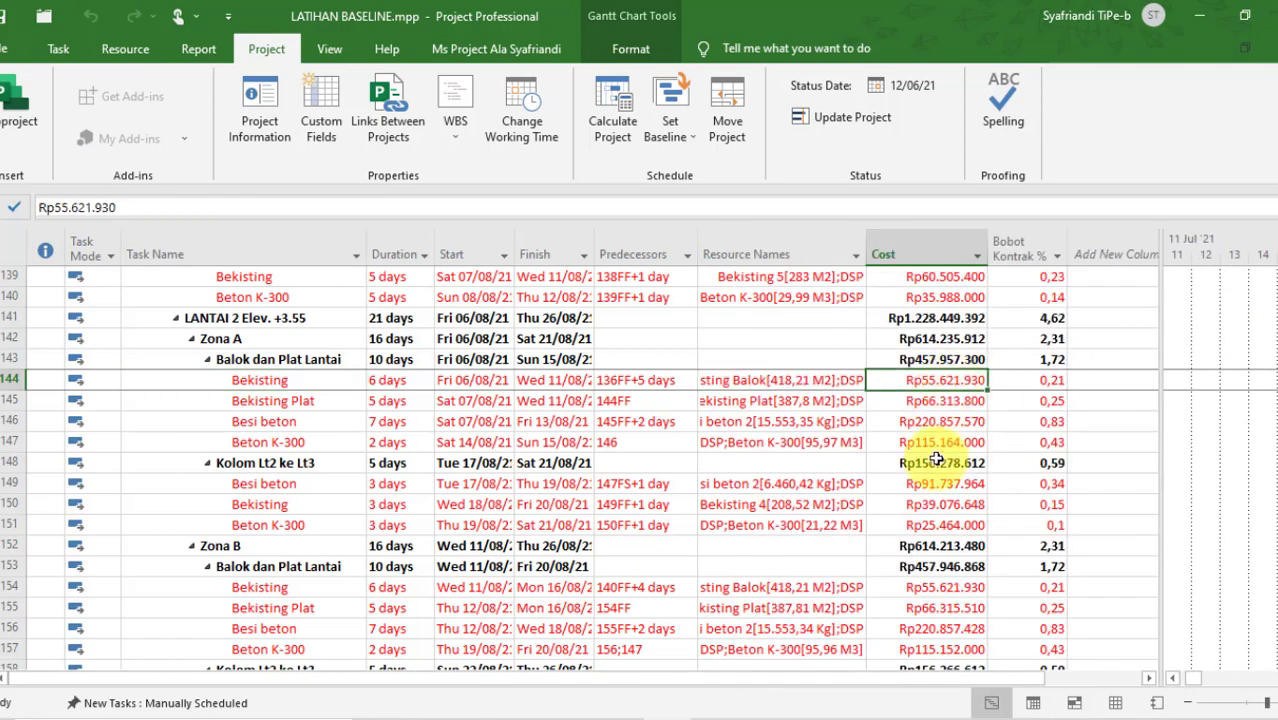
- Compare the Bekisting and Bekisting Plat tasks, including their assigned resources, in Zona A's Balok dan Plat Lantai
left_click(319, 400)
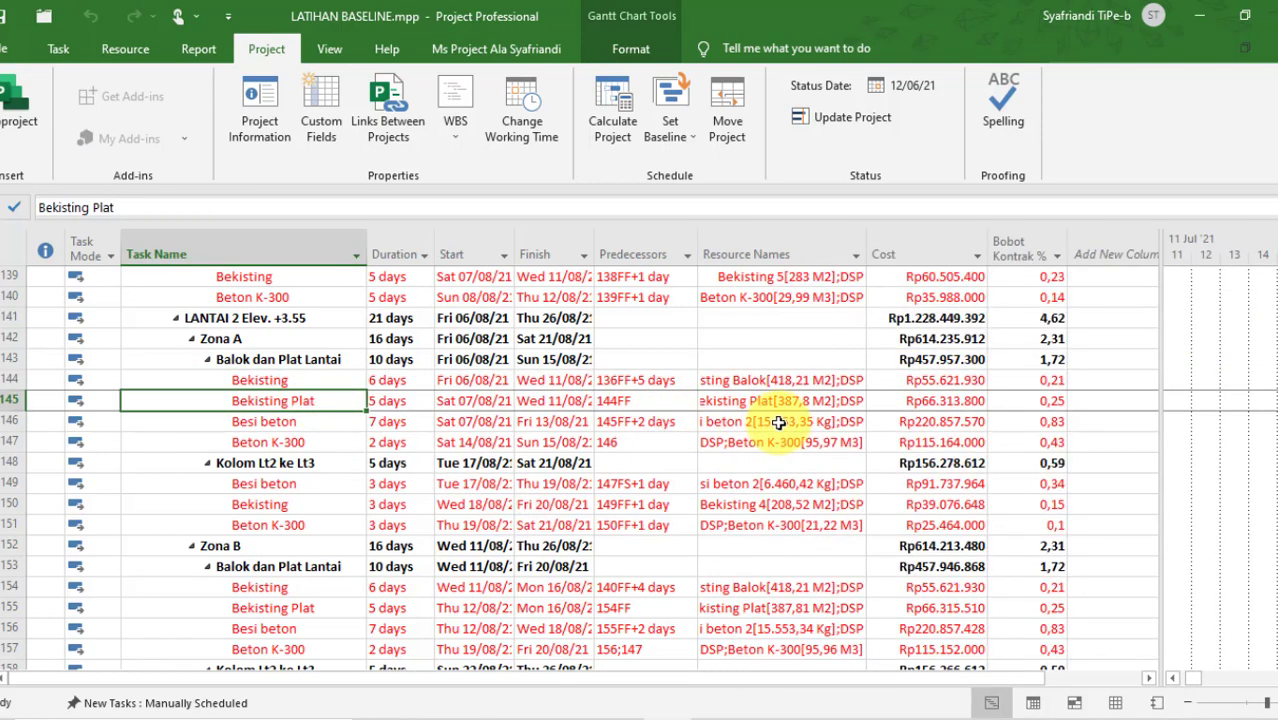
left_click_drag(328, 383, 331, 399)
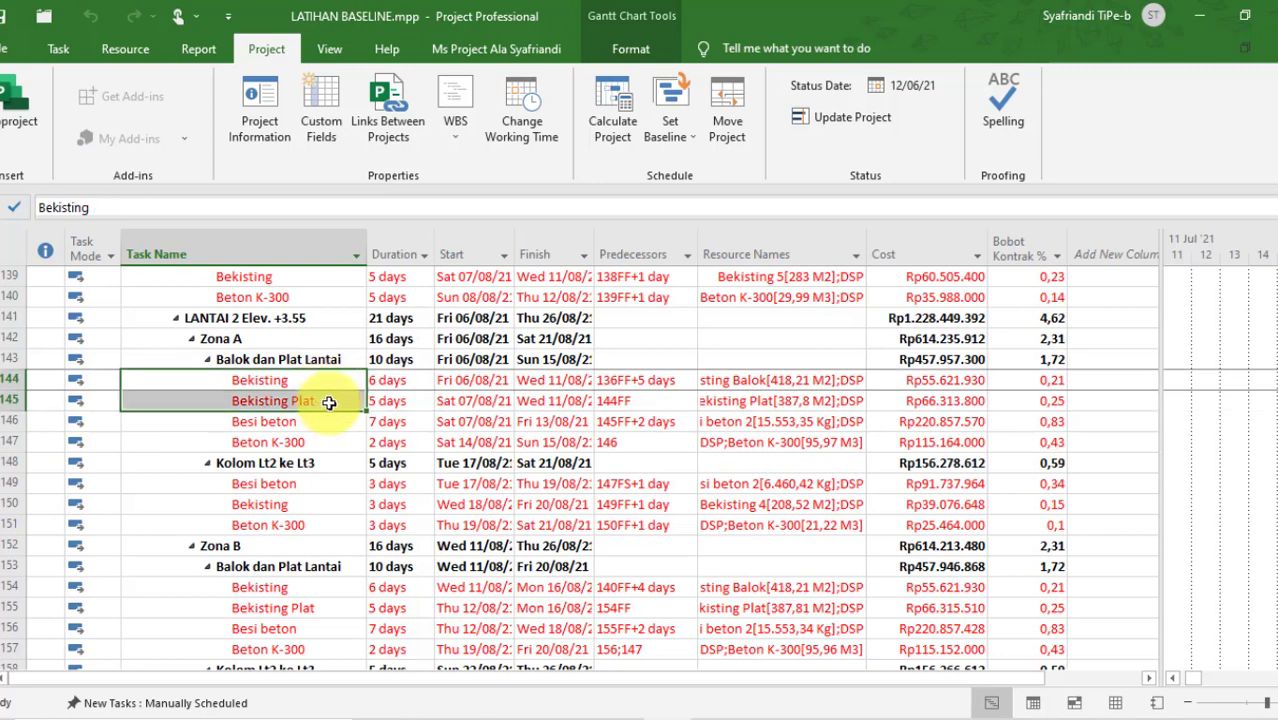
left_click(306, 401)
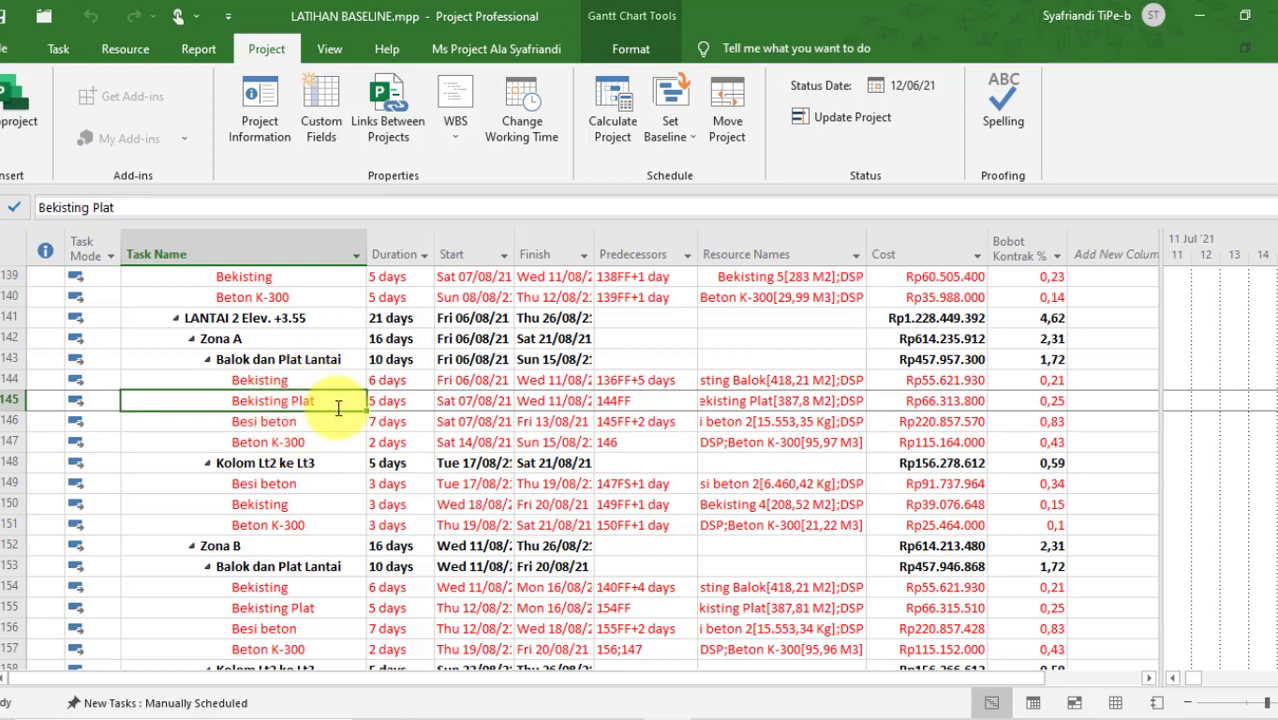
scroll(340, 410, "down", 1)
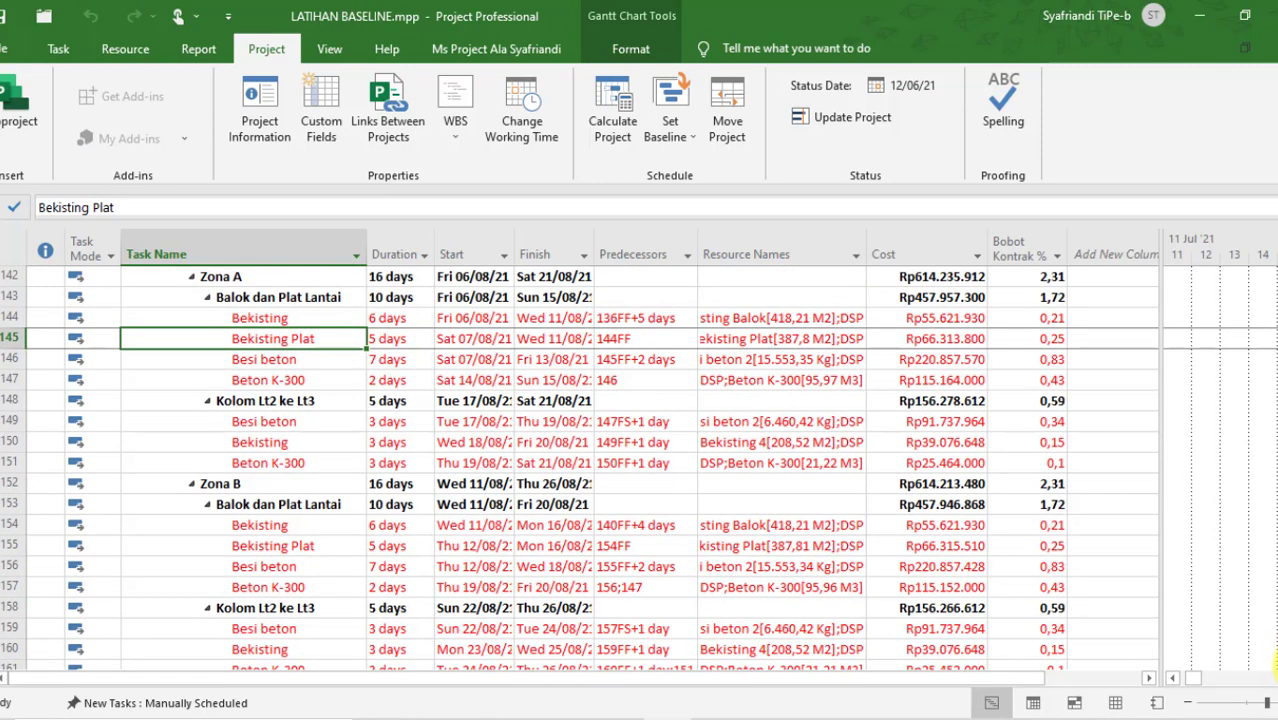
- Split the window and show Bekisting Plat's assigned resources in a Resource Sheet, checking the 80% Bekisting Plat material
left_click_drag(1272, 662, 1248, 386)
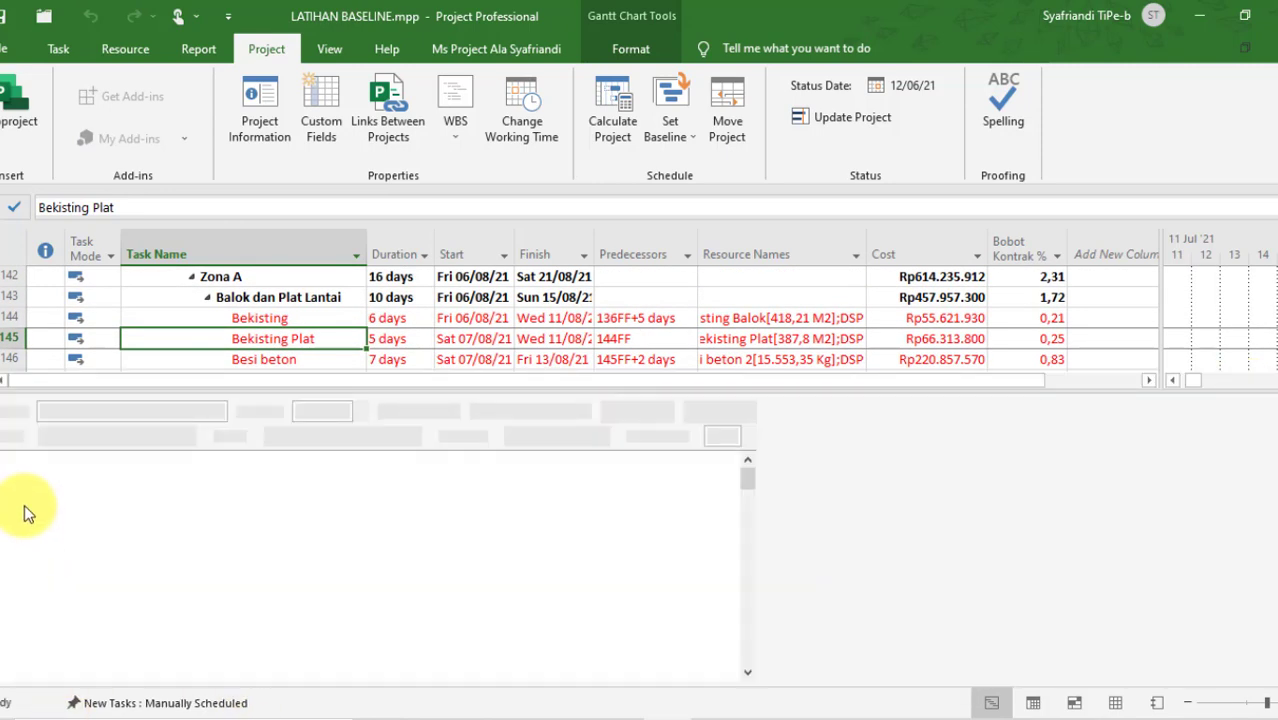
right_click(25, 512)
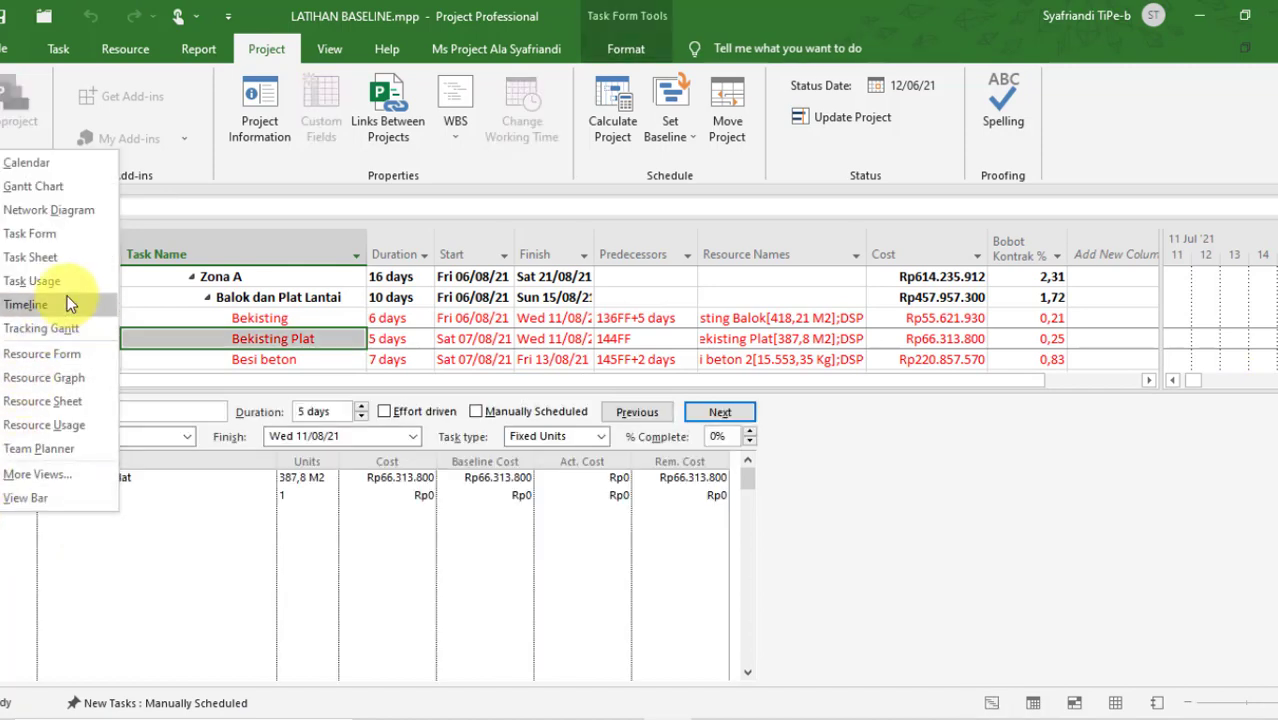
left_click(82, 403)
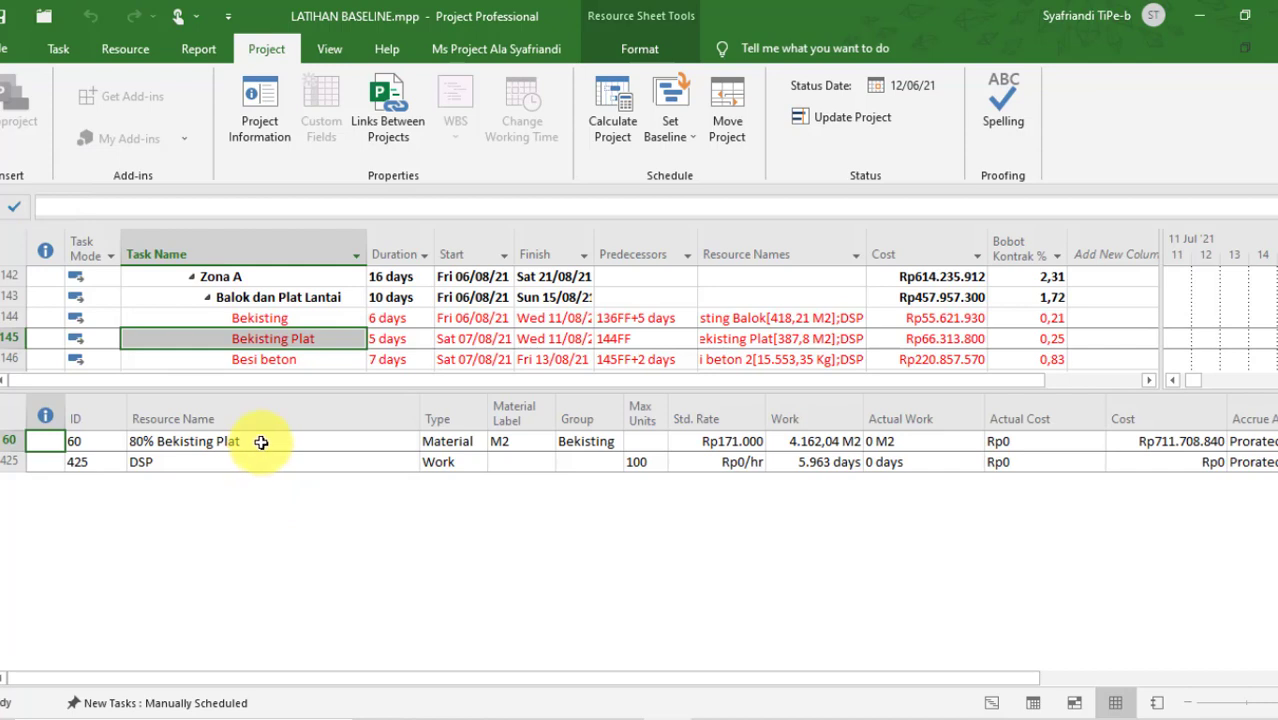
left_click(261, 442)
- Change the detail view to Task Usage with the Usage table to examine Bekisting Plat's resource quantities and costs
right_click(10, 456)
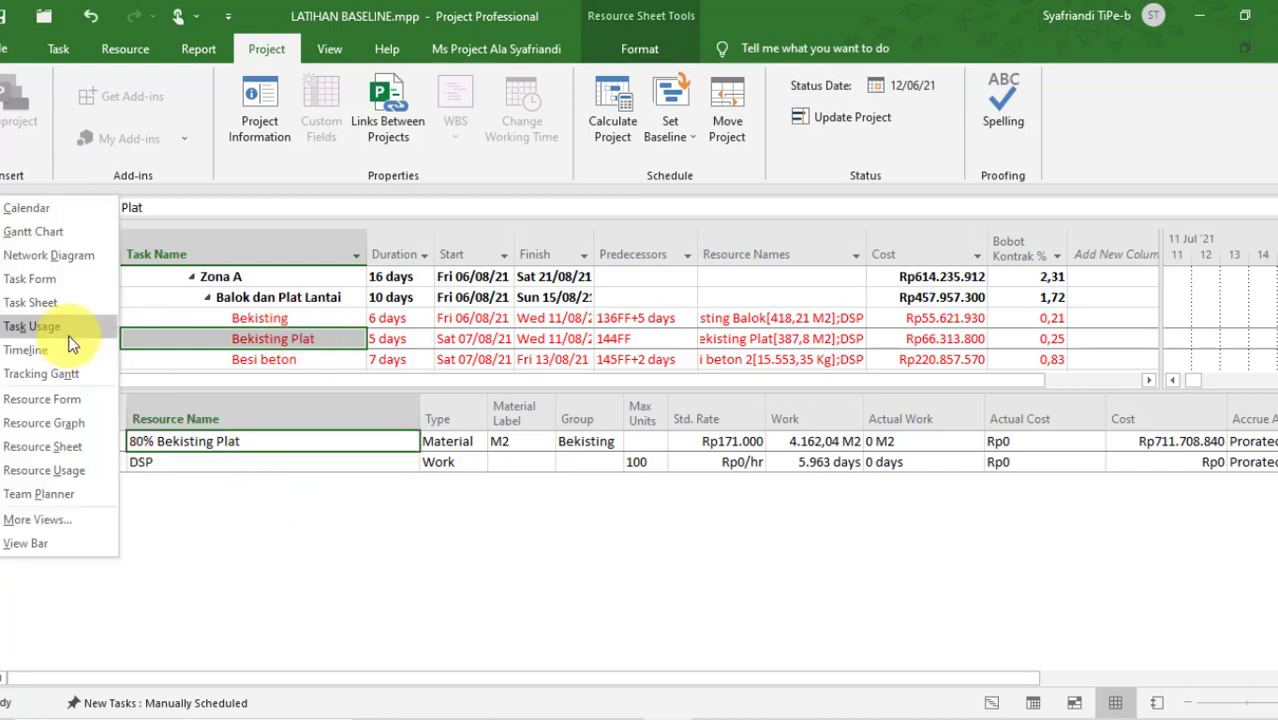
left_click(68, 338)
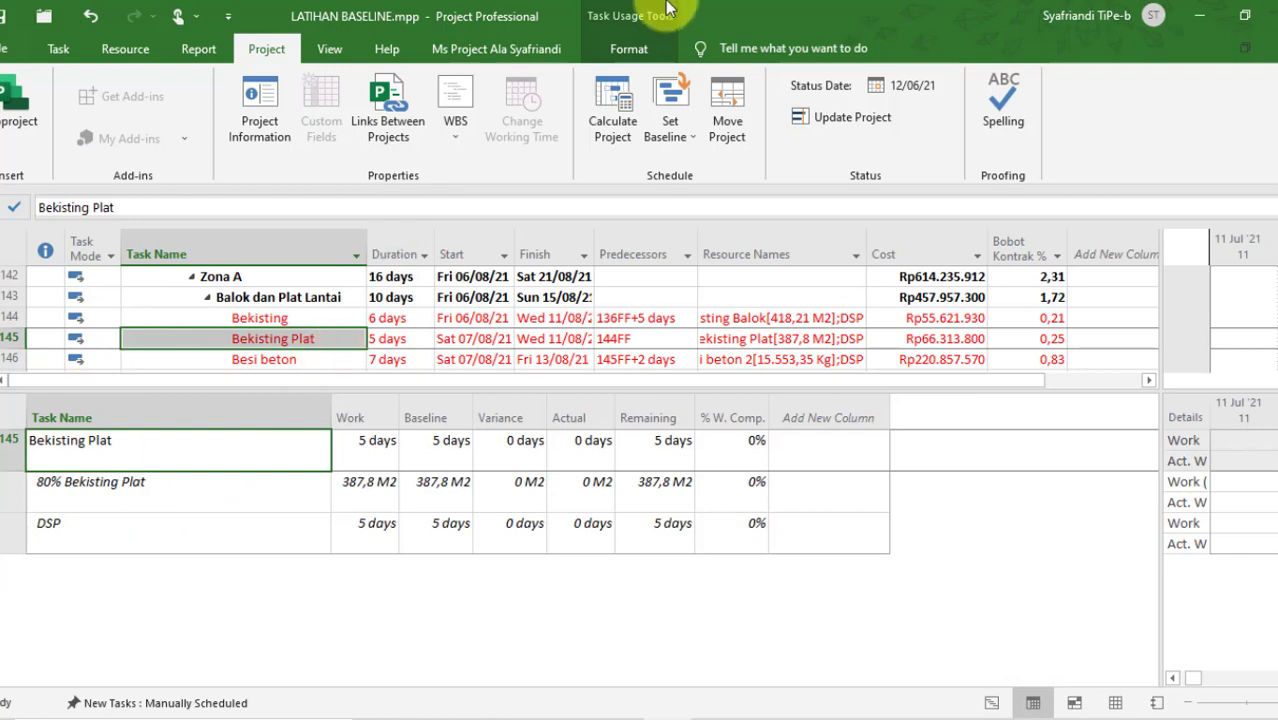
left_click(337, 49)
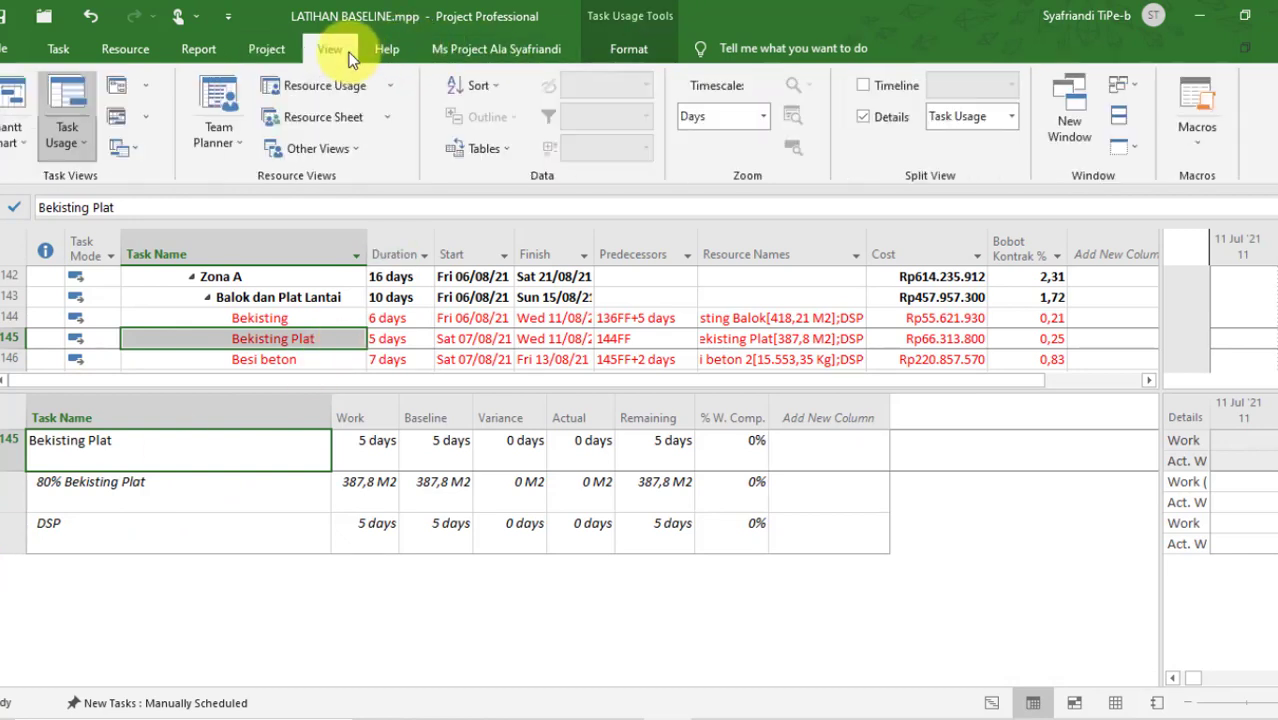
left_click(473, 148)
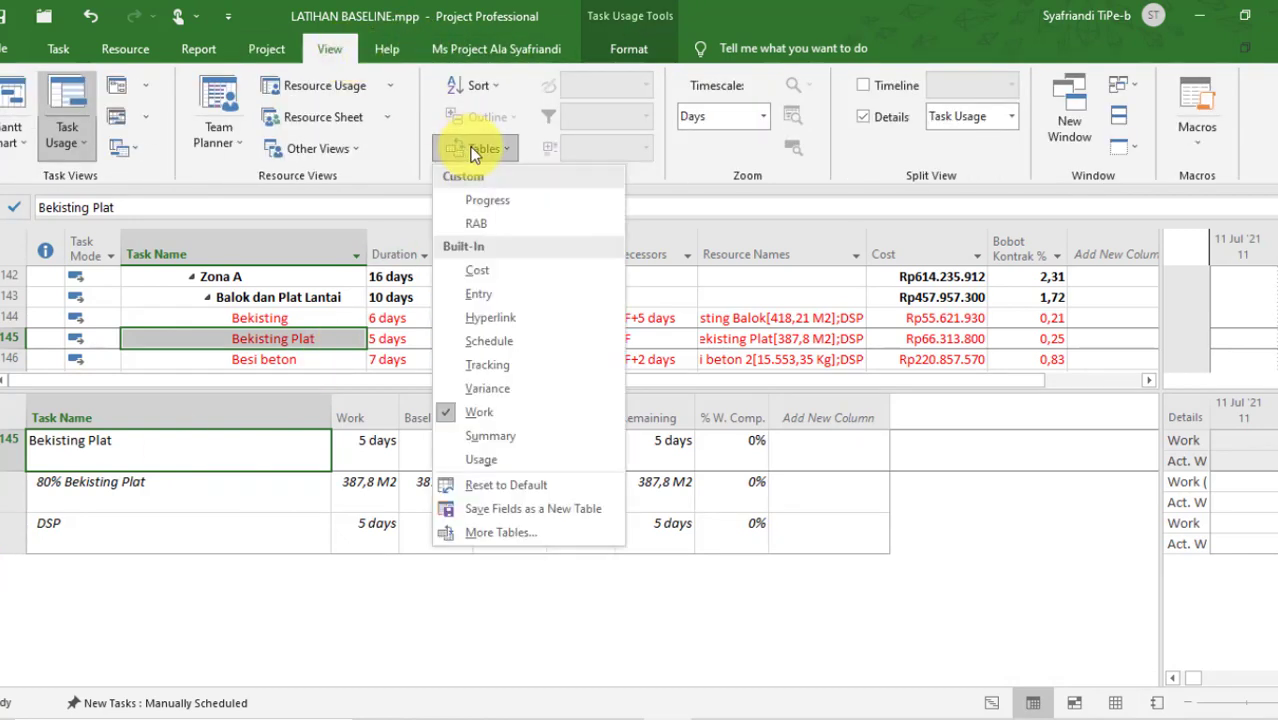
left_click(483, 460)
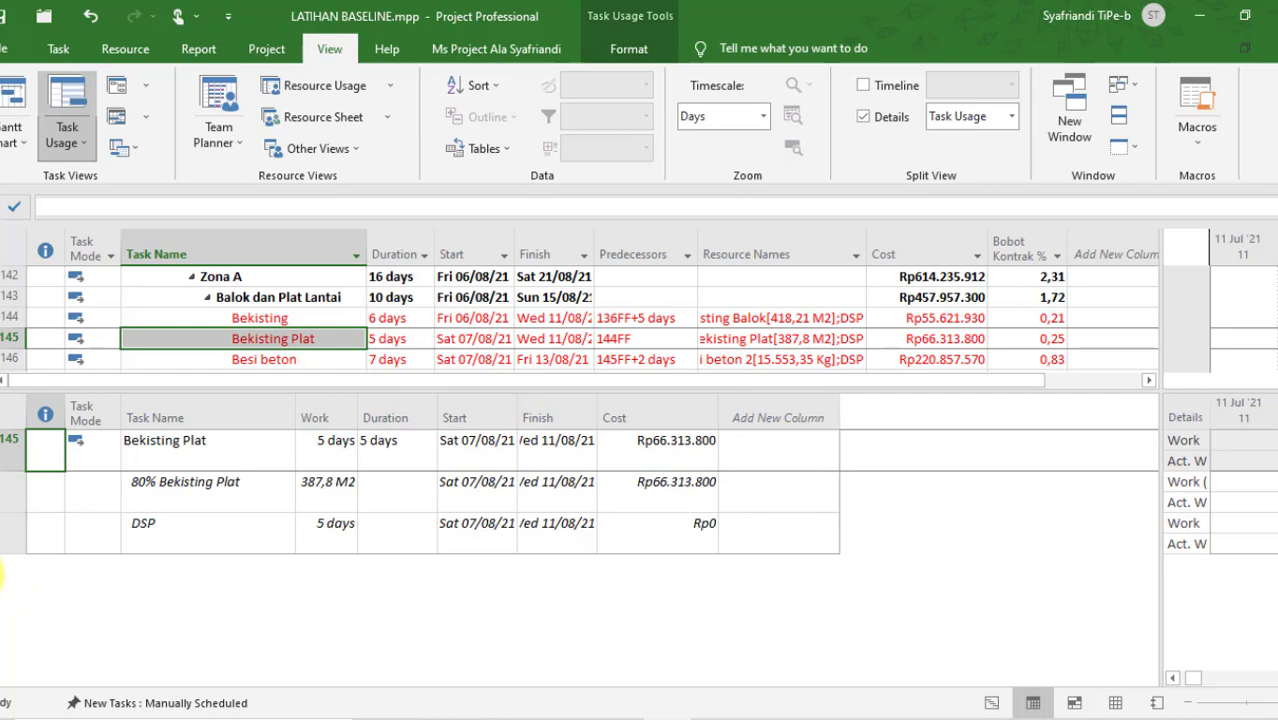
- Return the detail view to Resource Sheet and compare the standard rates of 80% Bekisting Balok and 80% Bekisting Plat
right_click(3, 578)
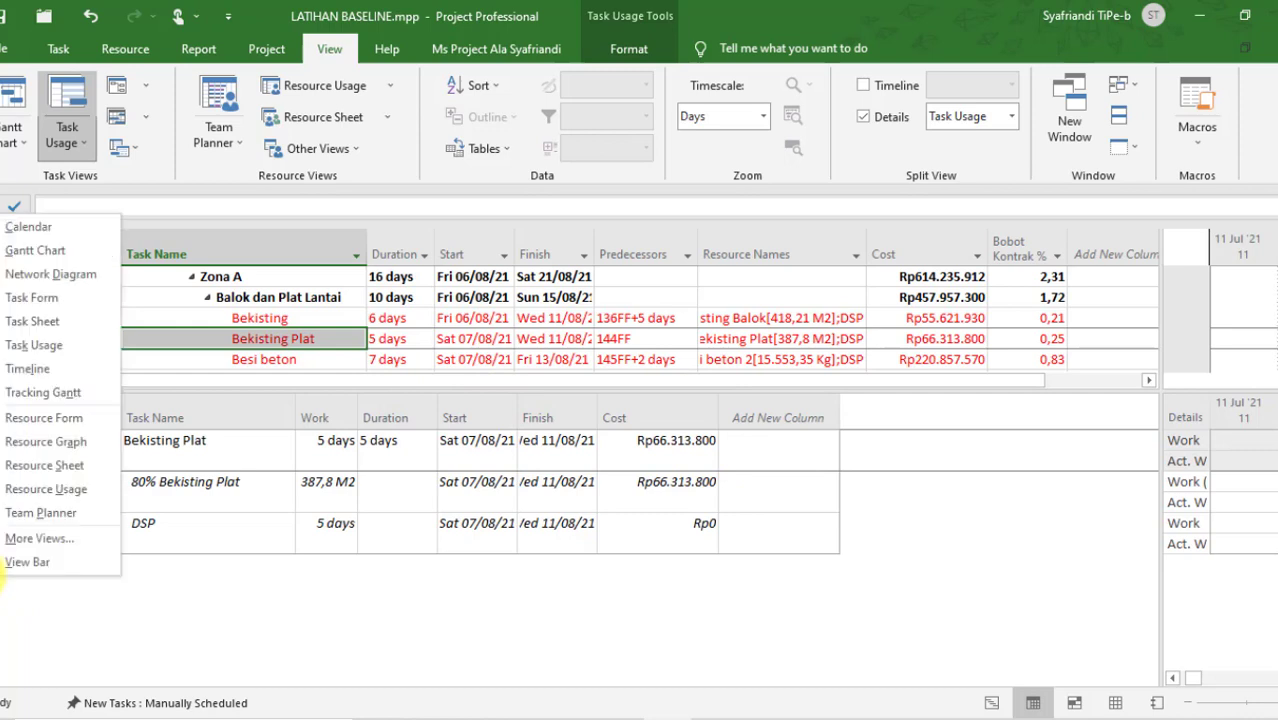
left_click(95, 463)
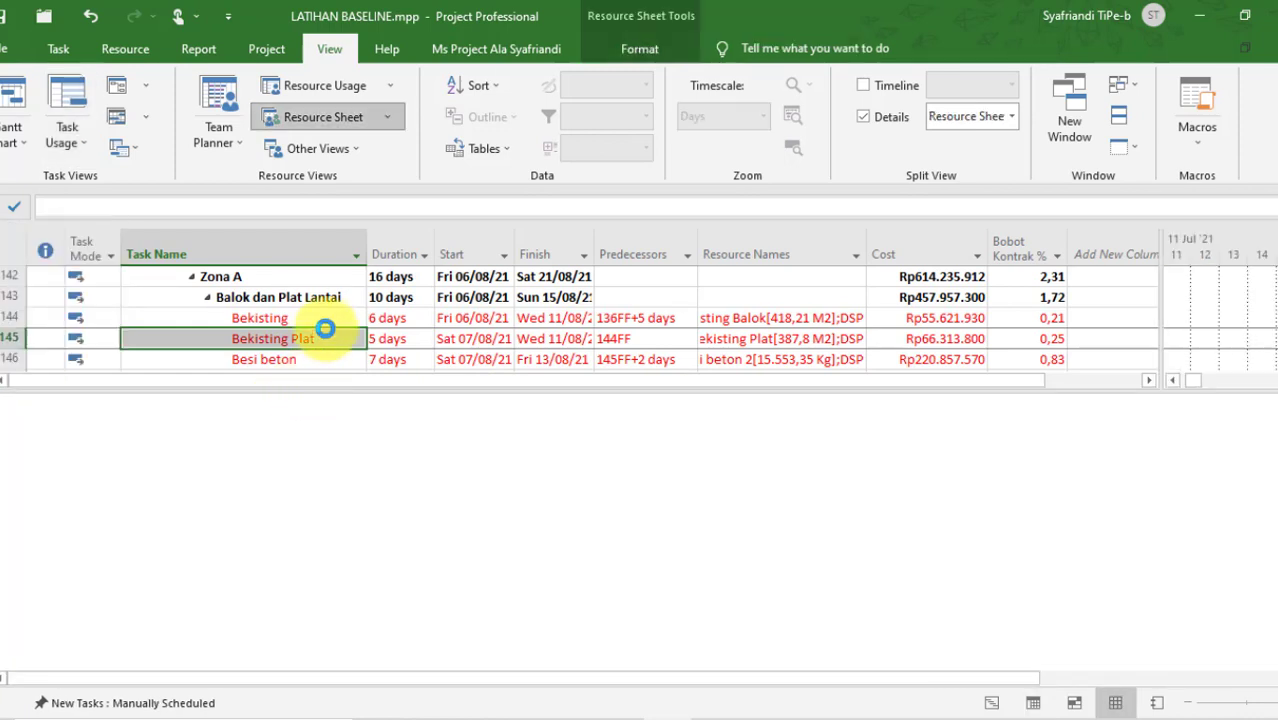
left_click(323, 318)
left_click(320, 338, "shift")
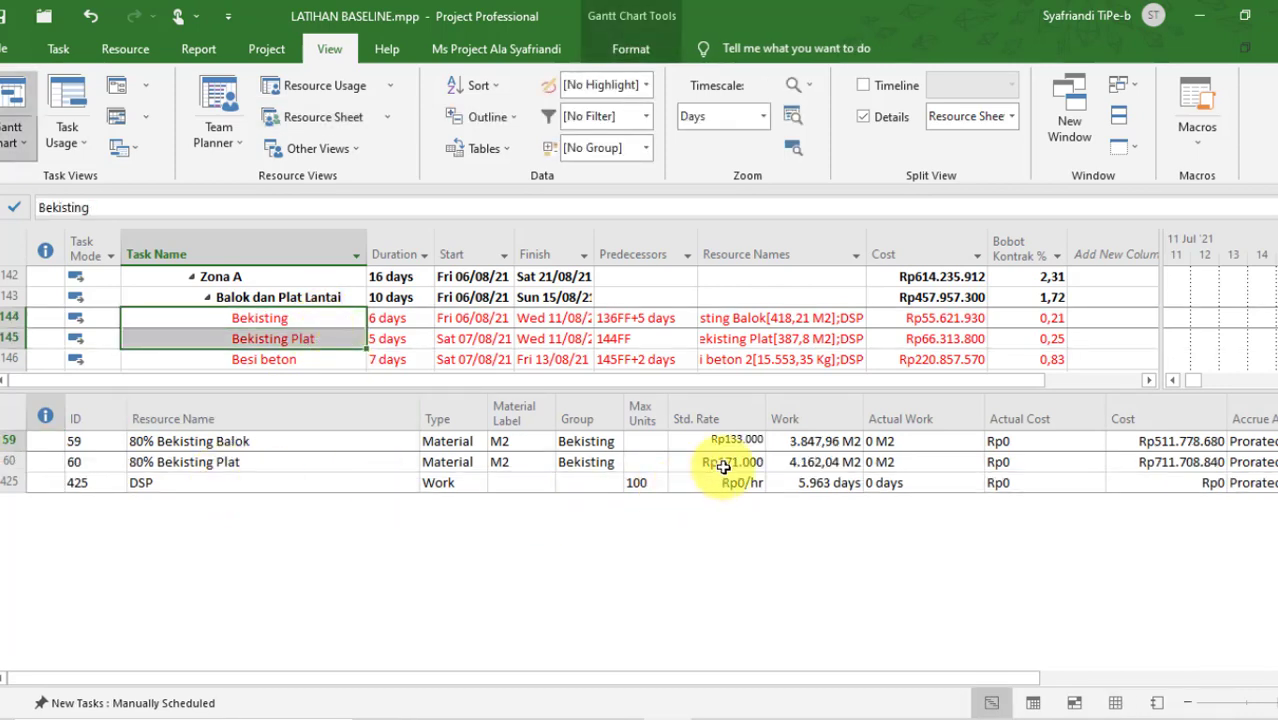
left_click(725, 462)
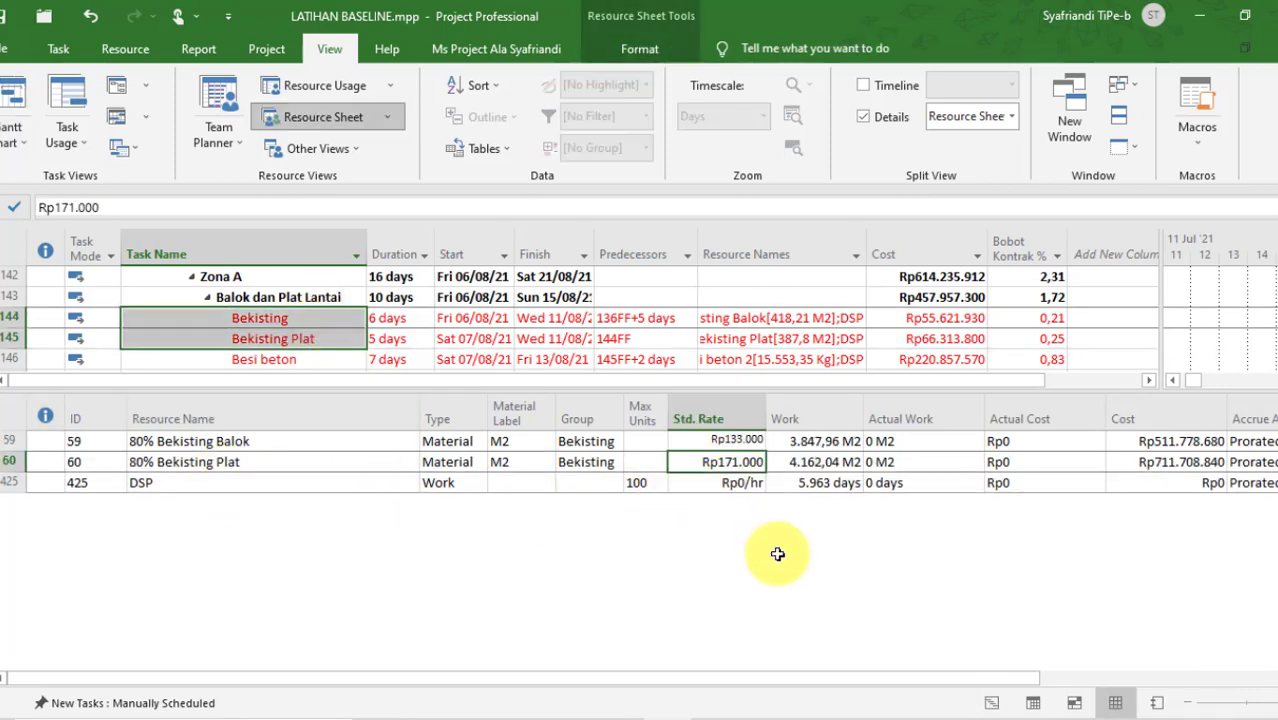
left_click(738, 441)
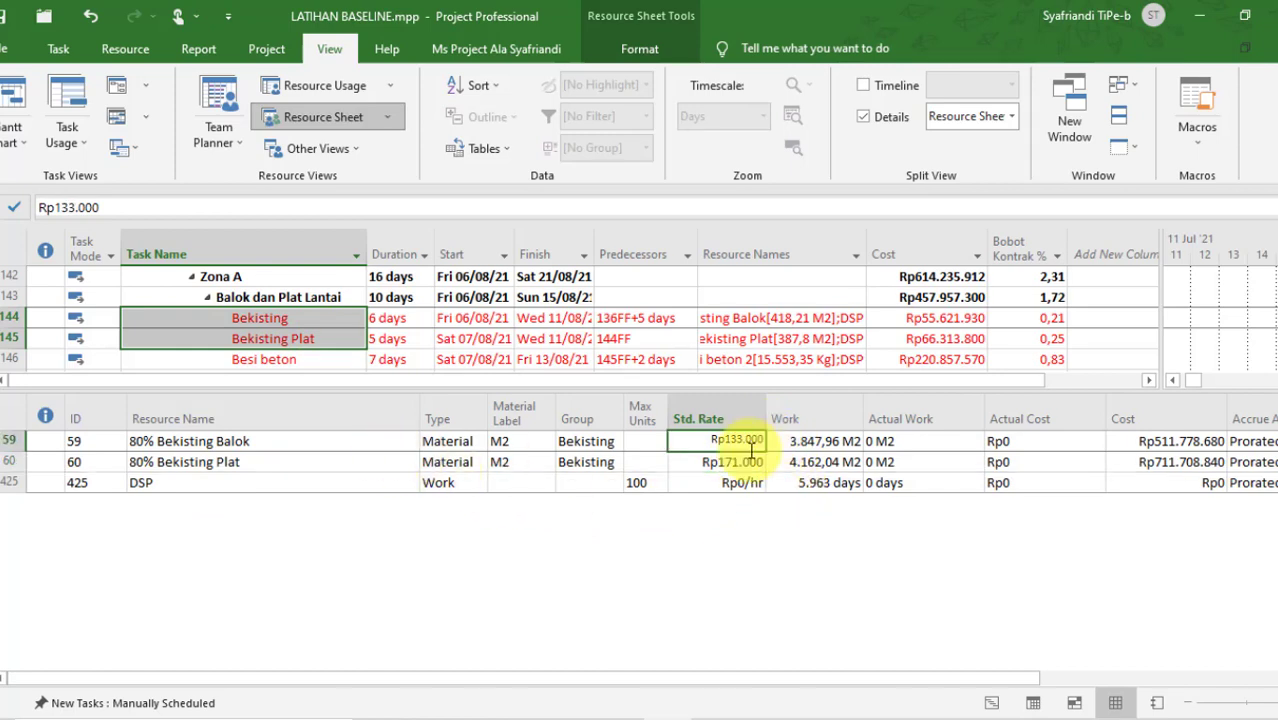
left_click(743, 466)
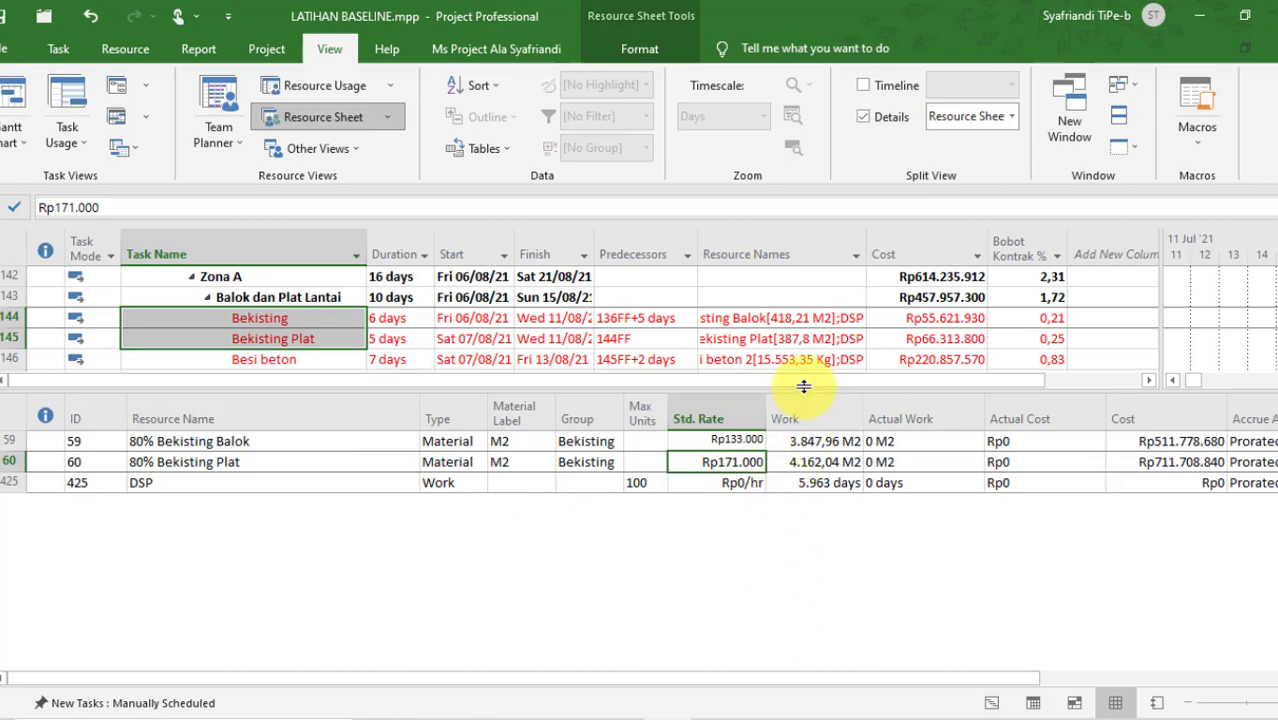
- Close the split view and check the Besi beton and Beton K-300 tasks of Zona A's Balok dan Plat Lantai
left_click_drag(803, 386, 807, 646)
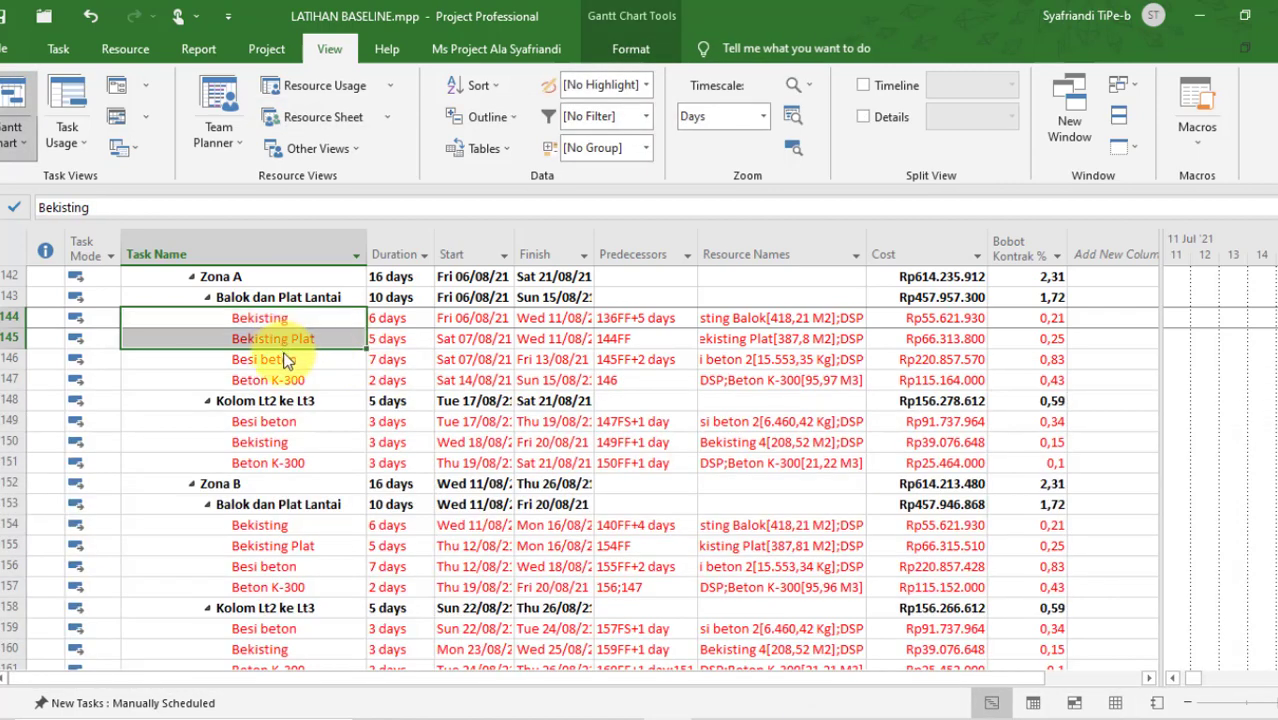
left_click(285, 358)
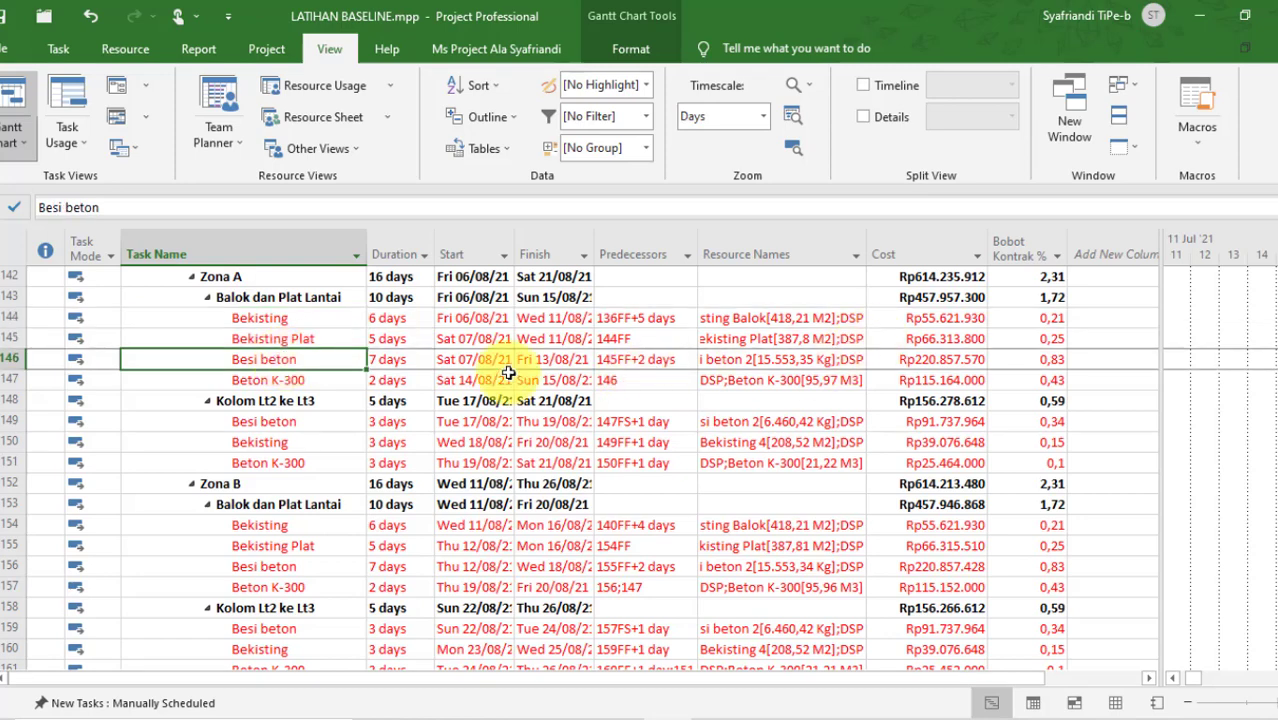
left_click(317, 382)
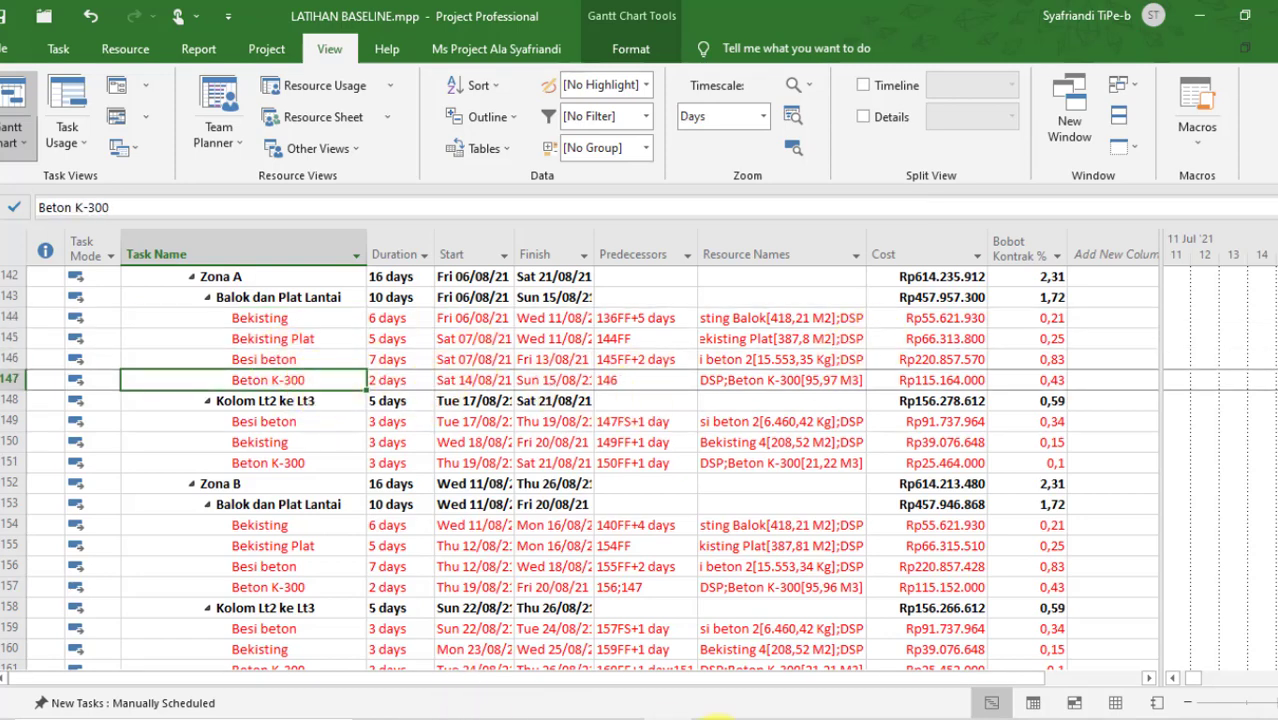
- Switch to the BOQ3 sheet in Excel and check the Beton K-300 quantity of Balok G1-30X55 under LANTAI 2
left_click(770, 715)
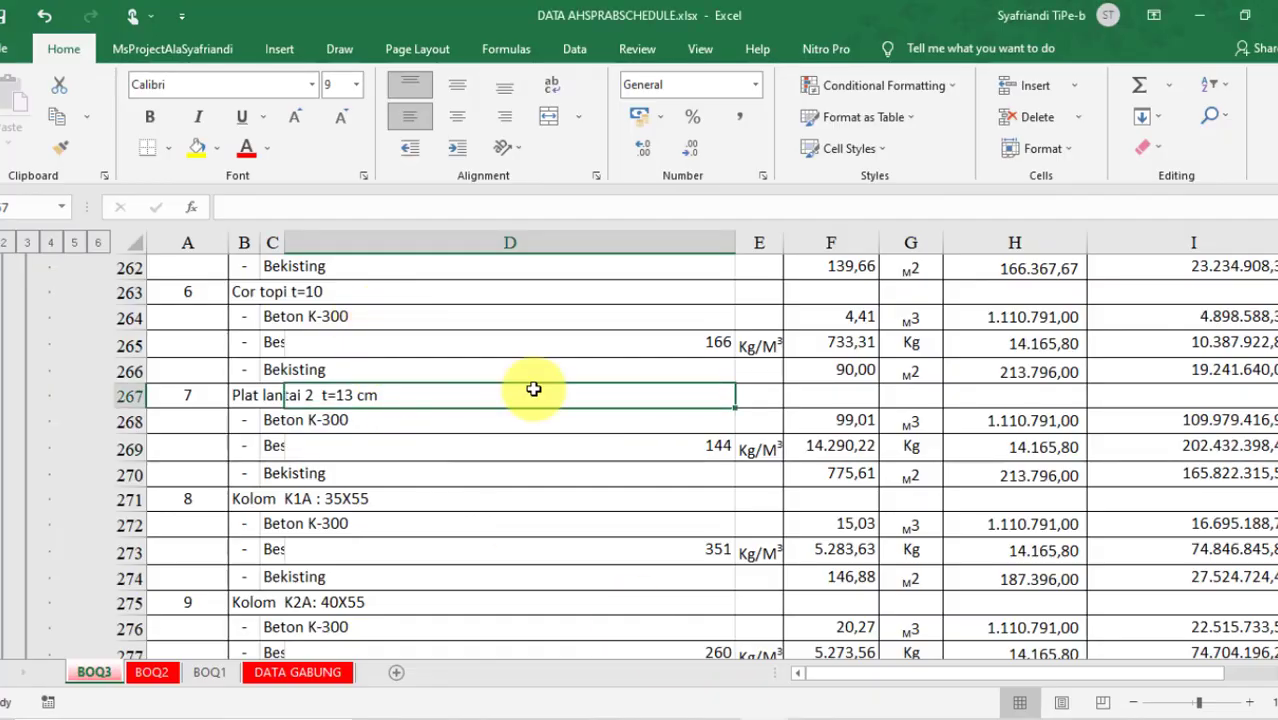
scroll(624, 438, "up", 8)
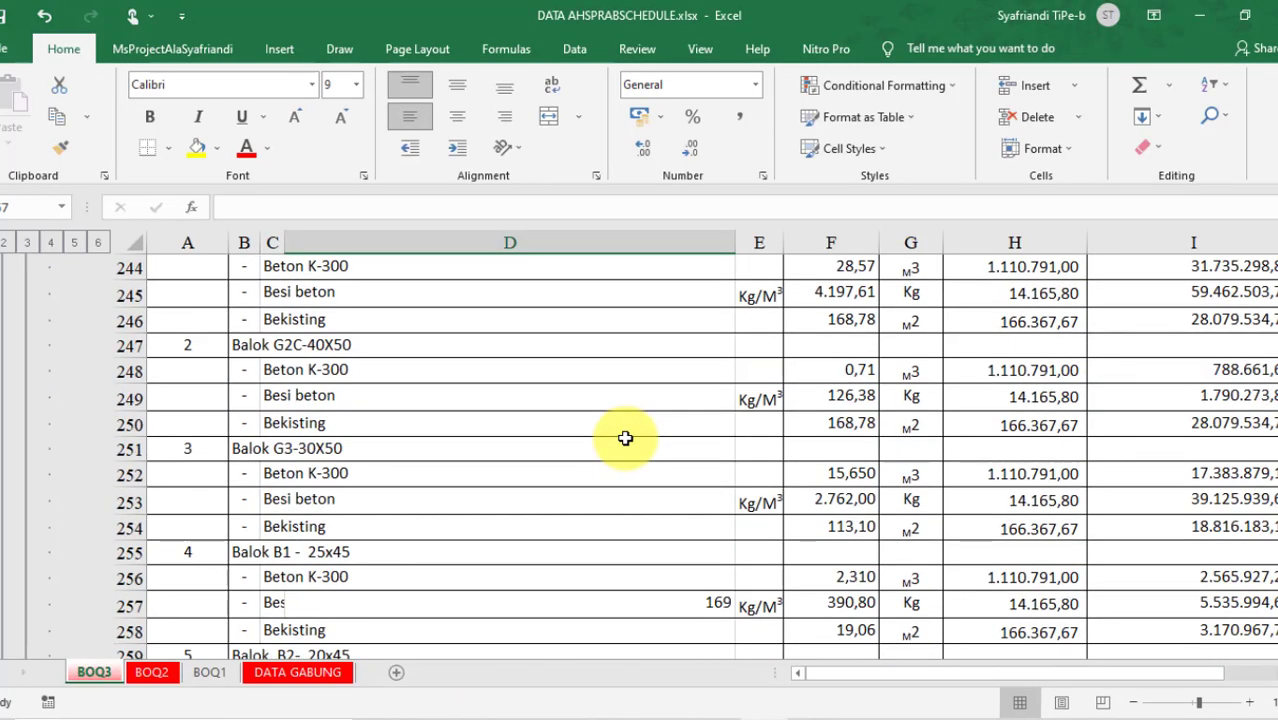
scroll(625, 430, "up", 4)
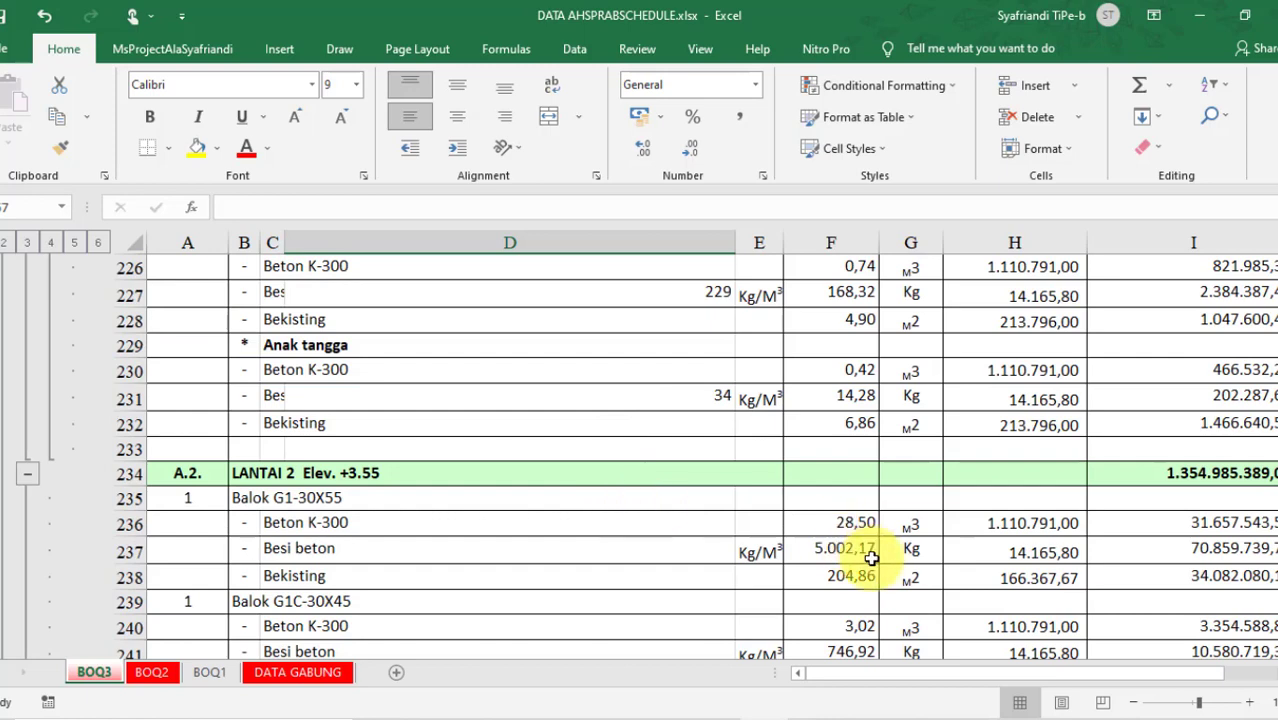
left_click(862, 523)
scroll(880, 550, "down", 2)
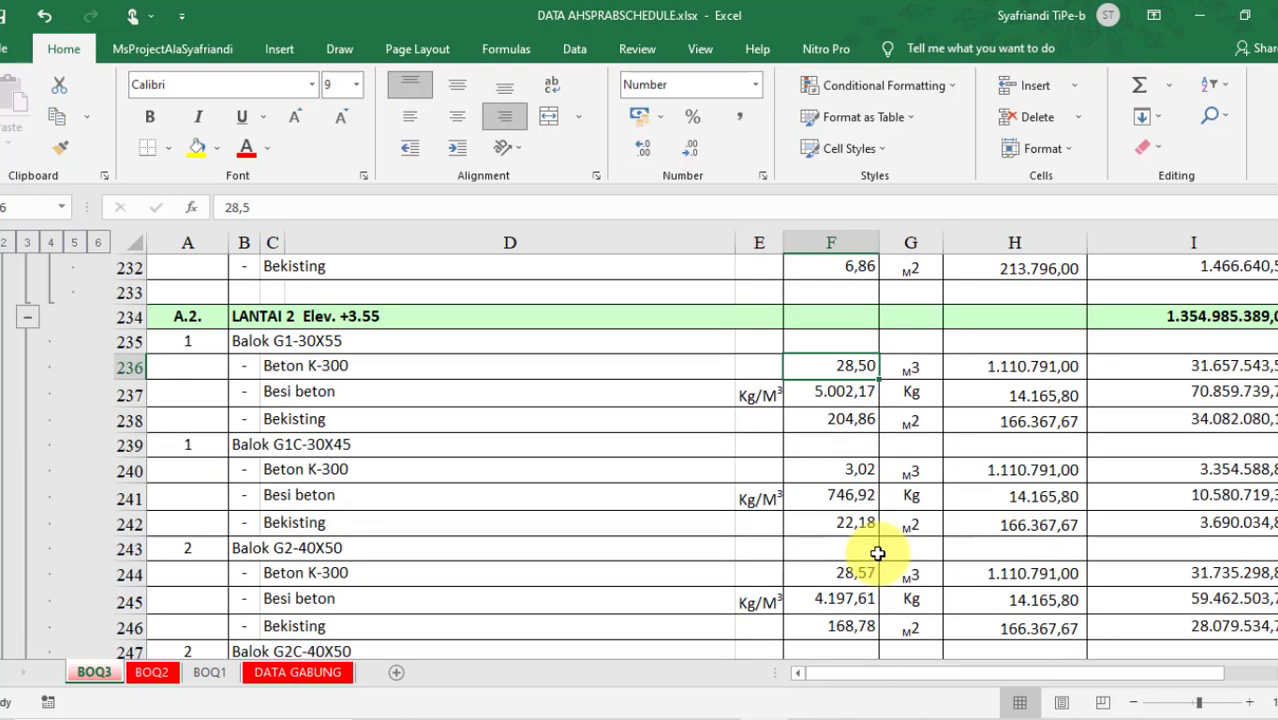
- Select together the Besi beton quantities of the LANTAI 2 beams from Balok G1-30X55 through Balok G3-30X50 to review their combined weight
left_click(857, 391)
left_click(850, 494, "ctrl")
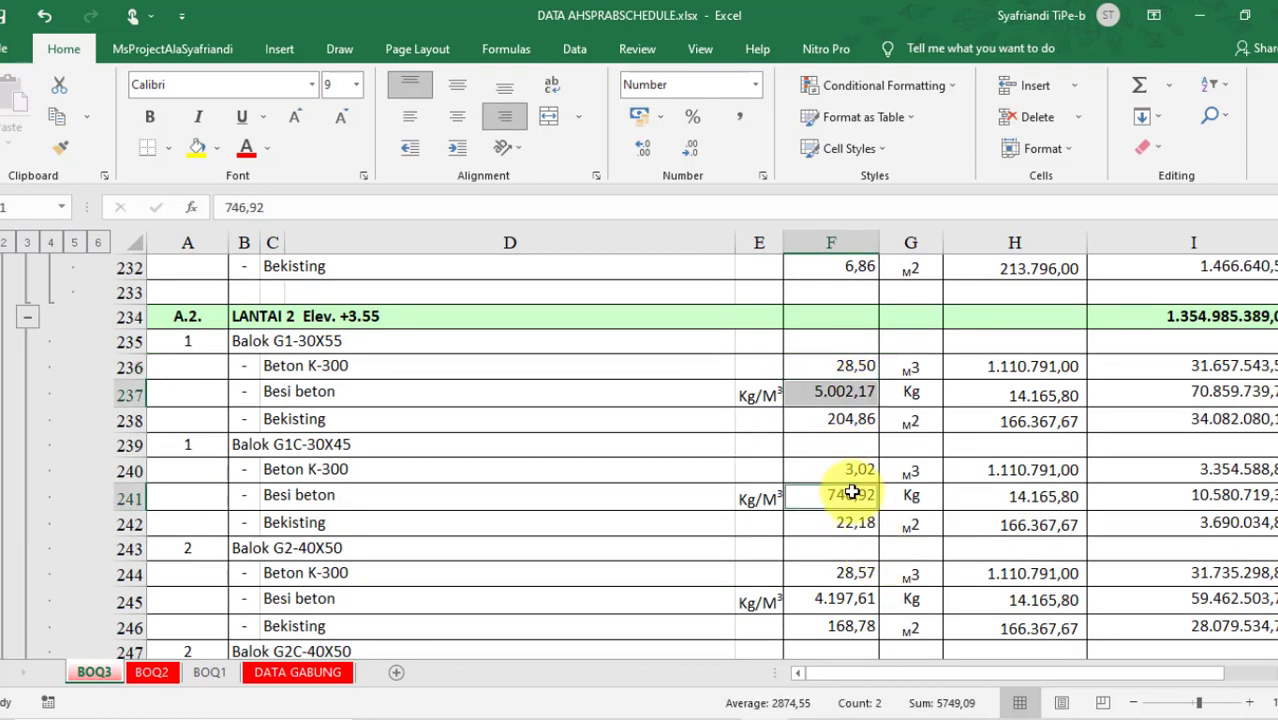
scroll(862, 510, "down", 2)
left_click(848, 447, "ctrl")
scroll(858, 525, "down", 2)
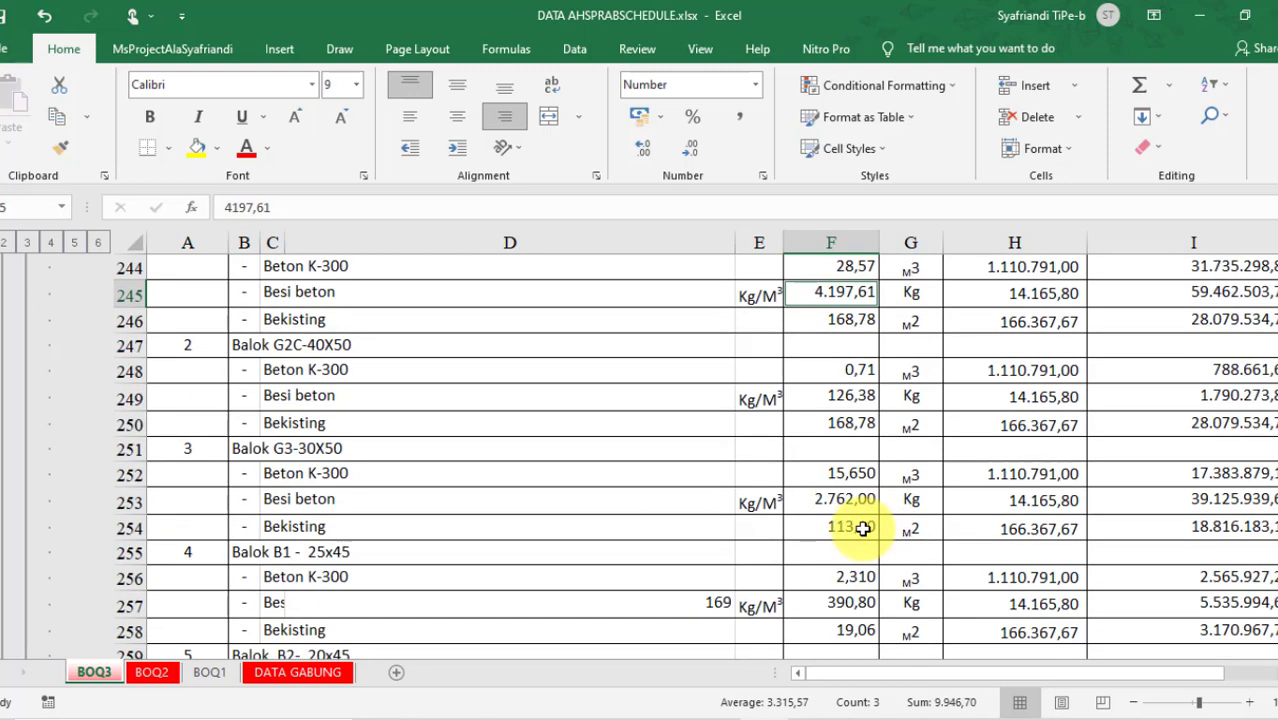
left_click(866, 400, "ctrl")
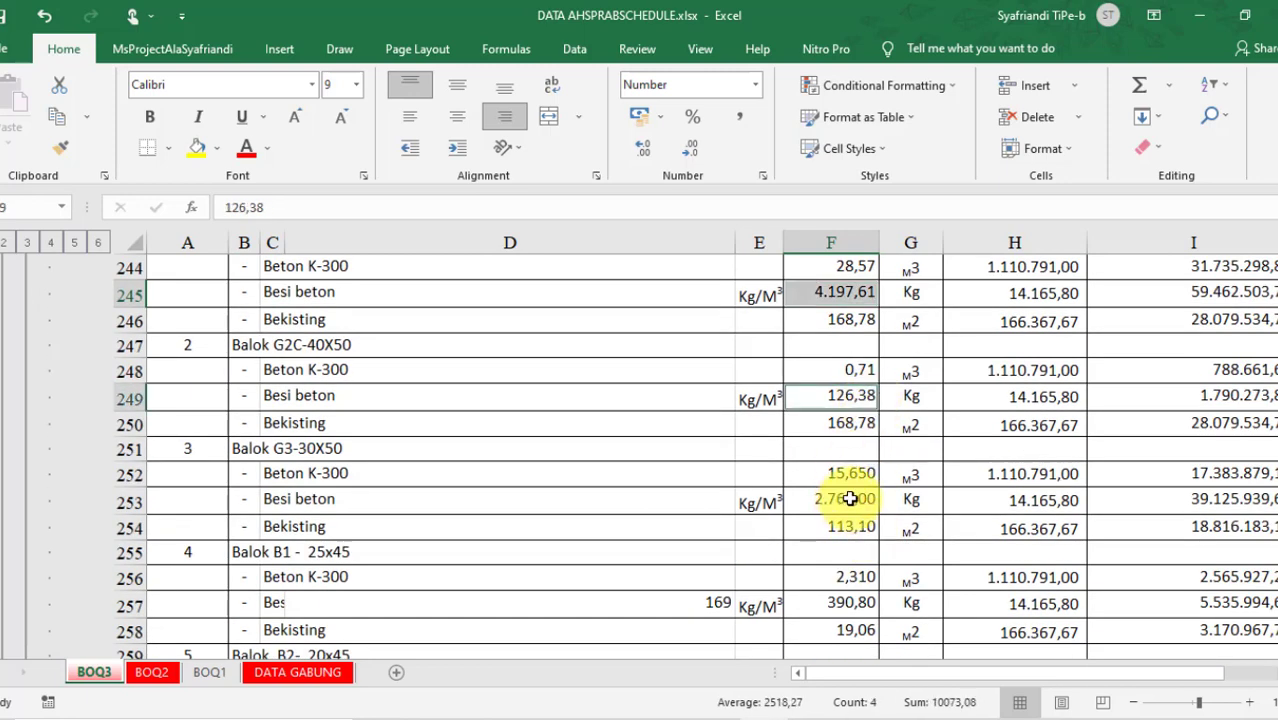
left_click(849, 499, "ctrl")
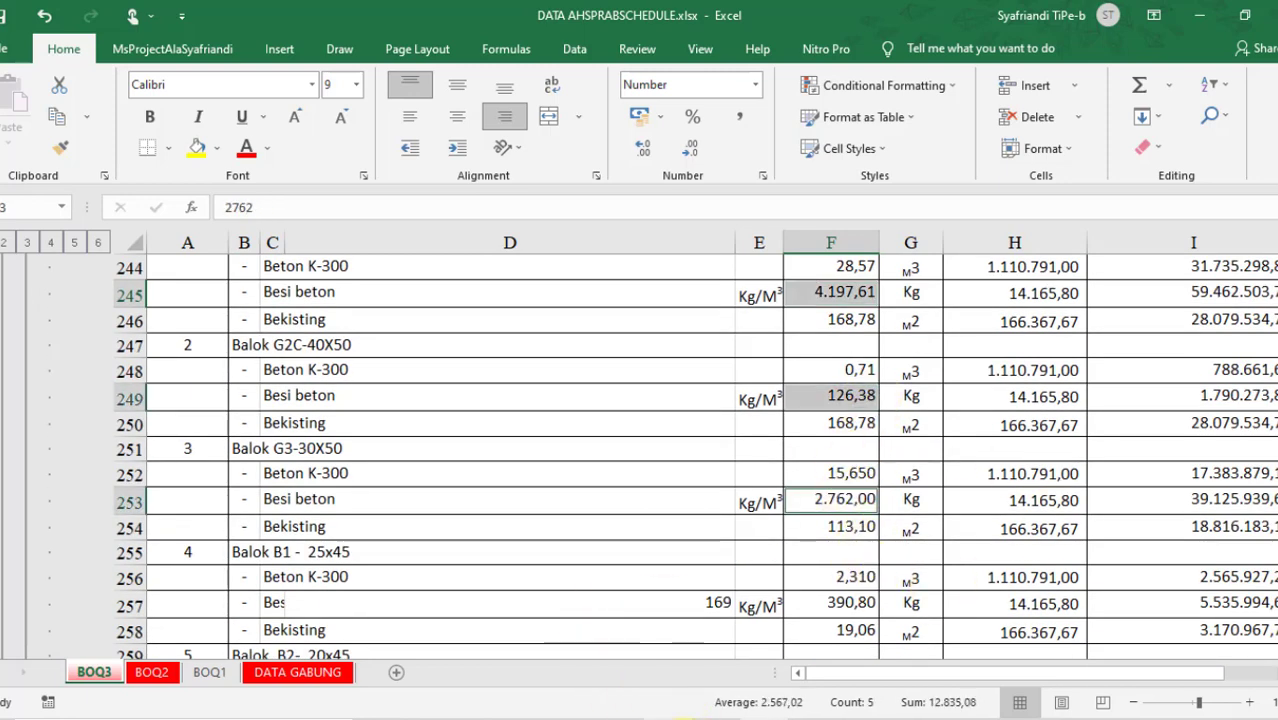
- Switch back to Microsoft Project and compare the Balok dan Plat Lantai tasks of LANTAI 2 with those of LANTAI 3
left_click(663, 669)
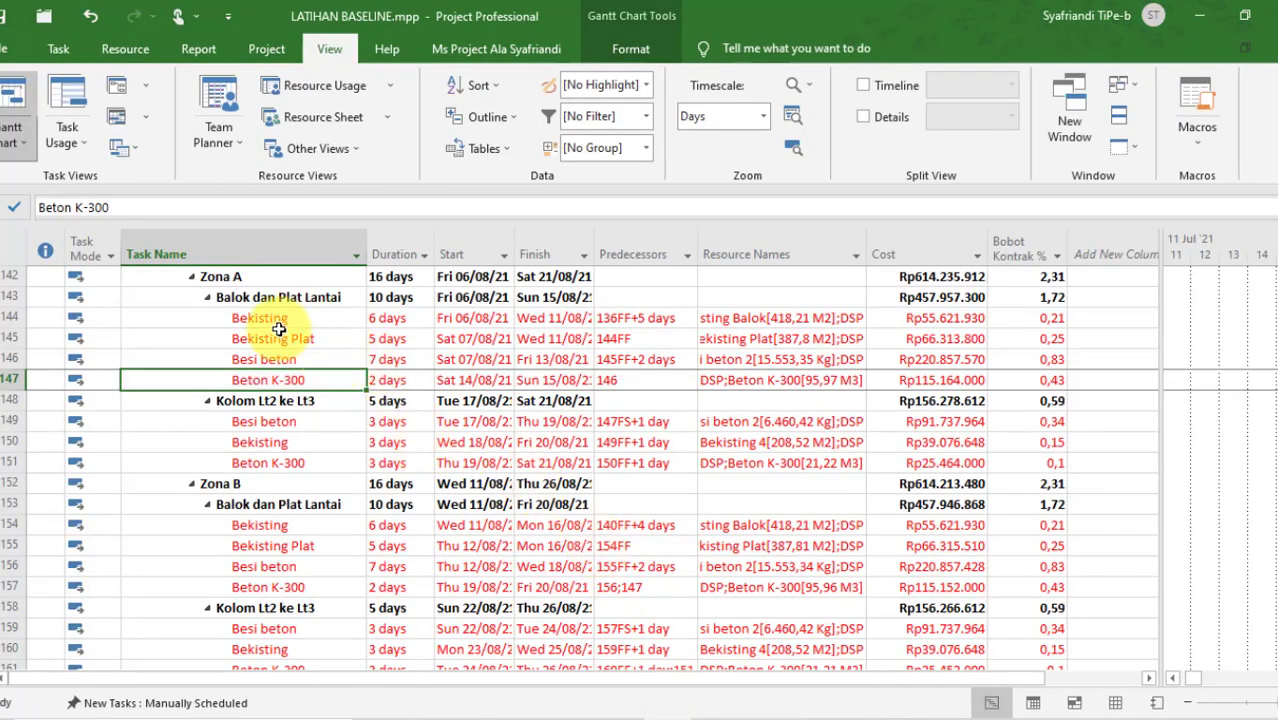
left_click_drag(291, 314, 300, 402)
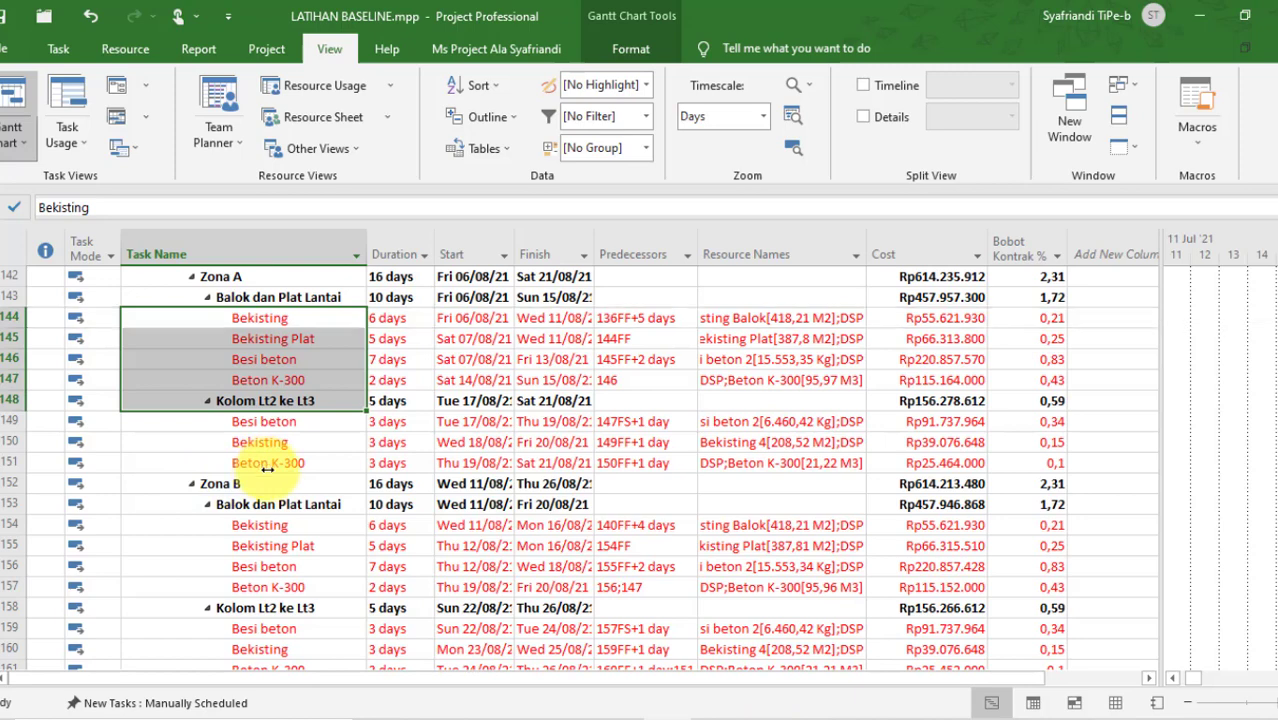
scroll(268, 470, "down", 1)
scroll(268, 470, "down", 5)
left_click(314, 398)
left_click(306, 381)
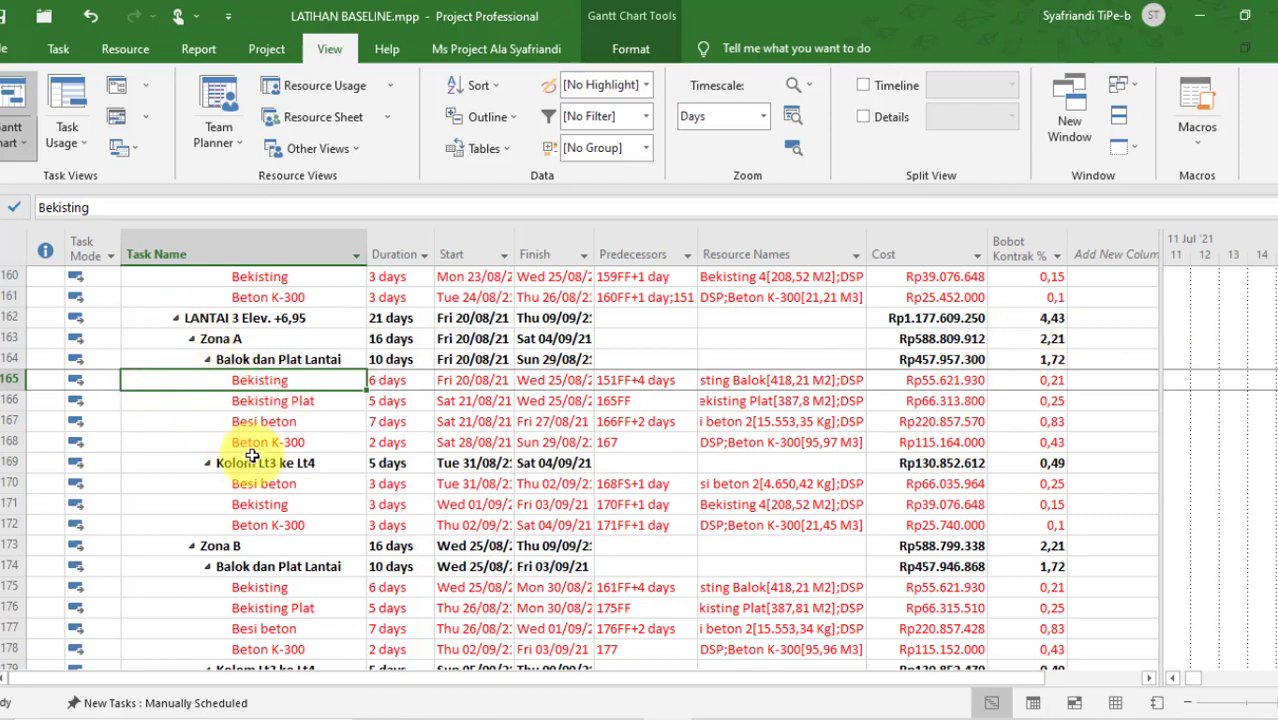
scroll(258, 400, "up", 3)
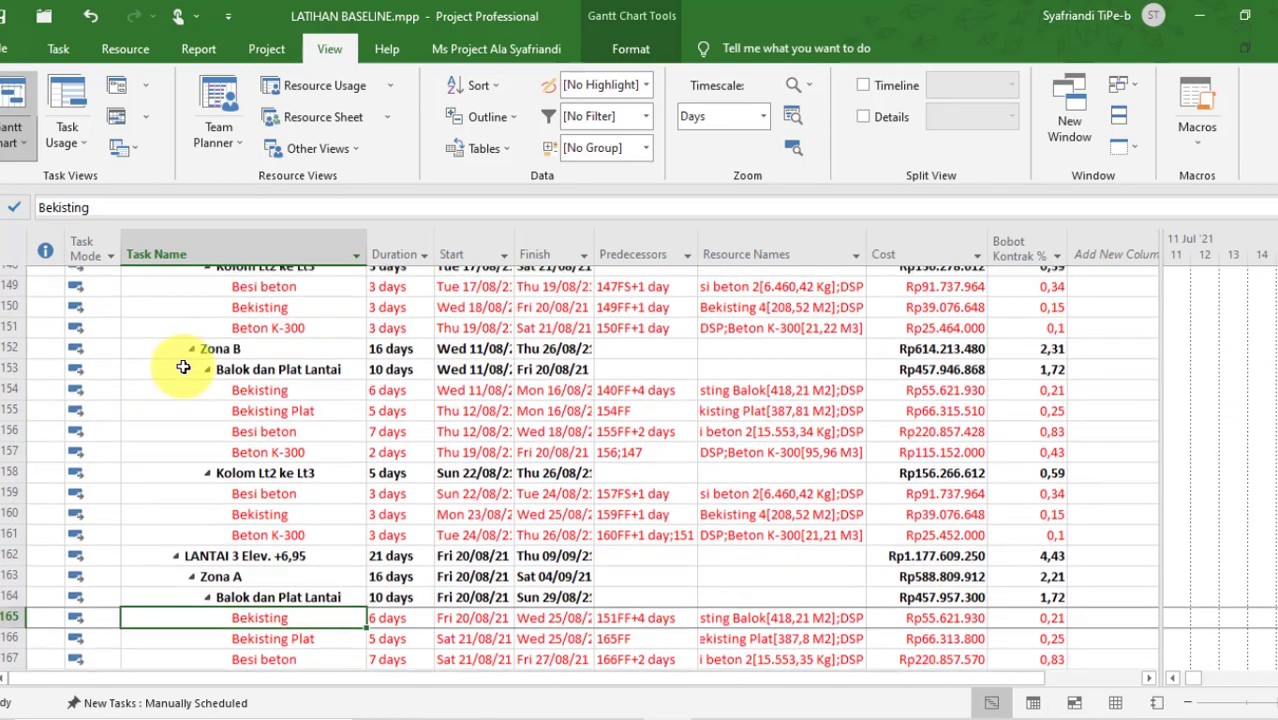
- Collapse the LANTAI 3 Elev. +6,95 and LANTAI 4 Elev. +10.35 summary tasks
scroll(185, 503, "down", 2)
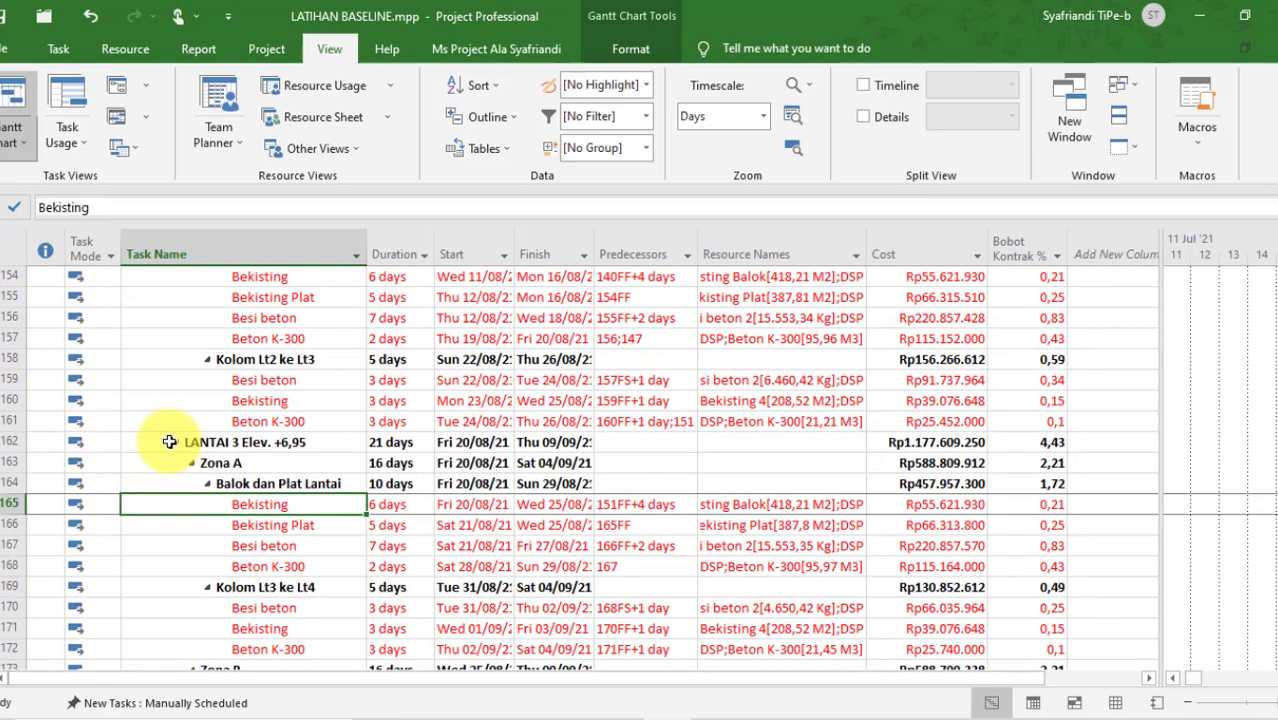
left_click(174, 441)
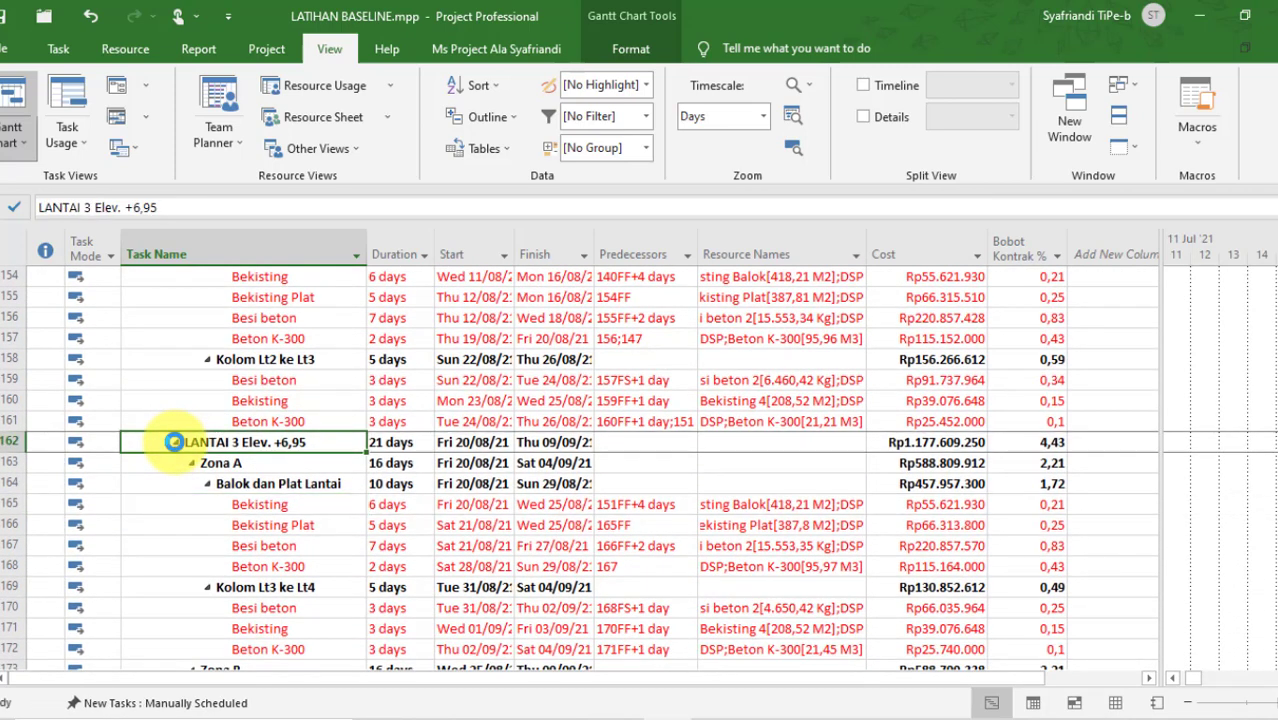
left_click(175, 442)
left_click(176, 462)
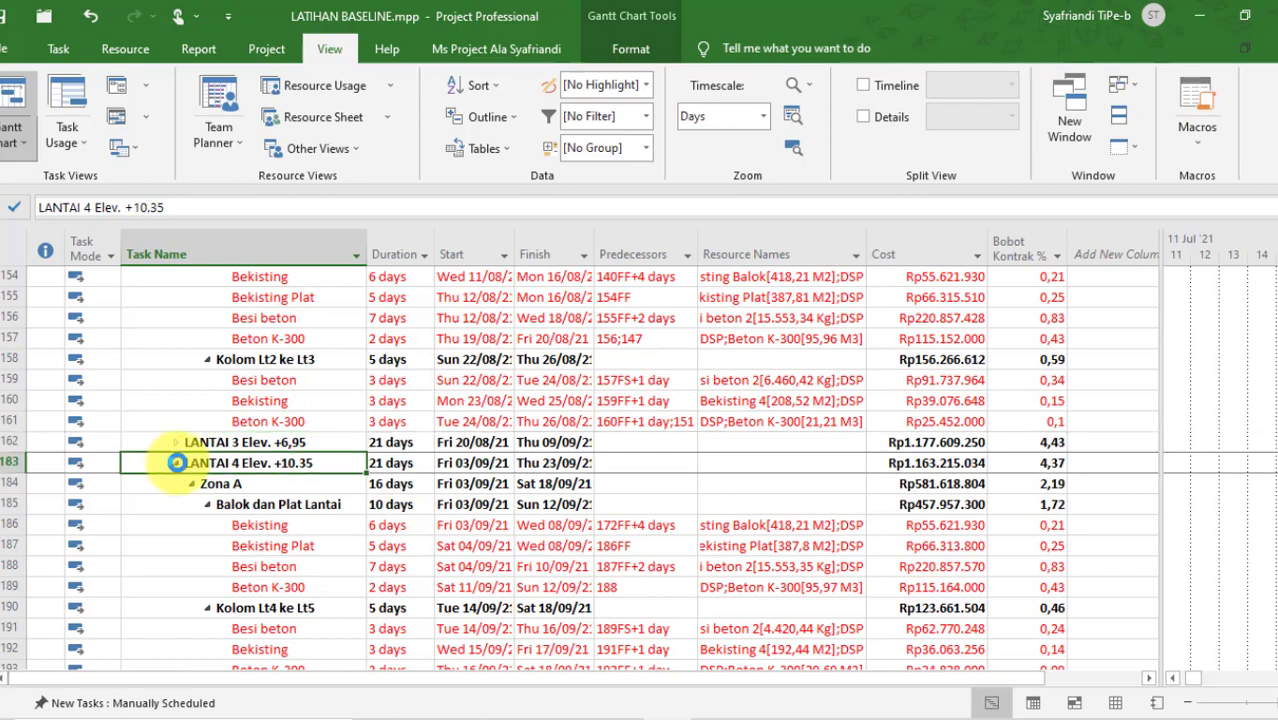
left_click(175, 463)
- Collapse the LANTAI 5 Elev. +13.75, LANTAI DAK ATAP Elv.+17,15 and RANGKA ATAP BAJA summary tasks
scroll(185, 420, "down", 3)
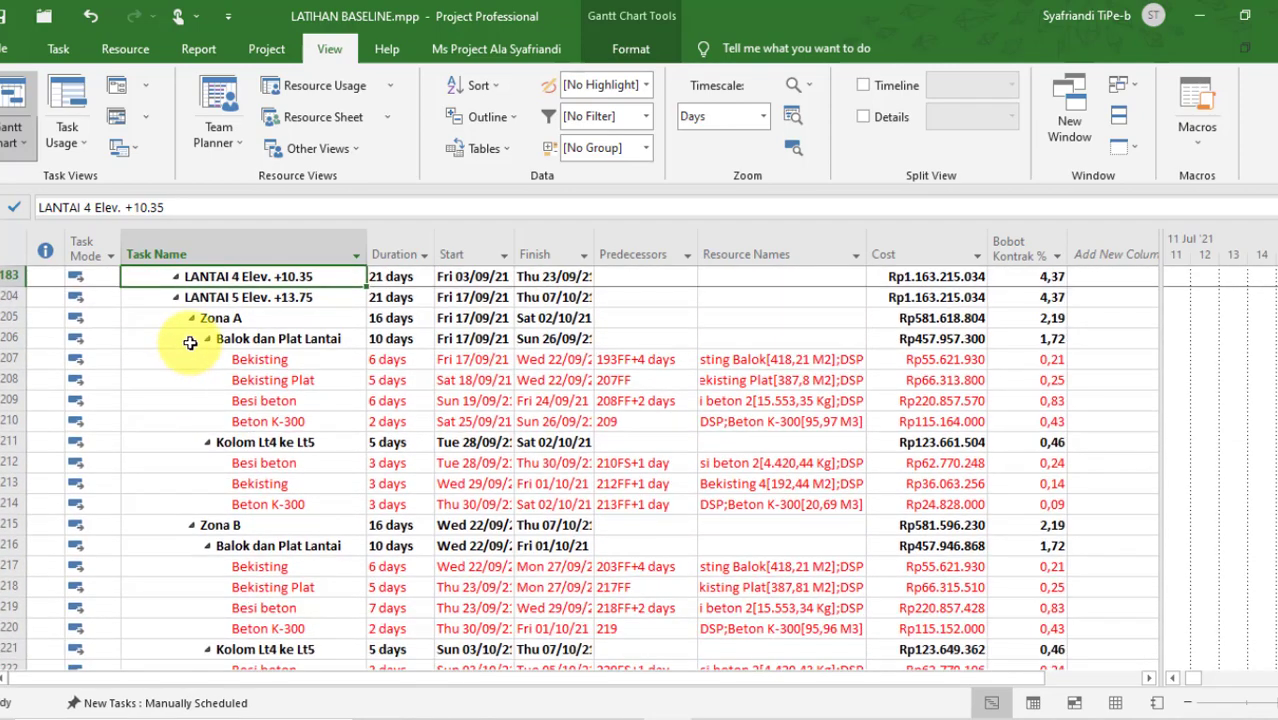
left_click(175, 298)
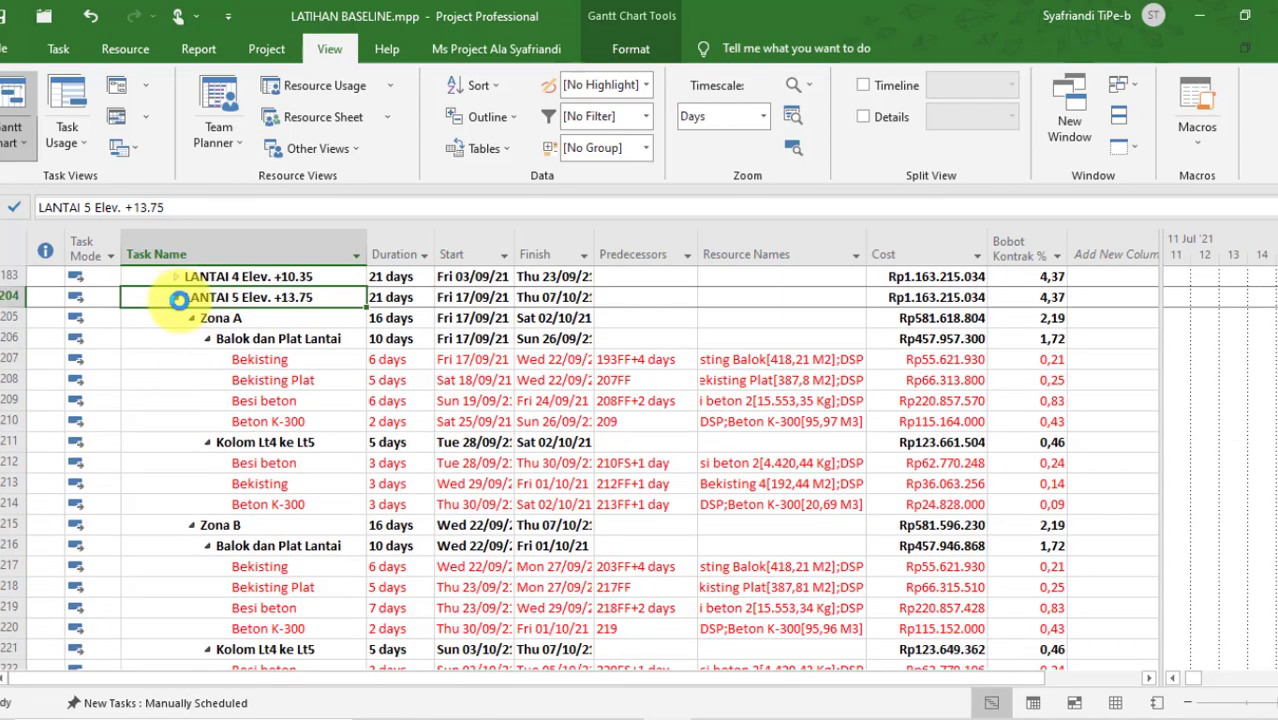
left_click(177, 298)
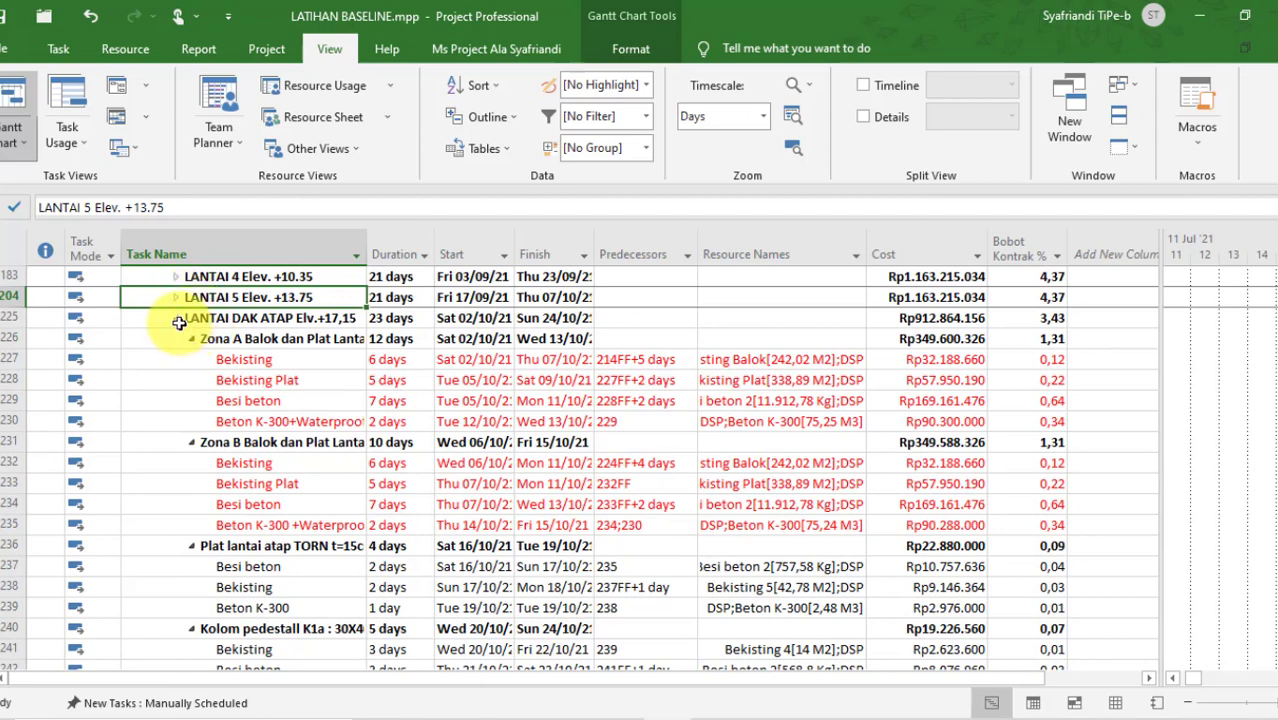
left_click(178, 320)
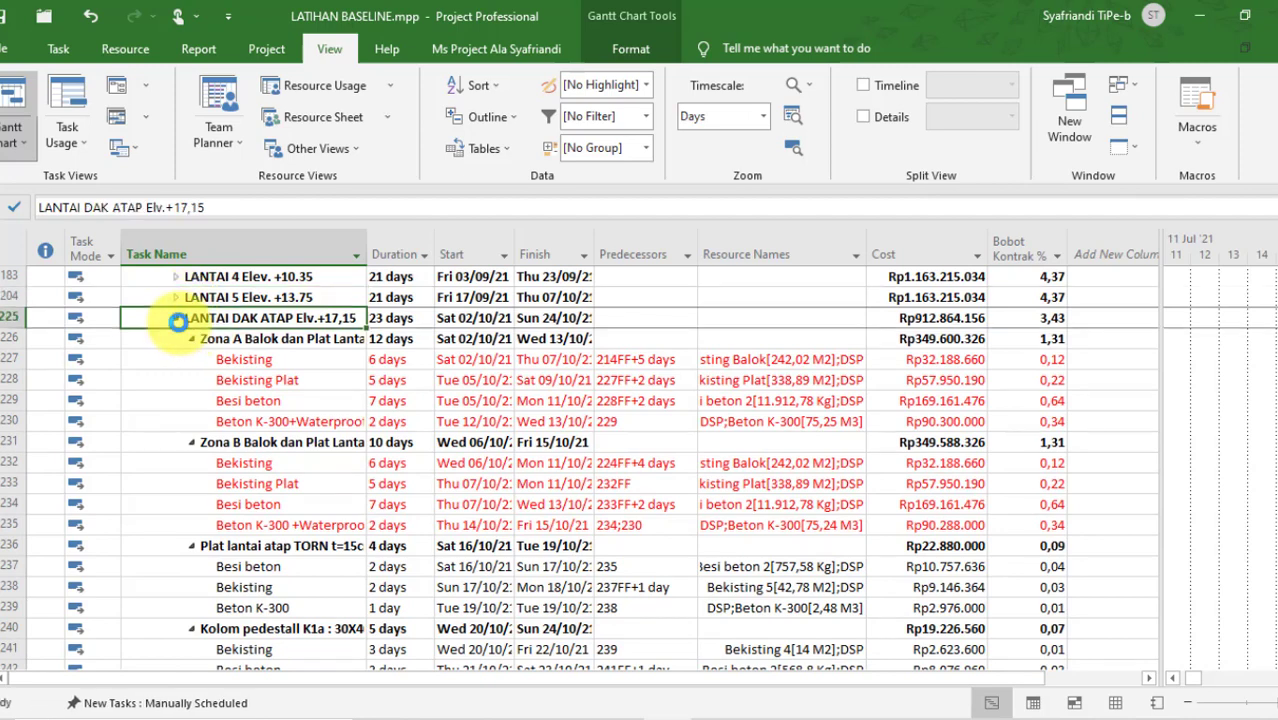
left_click(177, 320)
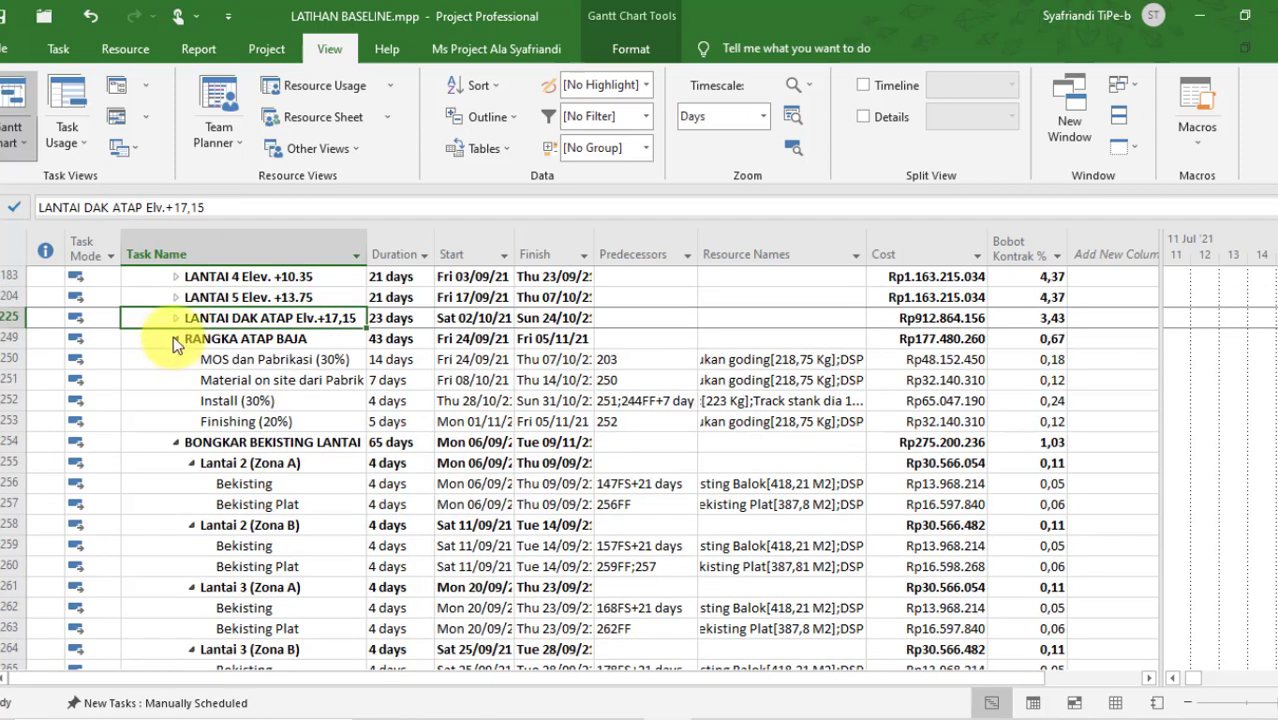
left_click(173, 336)
left_click(175, 338)
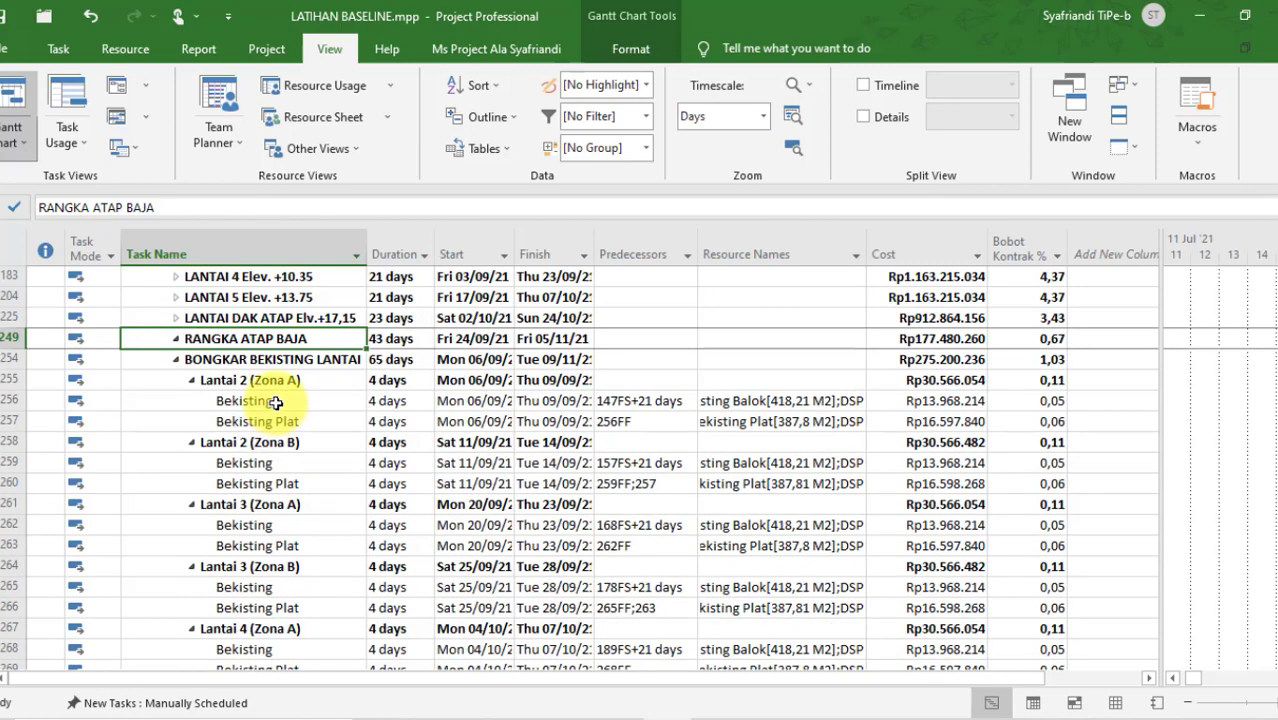
- Check the resources assigned to the Bekisting task of Lantai 2 (Zona A) under BONGKAR BEKISTING LANTAI and close its task information
left_click(279, 402)
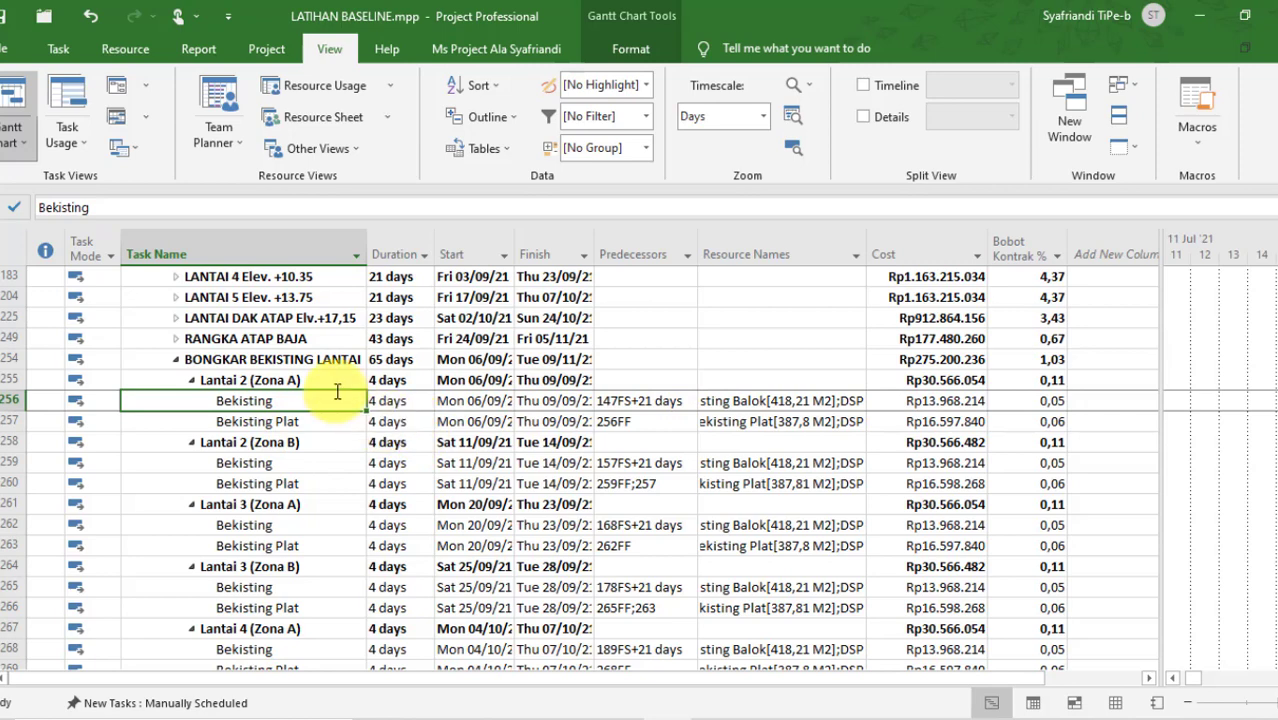
key("shift+space")
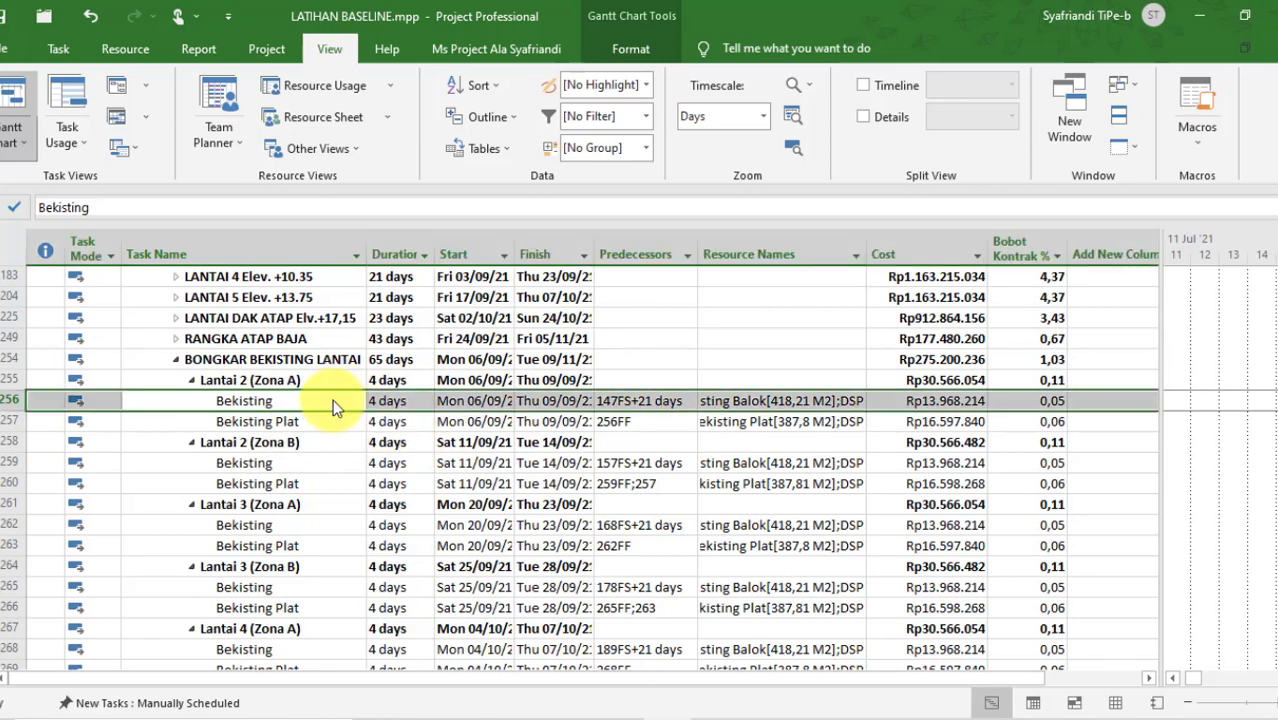
double_click(332, 399)
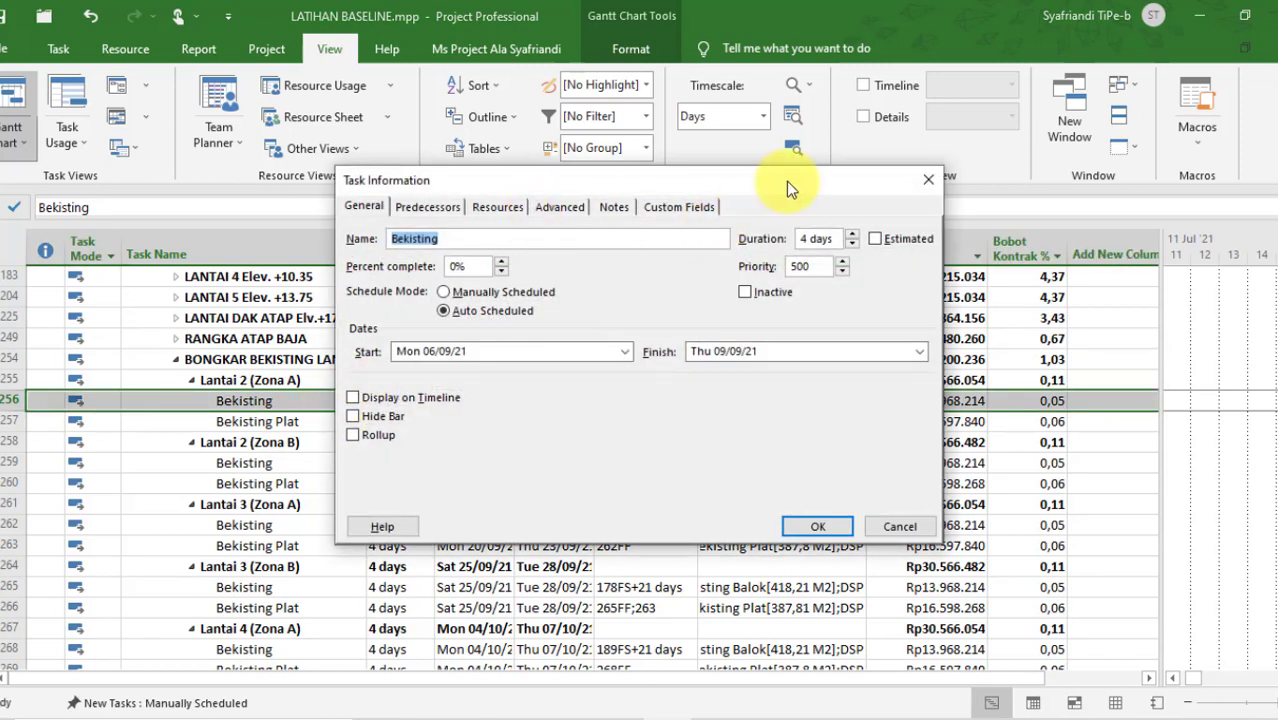
left_click(495, 206)
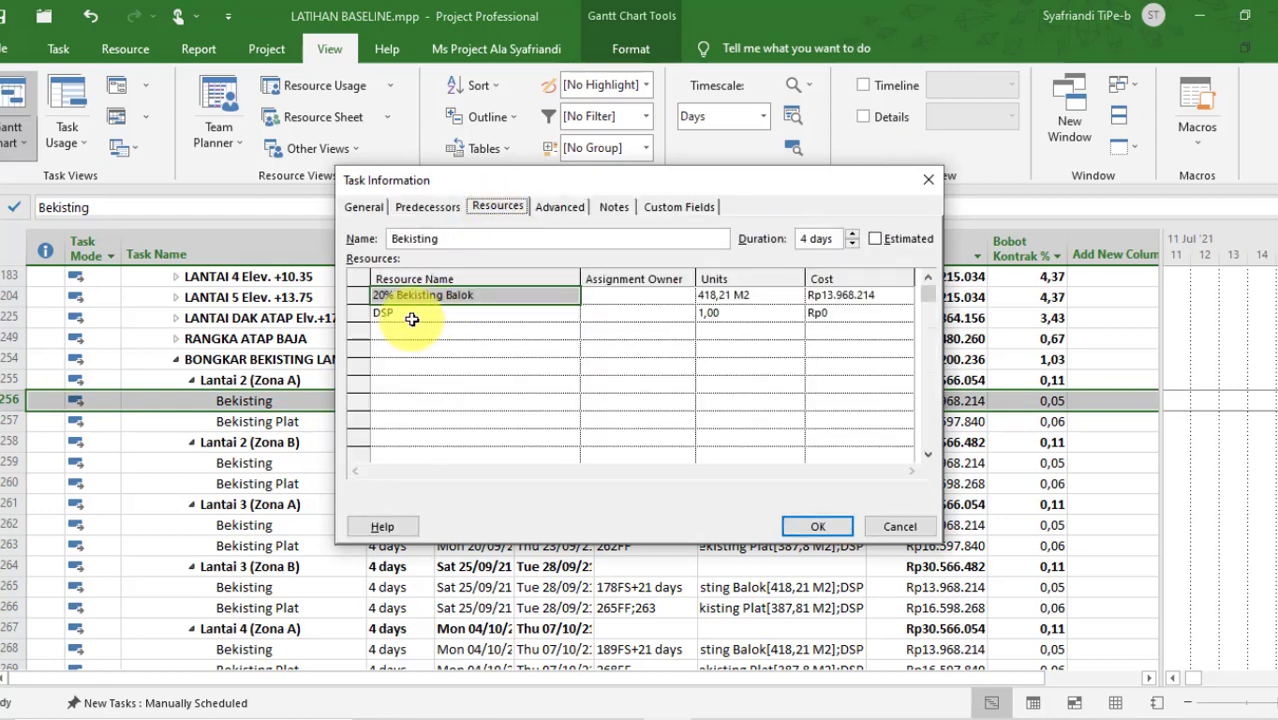
left_click(927, 180)
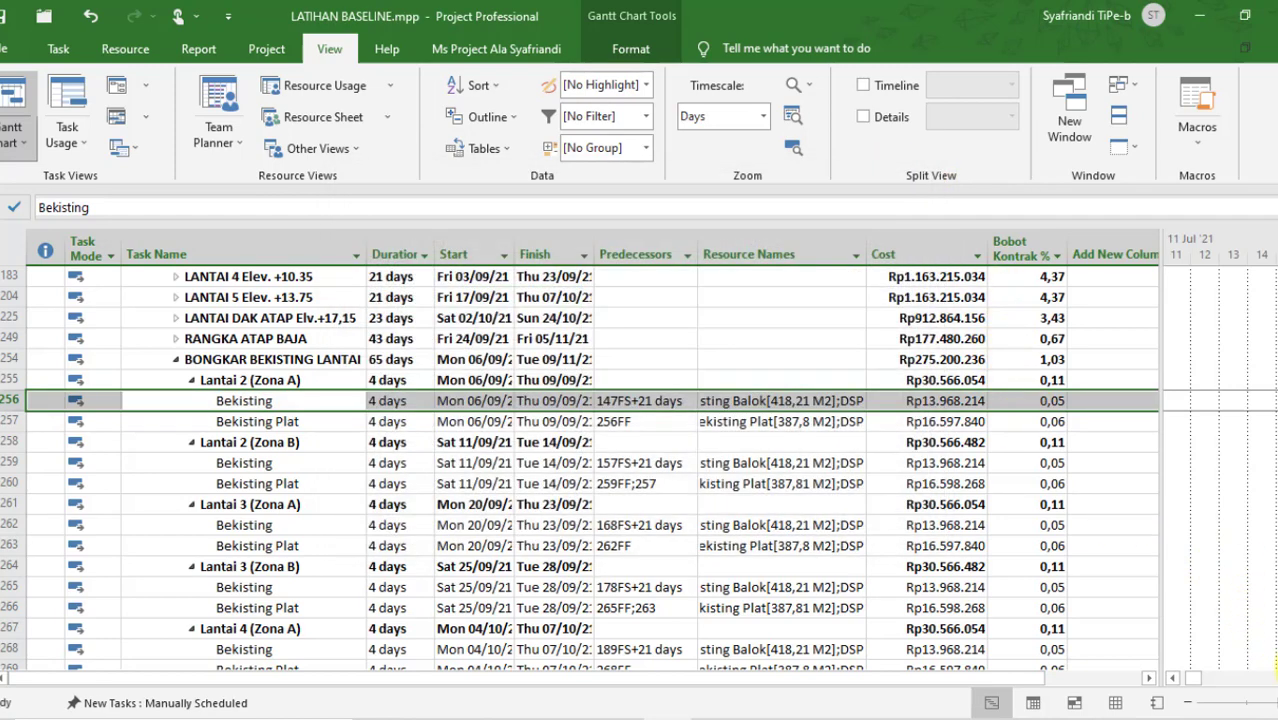
- Split the view with Task Usage in the details pane to inspect the Bekisting task's 20% Bekisting Balok assignment
left_click_drag(1166, 565, 1210, 428)
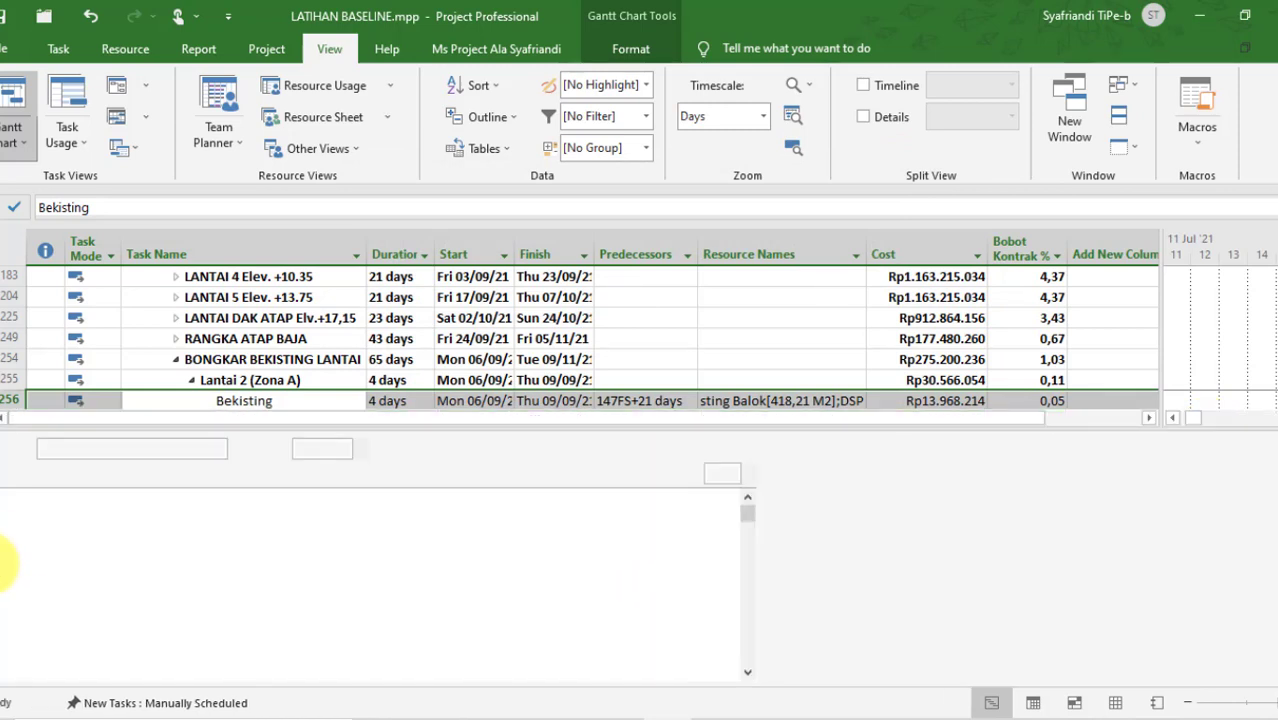
right_click(5, 565)
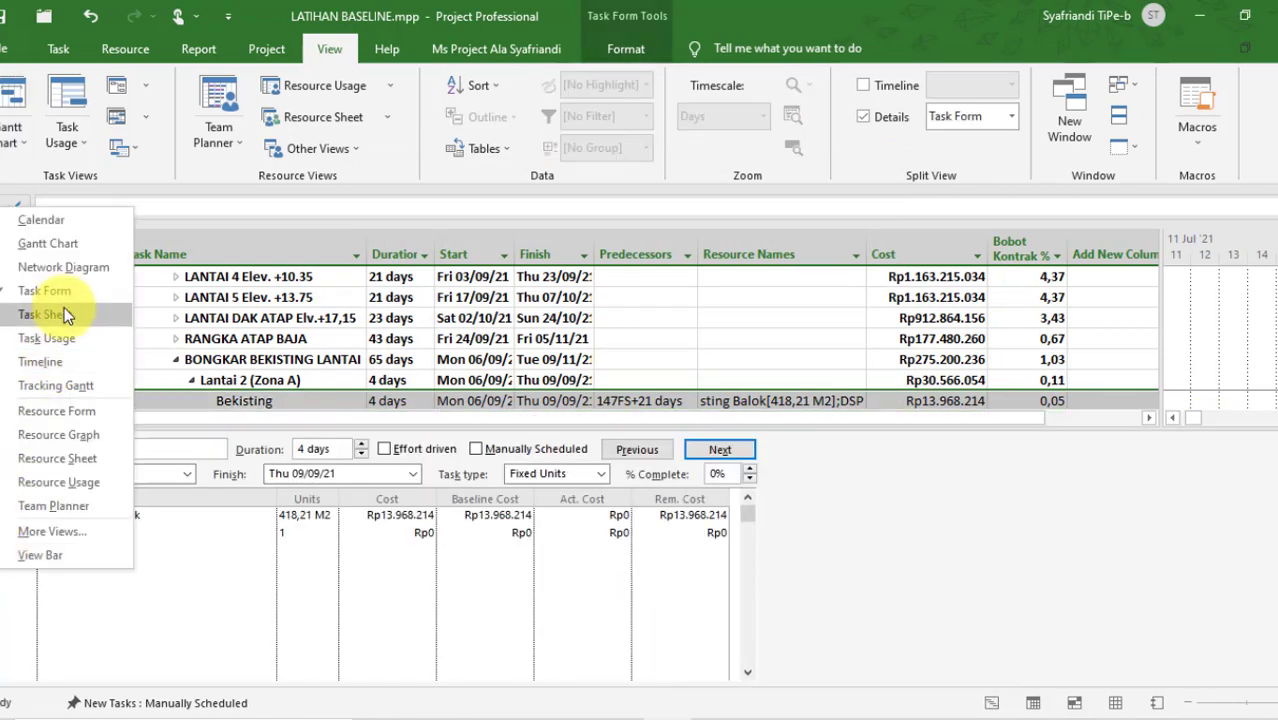
left_click(50, 338)
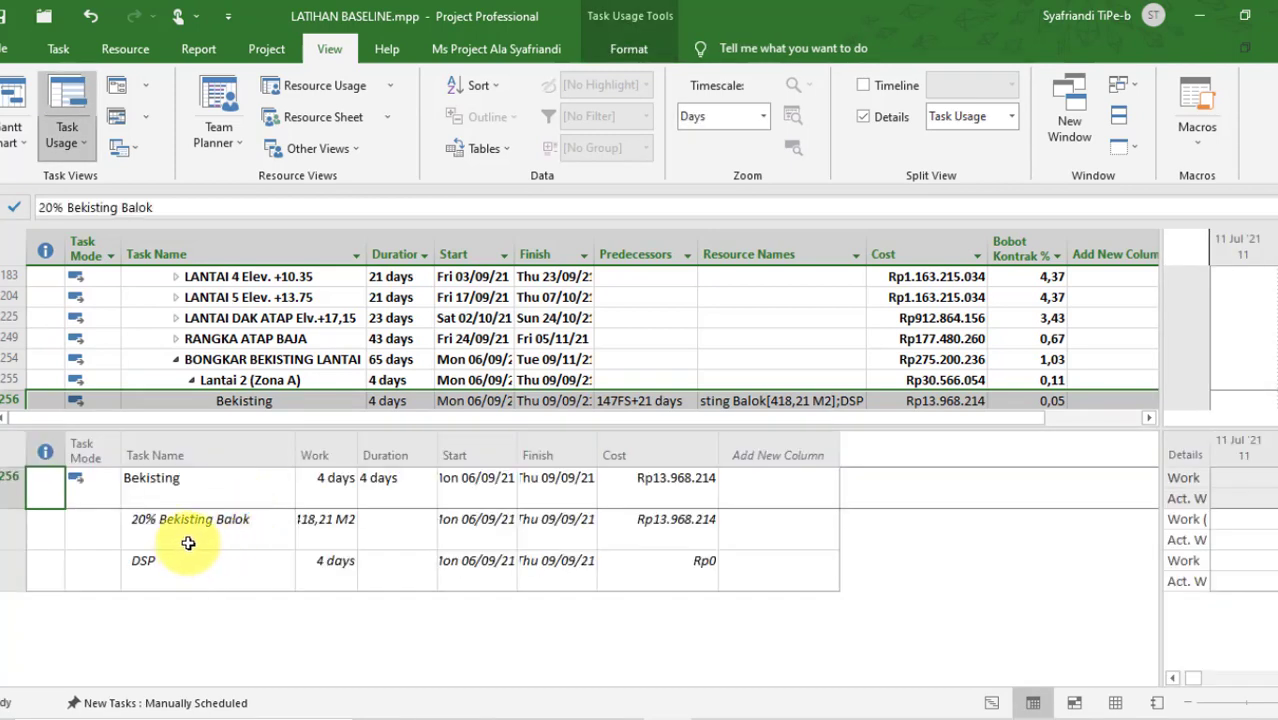
left_click(188, 543)
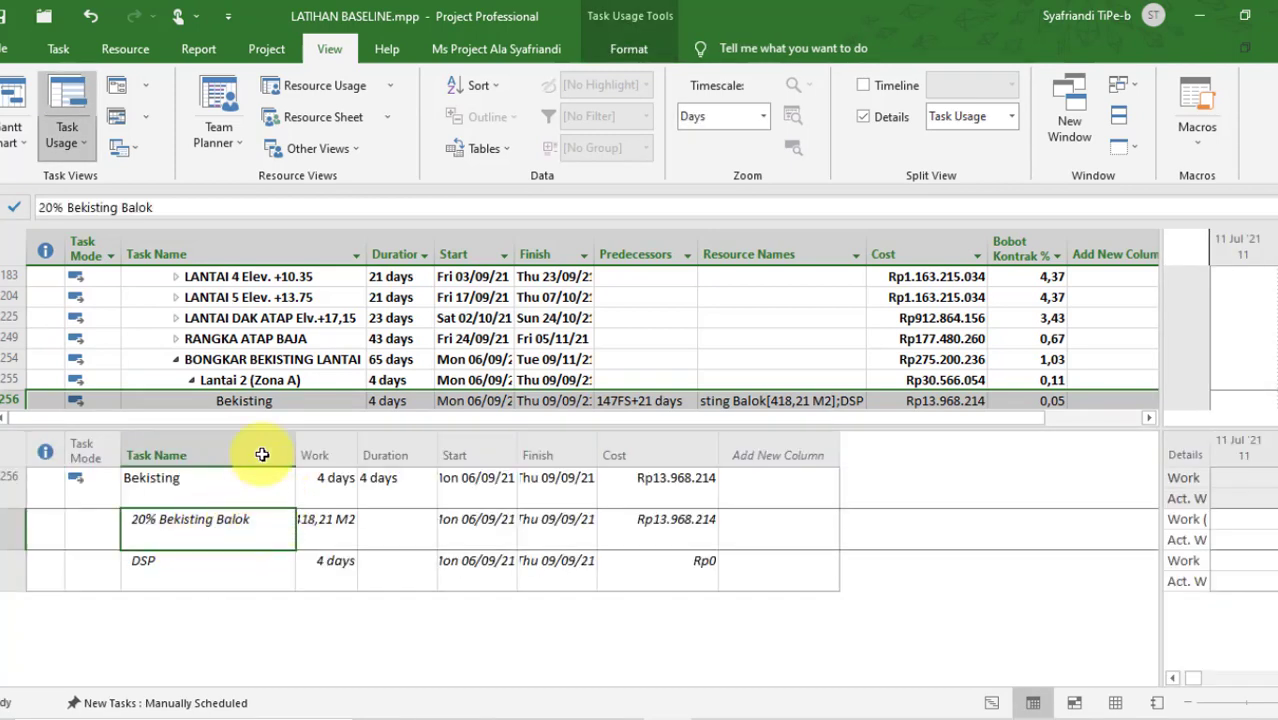
- Check the resource assignments of LANTAI 2 Zona B's column Besi beton and Bekisting tasks and its Balok dan Plat Lantai Bekisting task
left_click(262, 318)
scroll(268, 322, "up", 2)
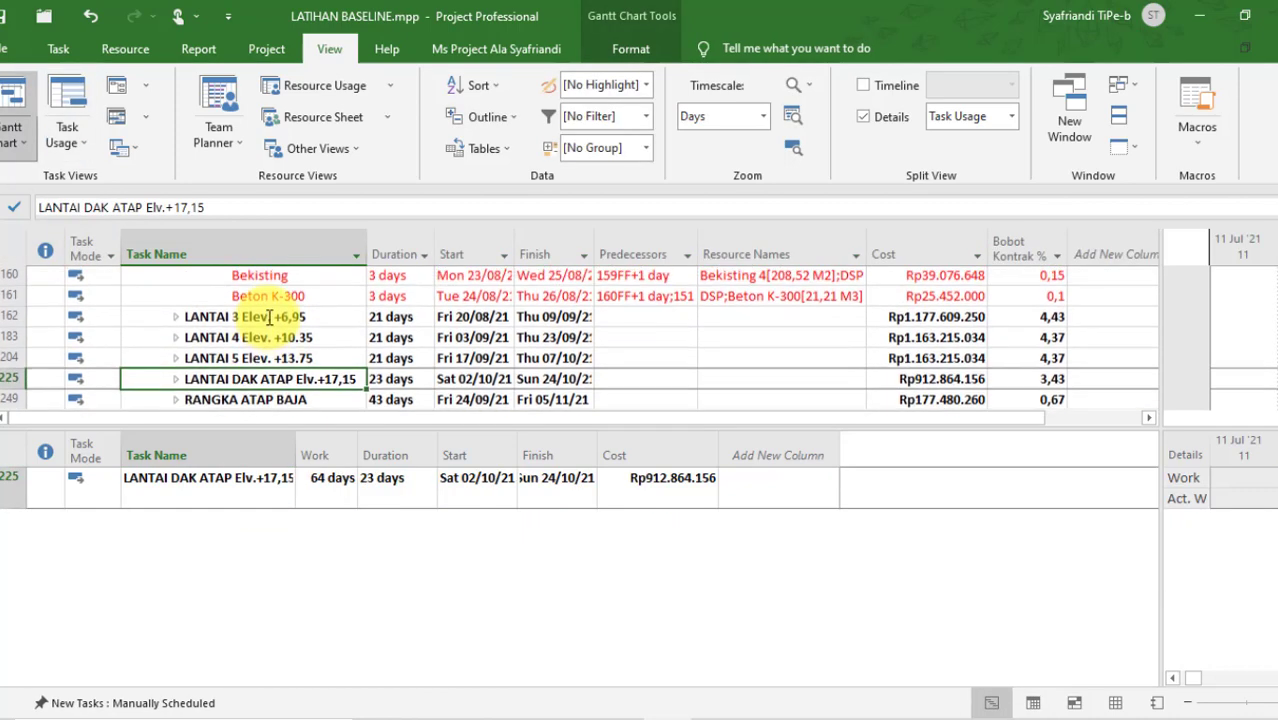
left_click(268, 320)
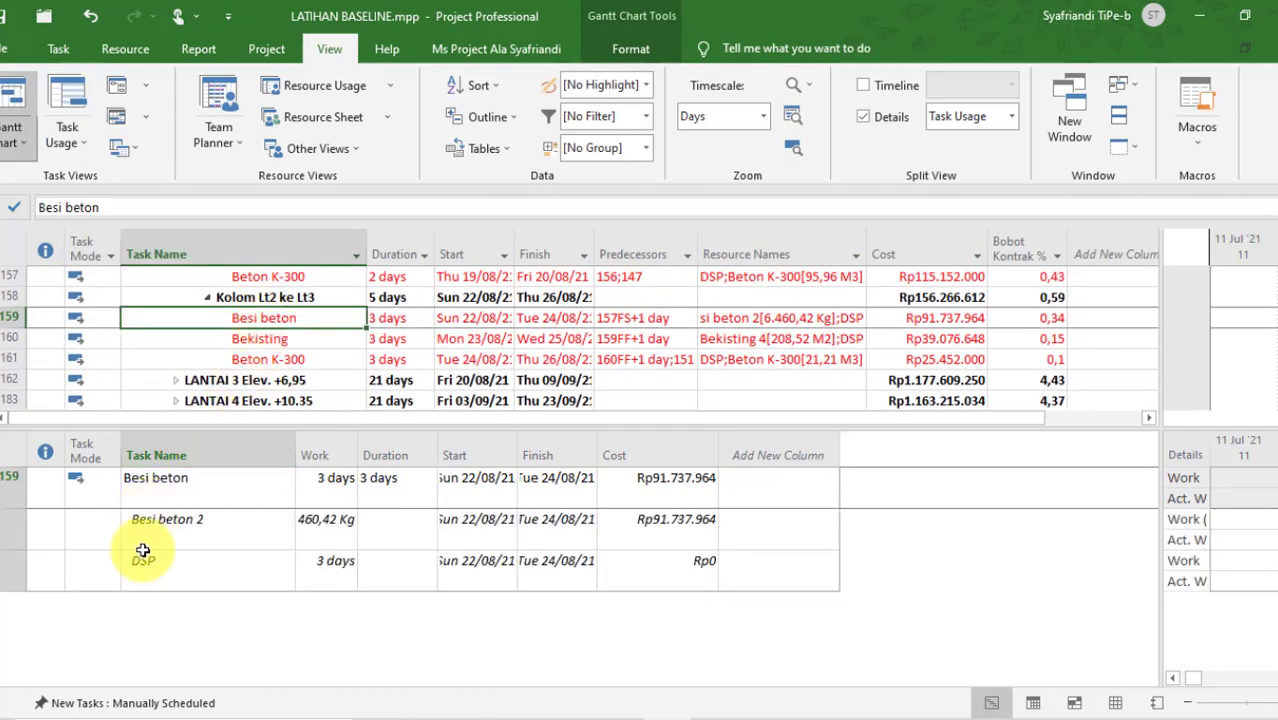
left_click(258, 341)
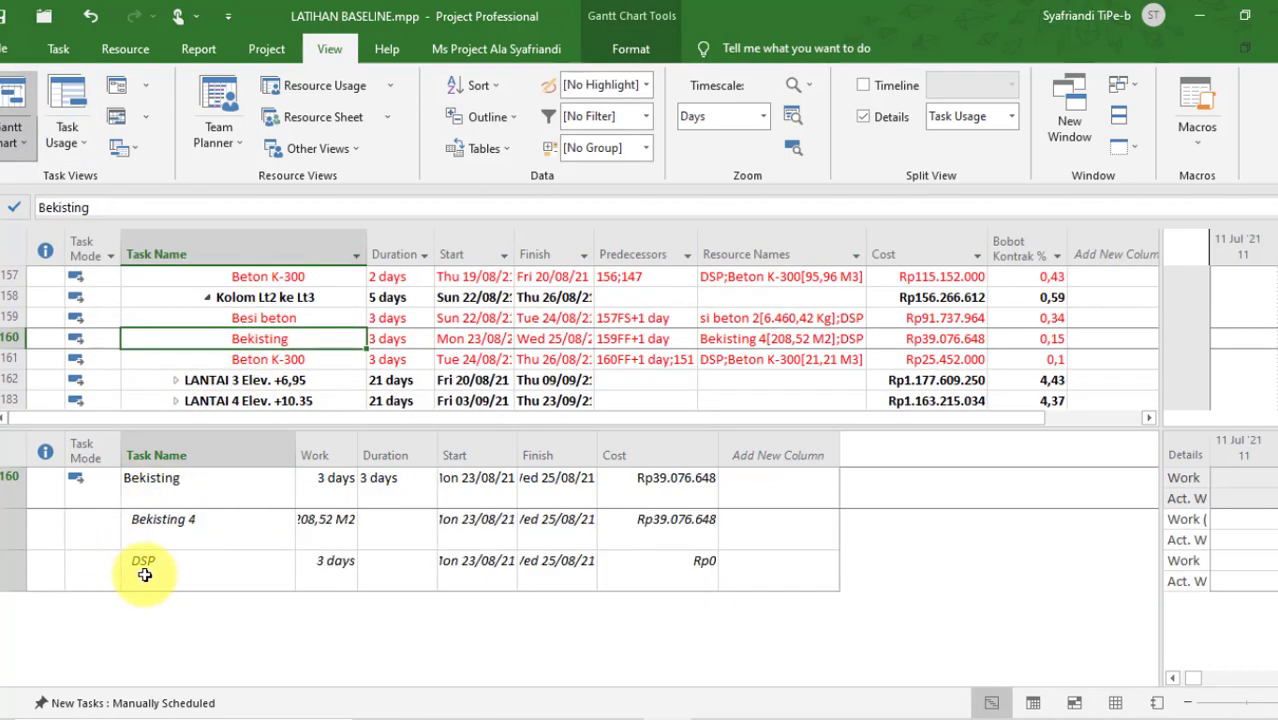
scroll(262, 340, "up", 3)
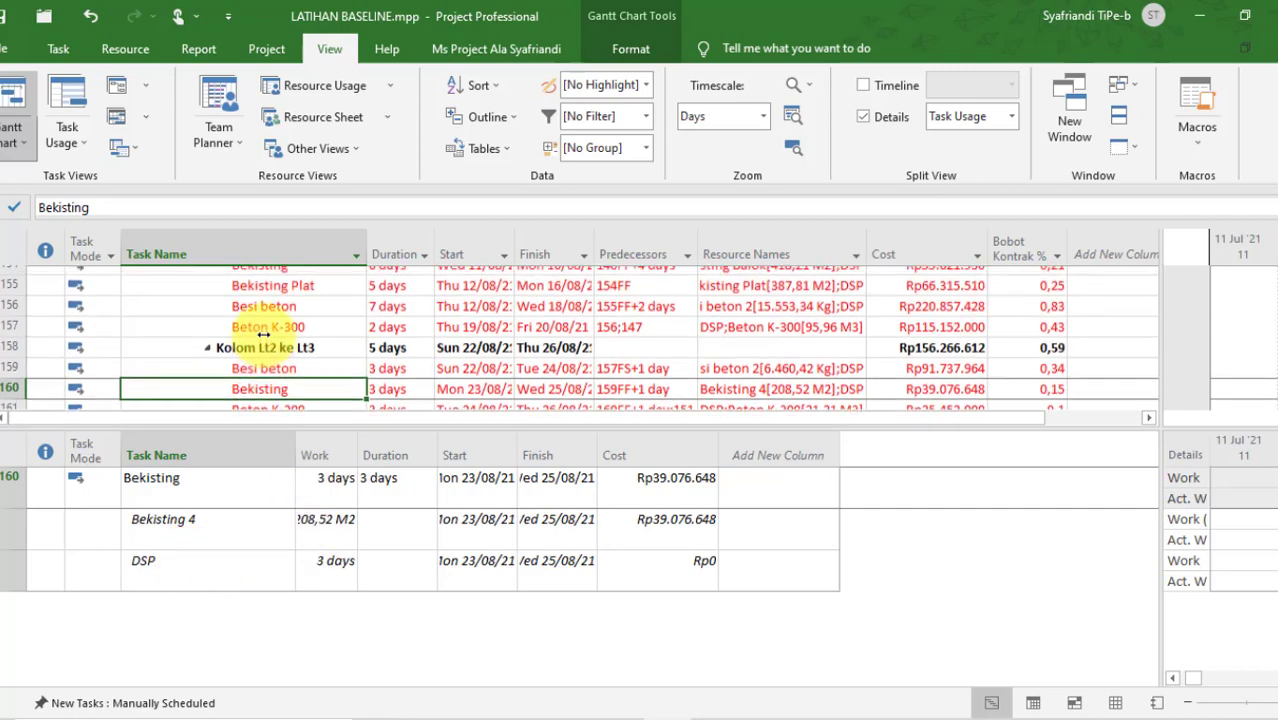
scroll(264, 369, "down", 1)
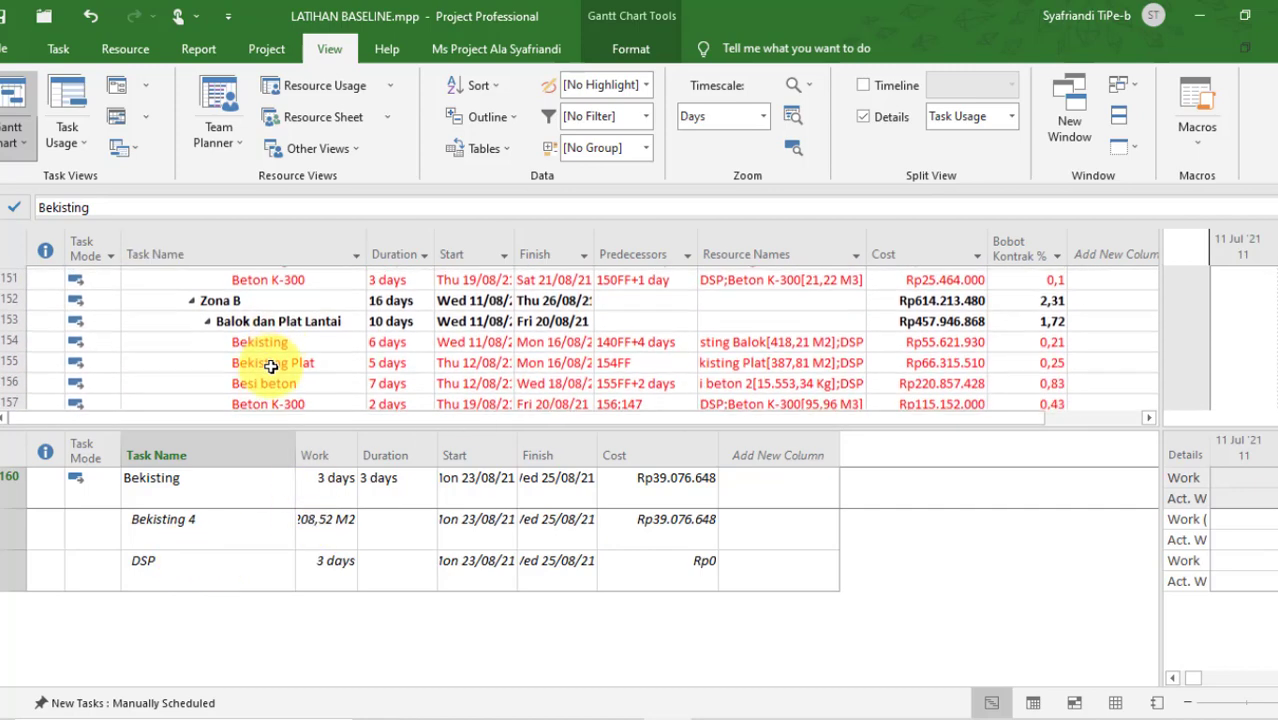
left_click(255, 338)
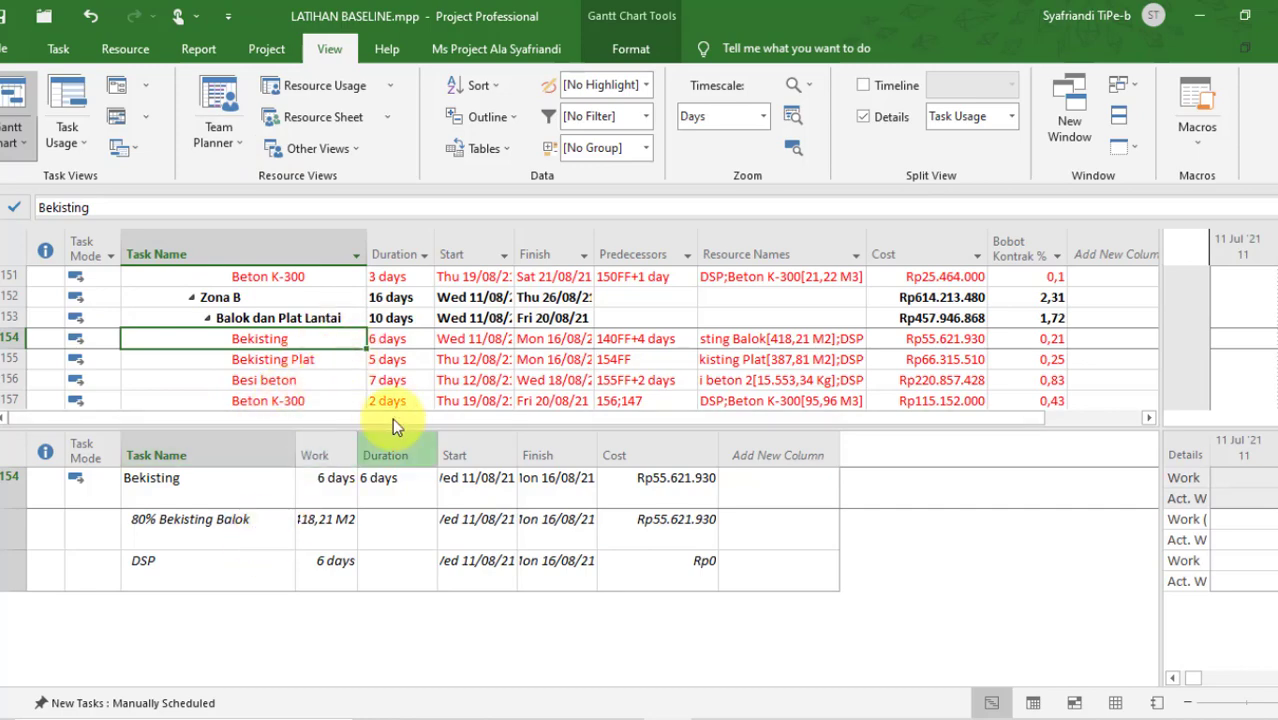
- Close the split view and review the BONGKAR BEKISTING LANTAI tasks from Lantai 2 through Lantai Atap (Zona B)
left_click_drag(392, 418, 392, 695)
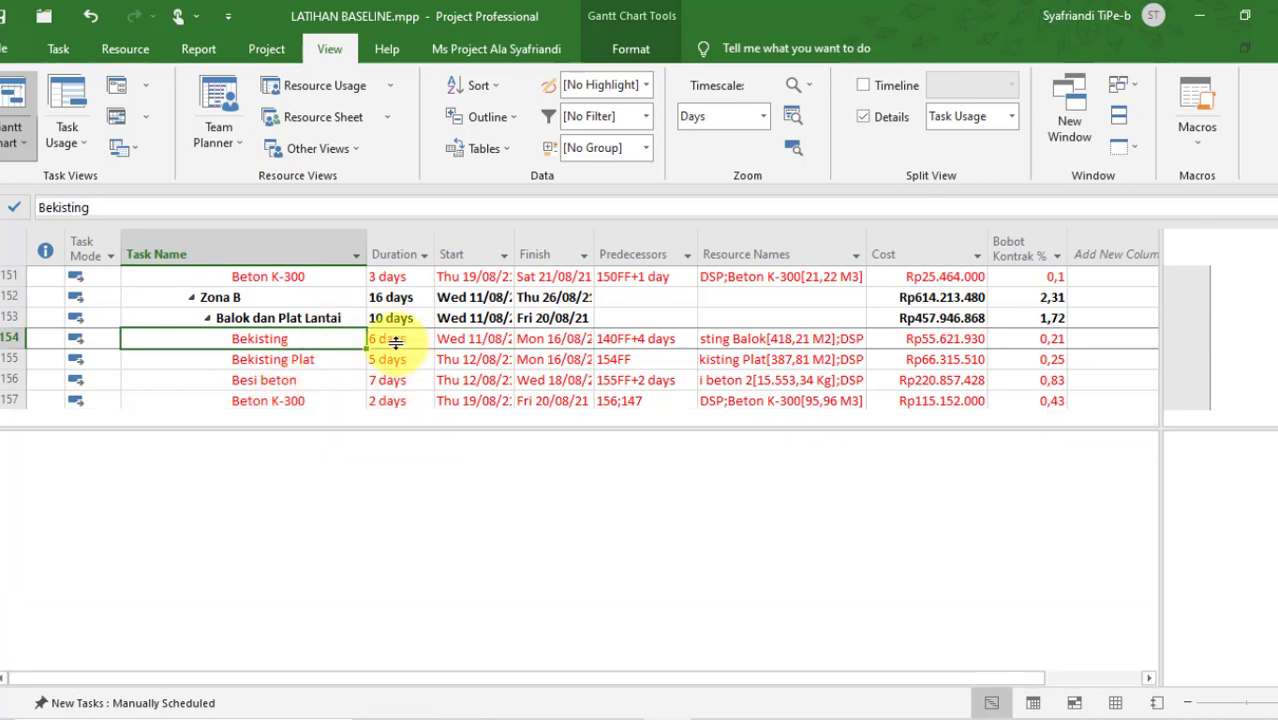
scroll(355, 442, "down", 1)
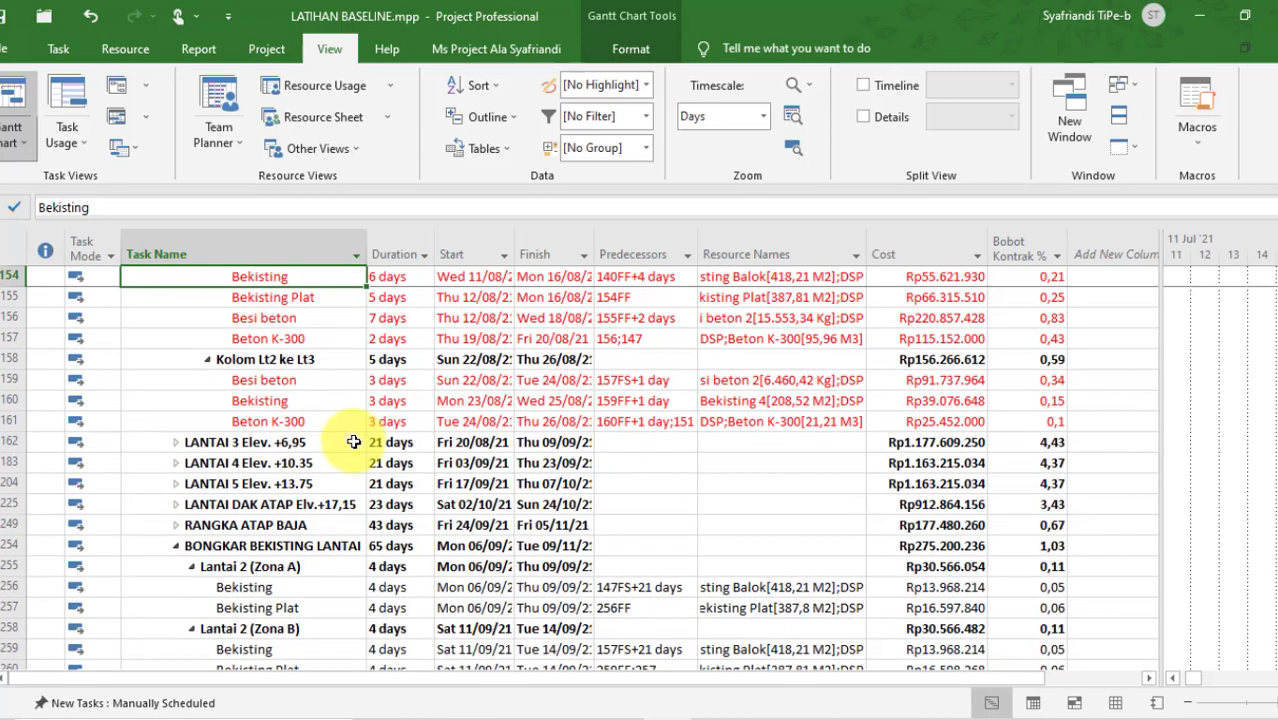
scroll(271, 512, "down", 9)
left_click(270, 502)
scroll(285, 495, "down", 2)
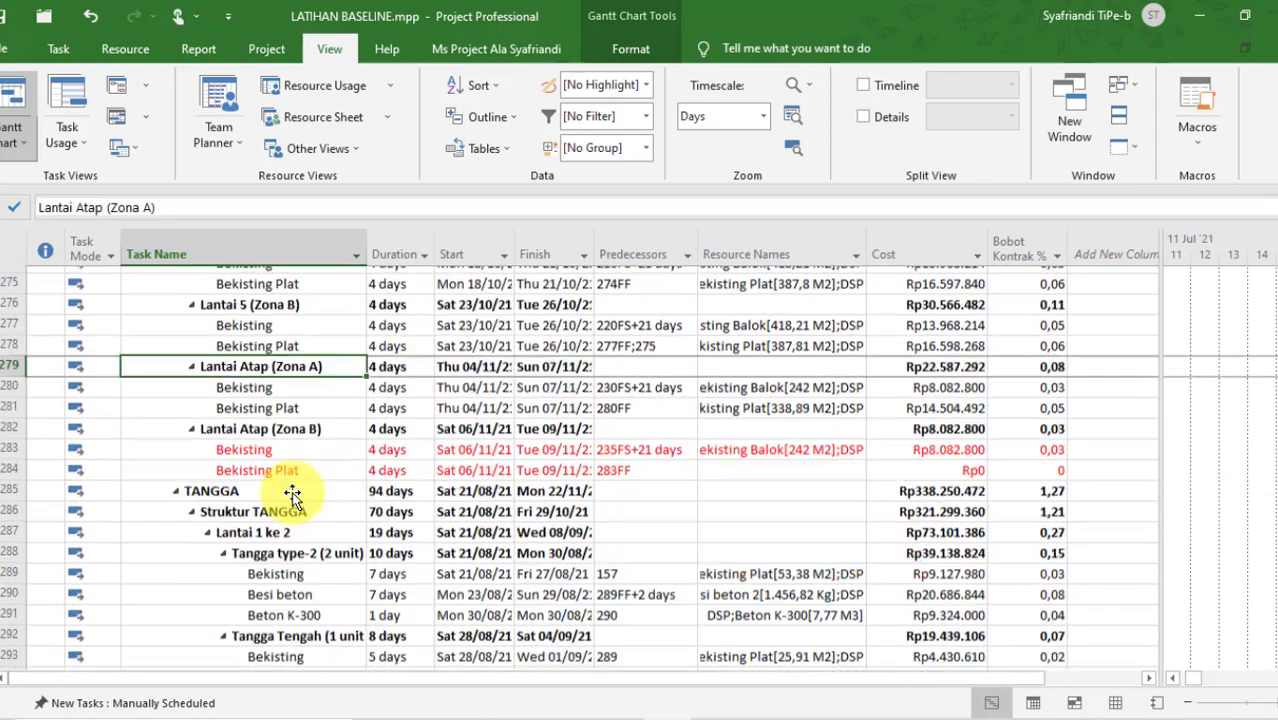
scroll(292, 494, "down", 2)
scroll(305, 480, "up", 3)
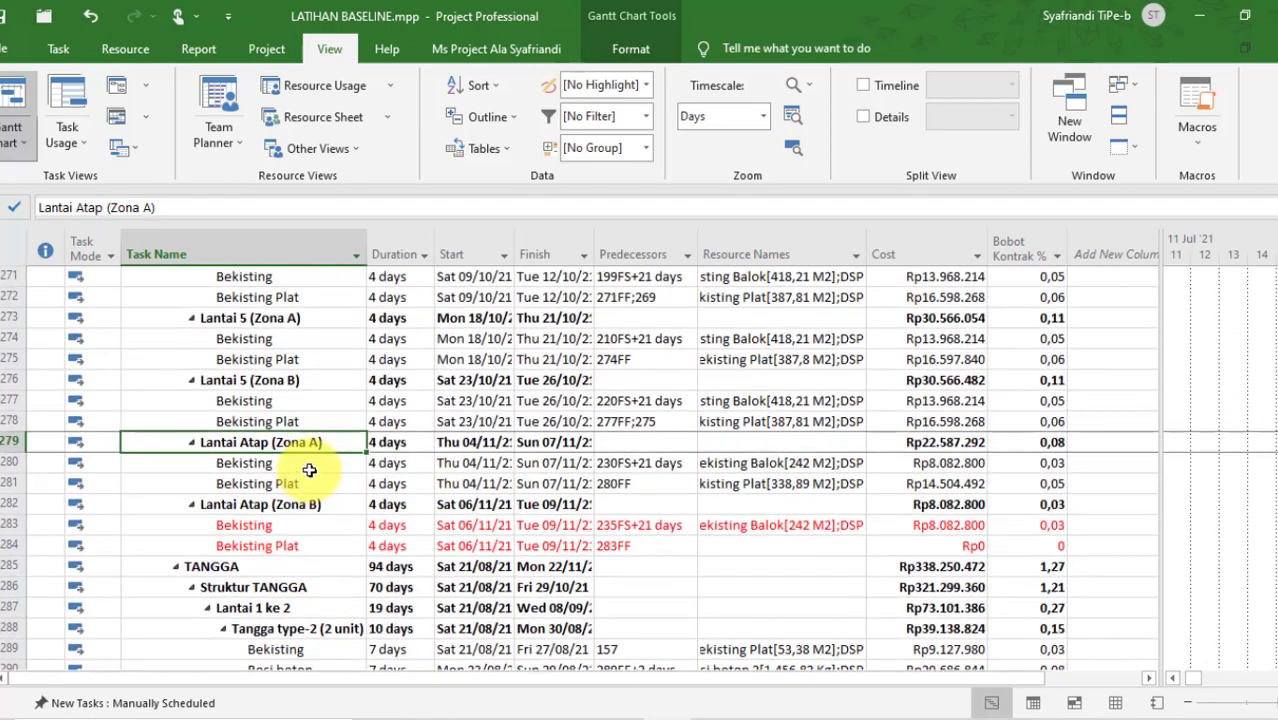
scroll(309, 470, "up", 8)
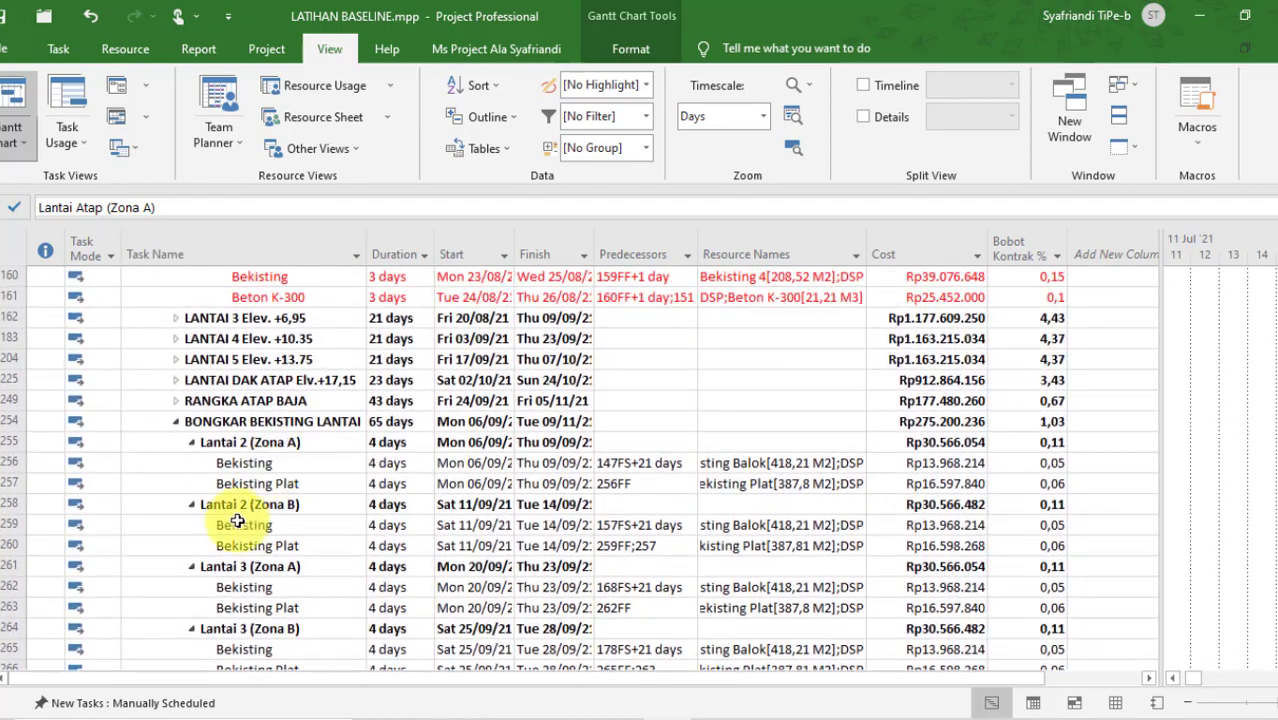
- Select the Bobot Kontrak % values from Lantai 2 (Zona A)'s Bekisting through Lantai 3 (Zona A) under BONGKAR BEKISTING LANTAI
left_click(285, 464)
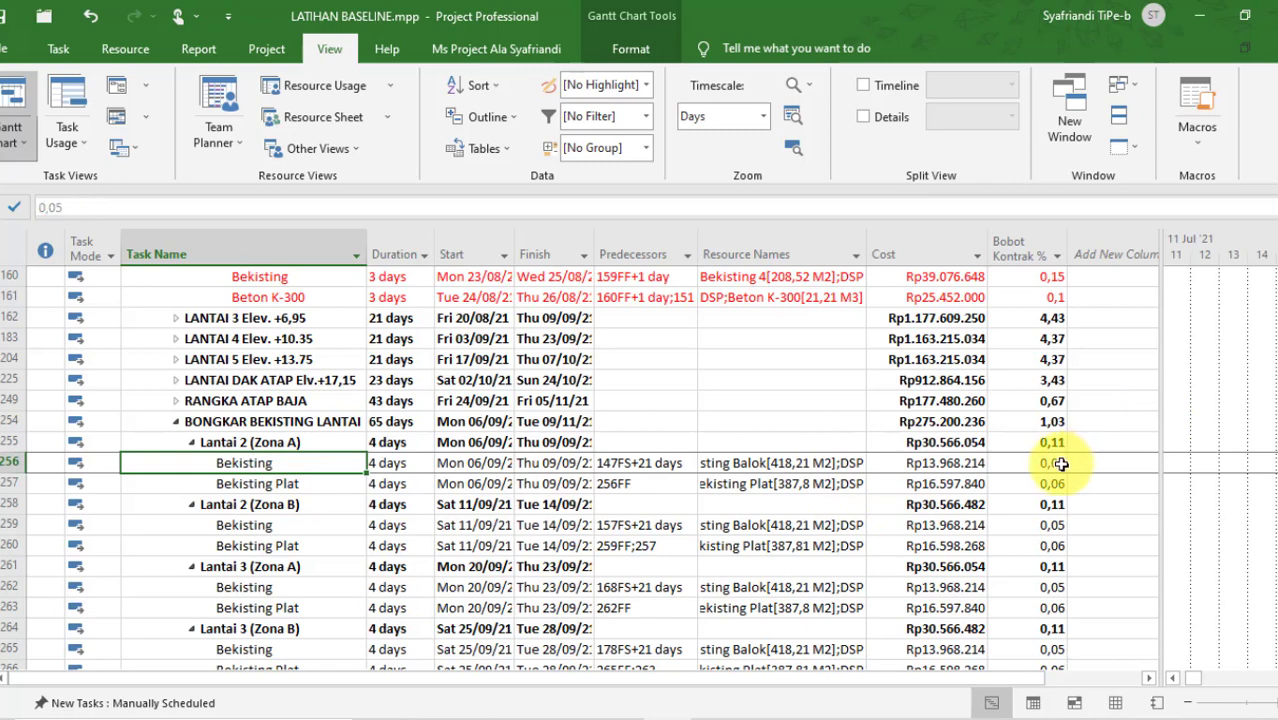
left_click_drag(1061, 464, 1058, 569)
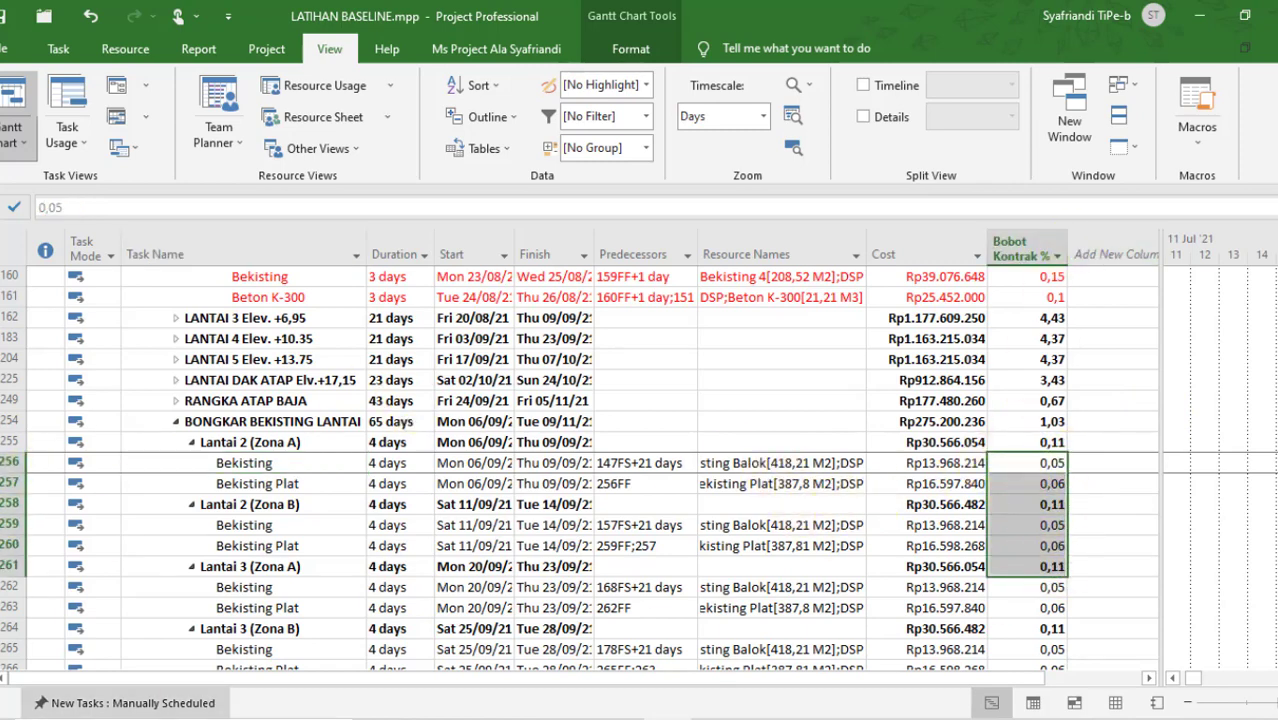
scroll(247, 504, "down", 1)
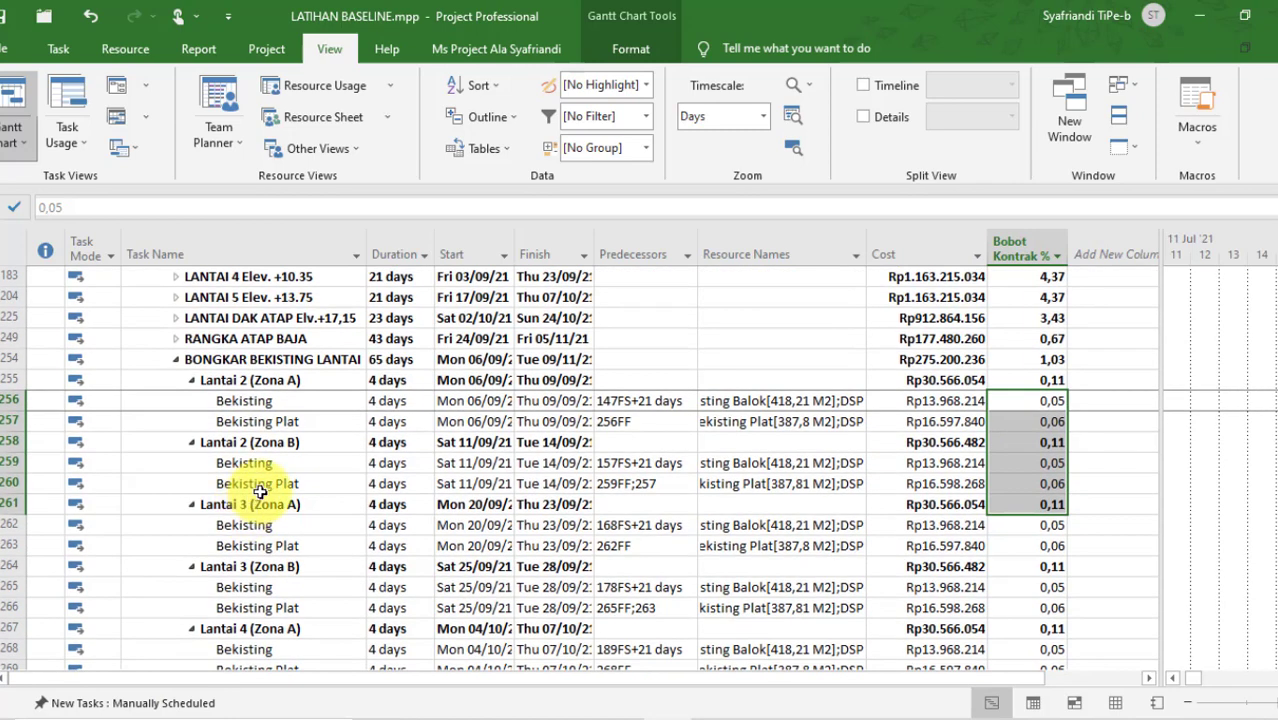
- Look through the TANGGA structure tasks from Lantai 1 ke 2 up to Lantai 5 ke Atap
scroll(259, 491, "down", 8)
left_click(259, 483)
scroll(258, 510, "down", 7)
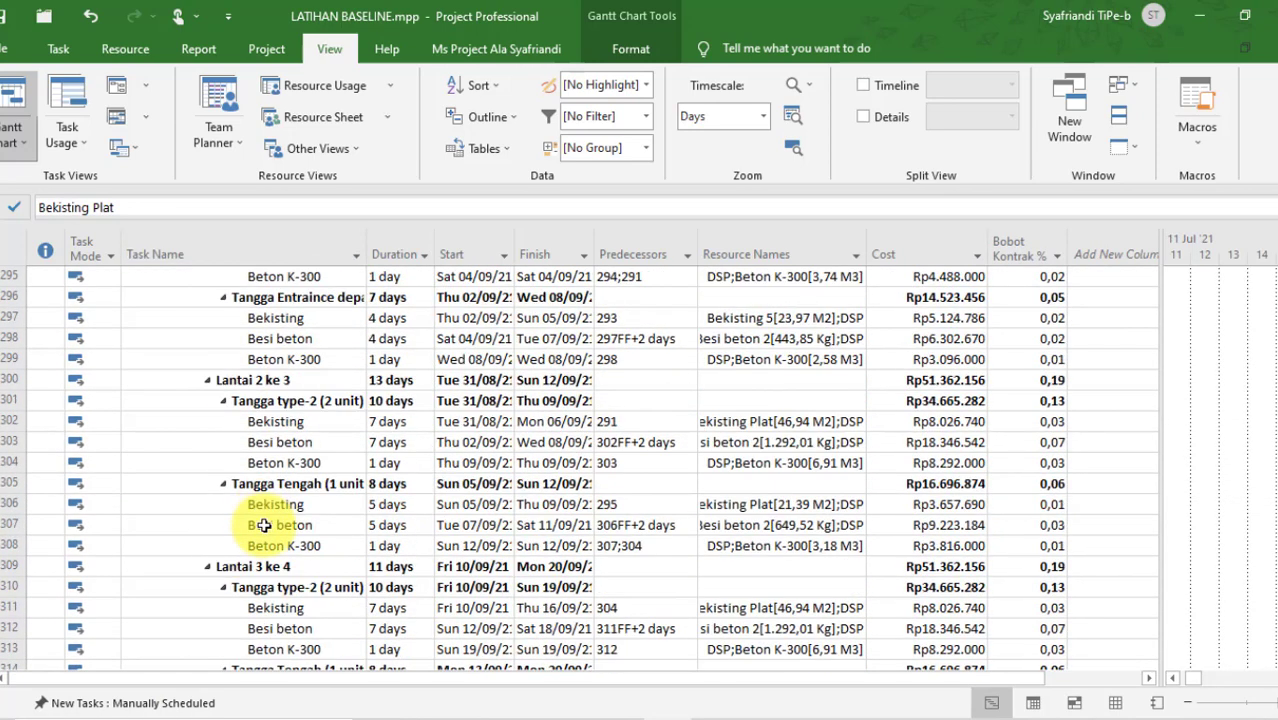
scroll(296, 507, "down", 8)
- Search the task names for "baja" and look through the finishing and FASADE tasks around the match
left_click(301, 500)
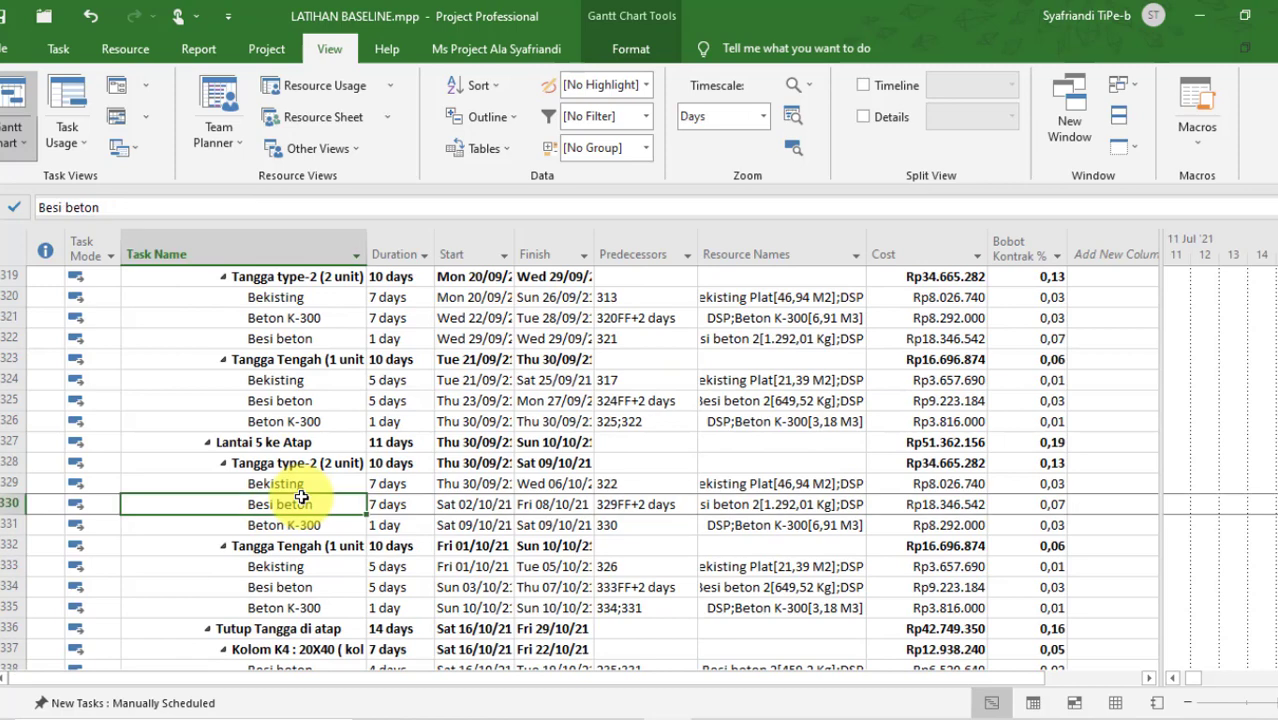
key("ctrl+f")
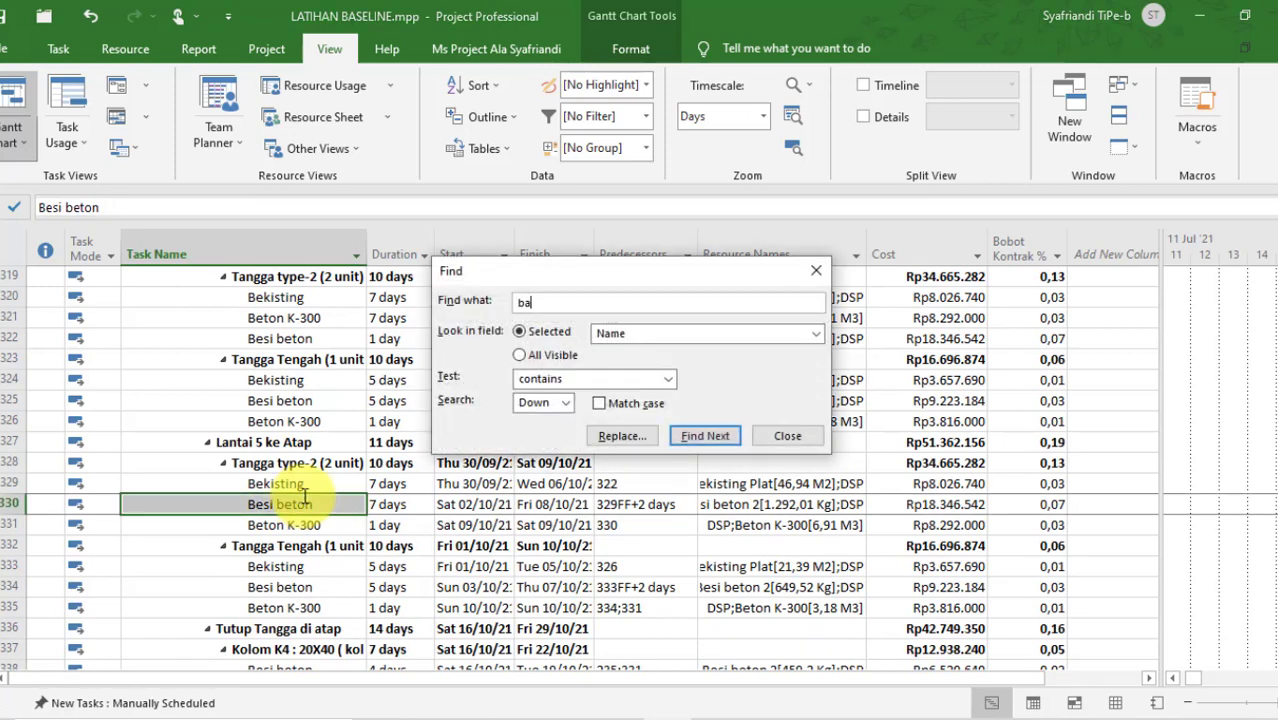
key("Return")
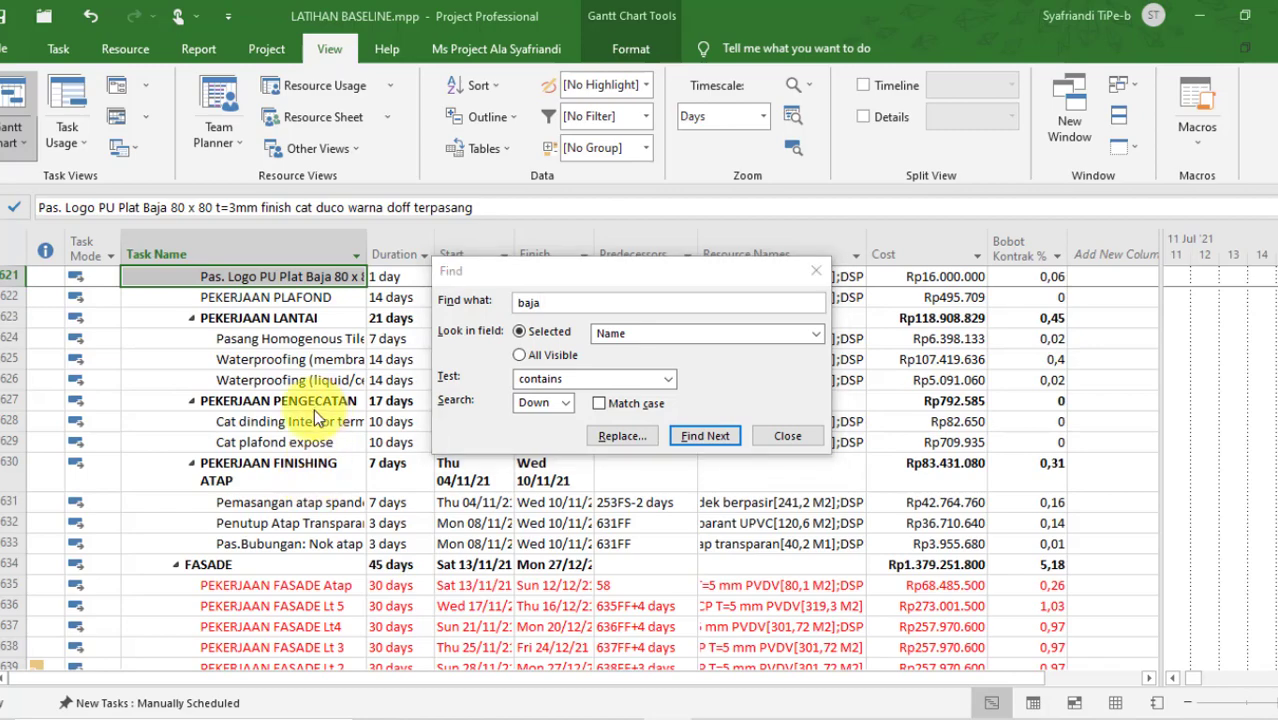
left_click(793, 435)
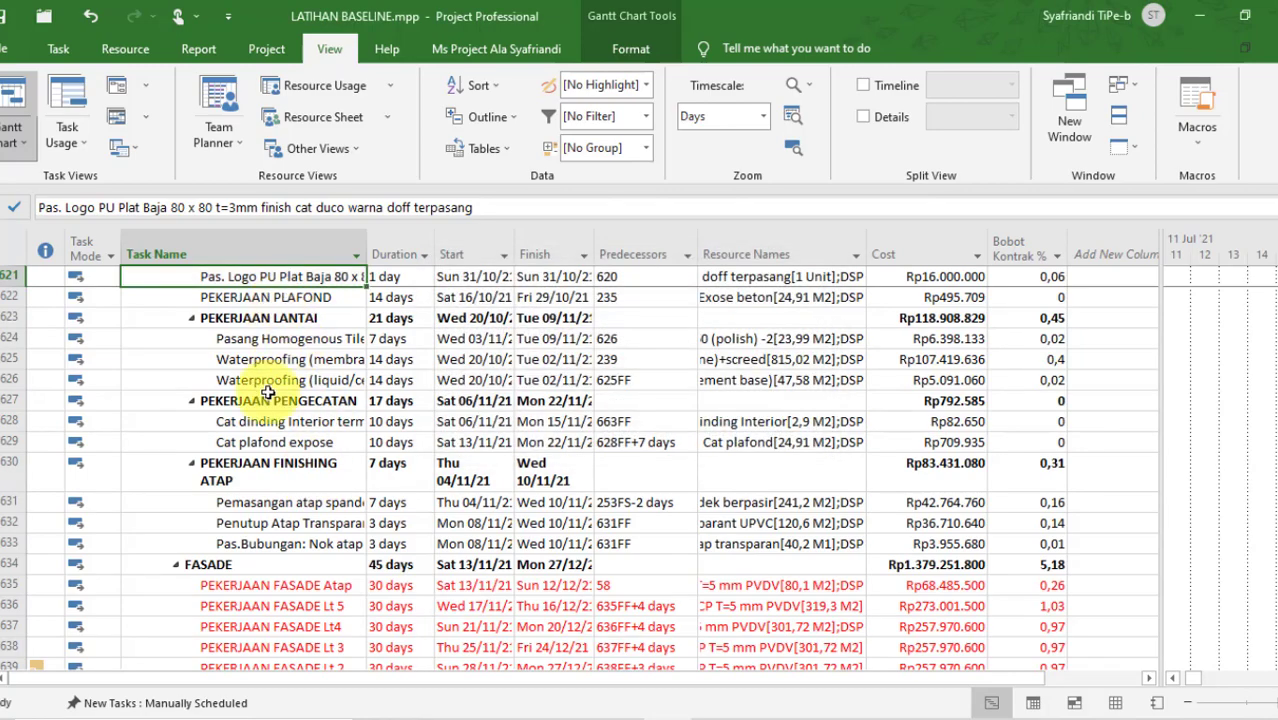
scroll(275, 405, "up", 3)
scroll(285, 408, "down", 4)
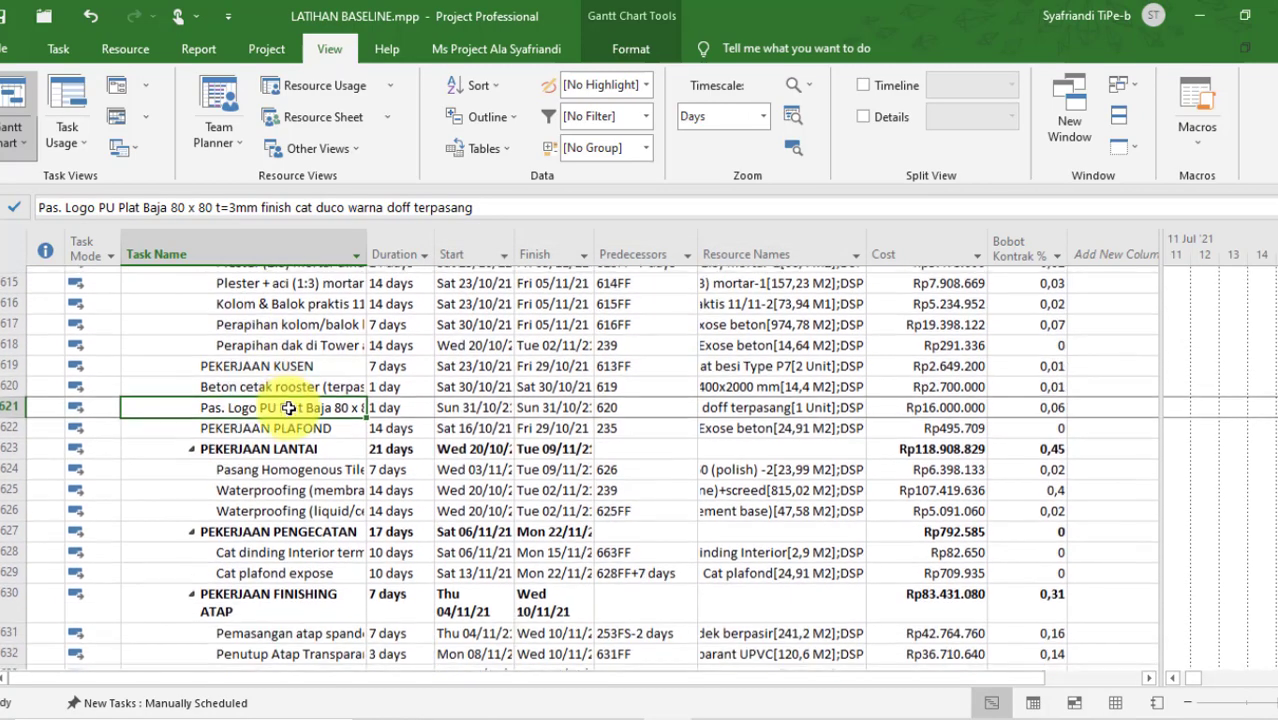
scroll(288, 407, "down", 3)
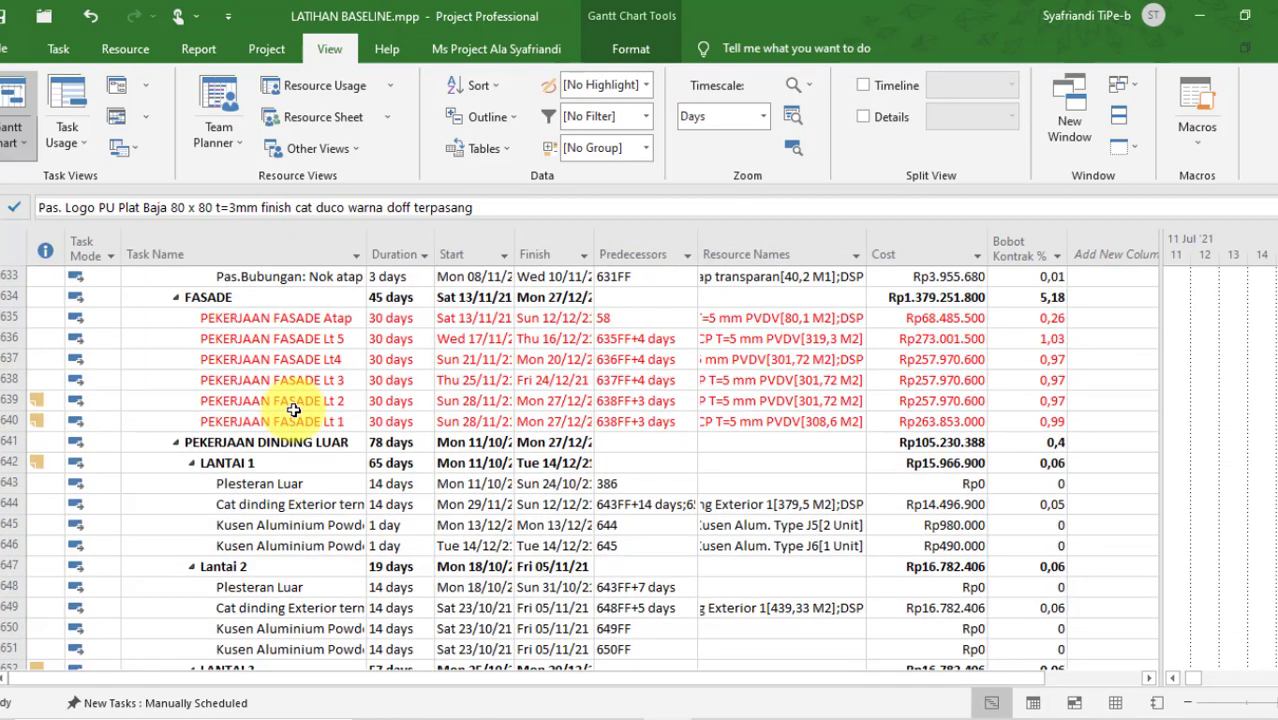
- Repeat the "baja" search until the RANGKA ATAP BAJA summary task is reached, and end the search
key("ctrl+f")
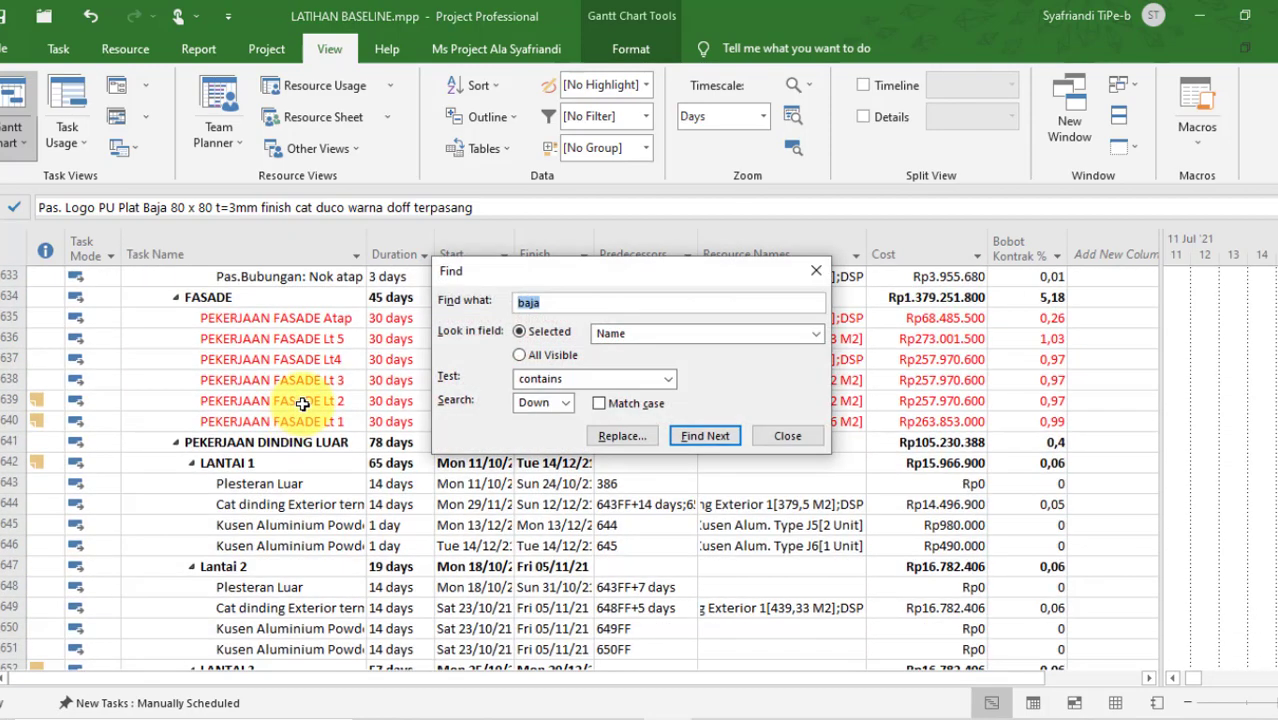
key("Return")
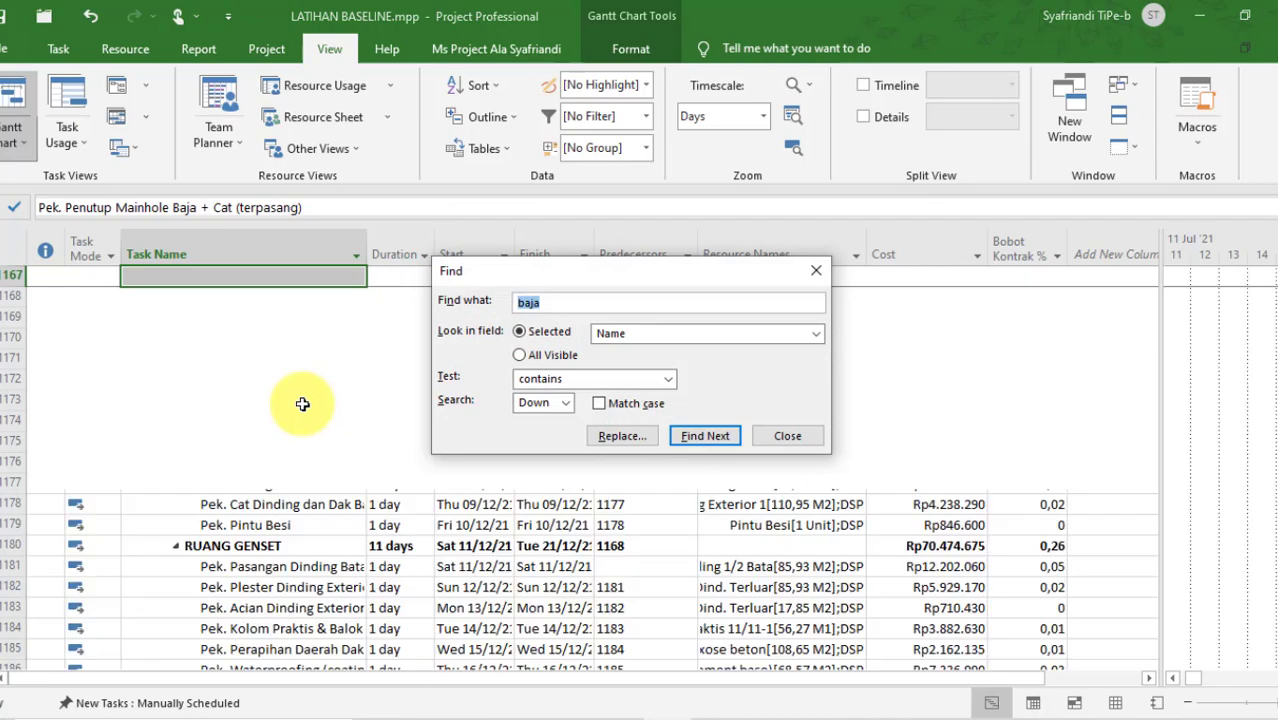
key("Return")
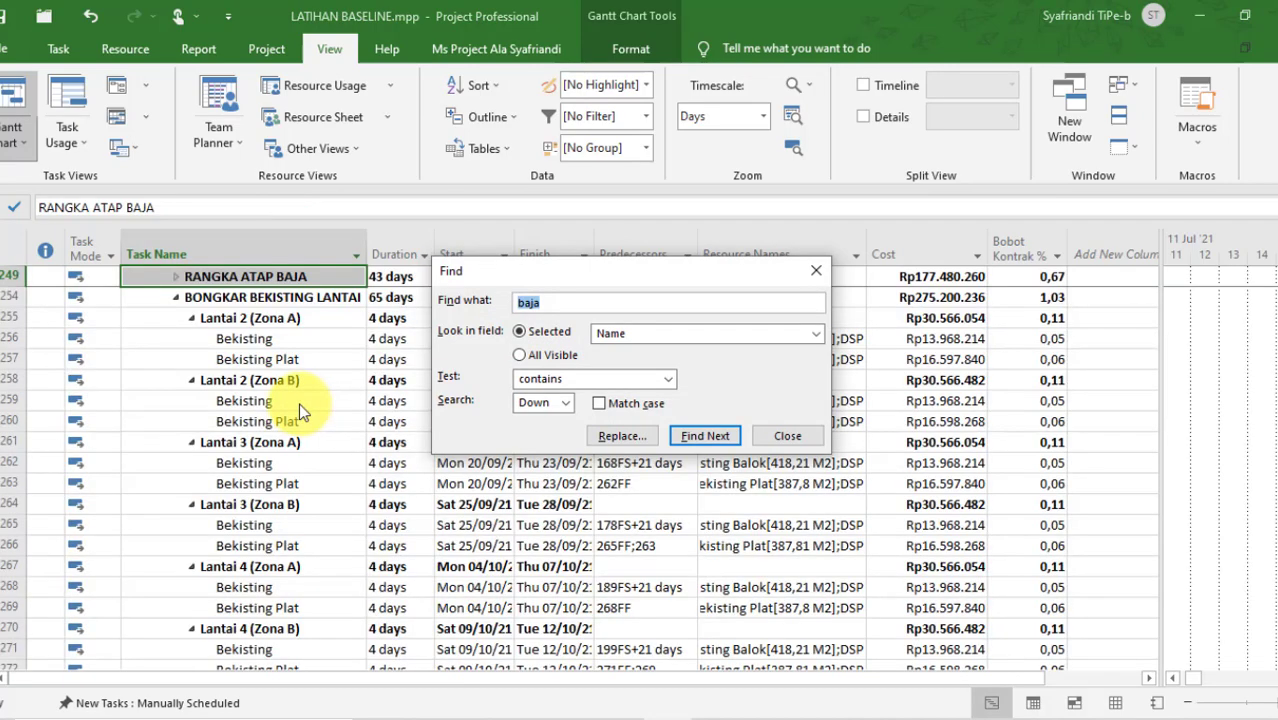
type("1")
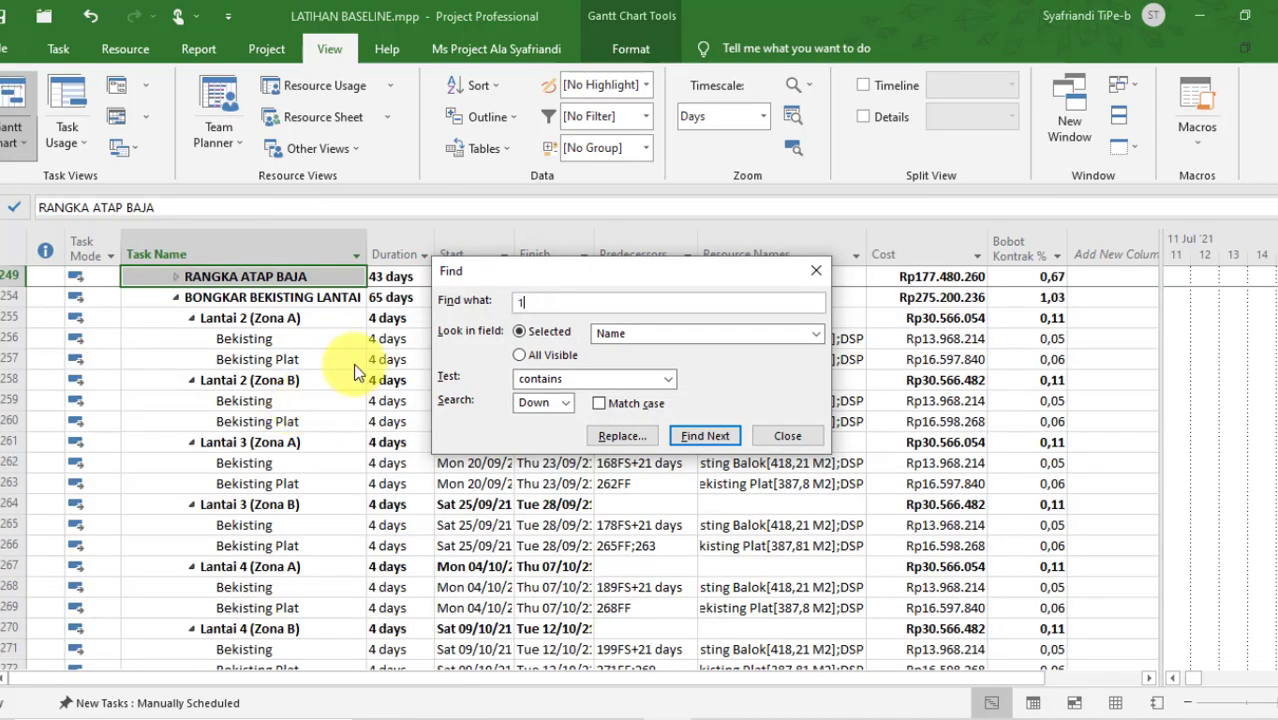
left_click(791, 436)
- Expand the RANGKA ATAP BAJA summary task and collapse BONGKAR BEKISTING LANTAI
left_click(265, 380)
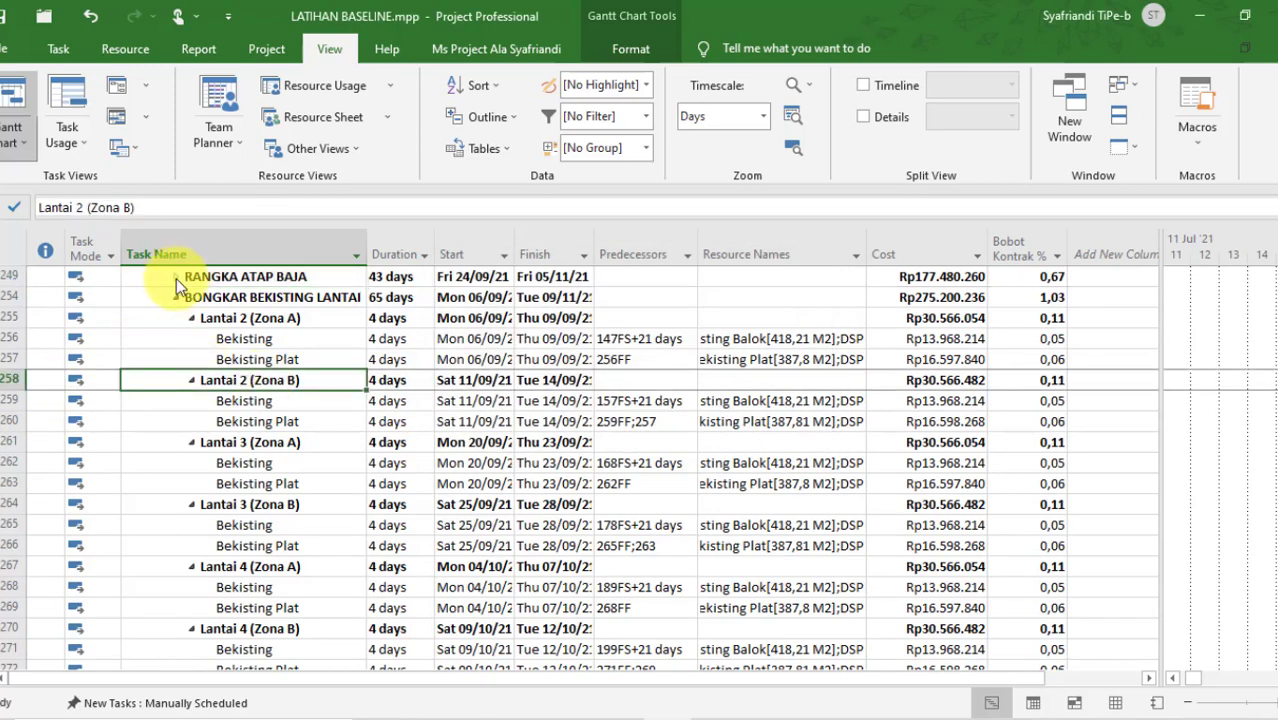
left_click(176, 278)
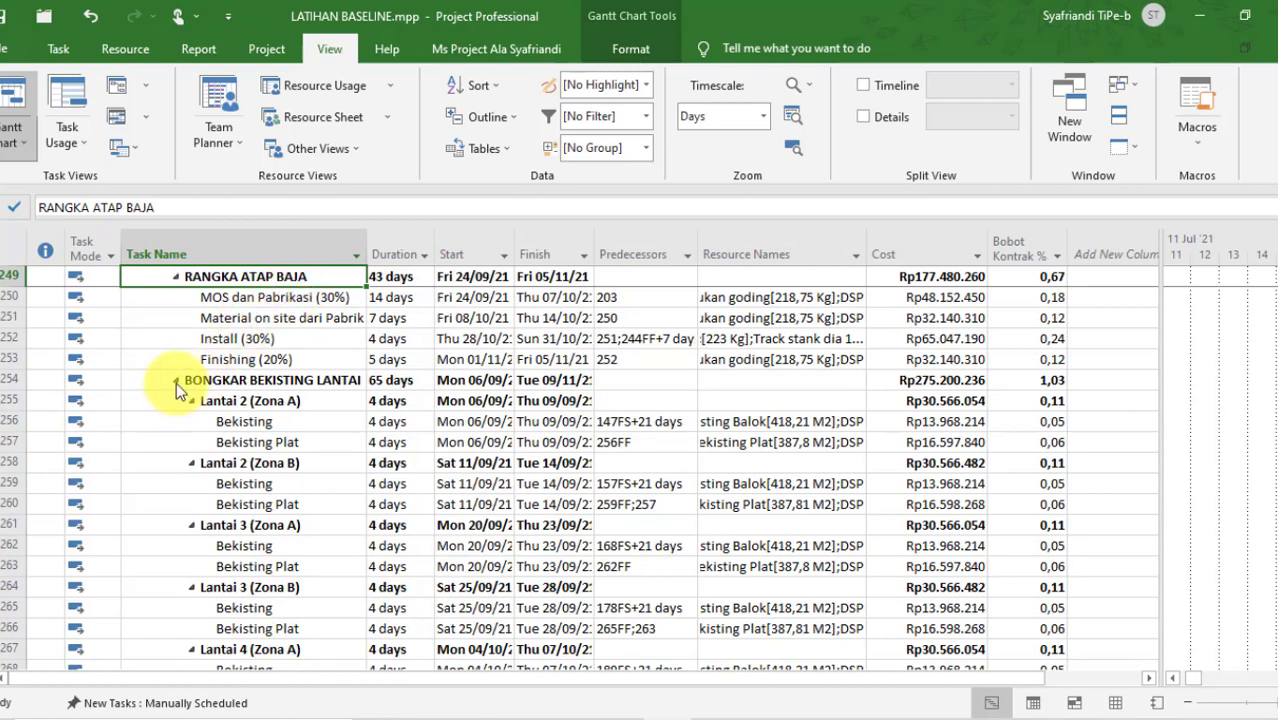
left_click(186, 381)
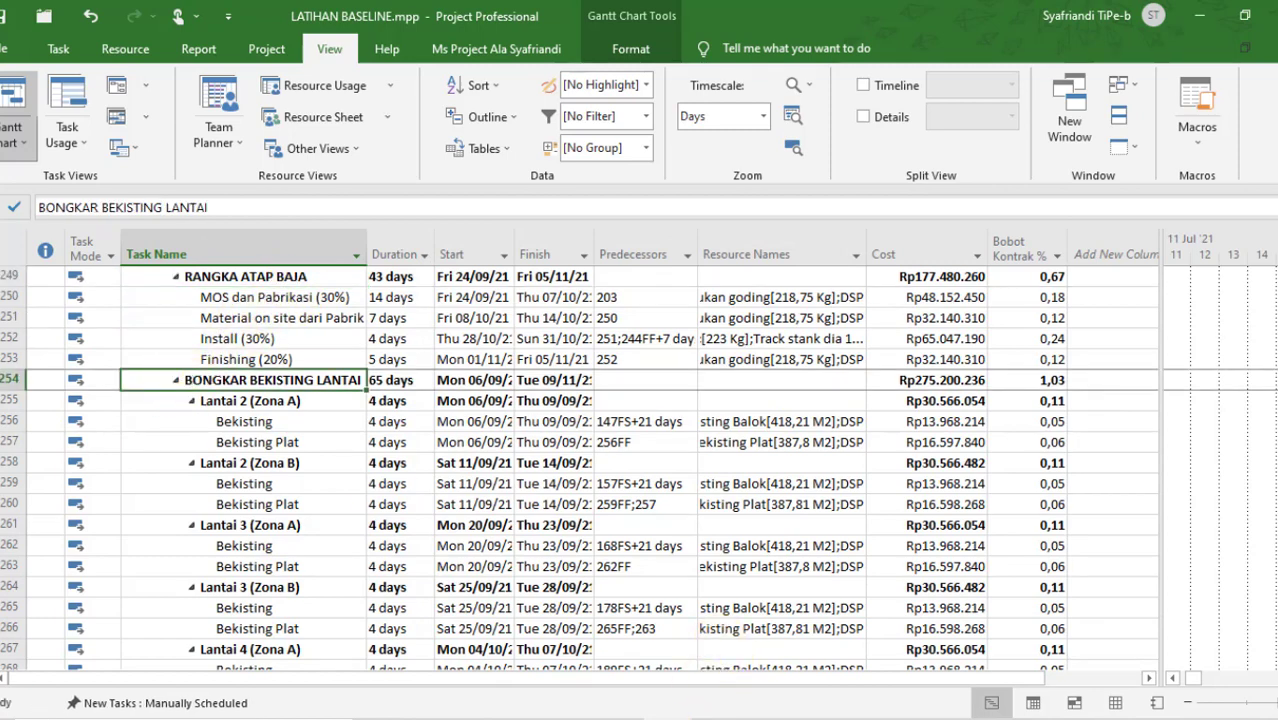
left_click(186, 380)
- Switch to the Excel BOQ3 sheet, search for "baja" and review the items listed under RANGKA ATAP BAJA
key("alt+Tab")
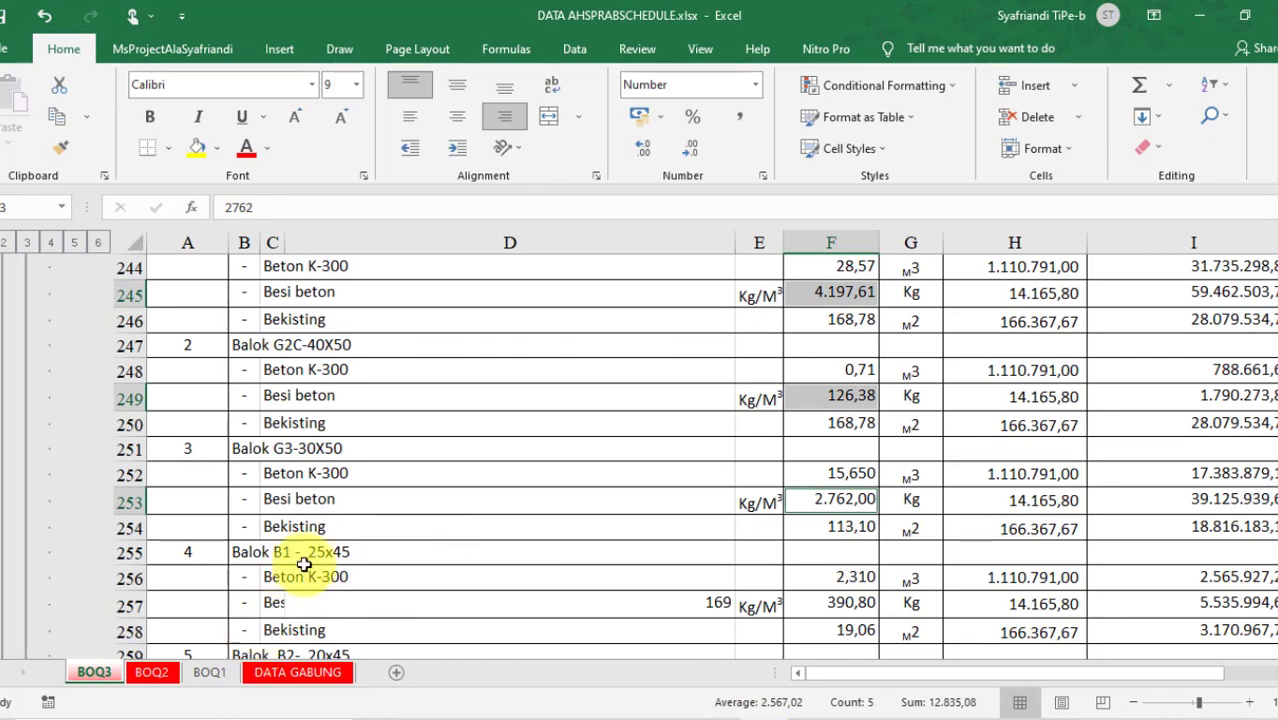
left_click(428, 418)
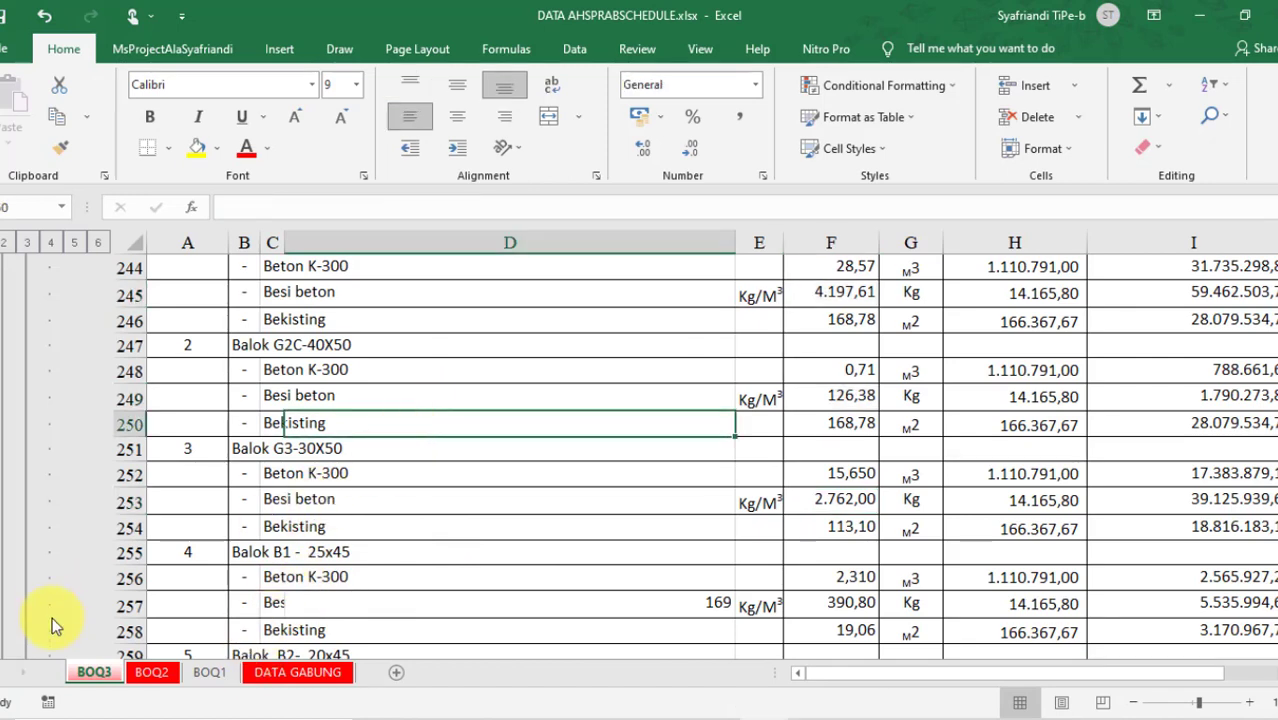
left_click(364, 574)
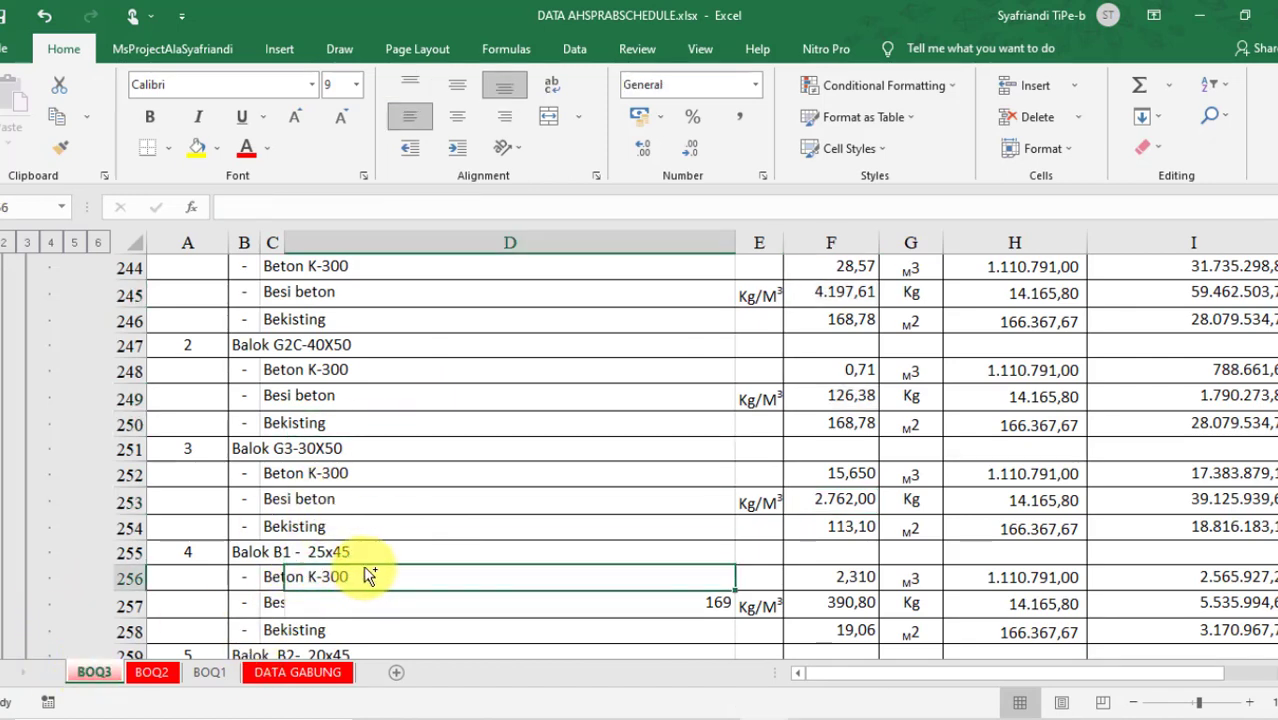
key("ctrl+f")
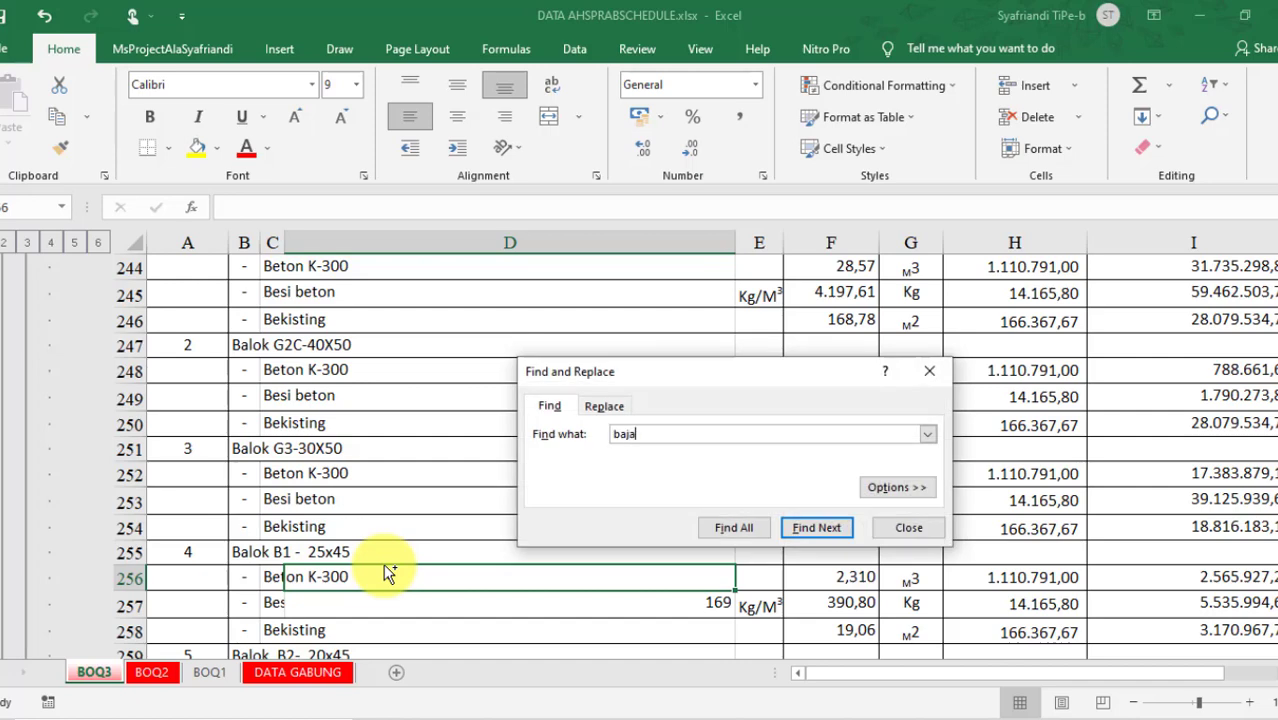
key("Return")
key("Escape")
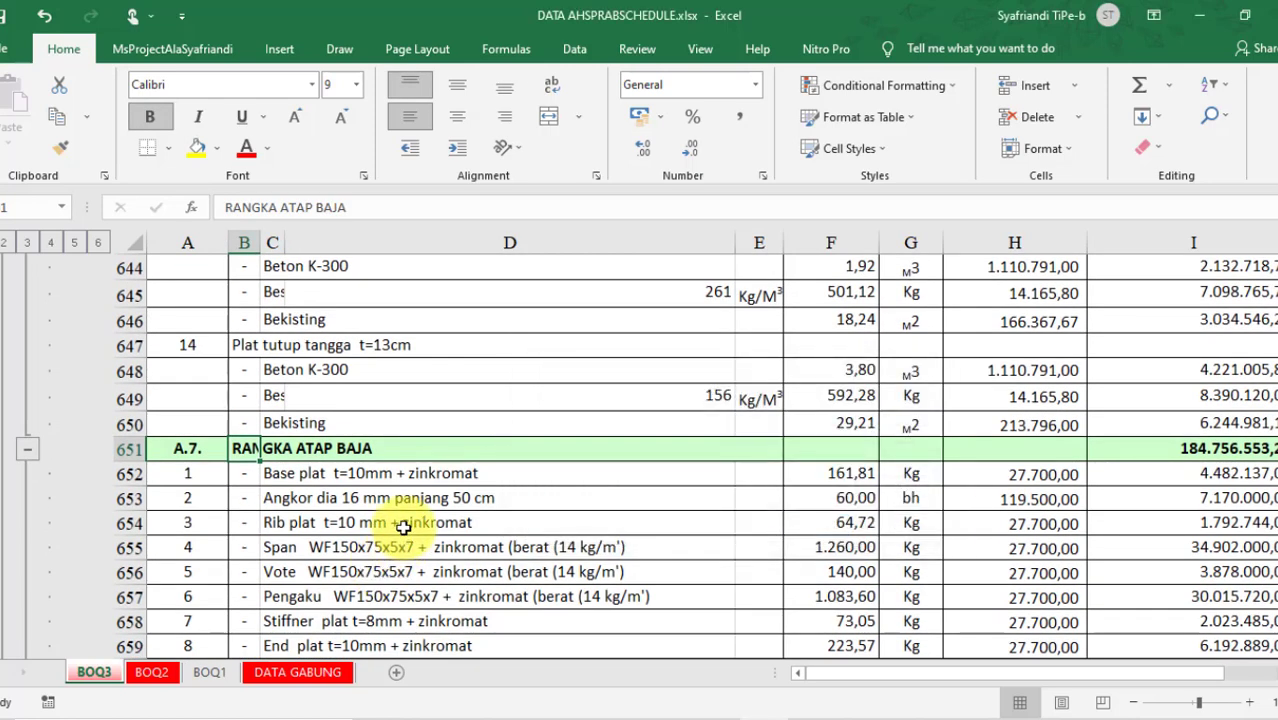
scroll(405, 525, "down", 3)
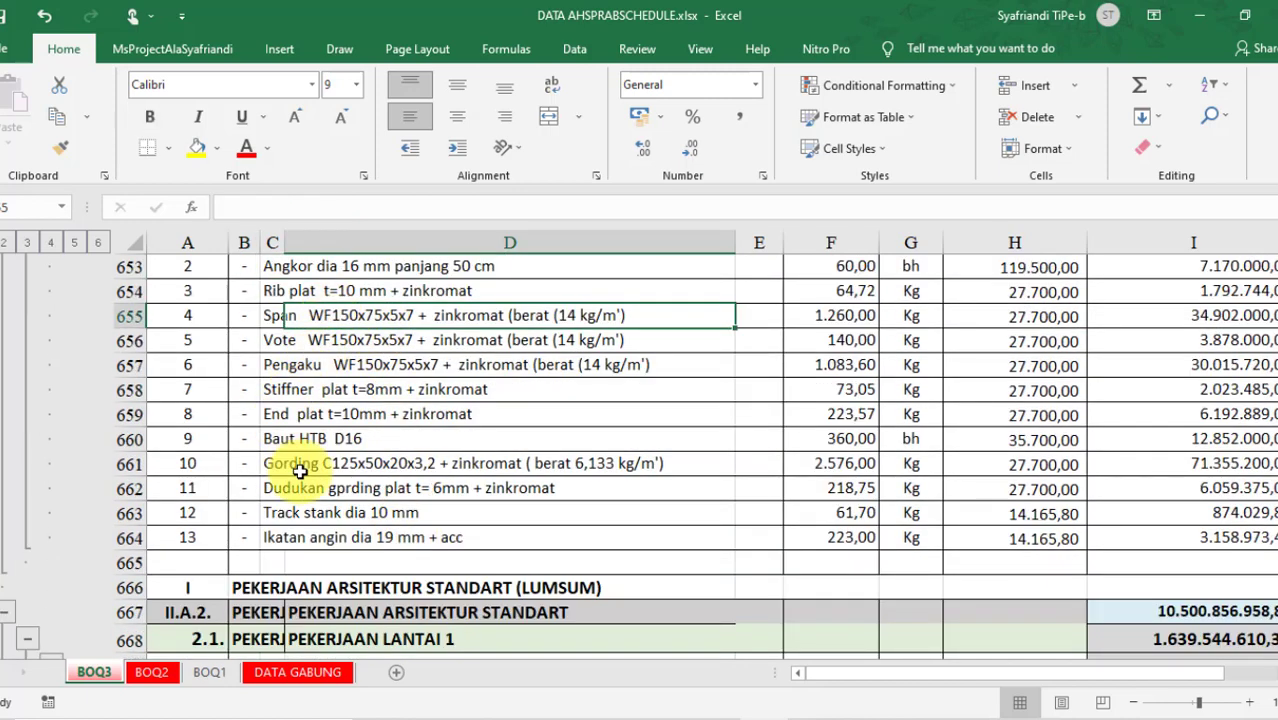
left_click_drag(290, 465, 286, 440)
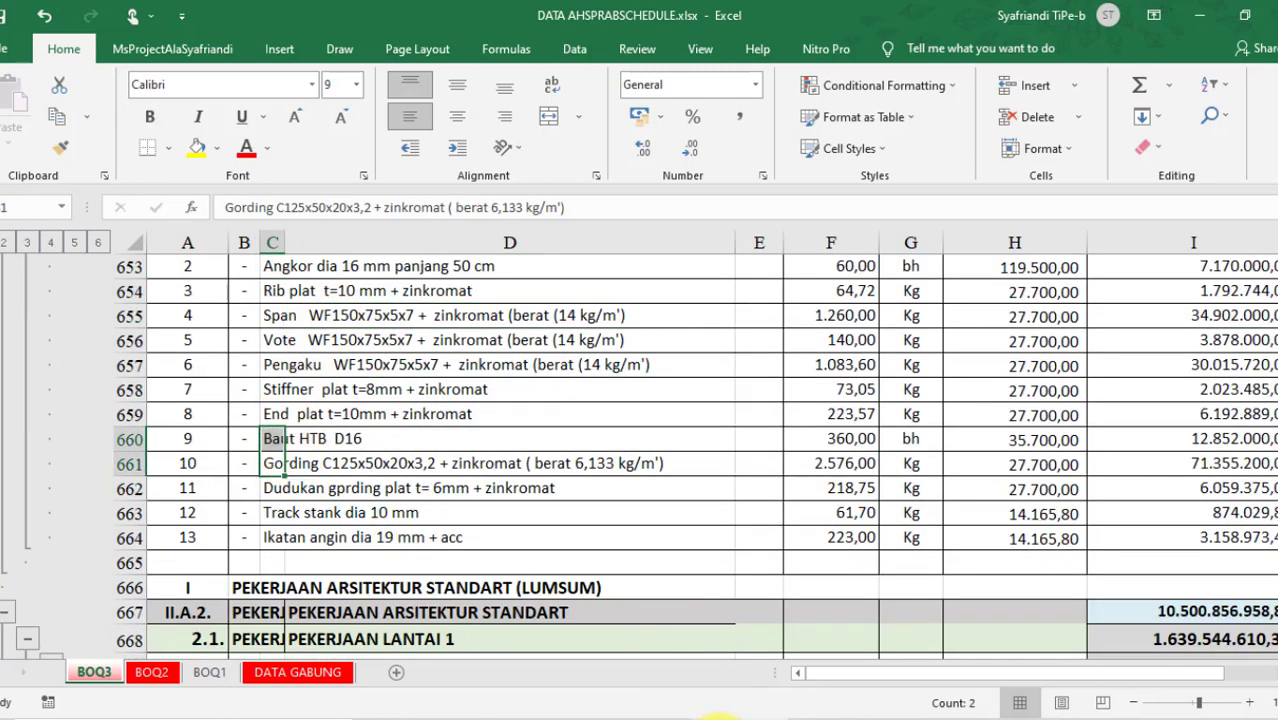
- Return to Microsoft Project and review the four RANGKA ATAP BAJA tasks from MOS dan Pabrikasi (30%) to Finishing (20%)
left_click(660, 716)
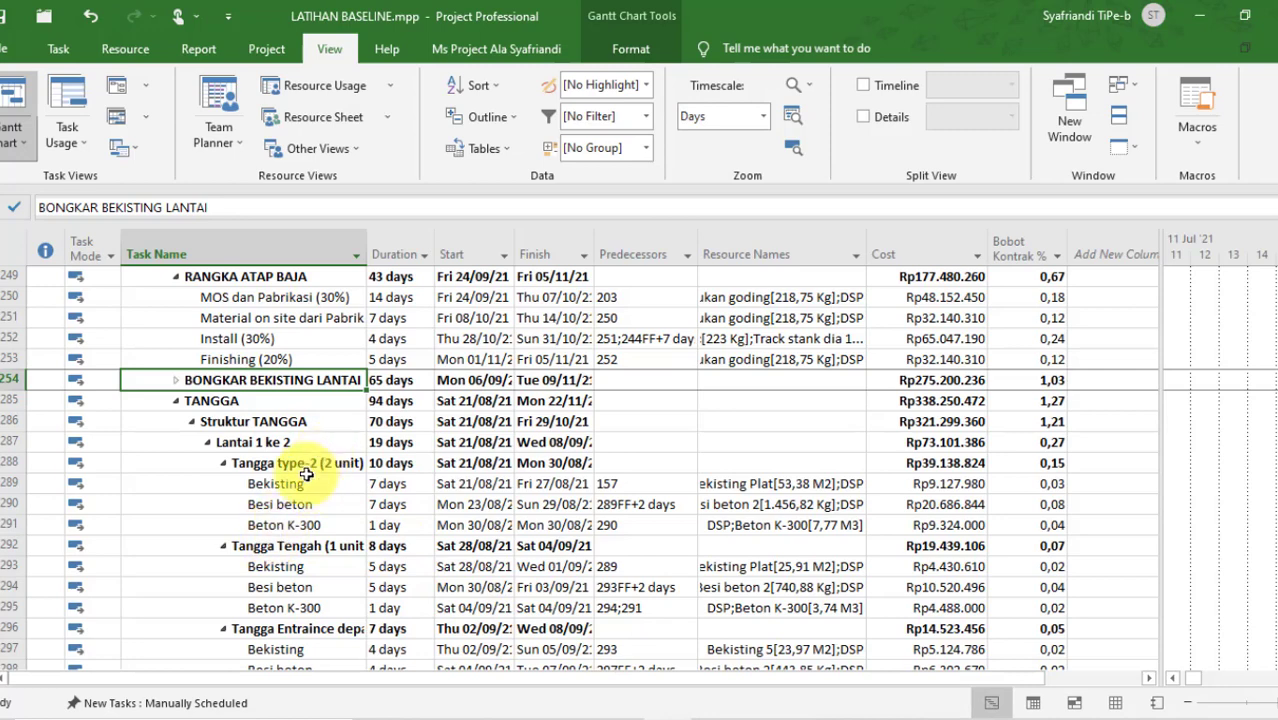
left_click_drag(285, 302, 316, 362)
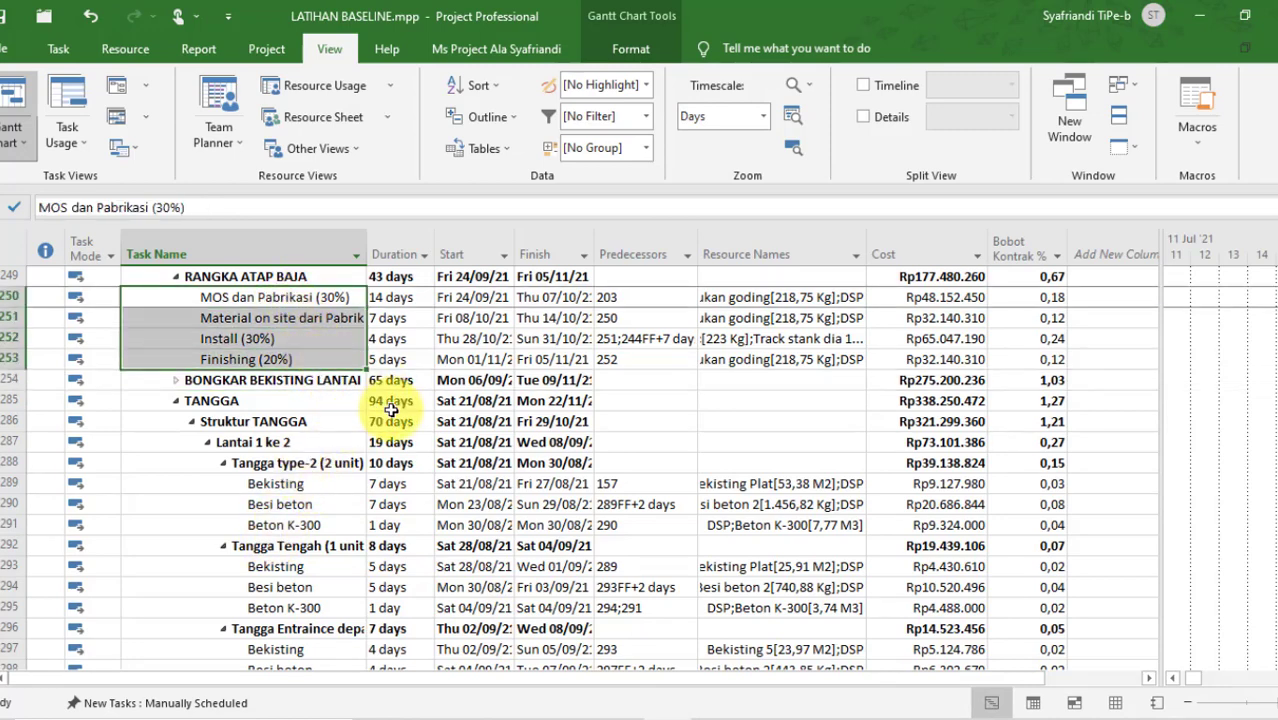
left_click(398, 463)
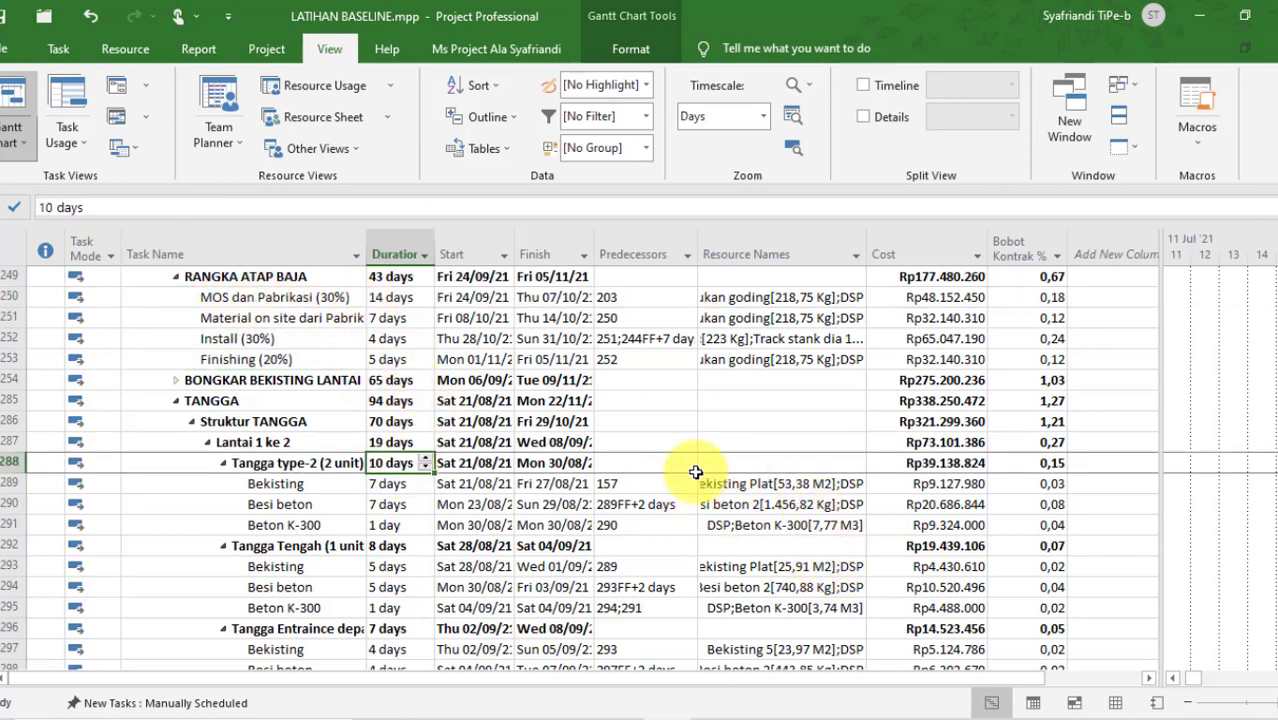
- Check the 30% resource assignments of the MOS dan Pabrikasi (30%) task in a split view, and close the split
left_click(287, 303)
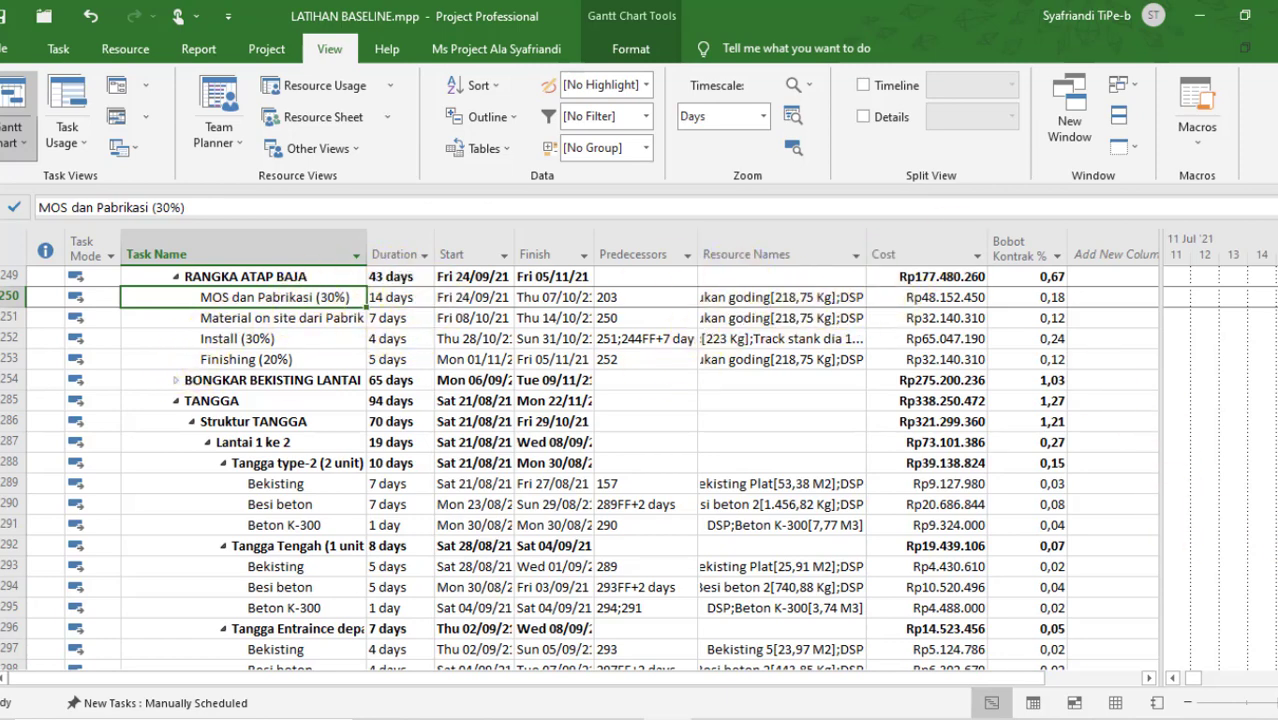
left_click_drag(1272, 668, 1258, 371)
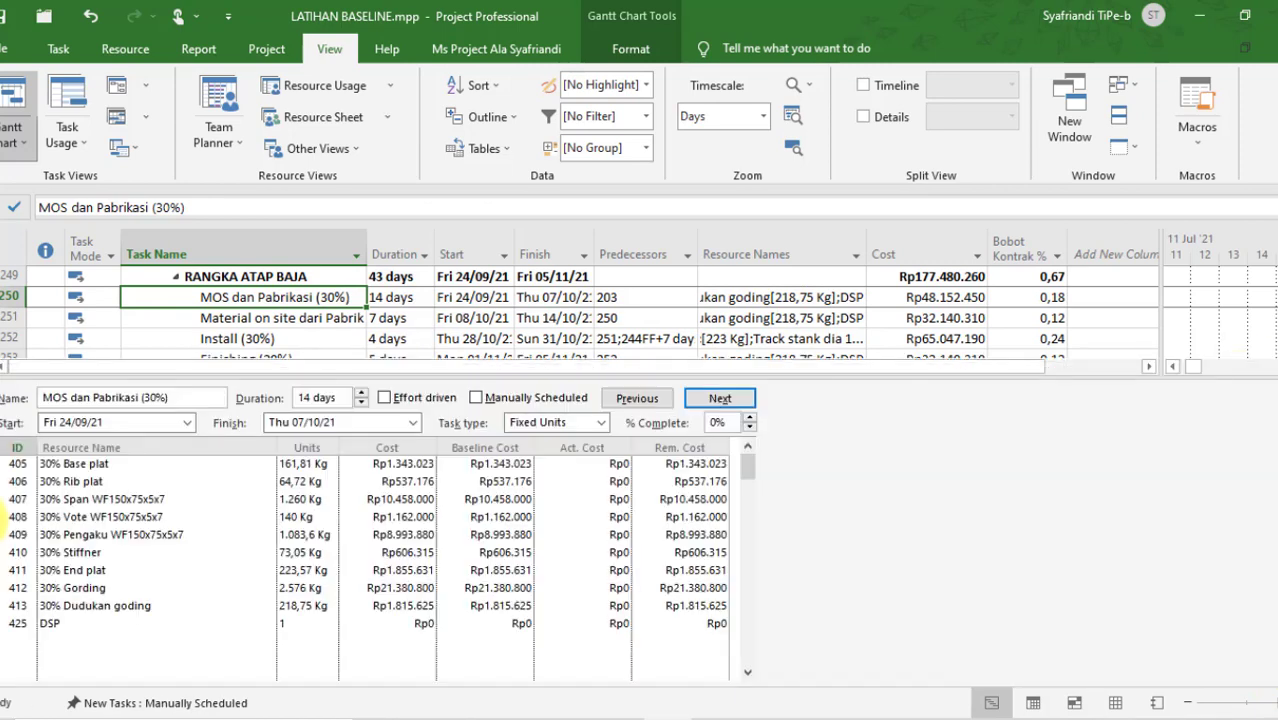
left_click(130, 481)
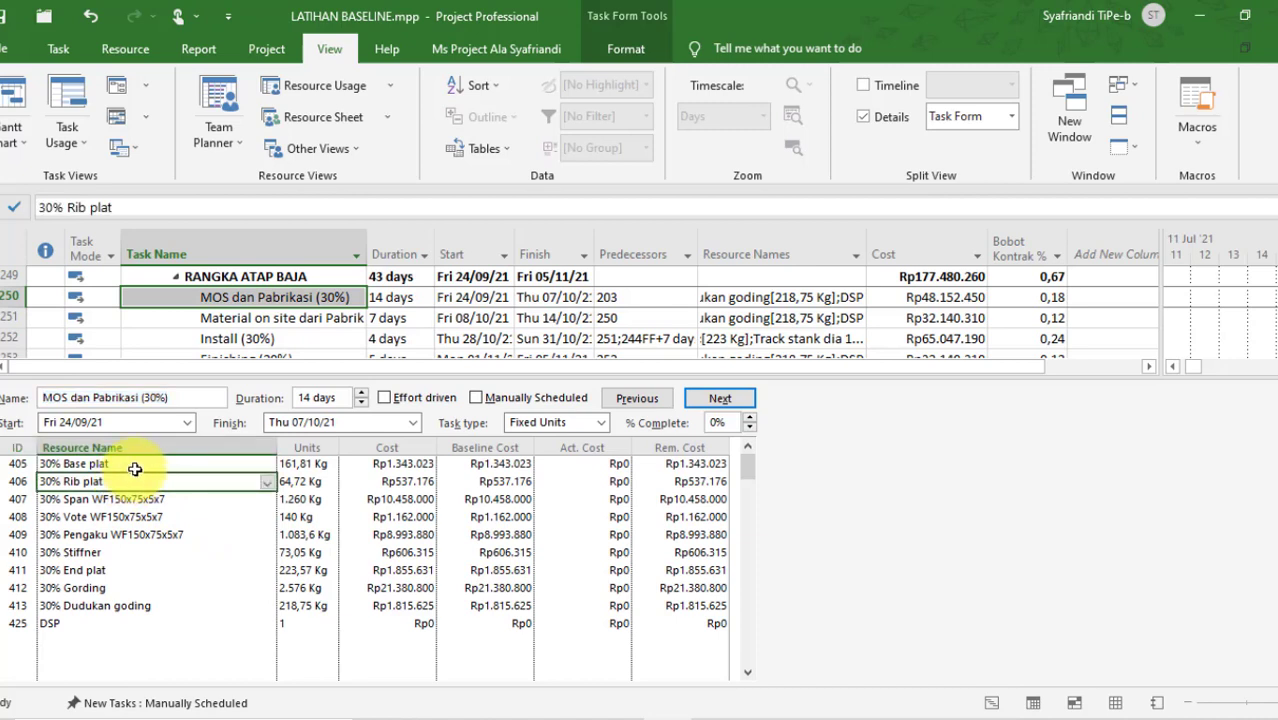
left_click(135, 465)
left_click(138, 536)
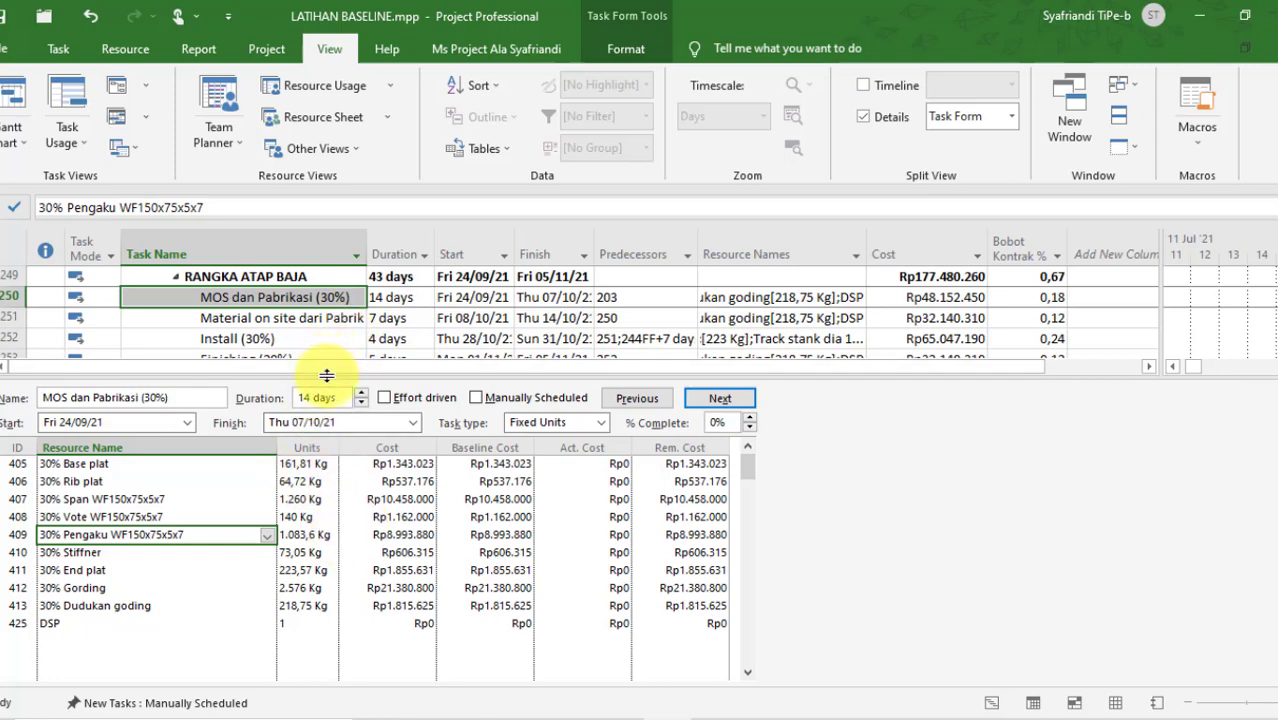
left_click_drag(326, 375, 322, 700)
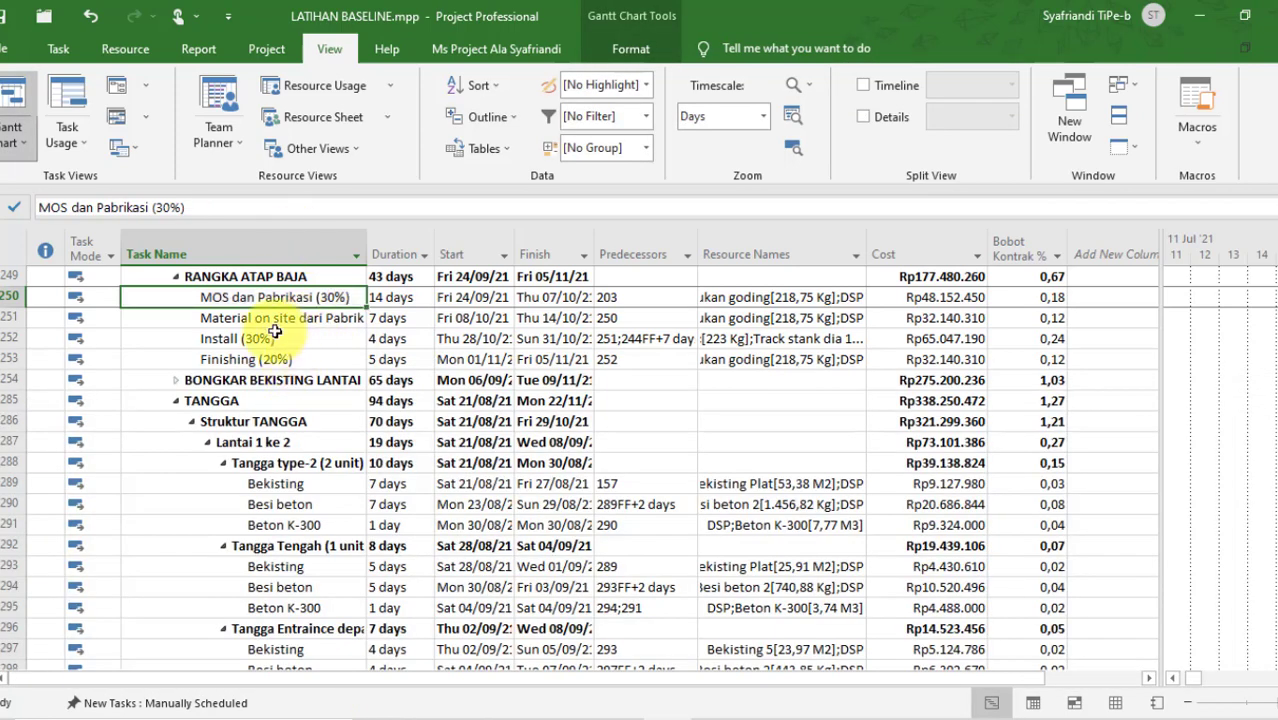
- Widen the Task Name column to fit the full names, and review the MOS dan Pabrikasi (30%) and Material on site dari Pabrikasi (20%) tasks
left_click(272, 320)
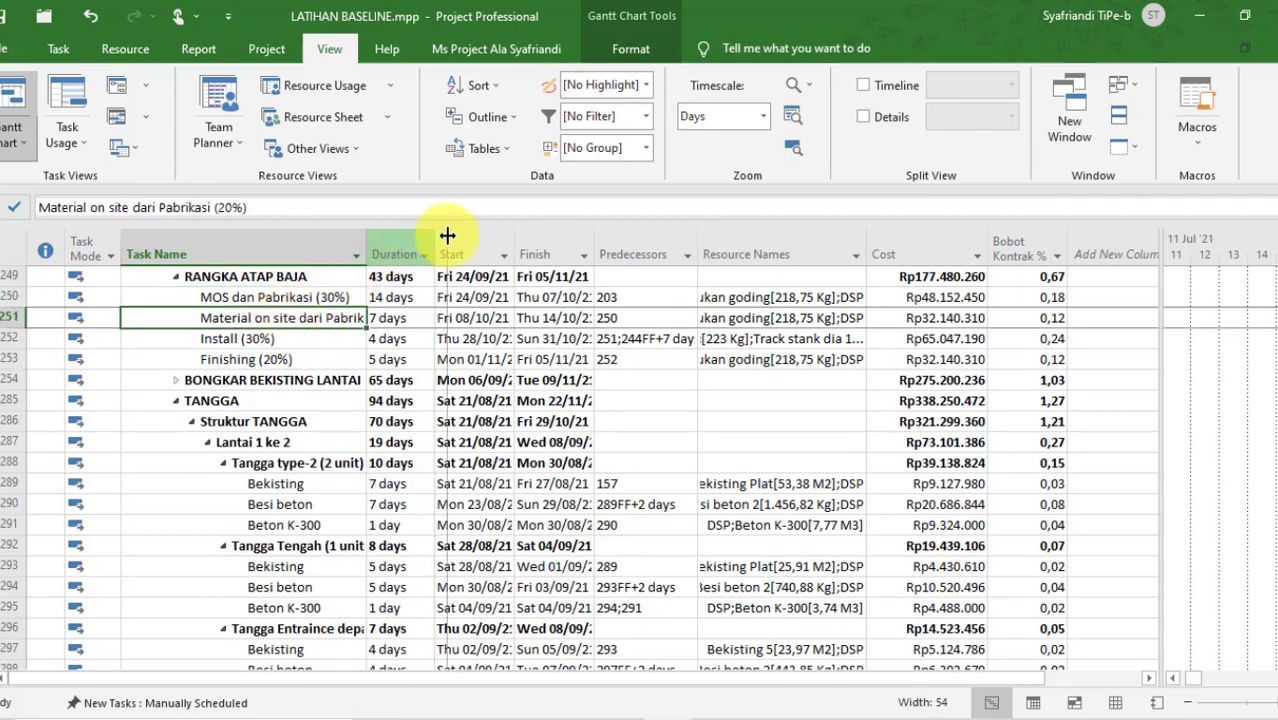
scroll(448, 237, "down", 6)
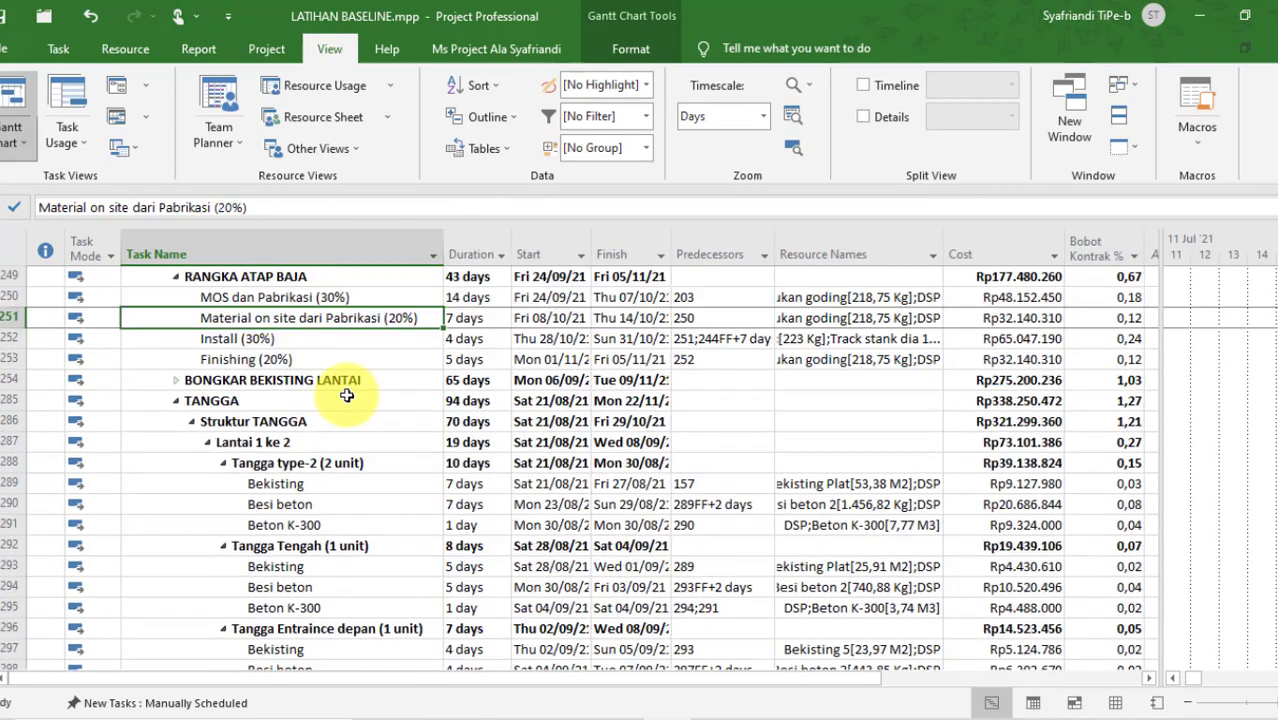
scroll(346, 396, "up", 3)
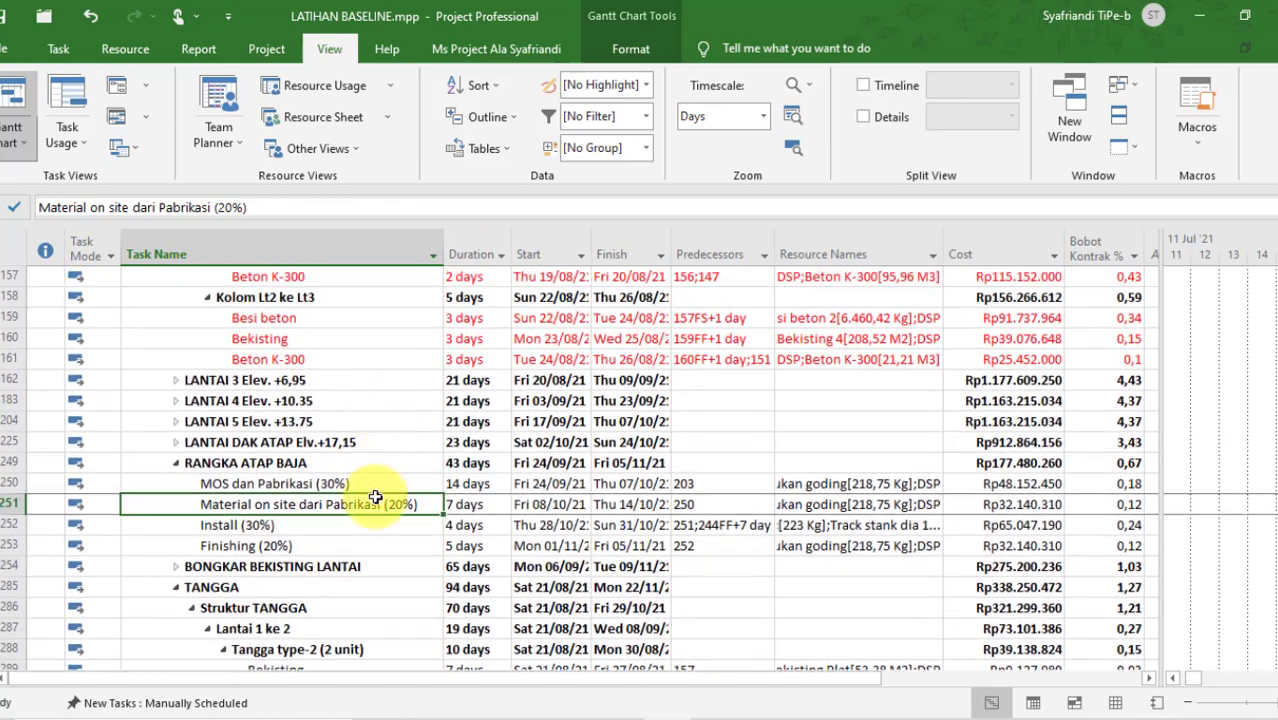
scroll(357, 508, "down", 1)
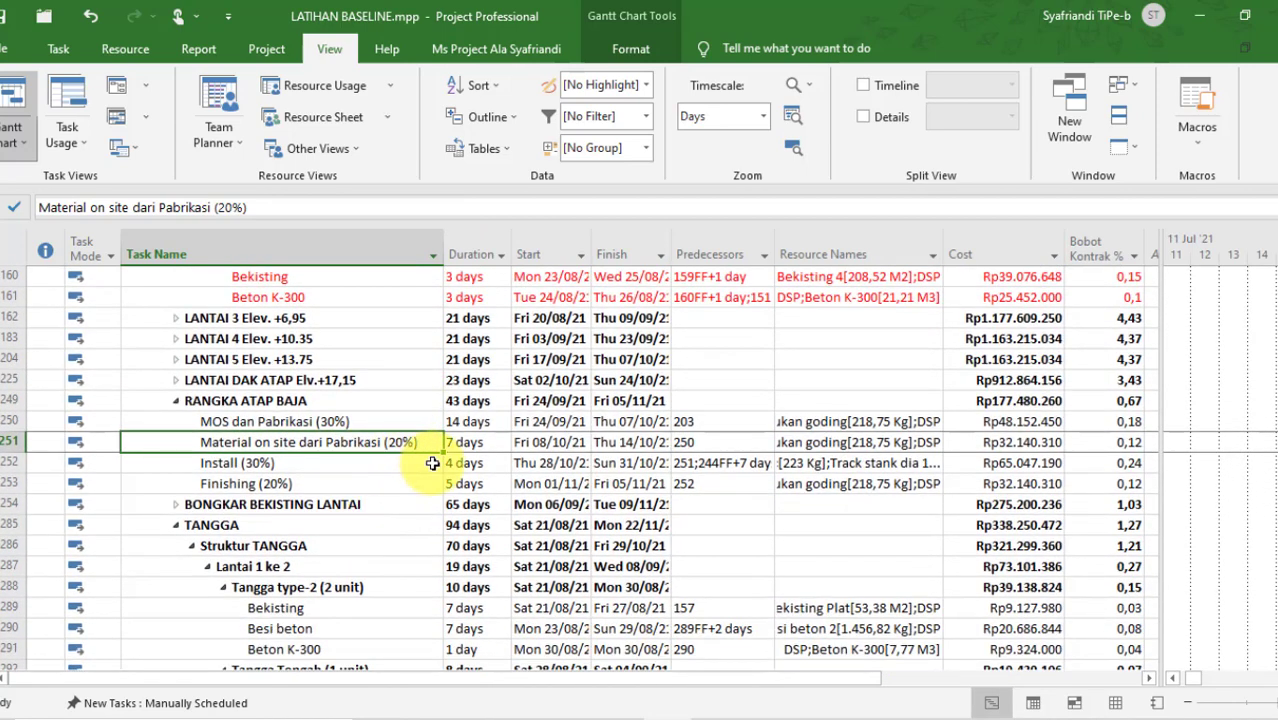
scroll(385, 469, "down", 1)
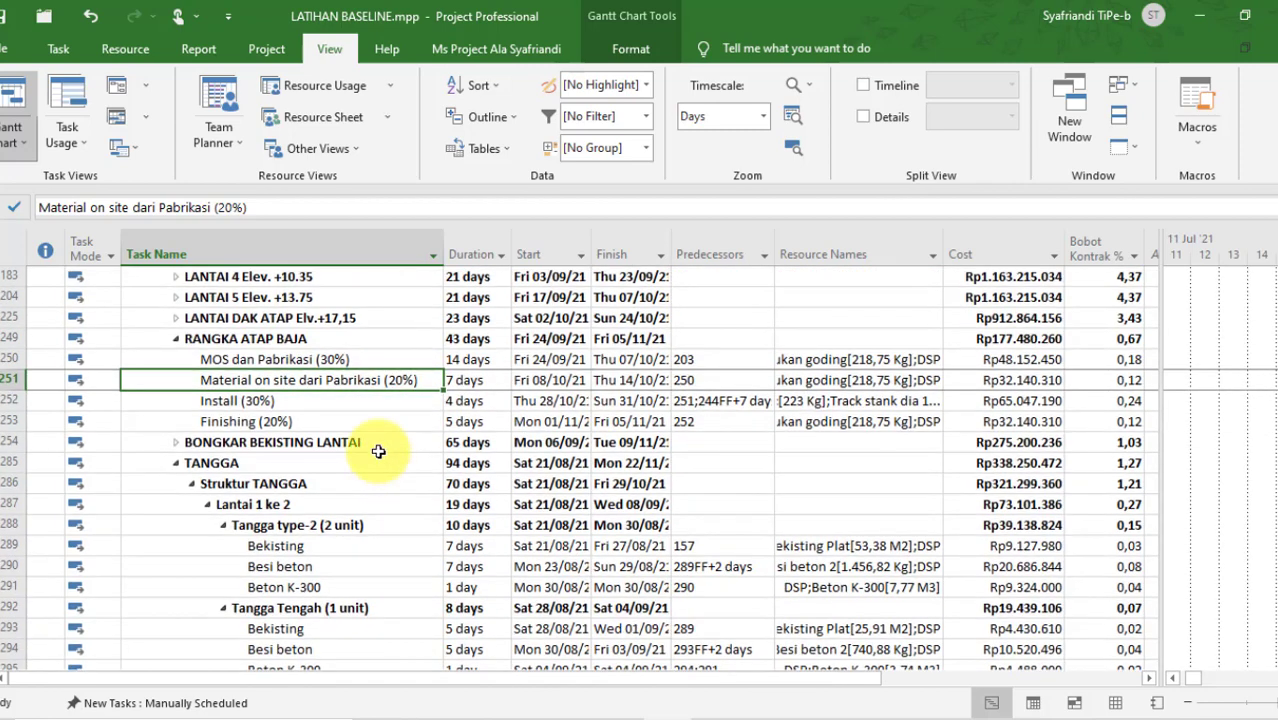
left_click(328, 360)
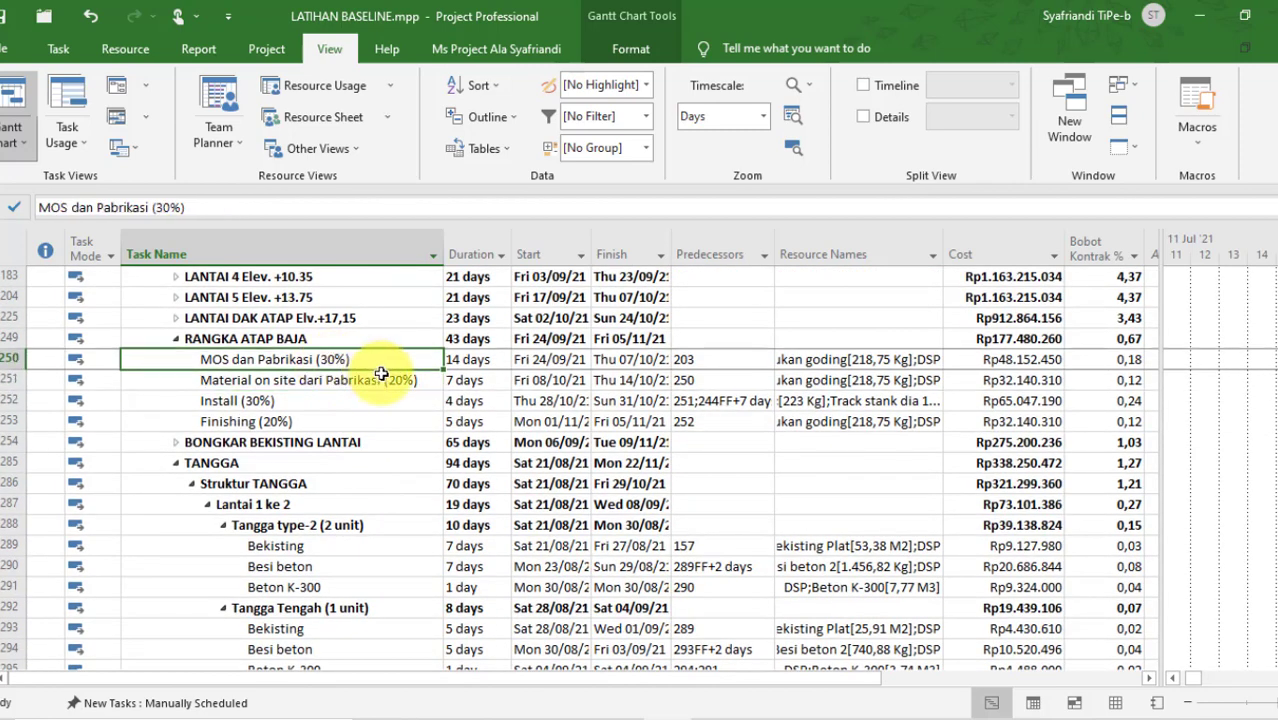
left_click(388, 383)
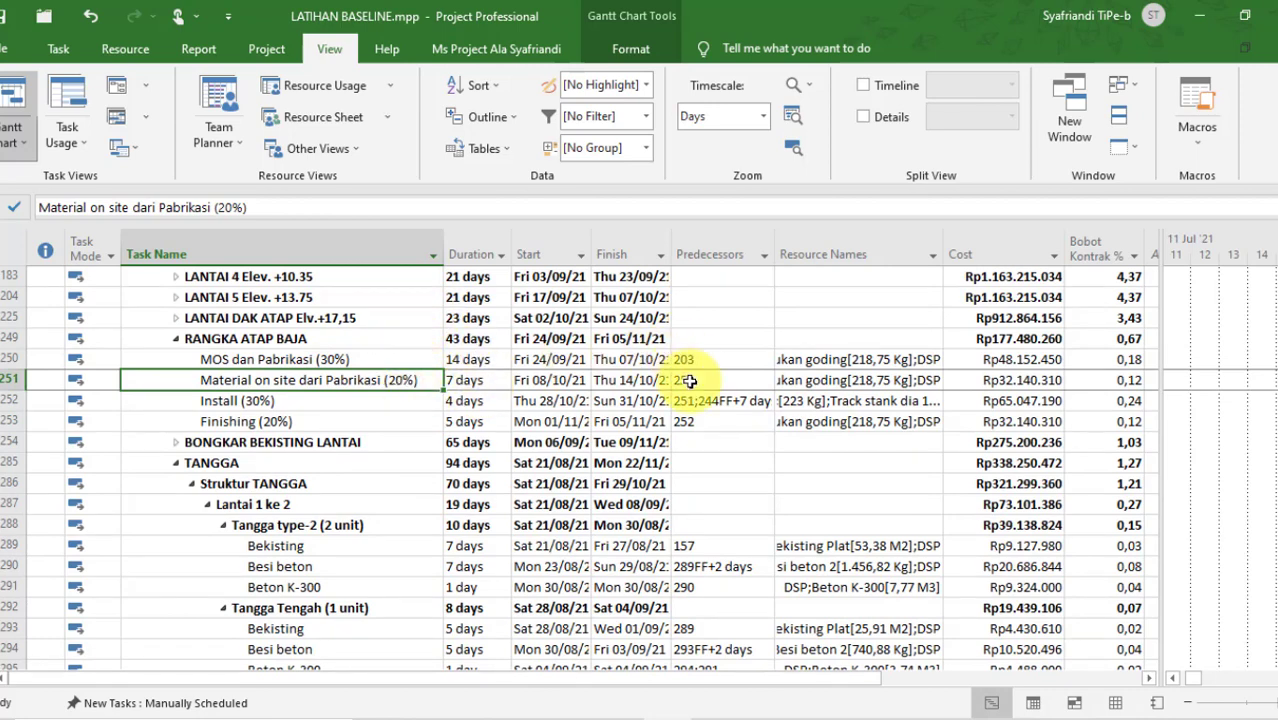
- Split the view below the Install (30%) task and check the resources assigned to it and to Finishing (20%) in the Task Form
left_click(297, 402)
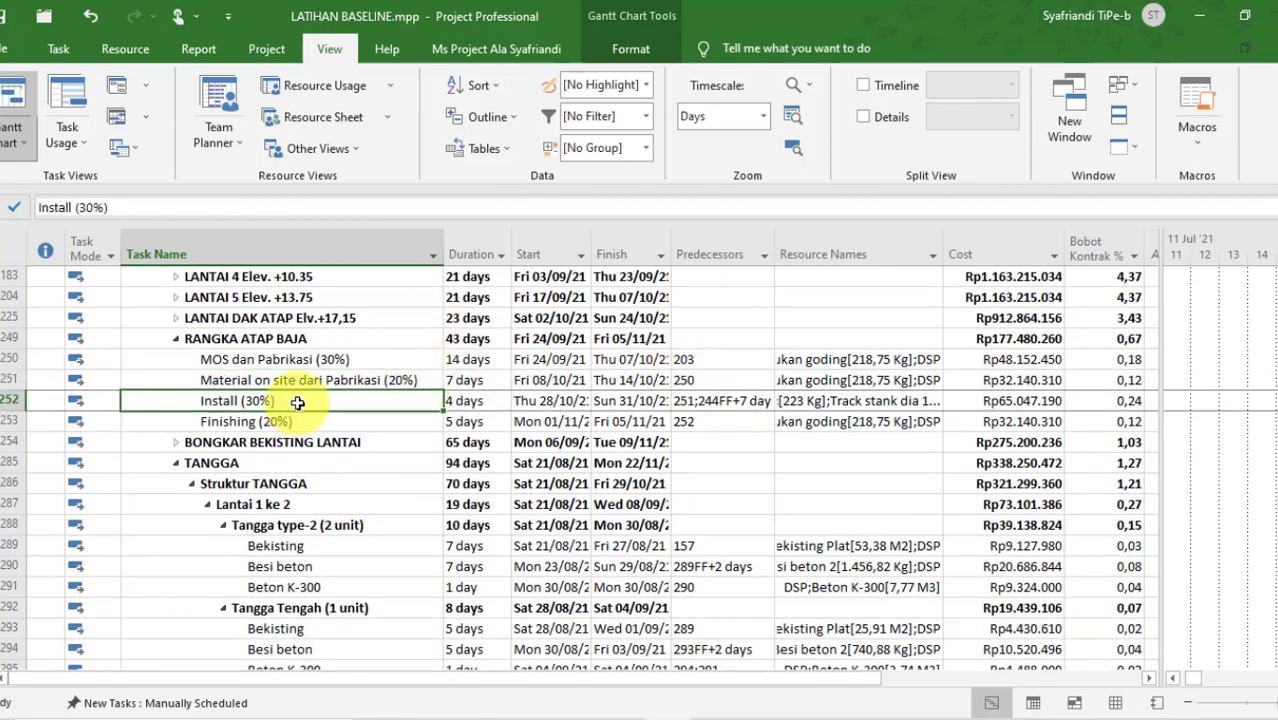
scroll(303, 400, "down", 1)
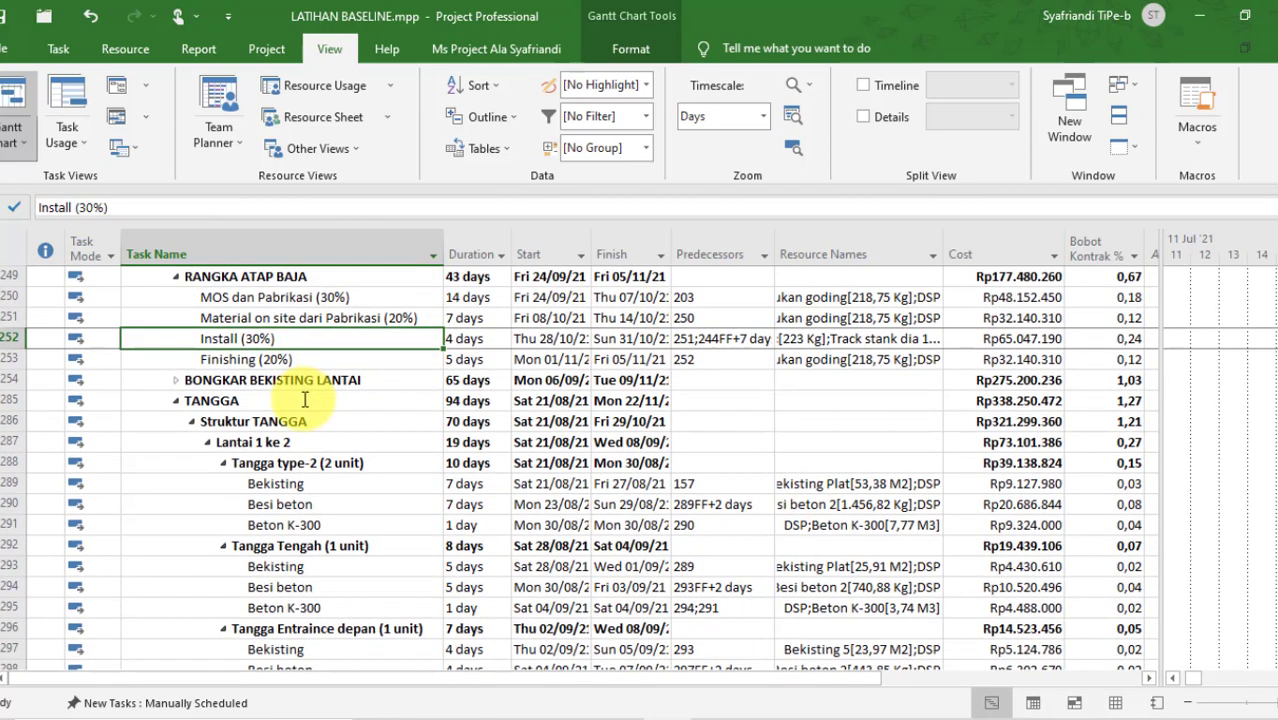
left_click(381, 318)
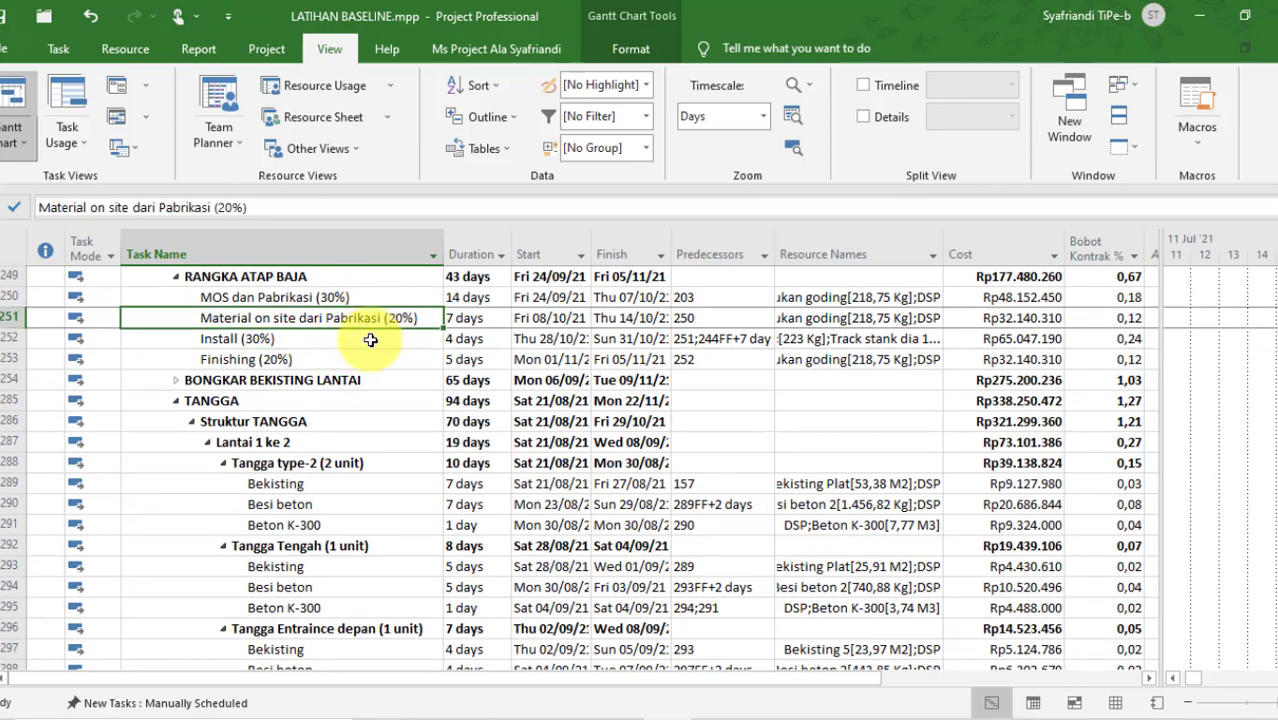
left_click(370, 339)
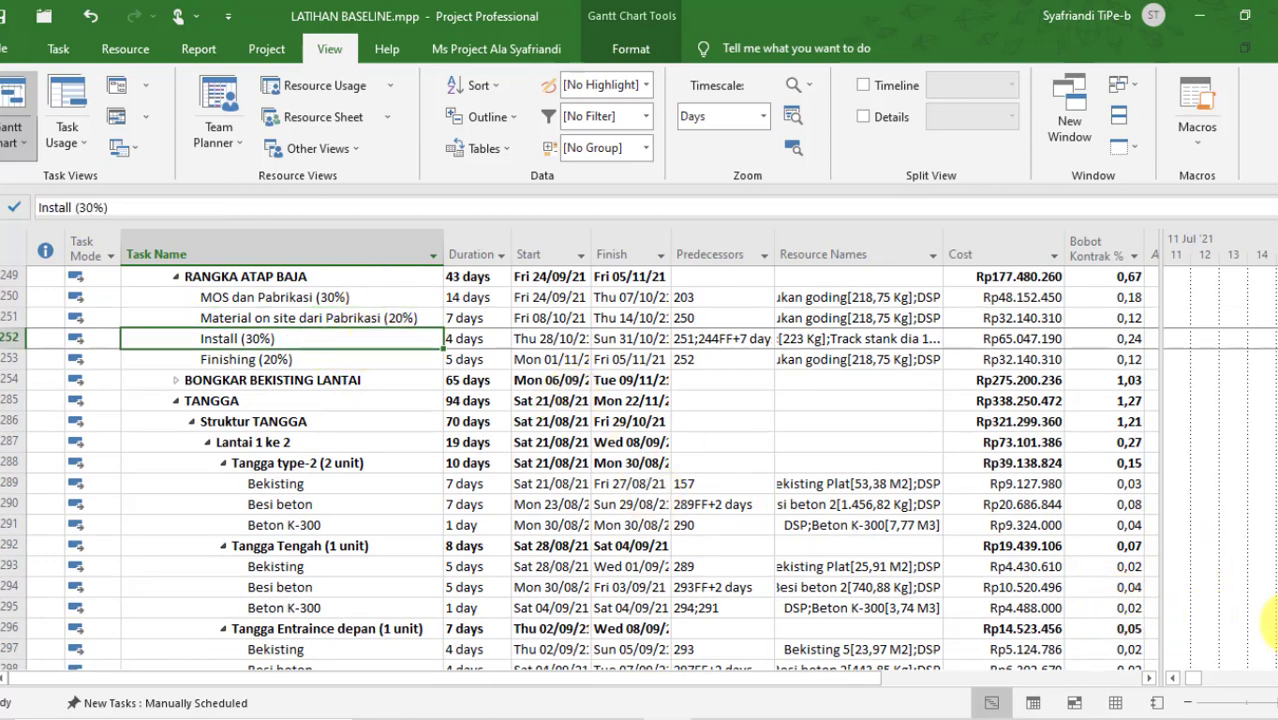
left_click_drag(1090, 508, 1090, 396)
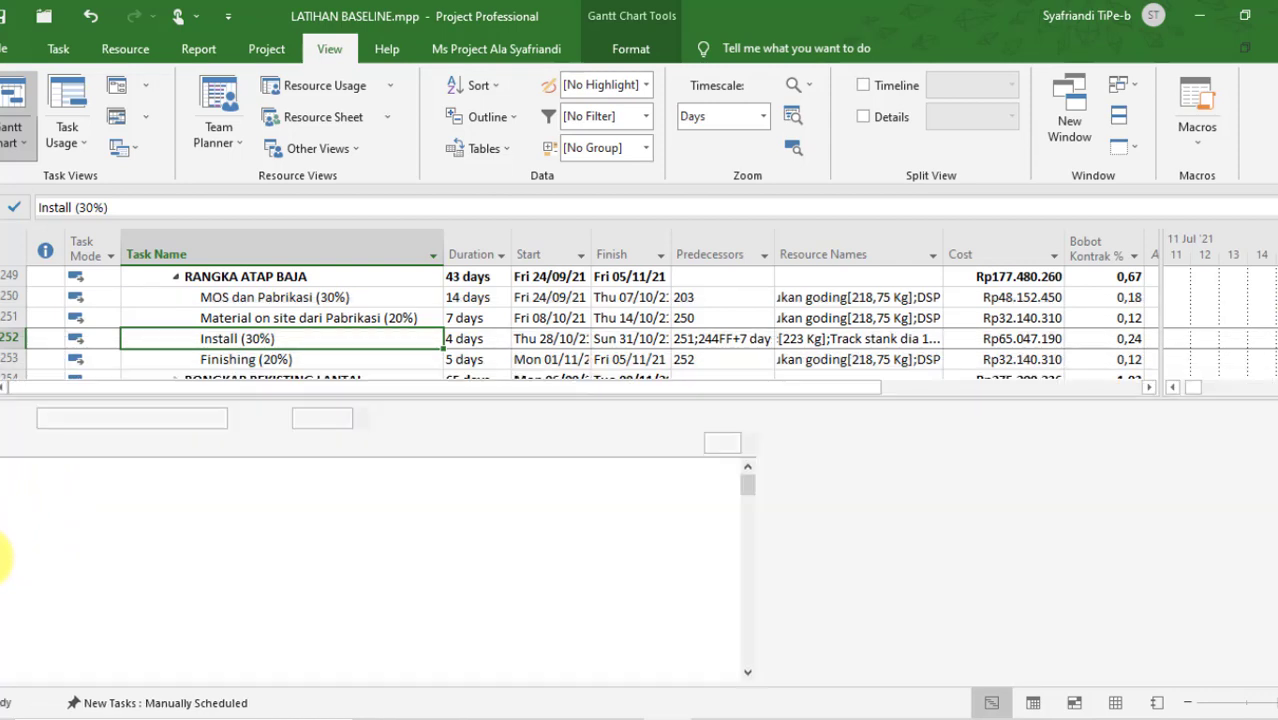
right_click(5, 555)
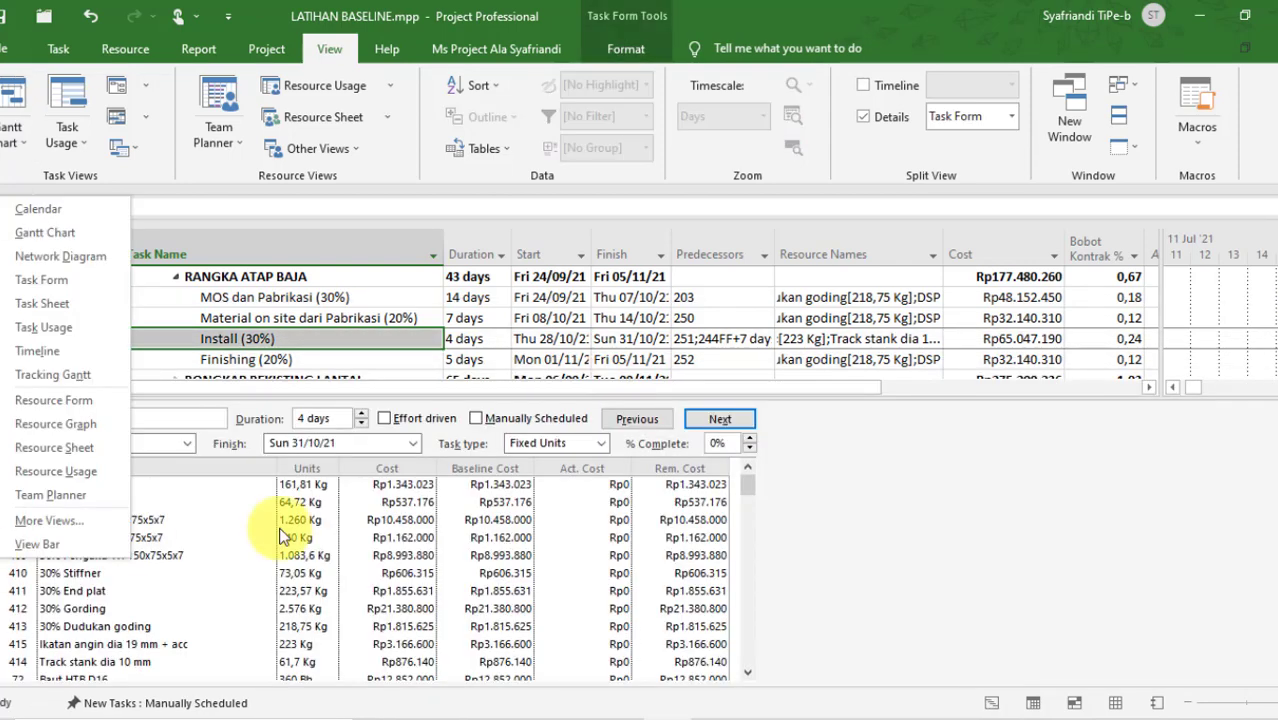
left_click(380, 596)
scroll(382, 600, "down", 2)
scroll(384, 602, "up", 1)
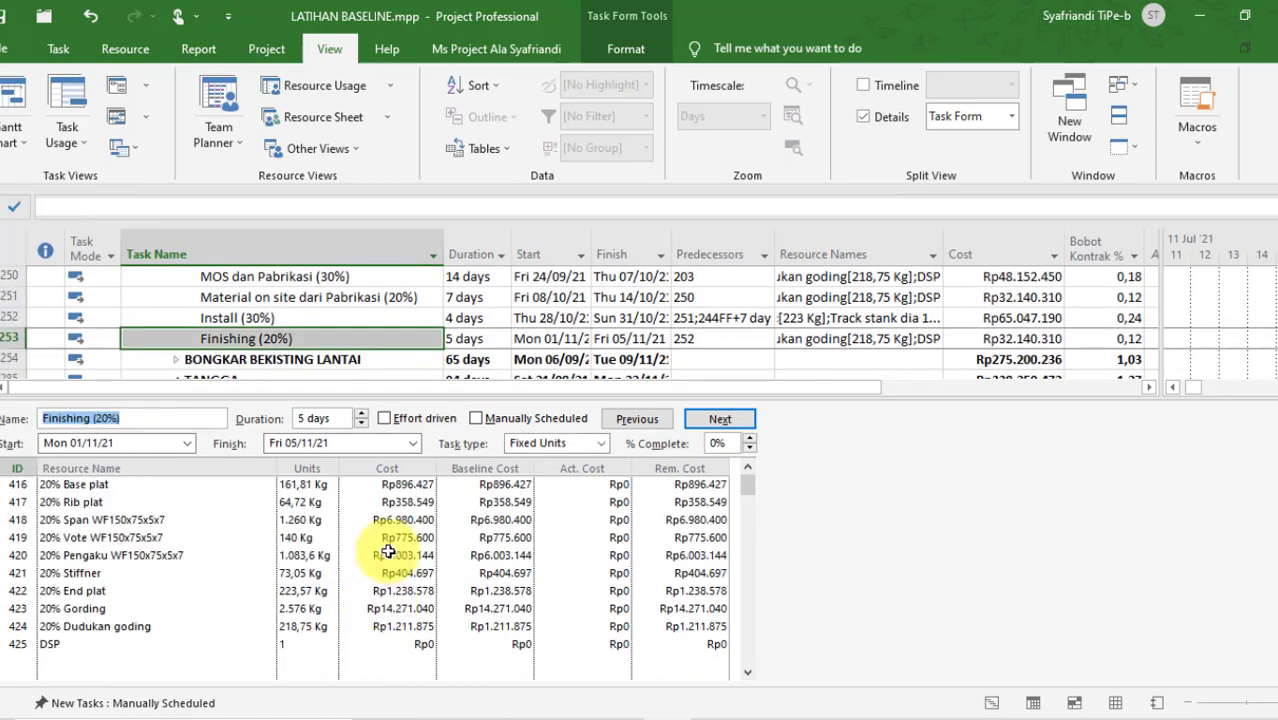
left_click(380, 317)
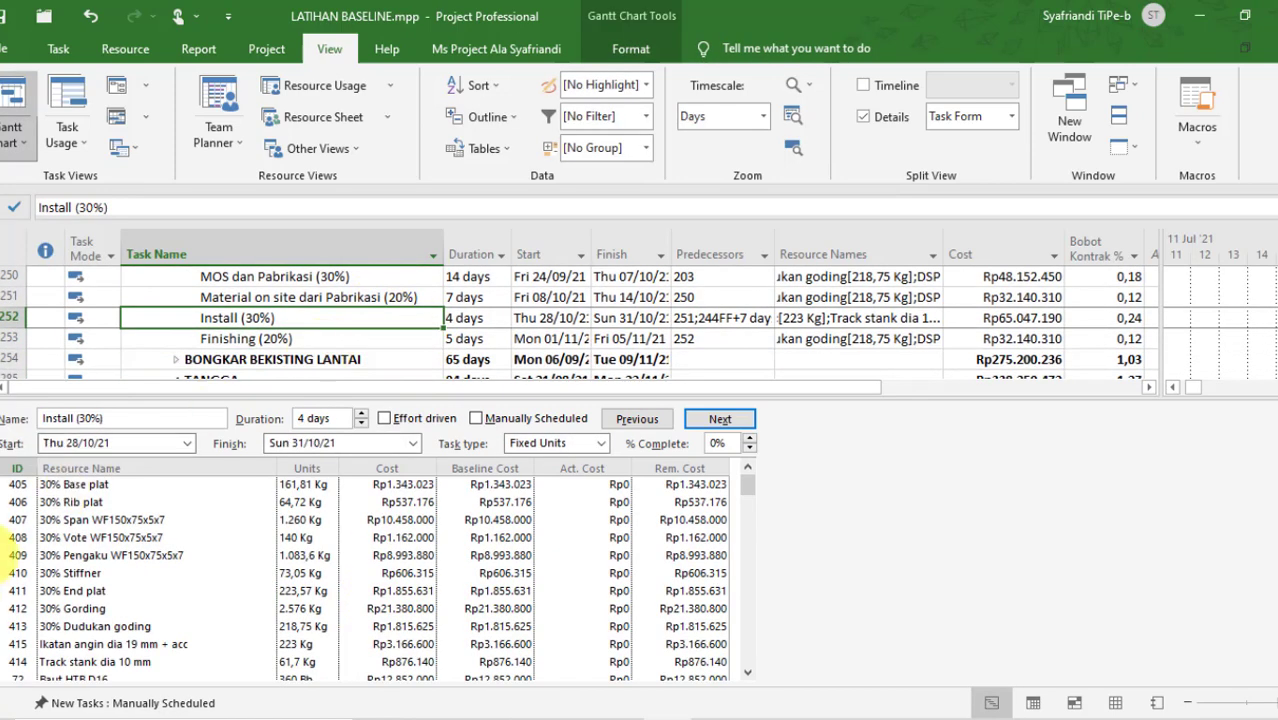
- Show the Install (30%) task in Task Usage, review its resources including Baut HTB D16 and Track stank dia 10 mm, and close the split
right_click(4, 566)
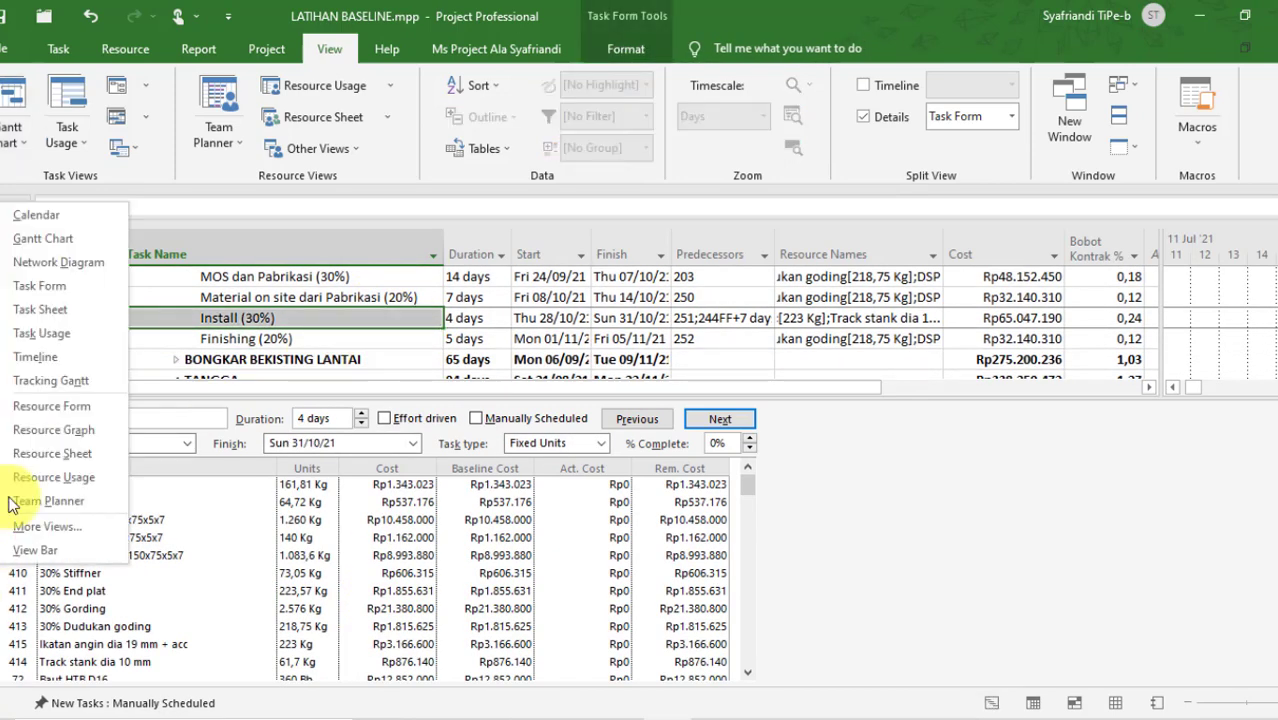
left_click(41, 330)
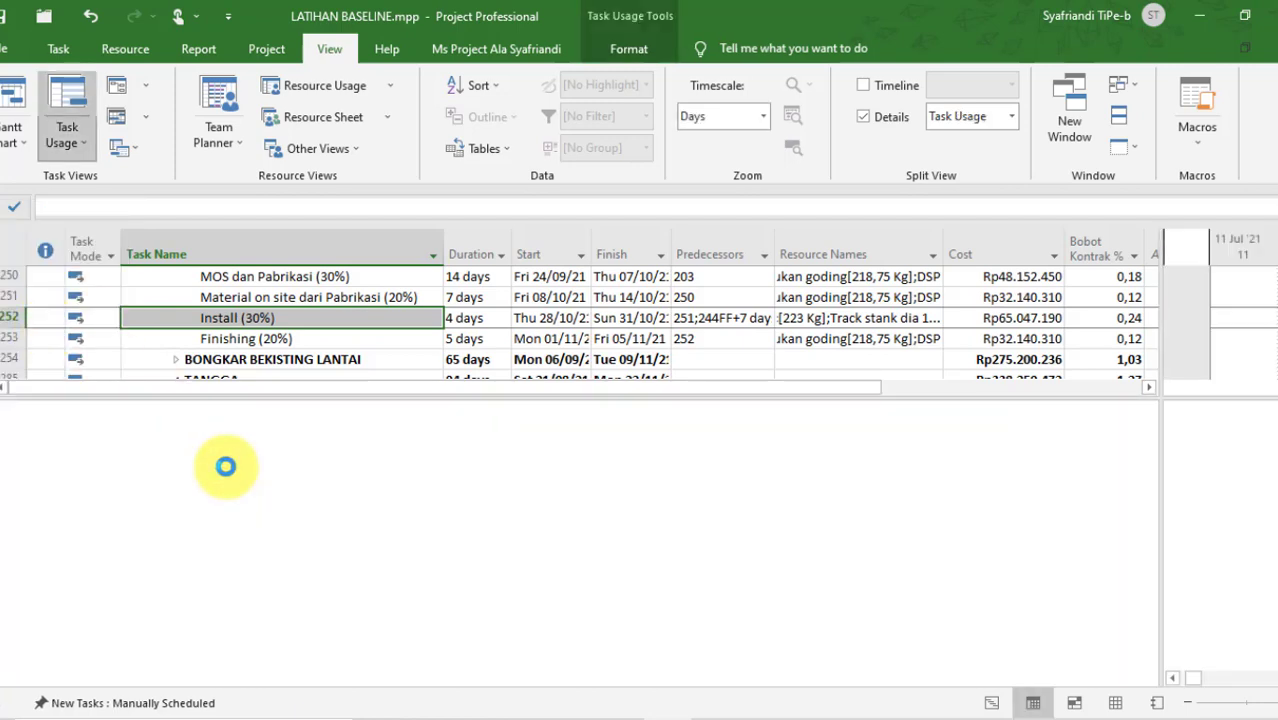
left_click(238, 541)
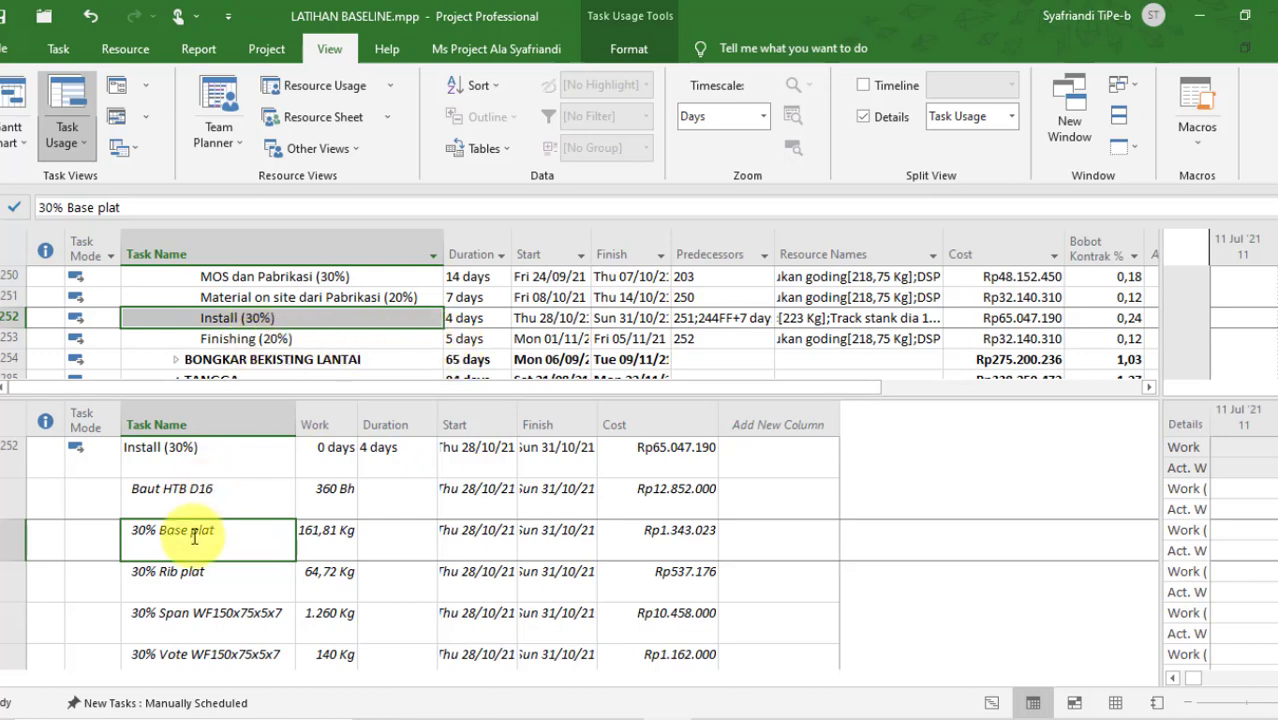
scroll(200, 568, "down", 5)
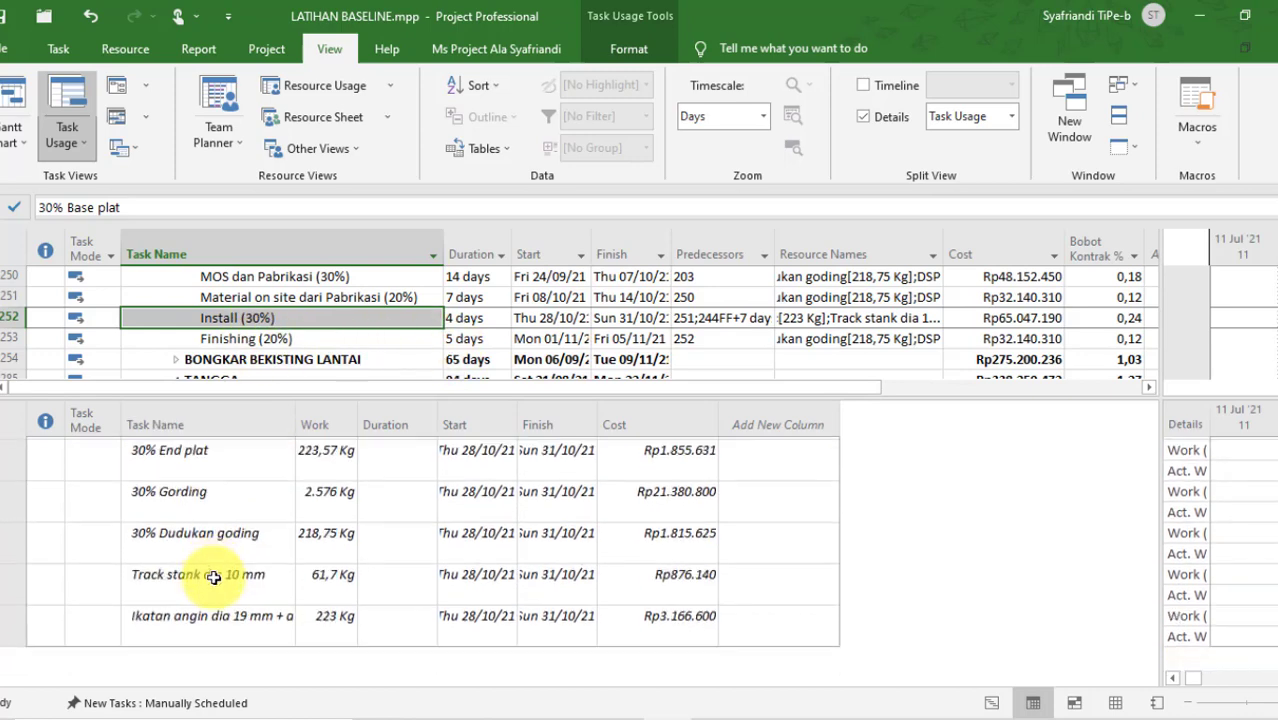
left_click(213, 577)
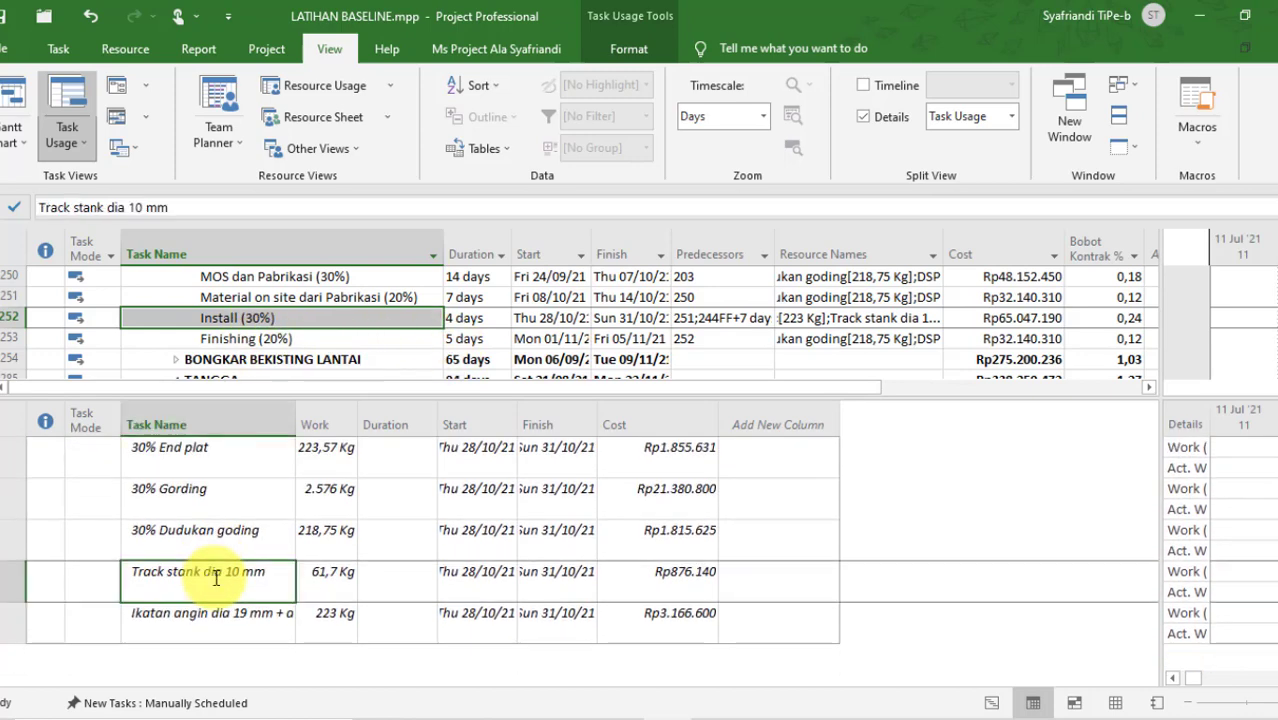
scroll(213, 577, "up", 5)
left_click(250, 495)
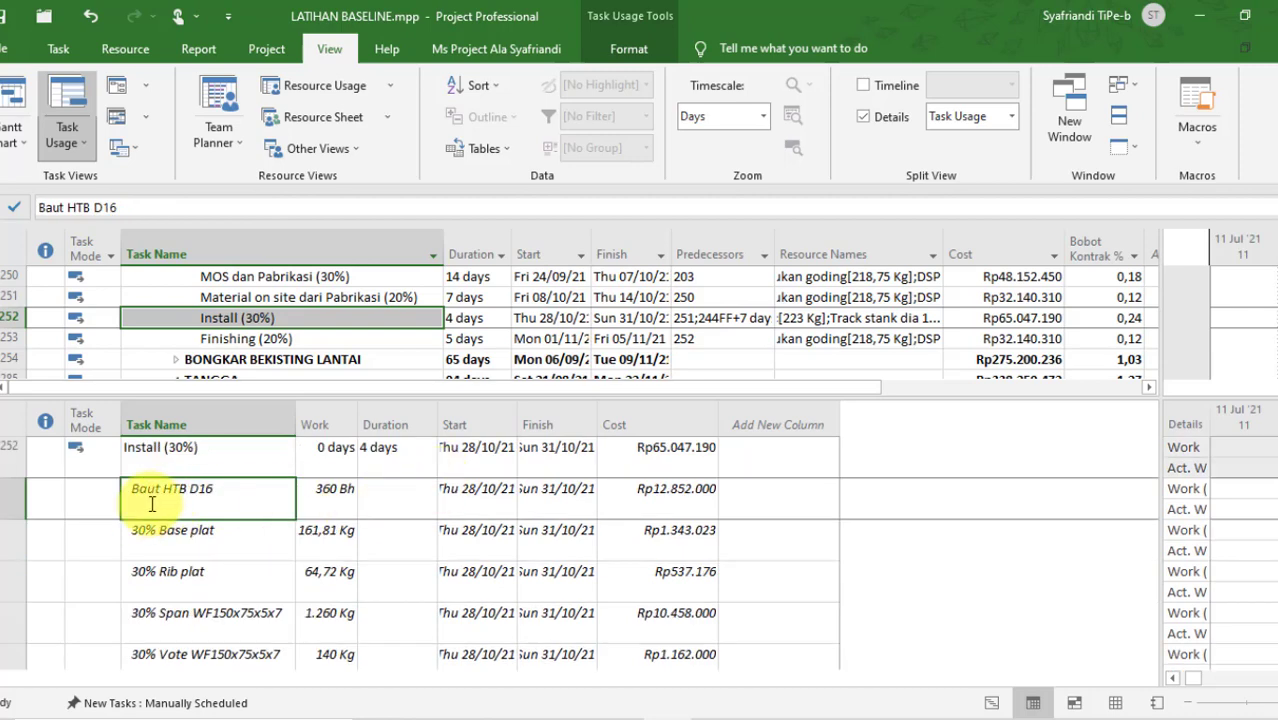
left_click_drag(256, 397, 414, 690)
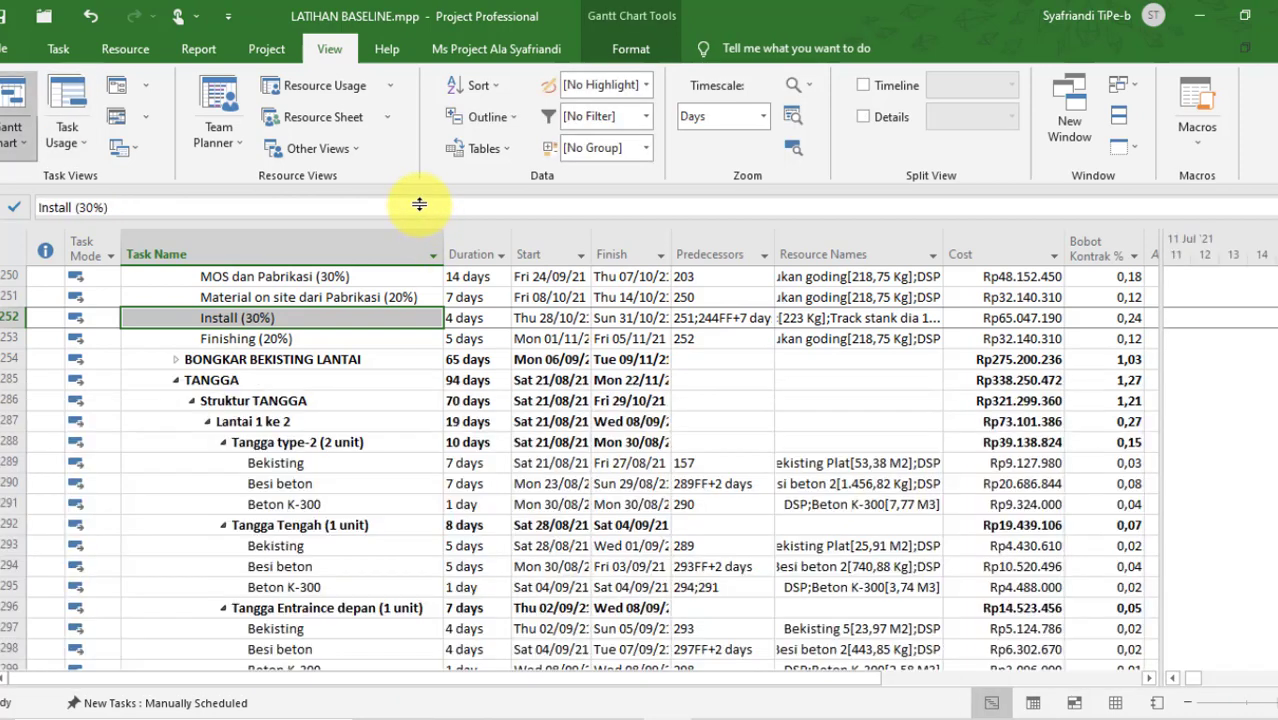
- Look at the Finishing (20%) task, and compare the costs of the MOS dan Pabrikasi (30%) and Install (30%) tasks
left_click(343, 340)
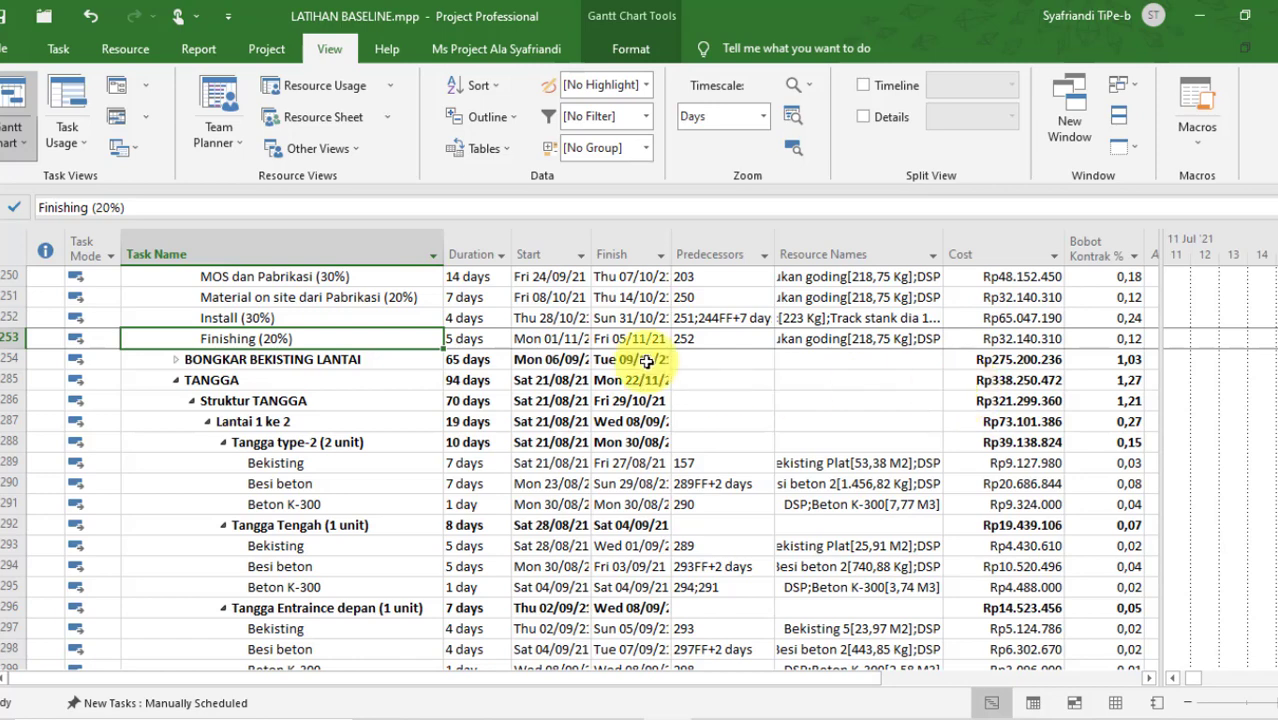
left_click(362, 274)
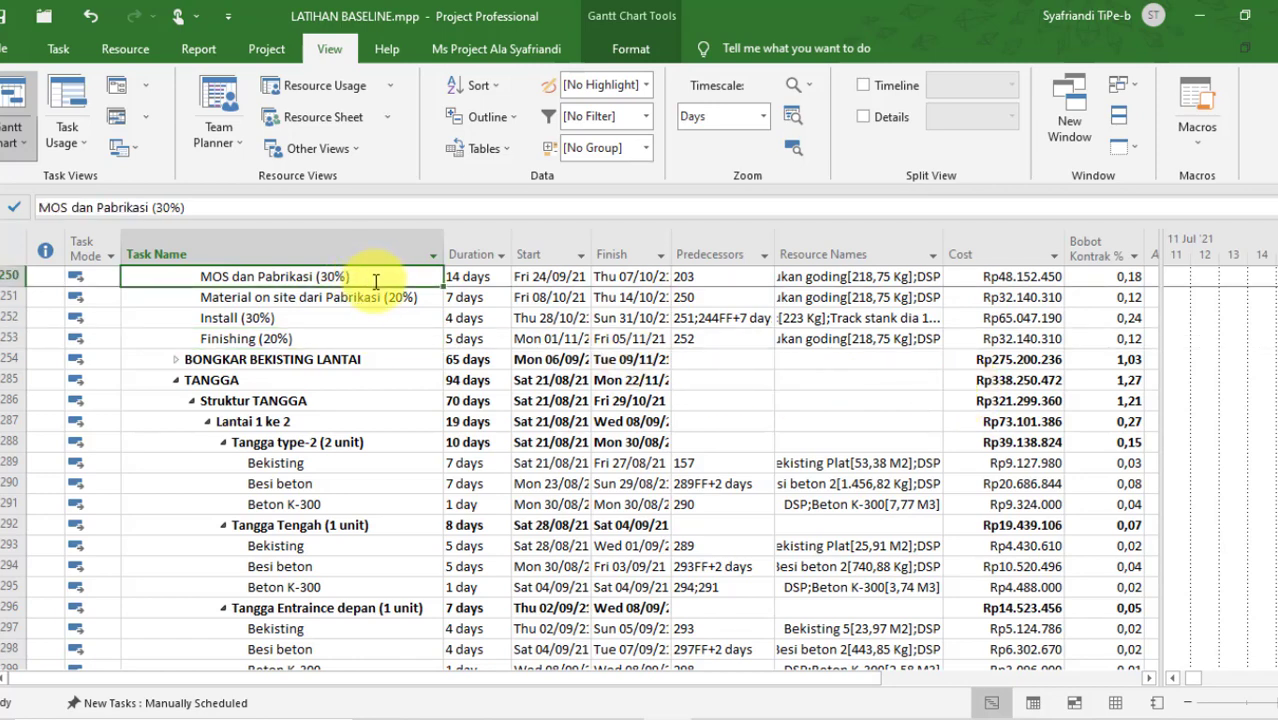
left_click(371, 317)
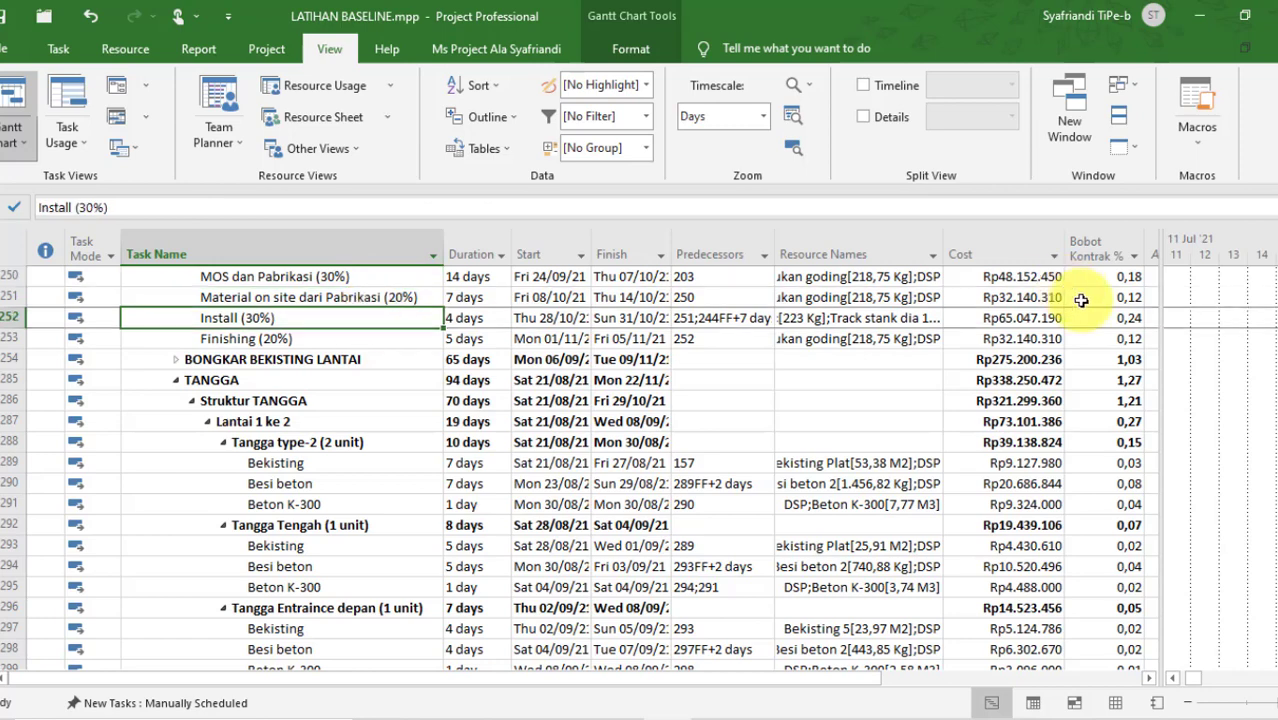
left_click(1032, 277)
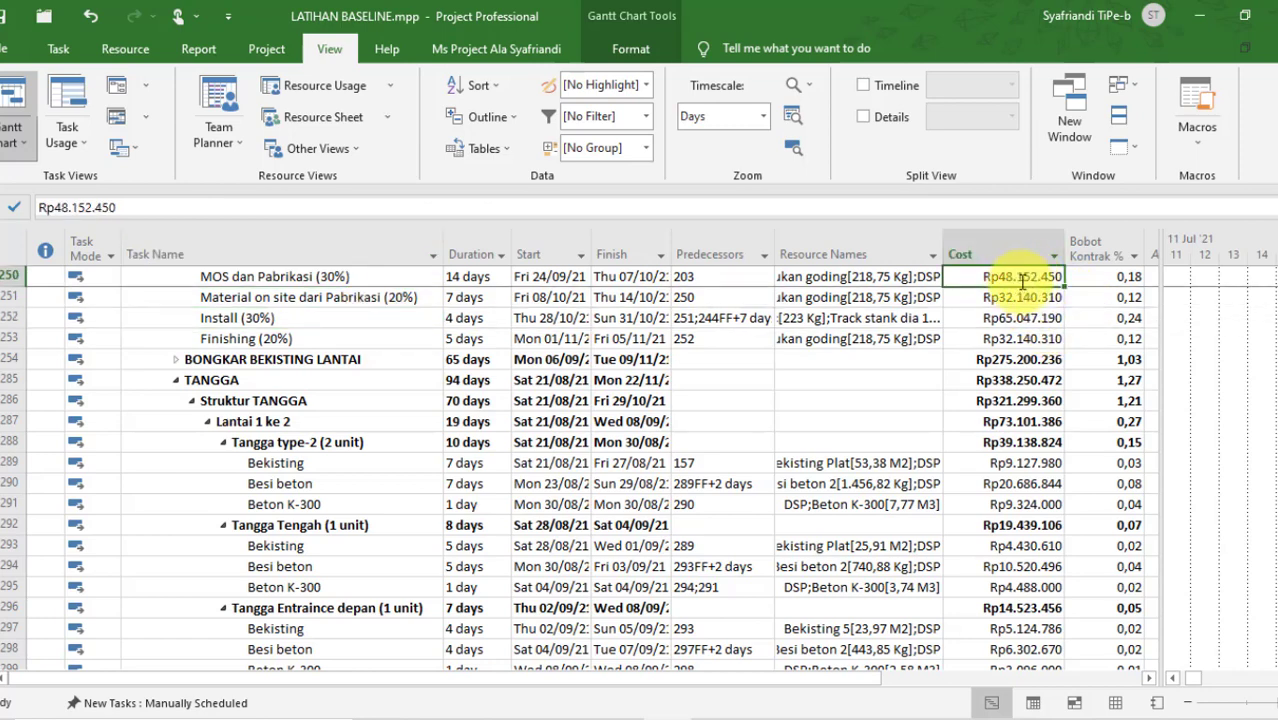
left_click(1028, 322)
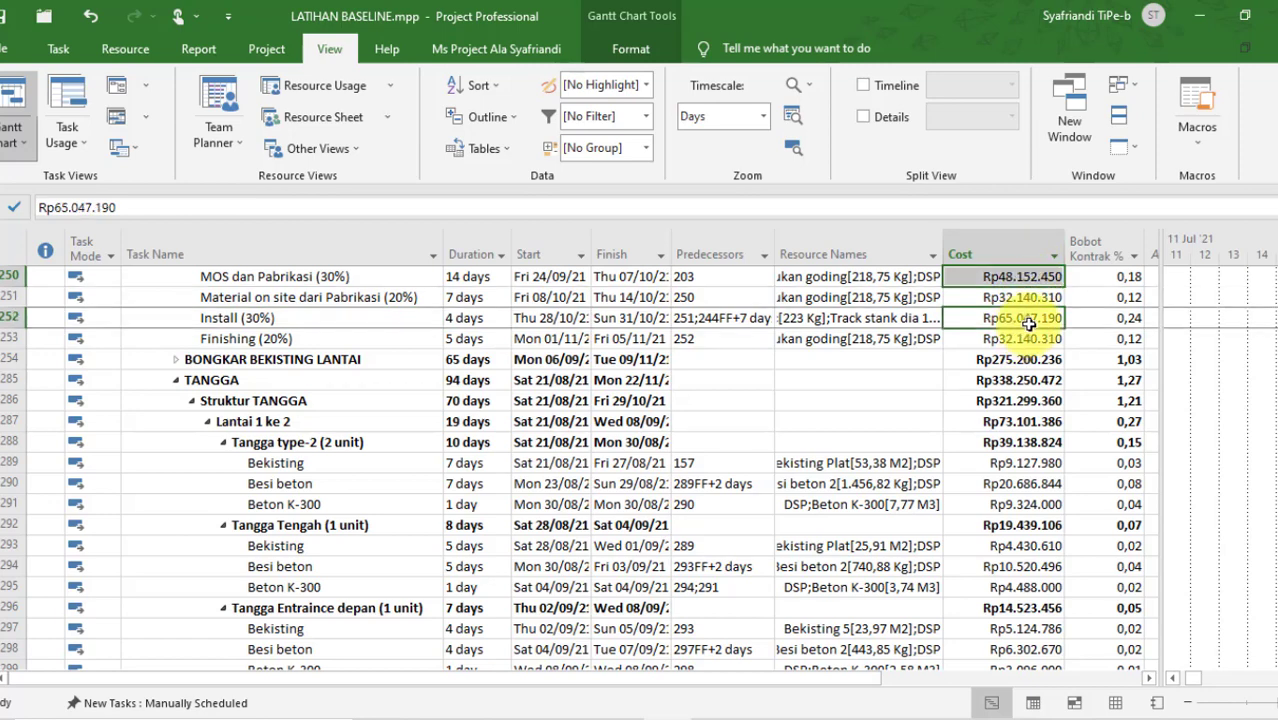
- Compare the cost of the Finishing (20%) task with that of Material on site dari Pabrikasi (20%)
left_click(333, 317)
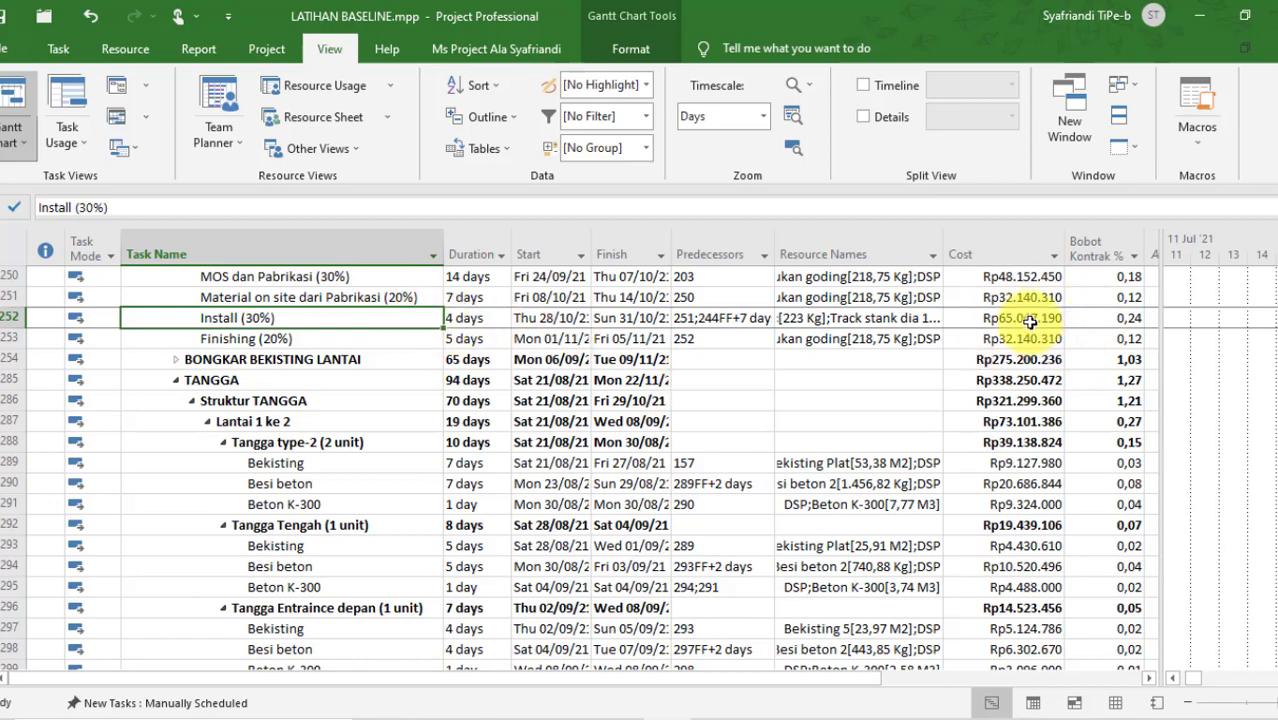
left_click(348, 340)
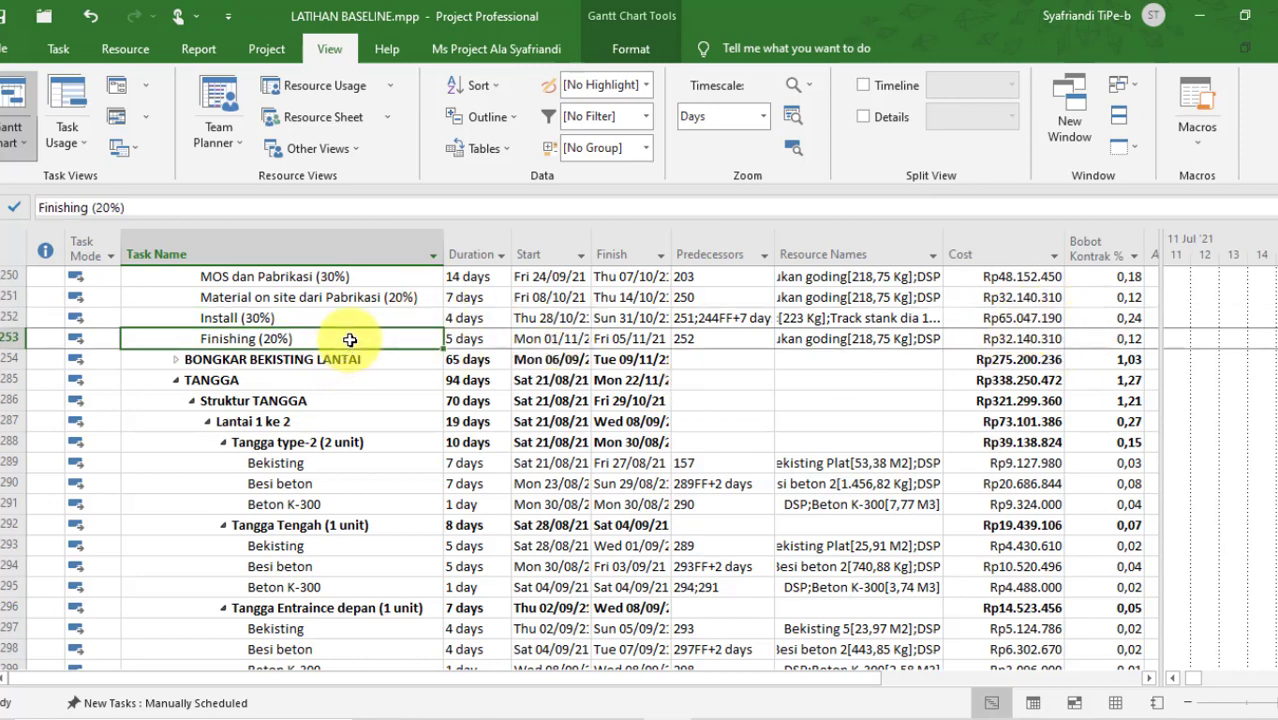
left_click(1038, 340)
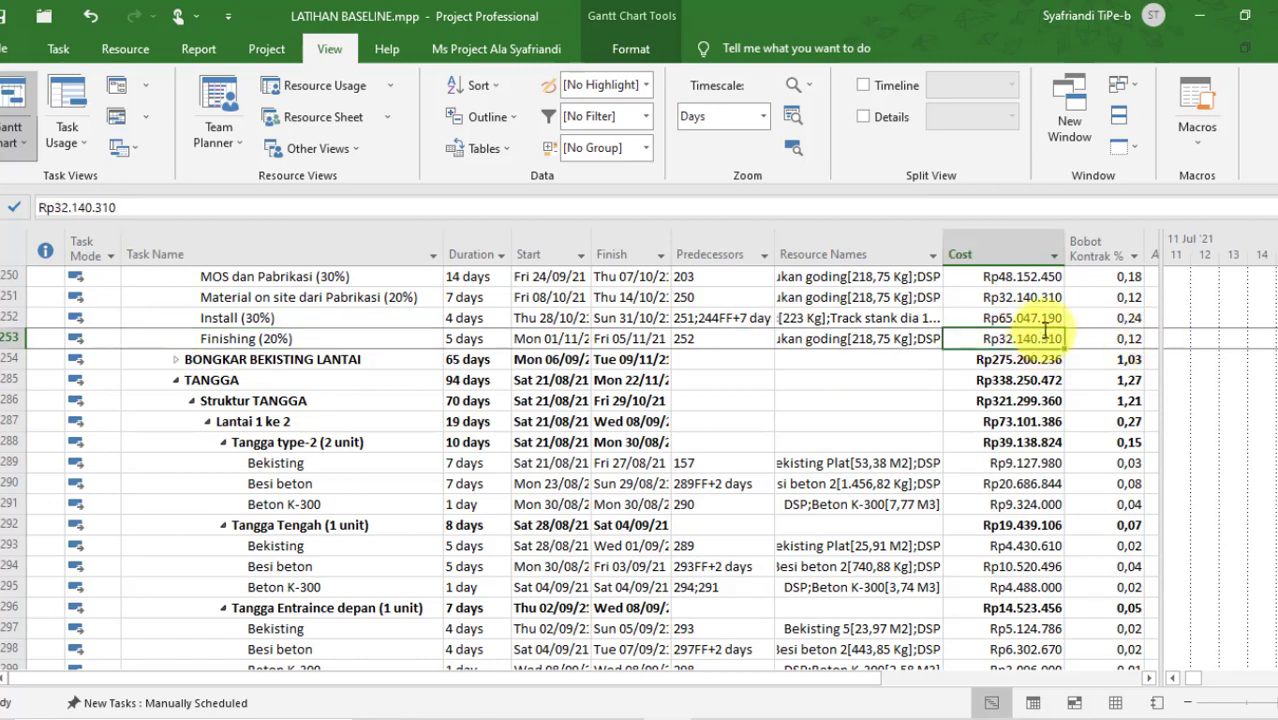
left_click(1040, 297)
left_click(1045, 341)
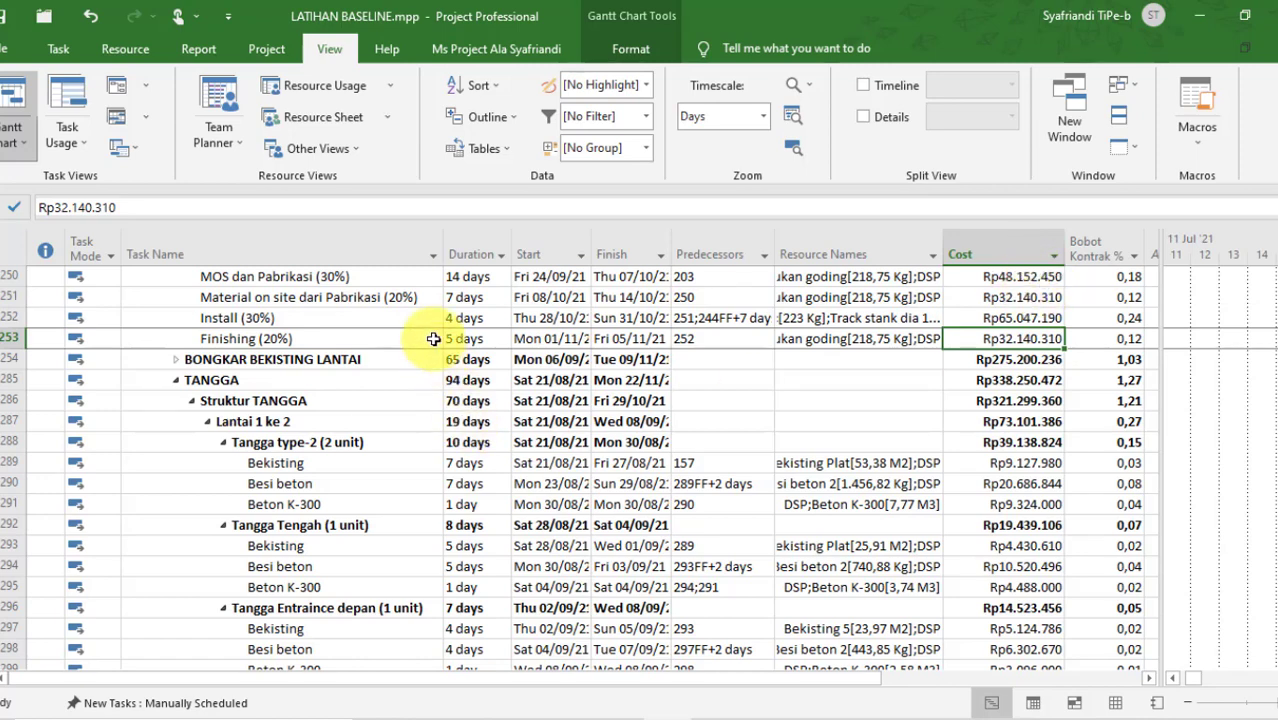
- Select the four RANGKA ATAP BAJA tasks, and switch to the Excel BOQ3 sheet to review the detailed steel roof items they replace
left_click(392, 377)
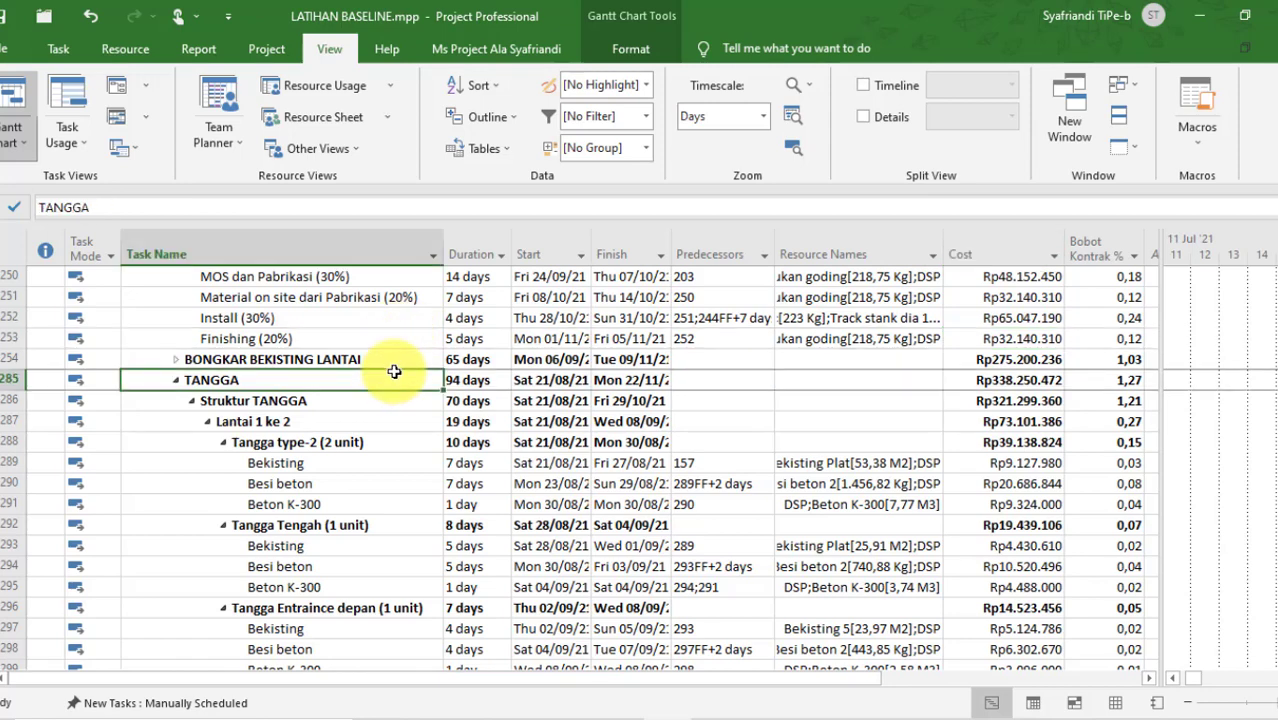
scroll(400, 320, "up", 1)
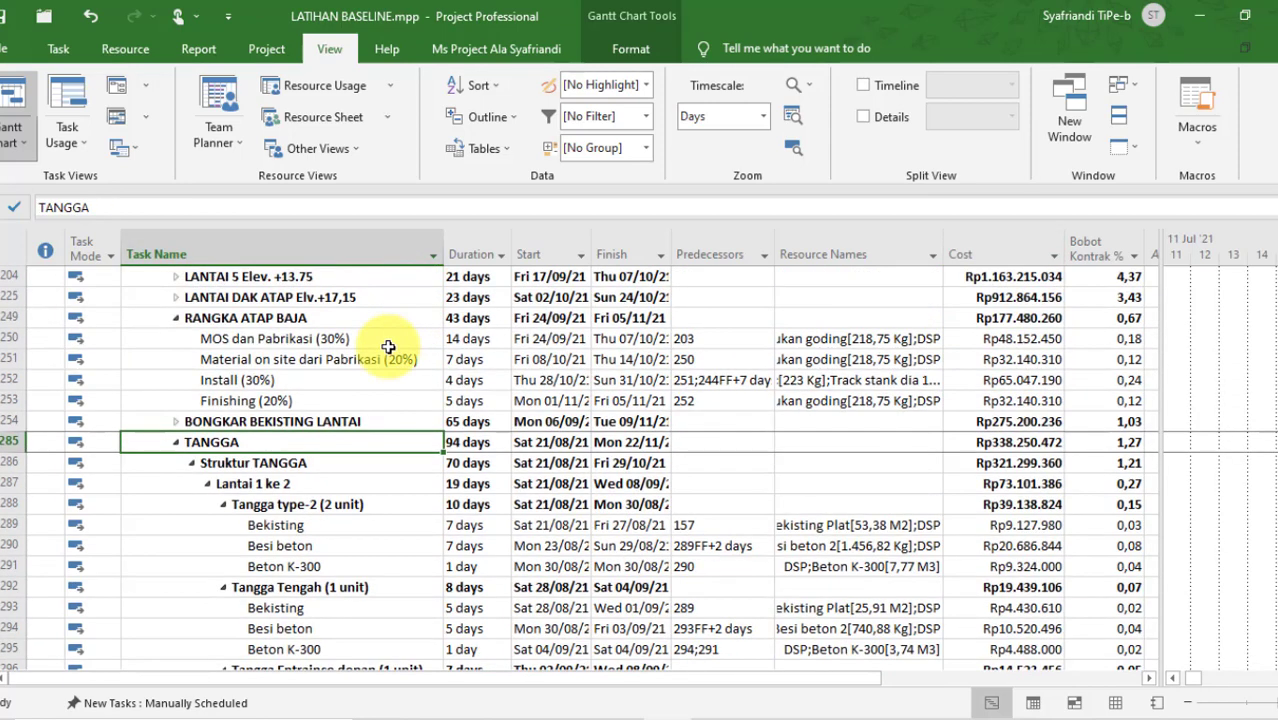
left_click_drag(393, 340, 412, 398)
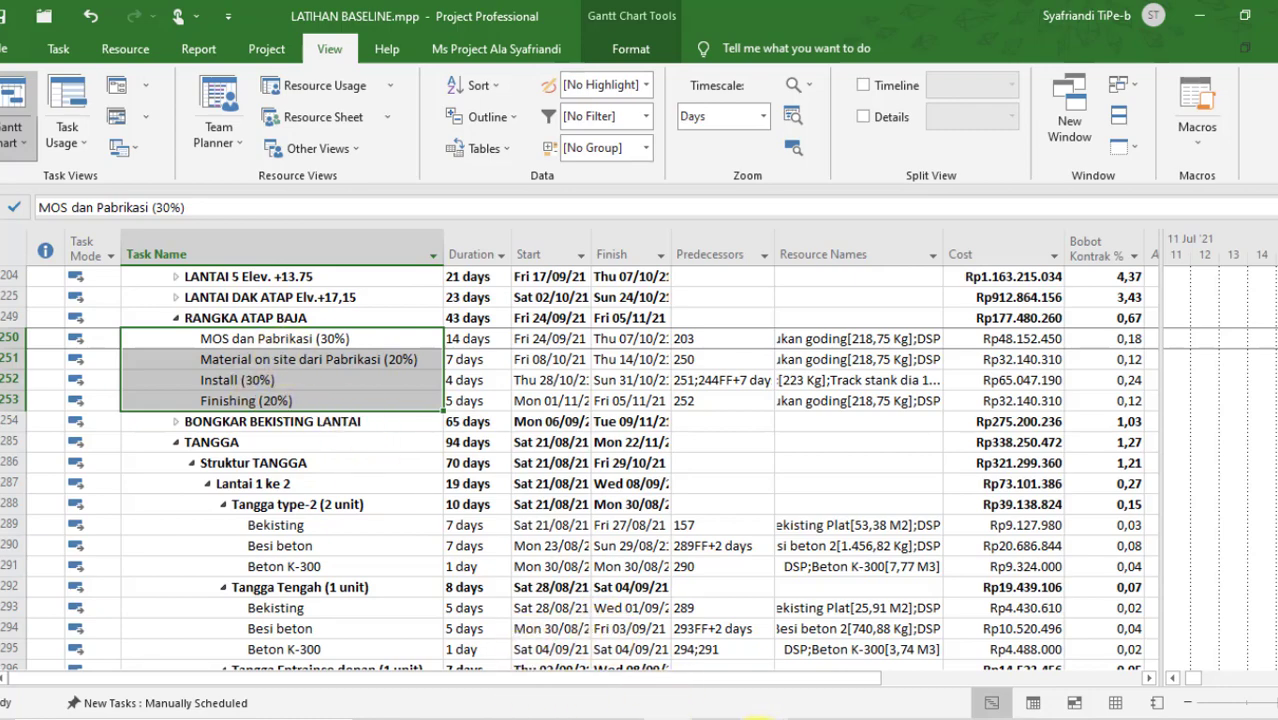
left_click(762, 716)
scroll(320, 440, "up", 1)
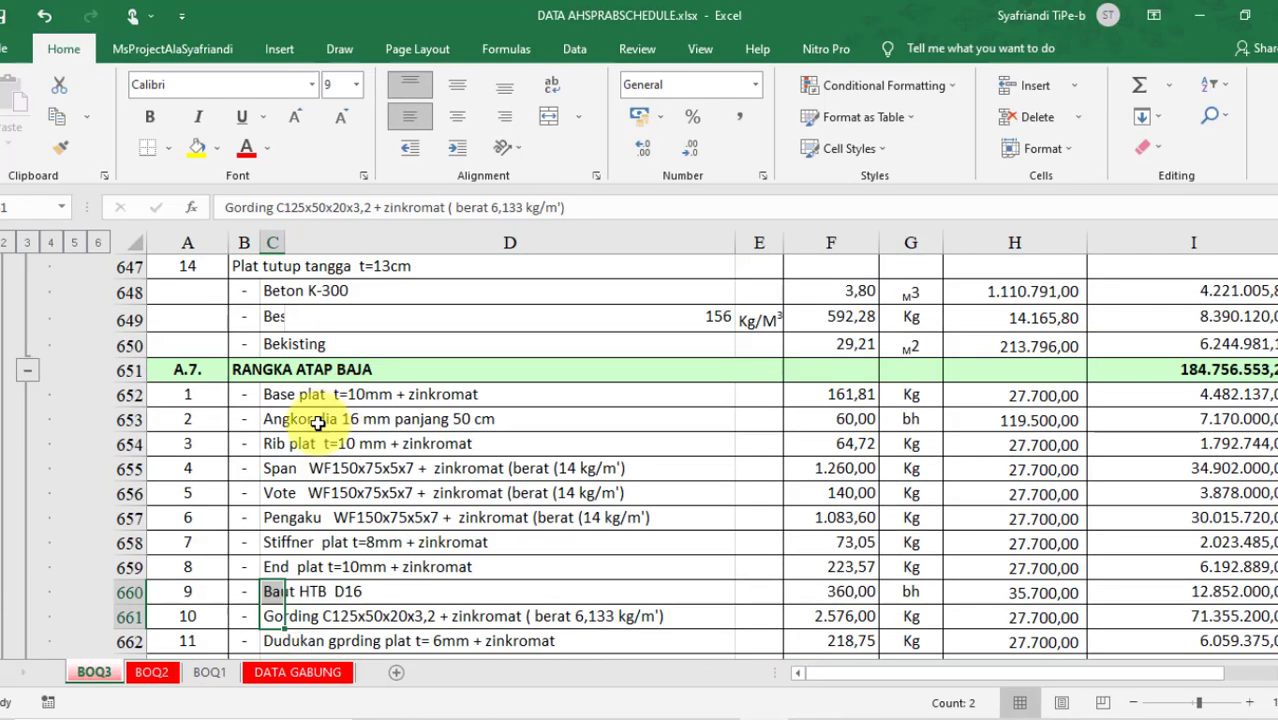
left_click_drag(273, 410, 440, 495)
scroll(450, 525, "down", 1)
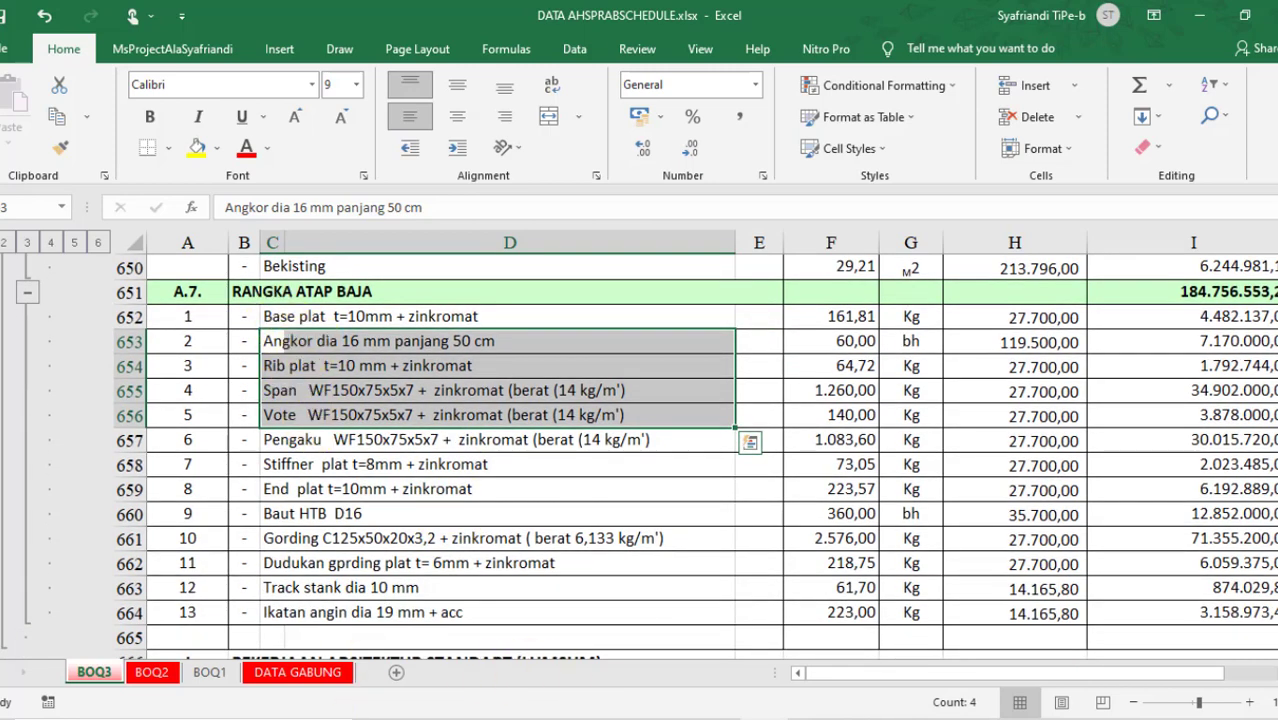
- Return to Microsoft Project and go through the MOS dan Pabrikasi (30%), Material on site dari Pabrikasi (20%) and Install (30%) tasks
left_click(678, 715)
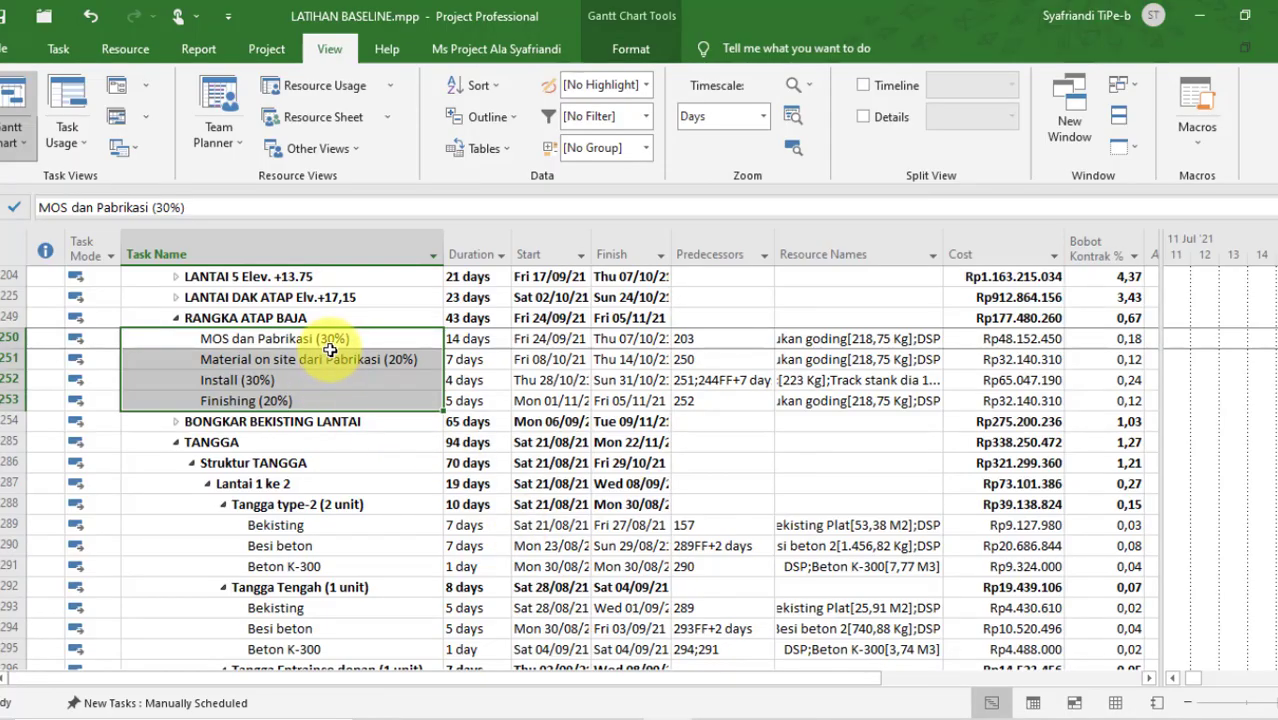
left_click(330, 345)
left_click_drag(333, 348, 362, 358)
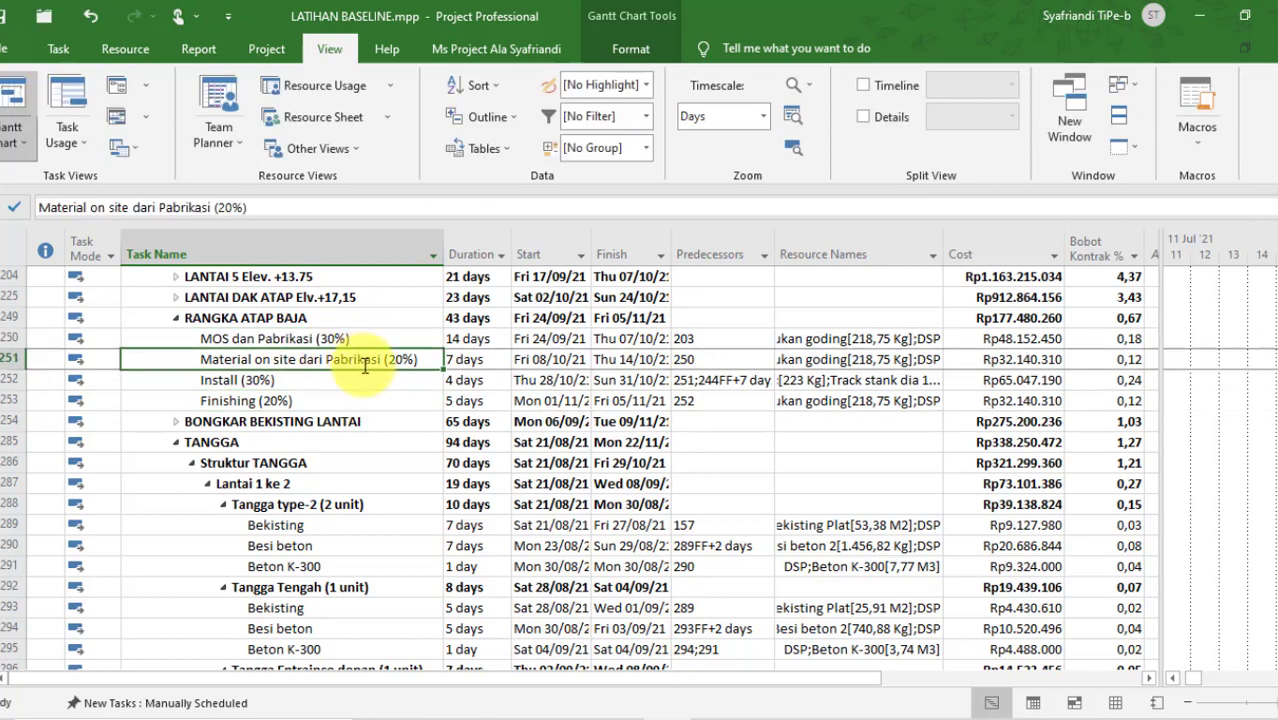
left_click(334, 375)
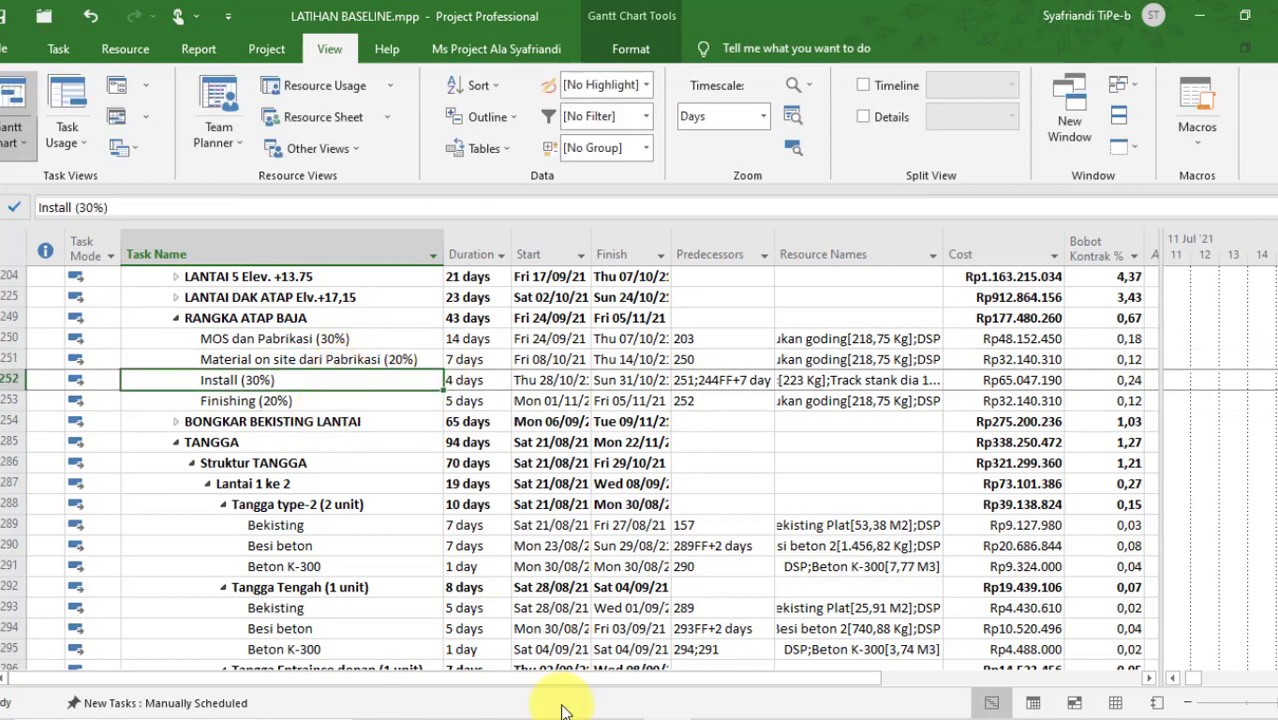
- Recheck the RANGKA ATAP BAJA items in the Excel BOQ3 sheet, and return to Microsoft Project to view the Struktur TANGGA tasks
mouse_move(770, 715)
left_click(715, 620)
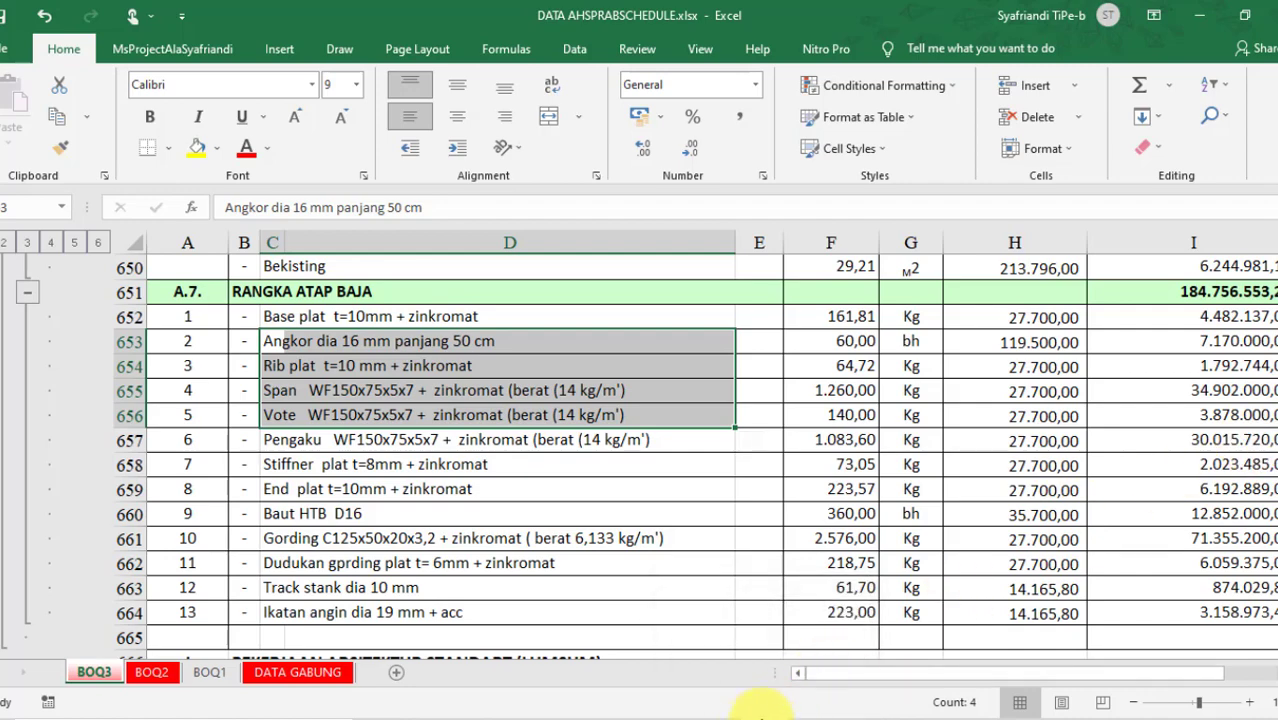
left_click(700, 713)
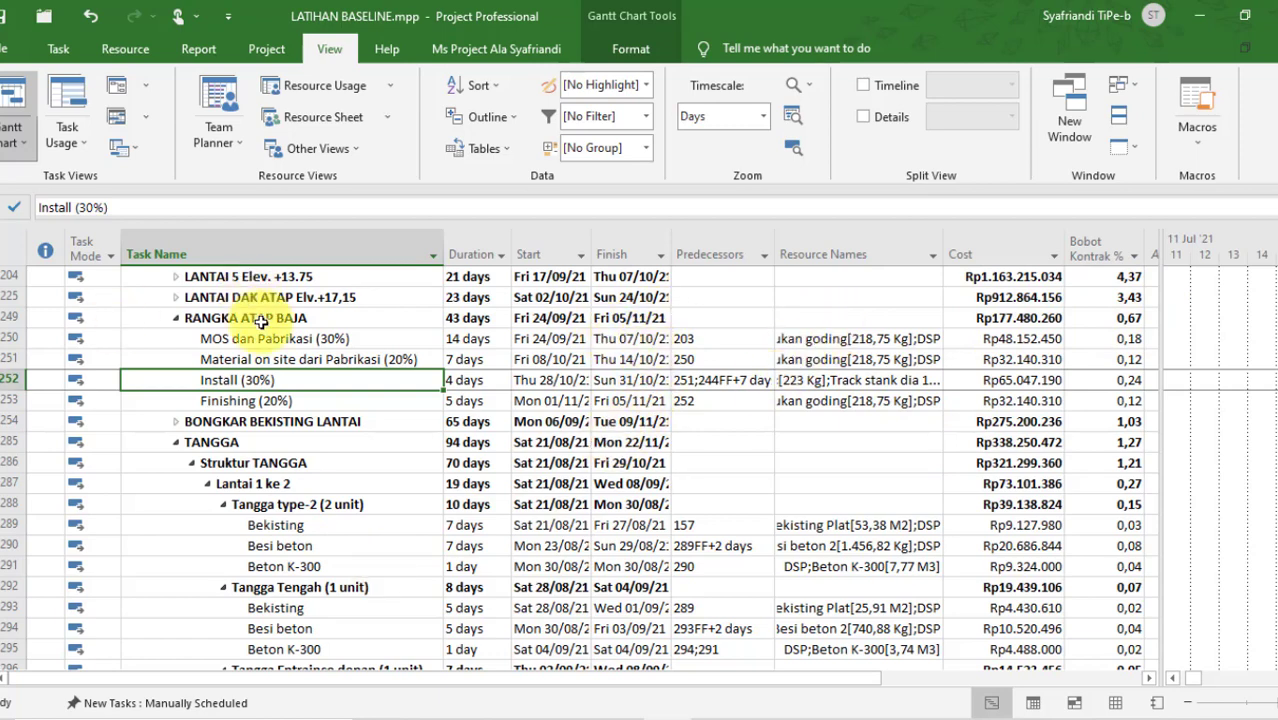
scroll(230, 472, "down", 4)
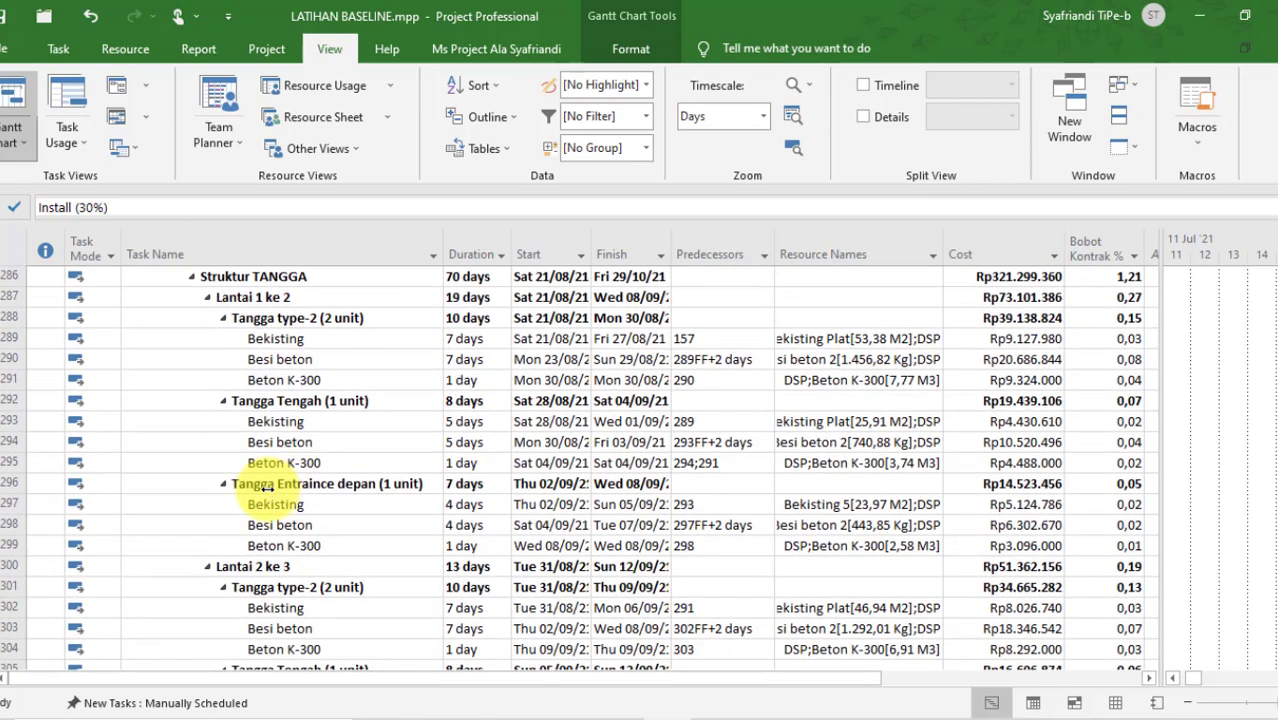
- Go through the Struktur TANGGA tasks down to Tutup Tangga, and select its Bekisting Balok and Bekisting Plat tasks
scroll(290, 460, "down", 8)
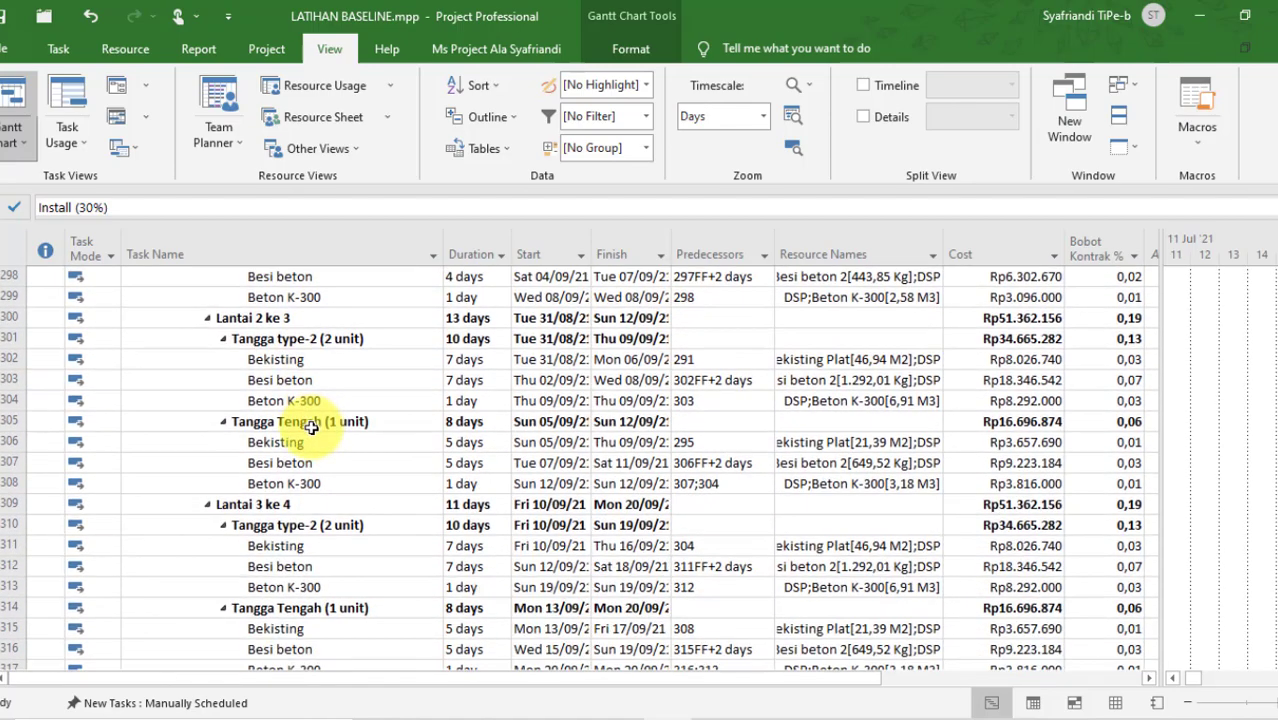
scroll(314, 423, "down", 10)
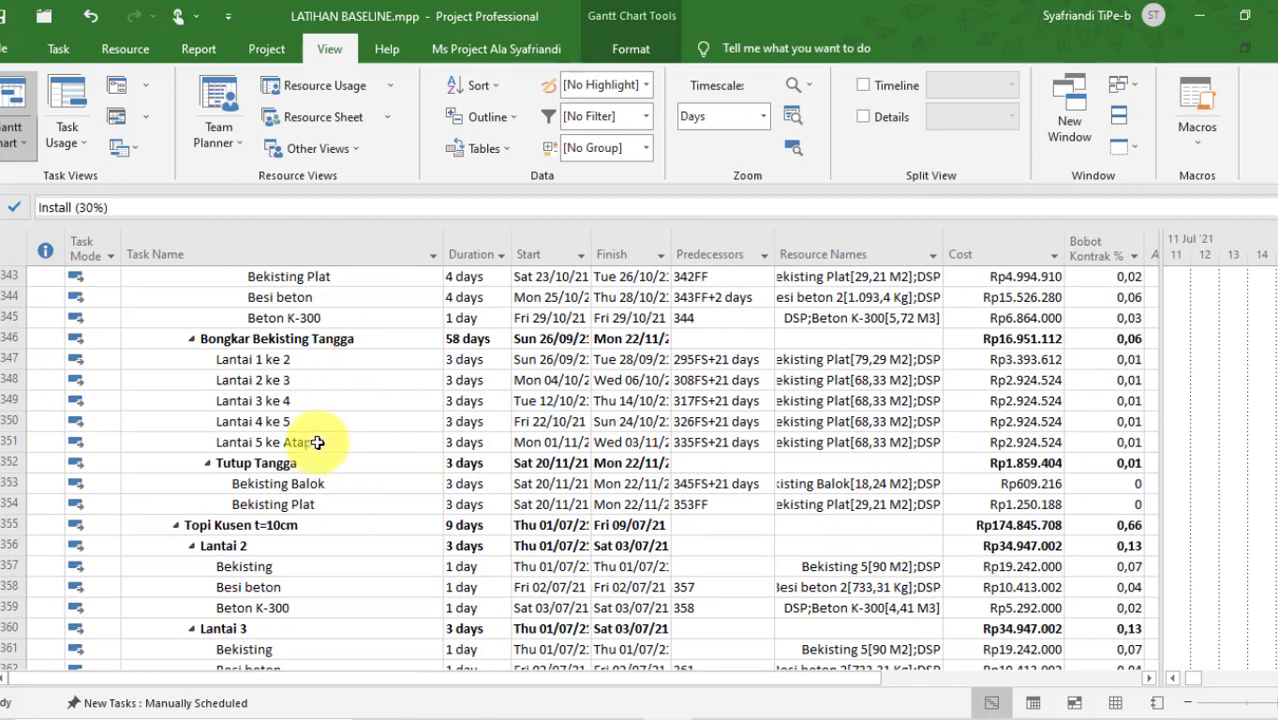
left_click_drag(319, 489, 327, 506)
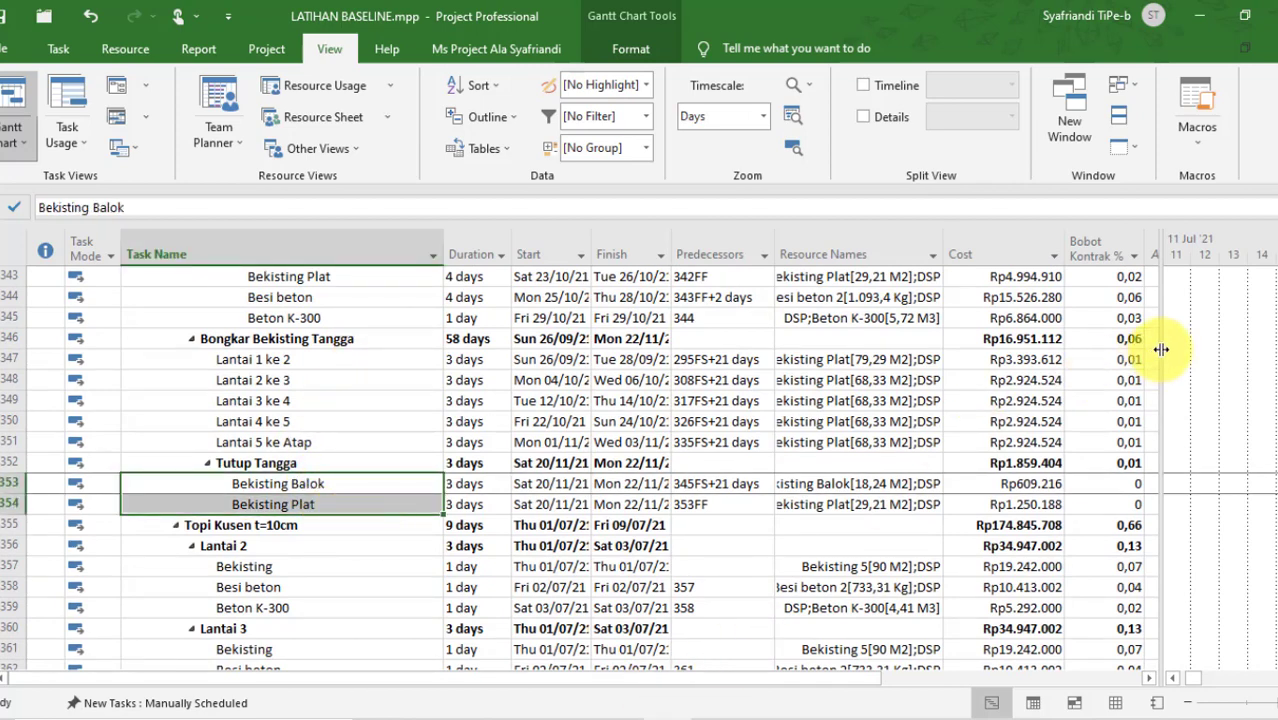
- Enlarge the Gantt chart area around the start of July 2021, and return to the first tasks, selecting Direksi Keet and Gudang Kerja
left_click_drag(1161, 349, 575, 535)
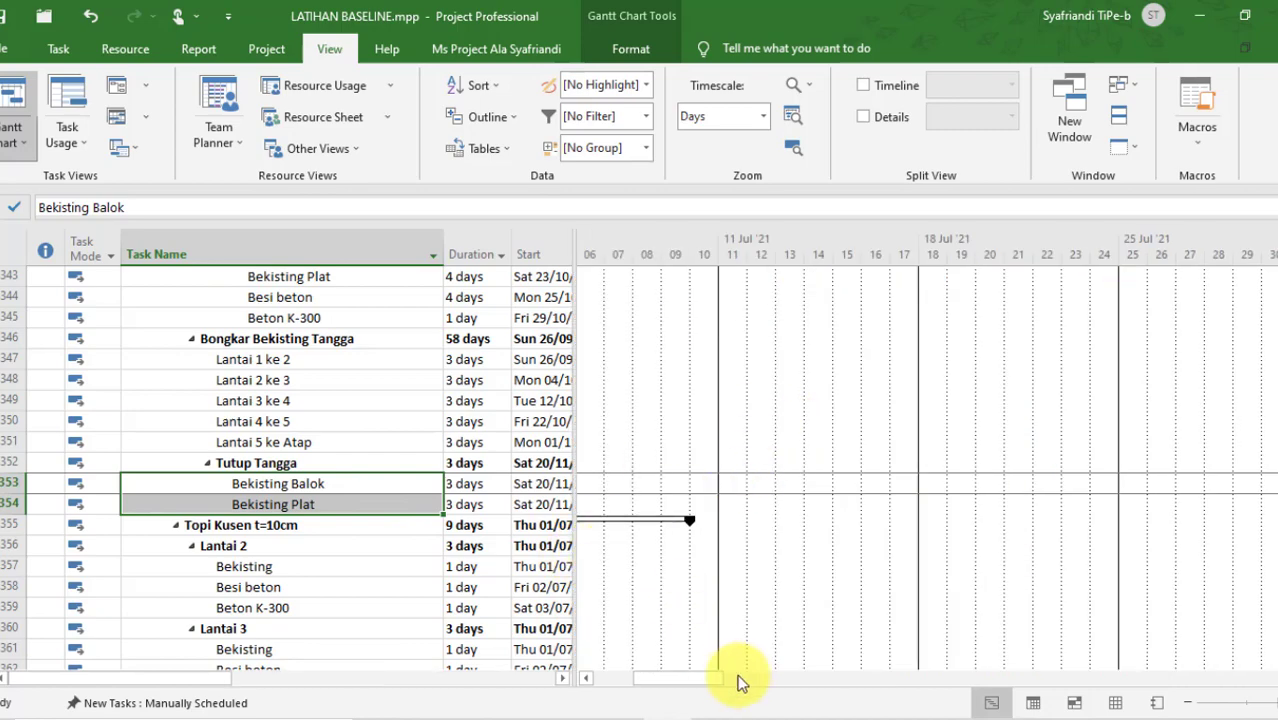
left_click_drag(702, 685, 611, 705)
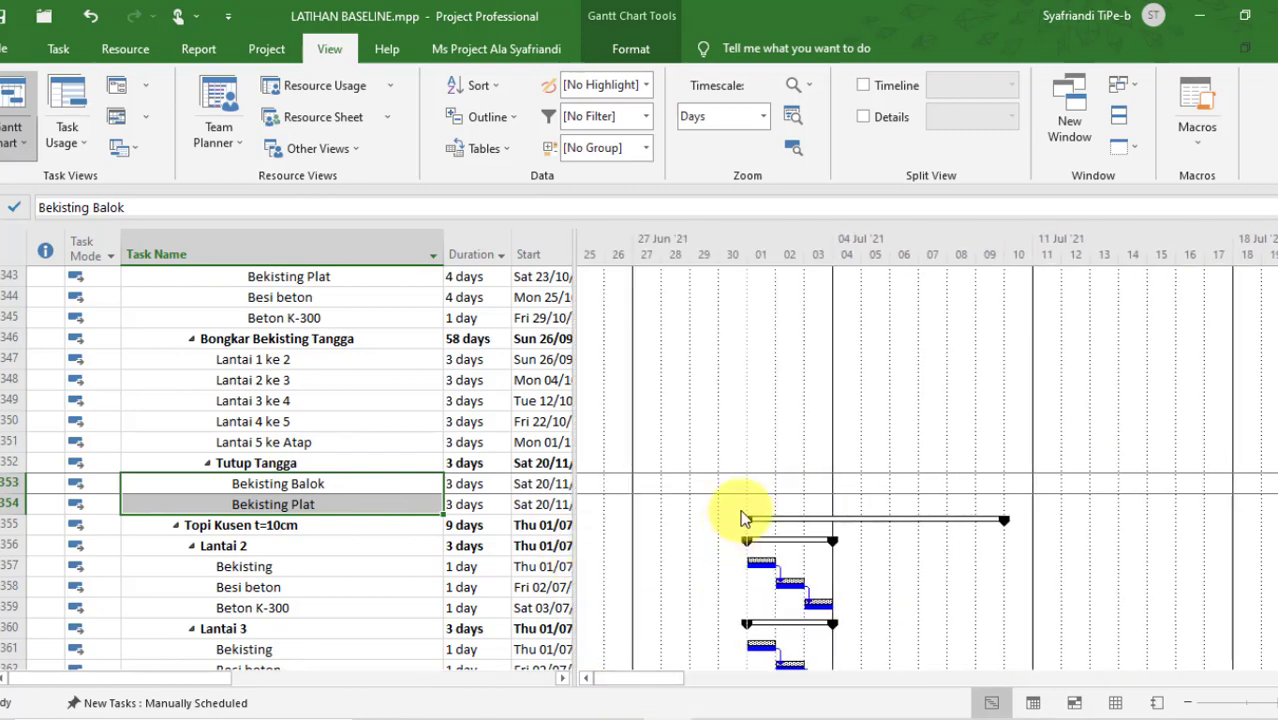
scroll(884, 360, "up", 11)
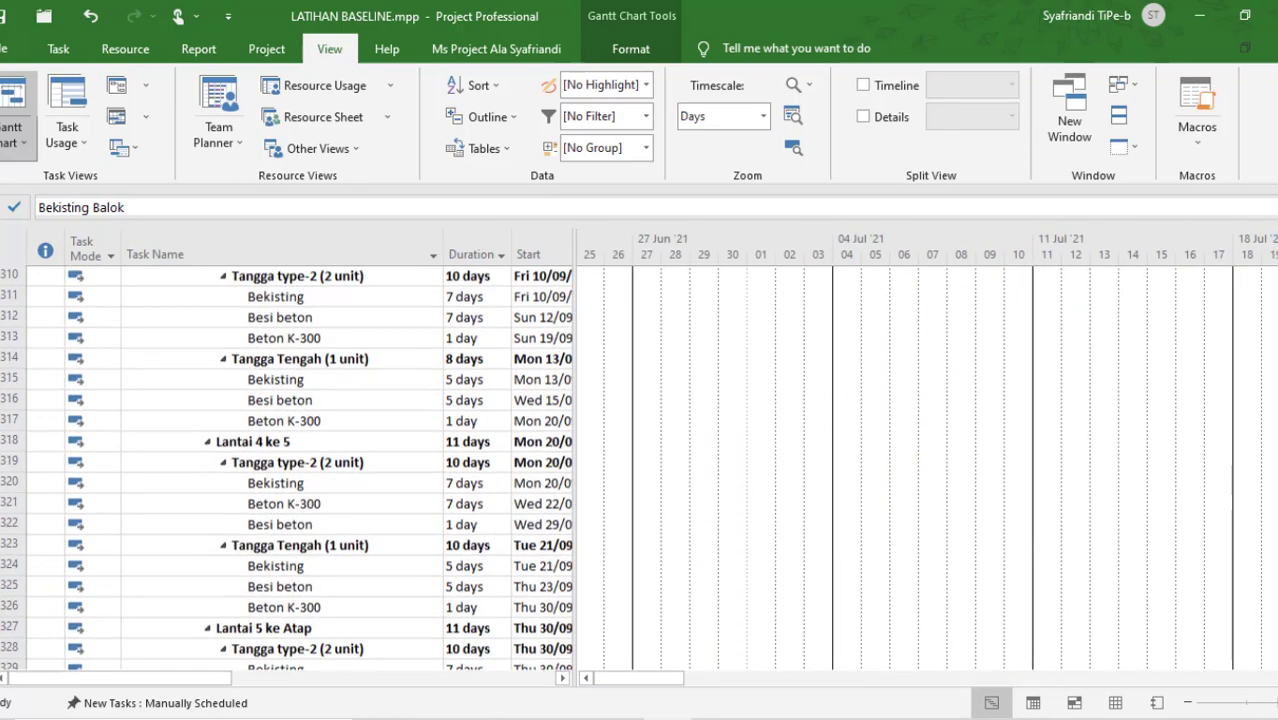
scroll(300, 470, "up", 13)
scroll(300, 470, "down", 7)
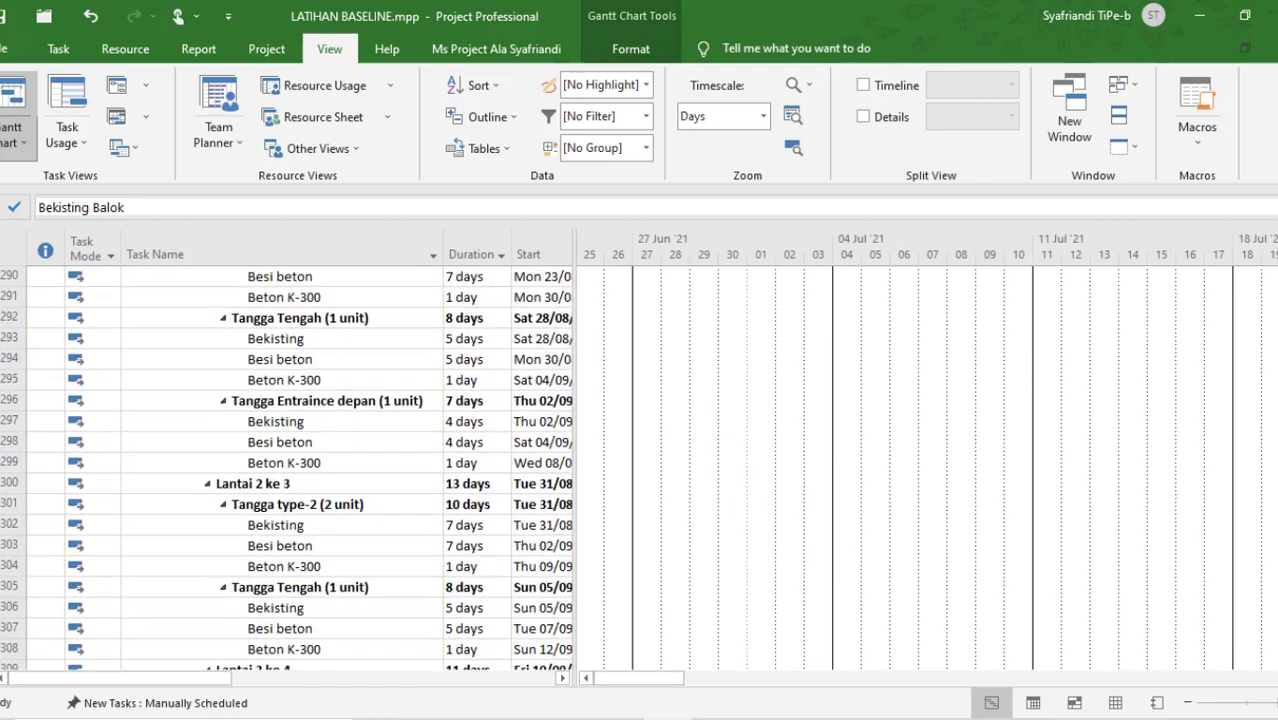
scroll(445, 442, "up", 20)
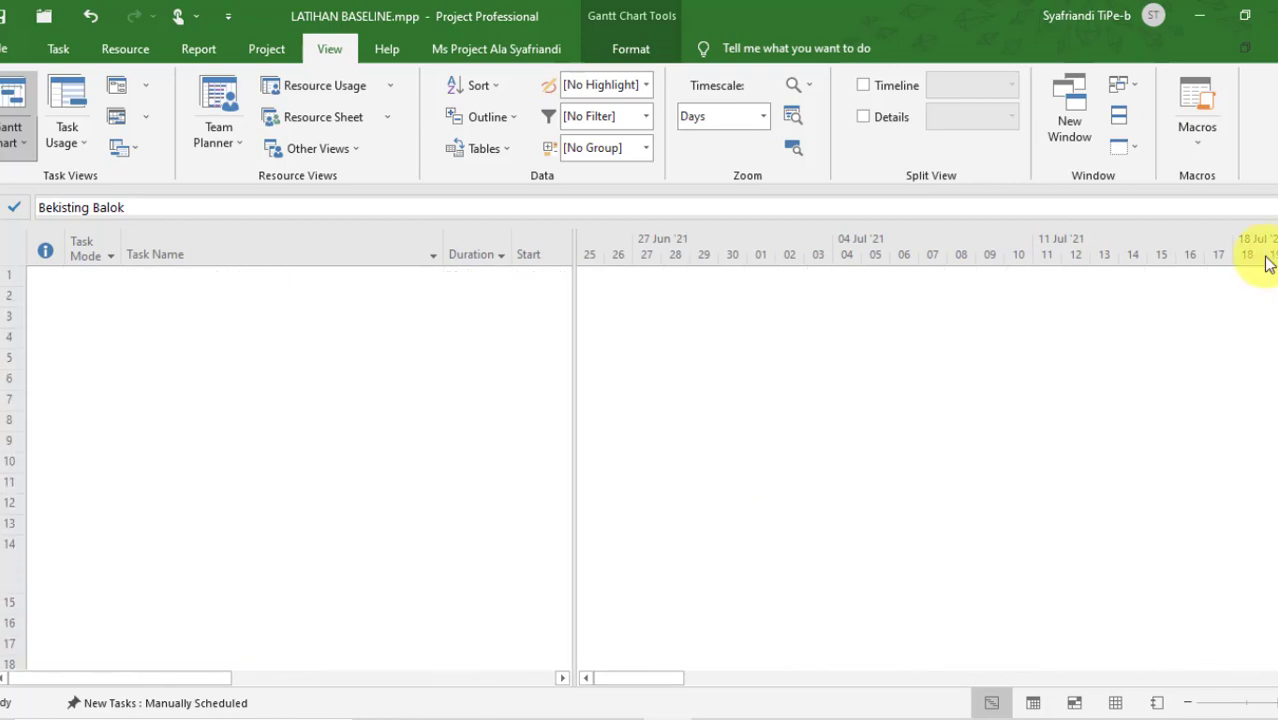
left_click_drag(398, 396, 398, 380)
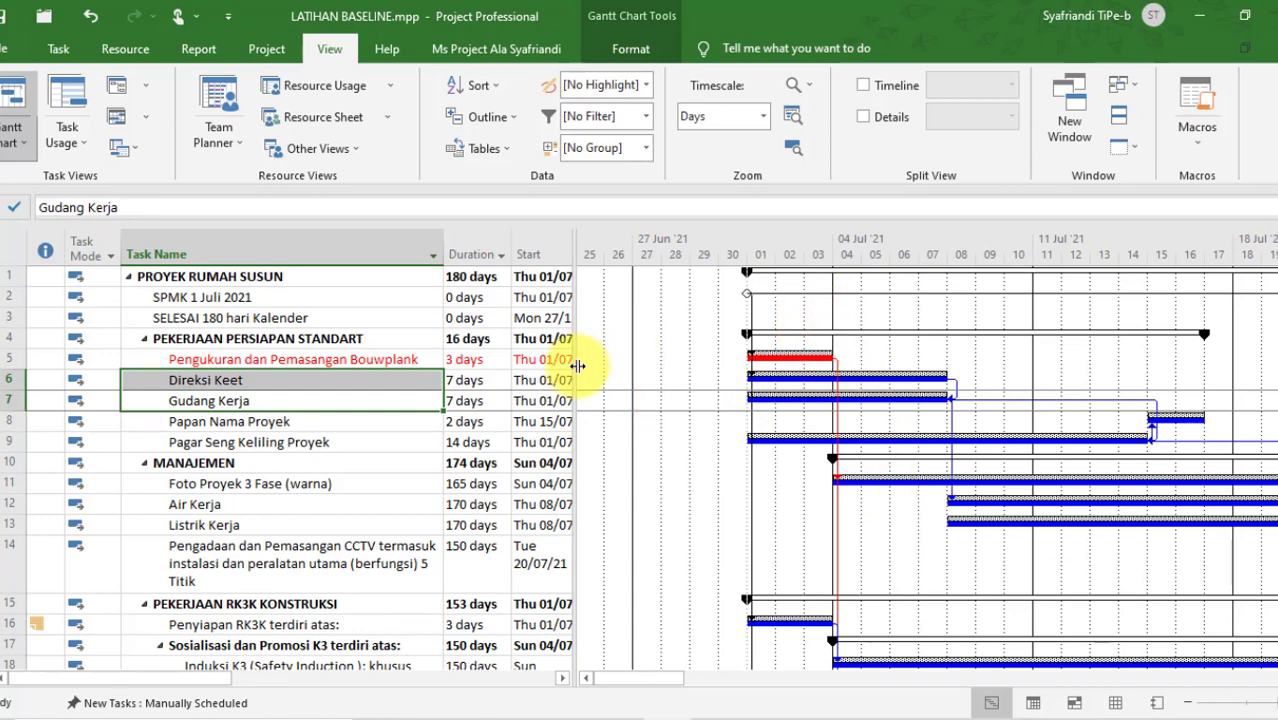
- Widen the task table area, apply the RAB table, and examine its VOLUME and STN columns
left_click_drag(578, 366, 674, 380)
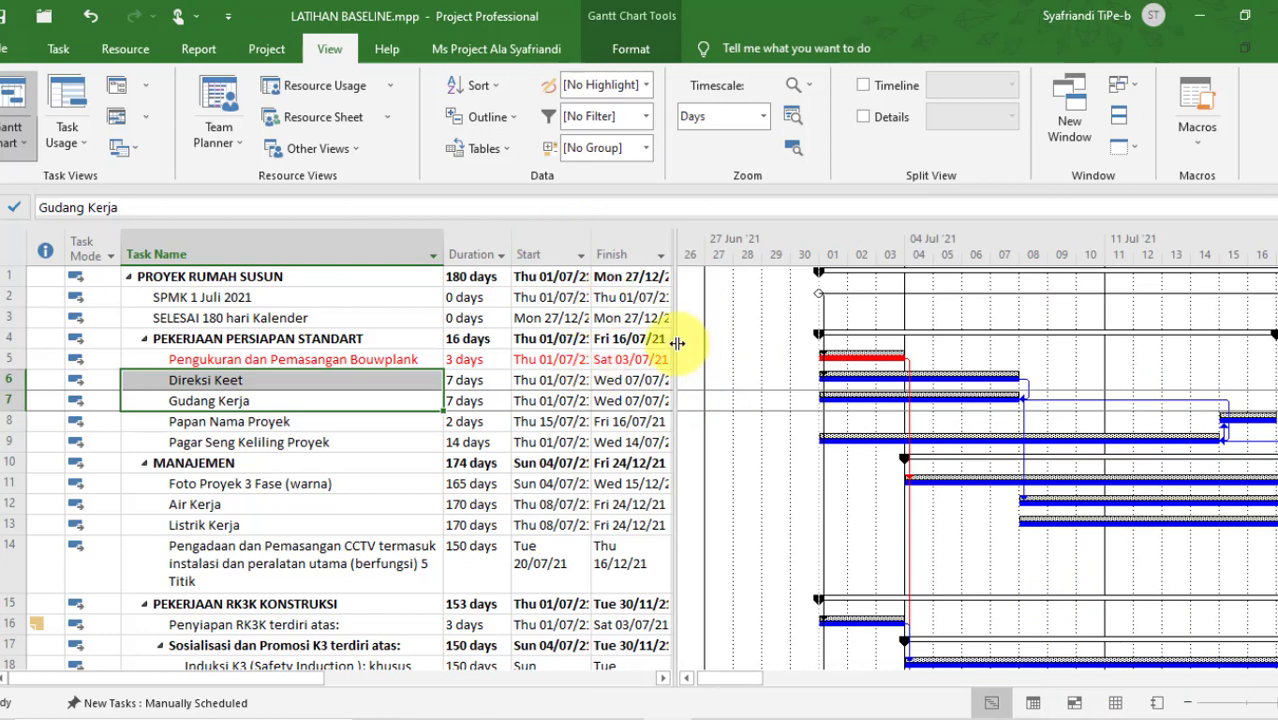
left_click_drag(677, 343, 904, 357)
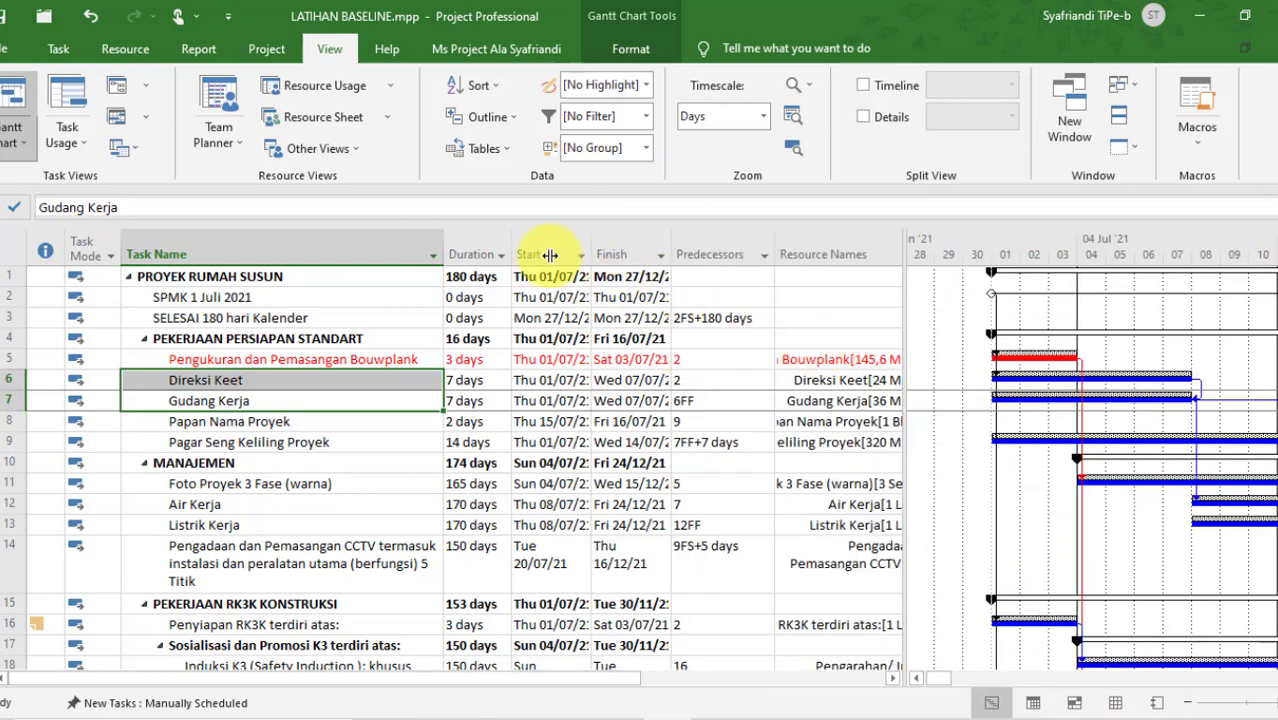
left_click(514, 152)
left_click(520, 221)
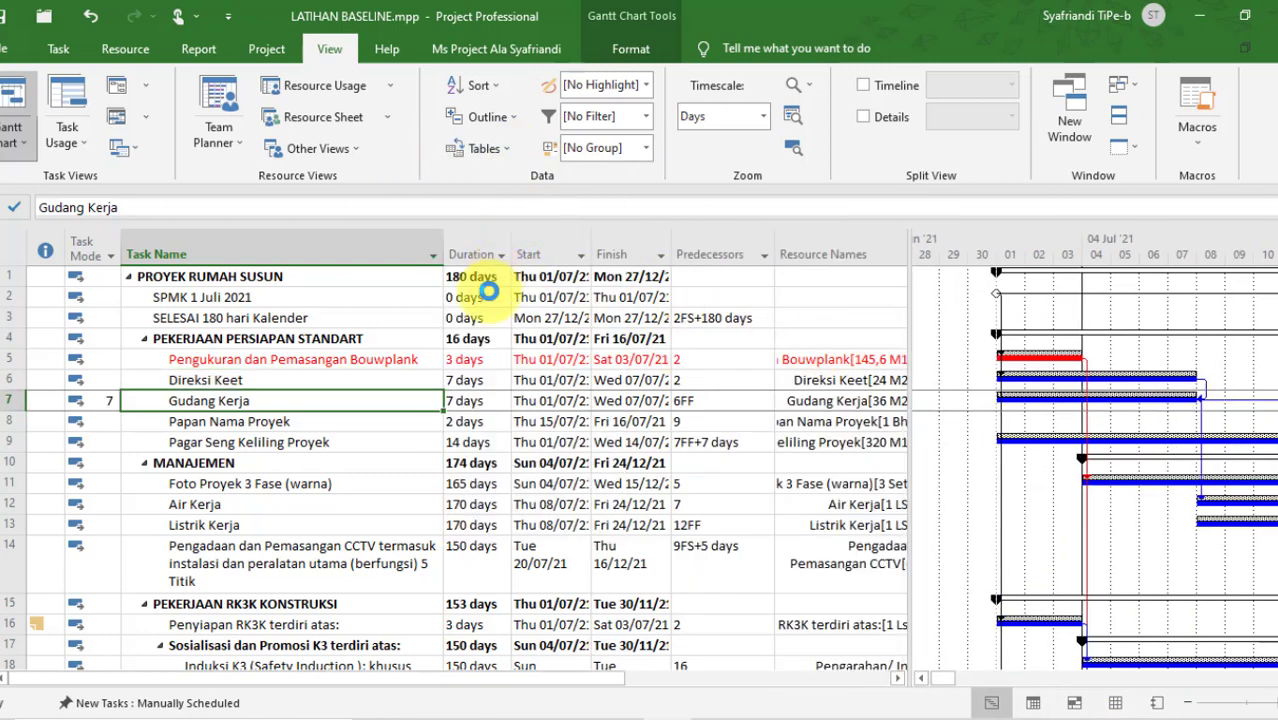
left_click_drag(444, 362, 425, 558)
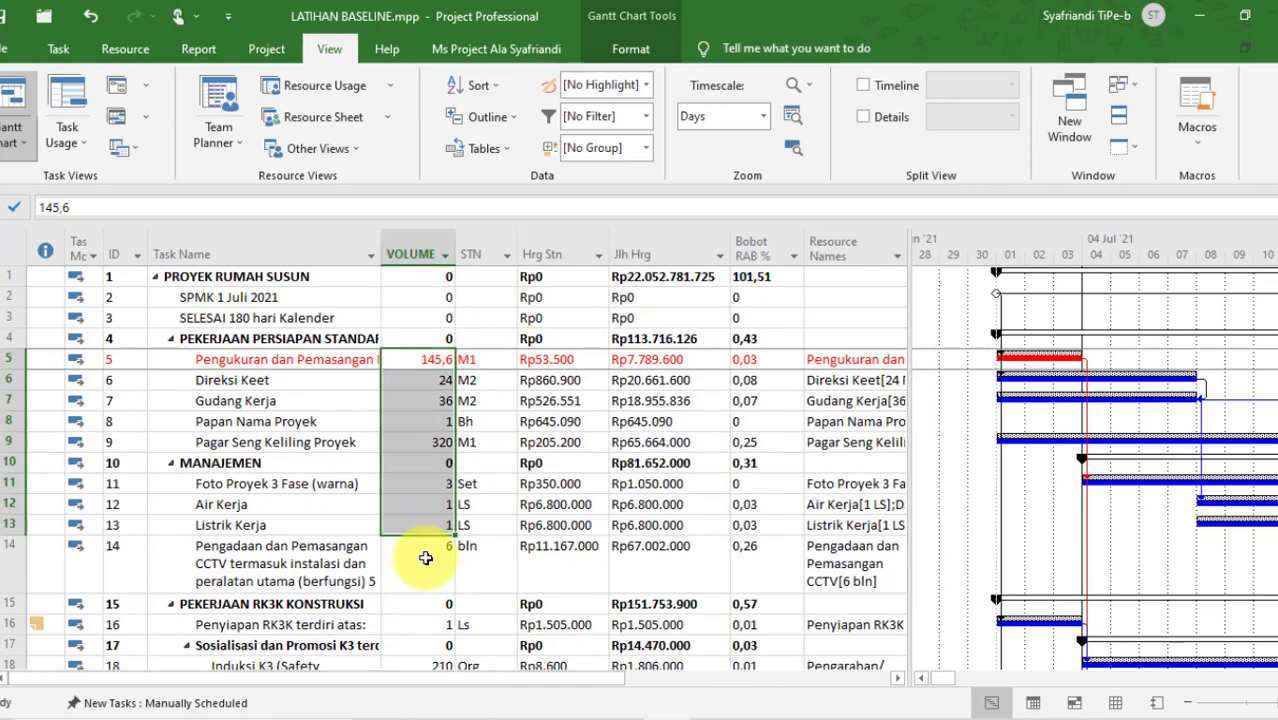
left_click_drag(488, 362, 469, 597)
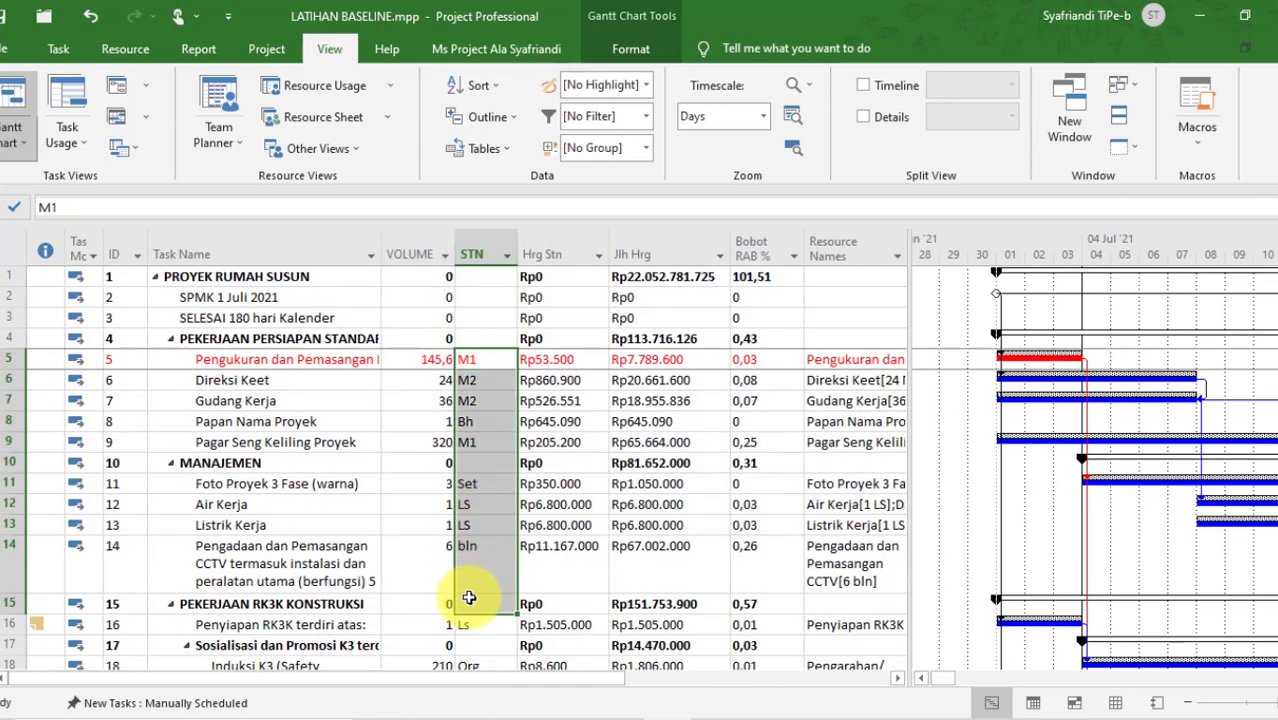
- Apply the Progress table, heighten its header row to show the full column titles, and widen the Gantt chart area
left_click(500, 148)
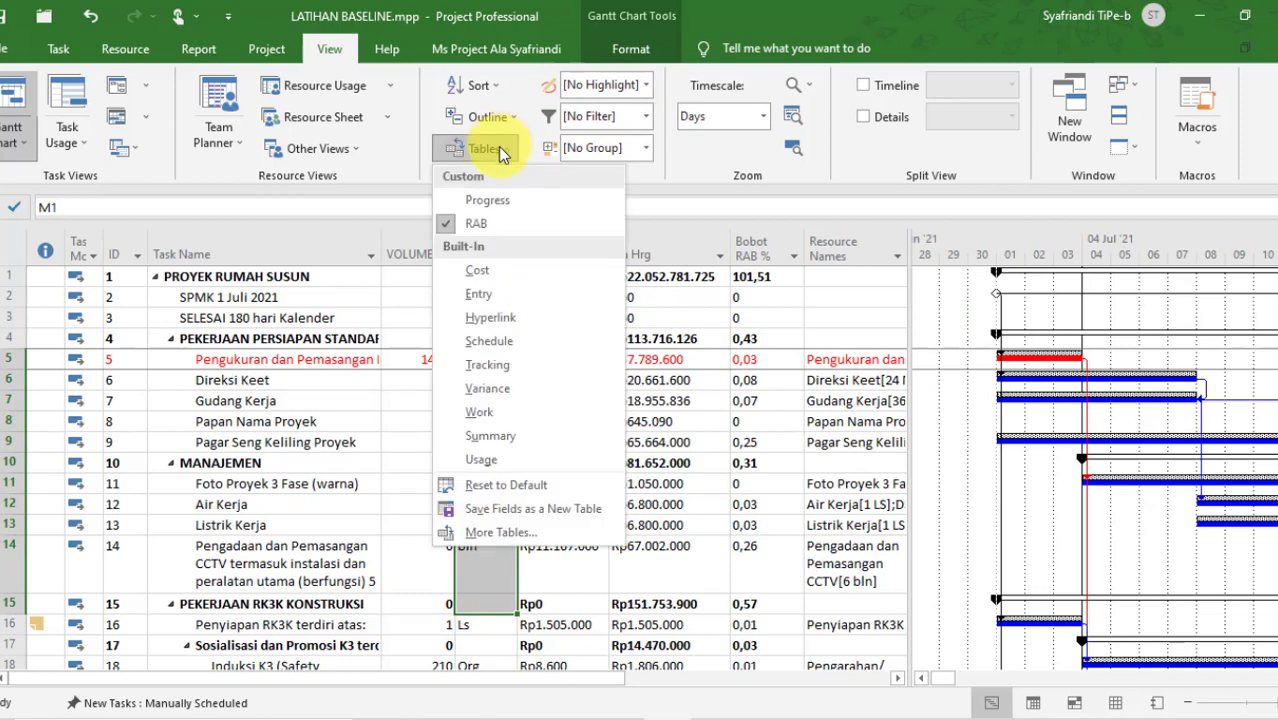
left_click(505, 198)
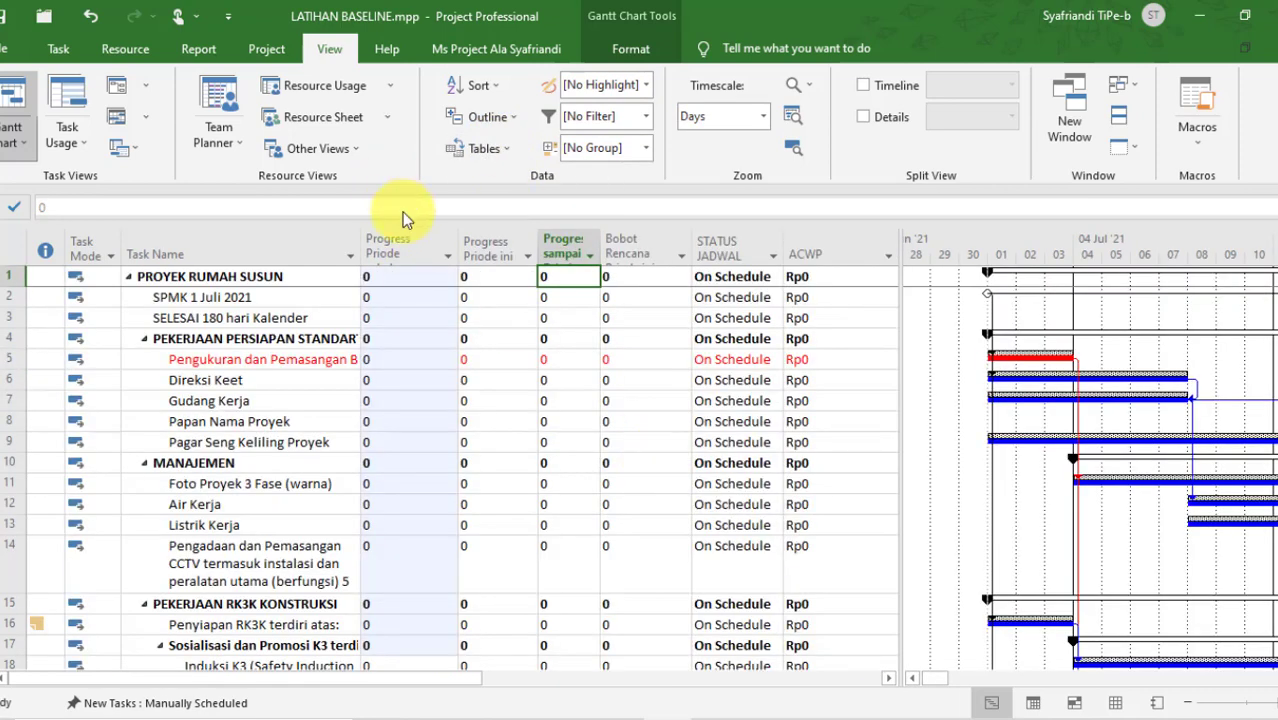
left_click_drag(10, 263, 533, 310)
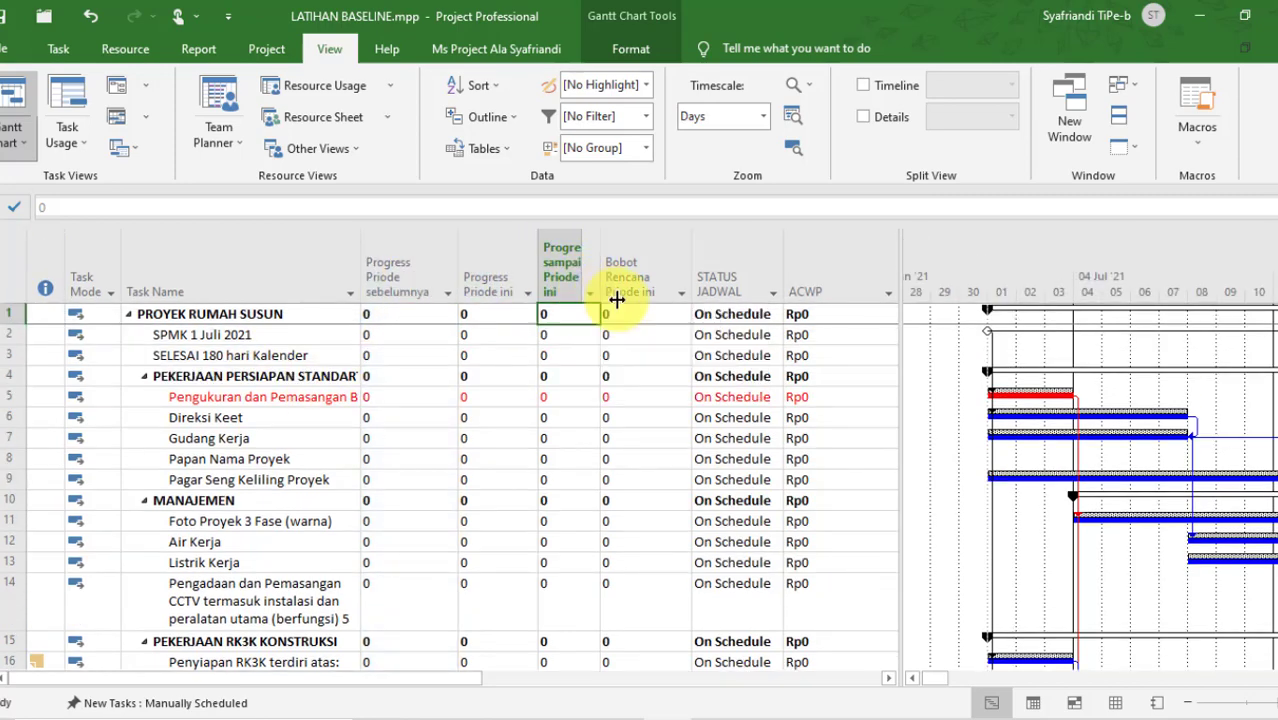
left_click(773, 292)
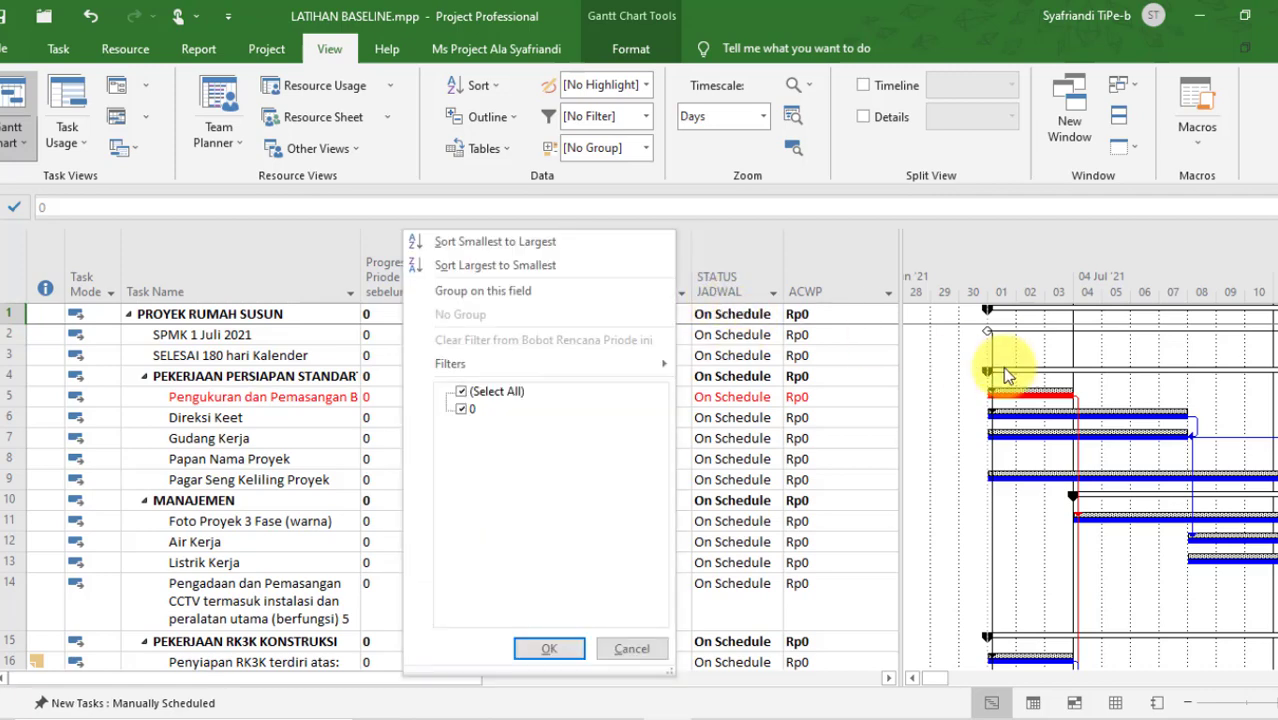
left_click(815, 397)
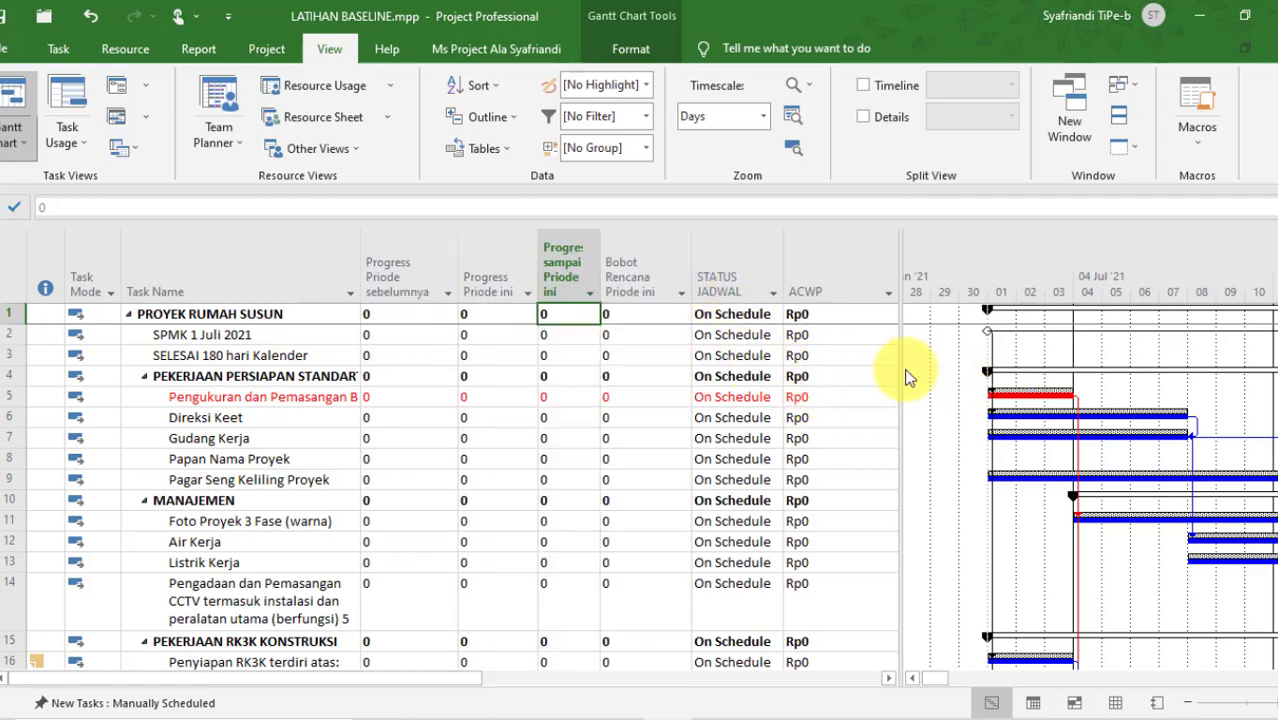
left_click_drag(902, 374, 510, 403)
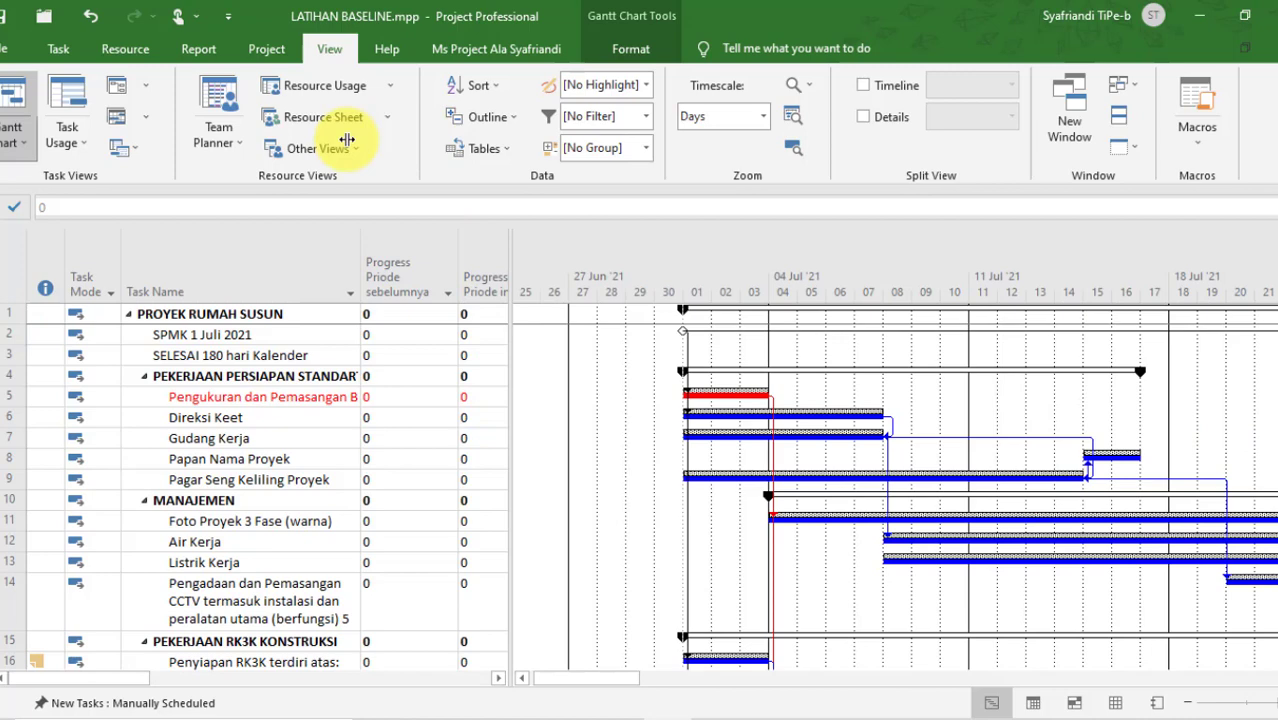
- Open the custom LAPORAN PROGRESS PROYEK HOTEL report, and examine its progress tables, curve charts and milestone targets
left_click(530, 48)
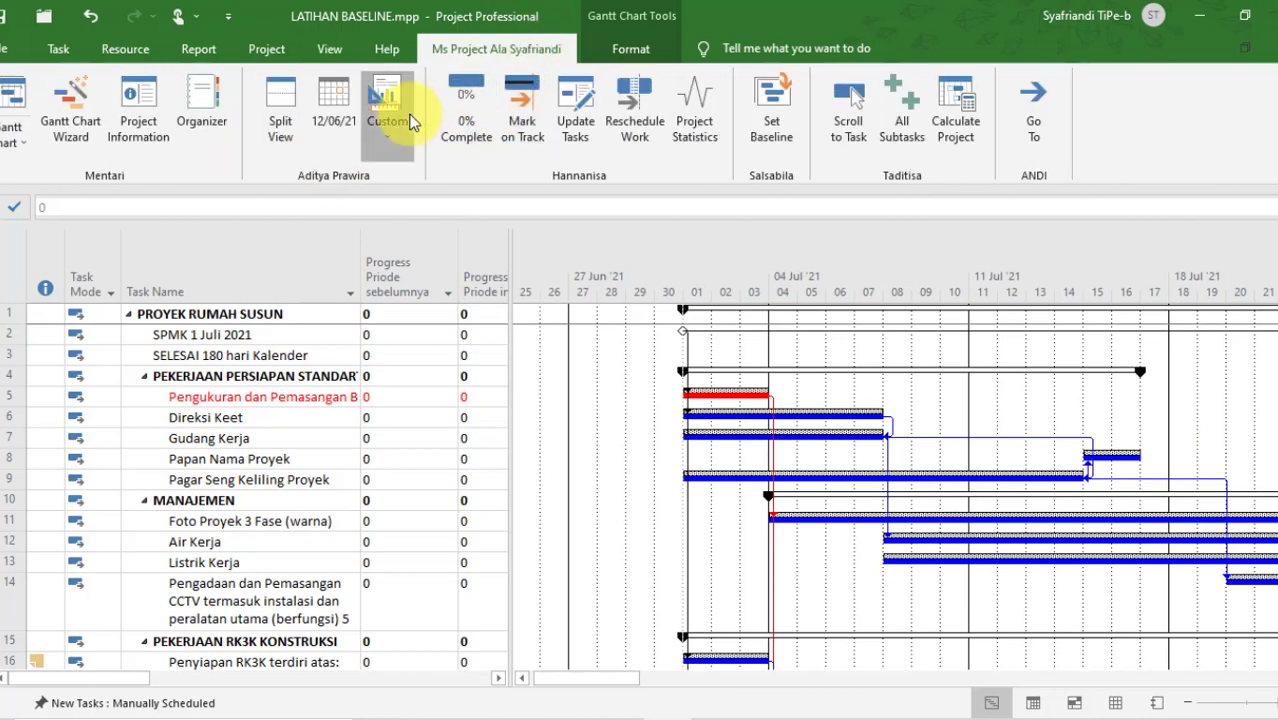
left_click(389, 138)
left_click(388, 176)
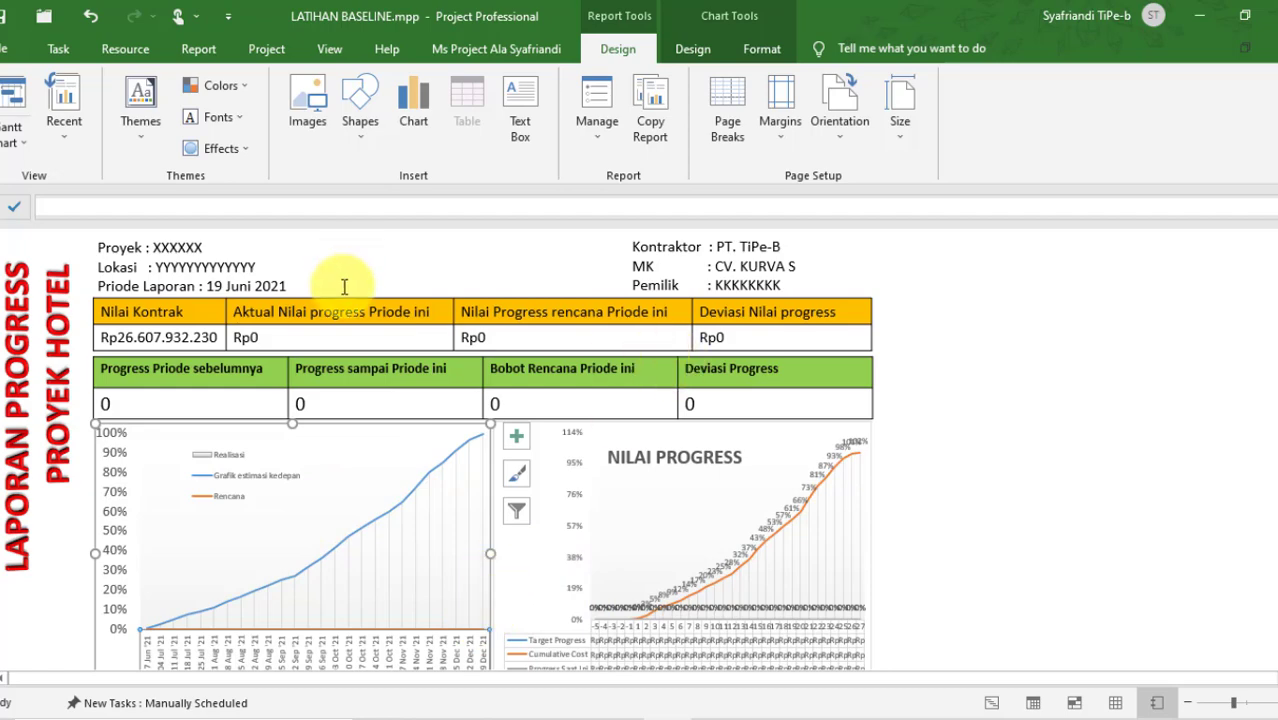
scroll(338, 290, "down", 1)
scroll(564, 529, "down", 3)
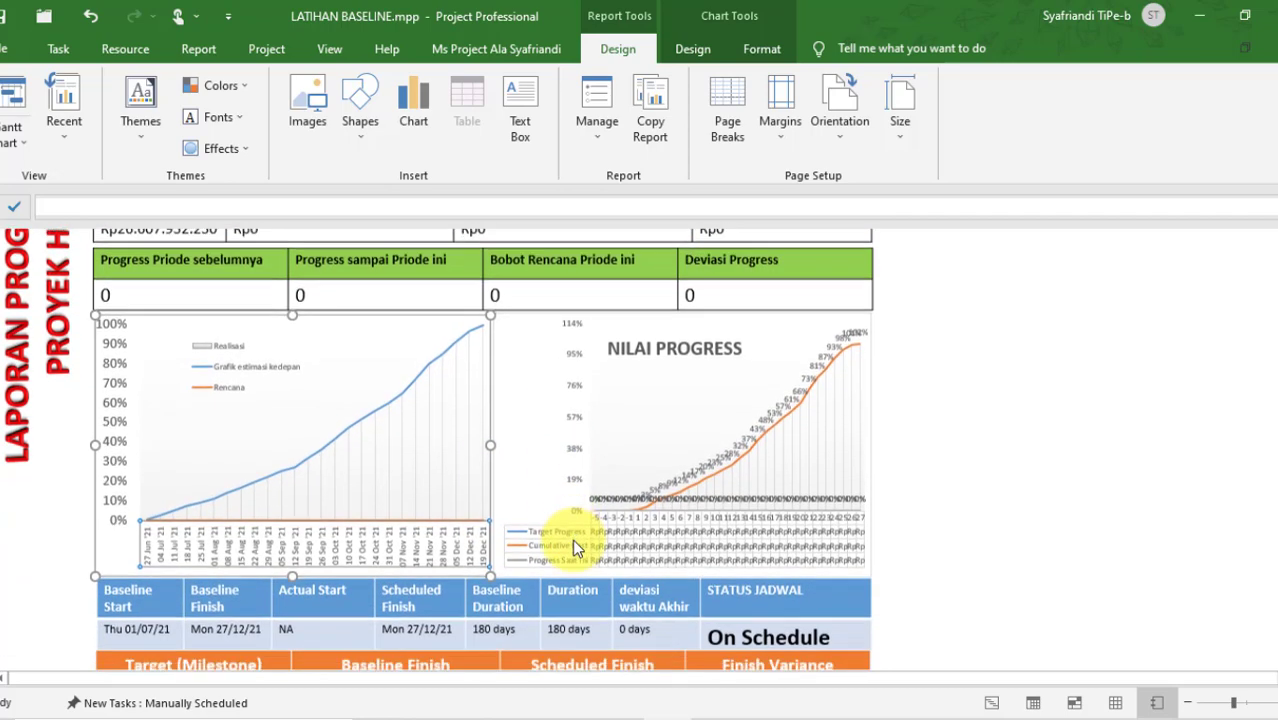
scroll(575, 540, "down", 1)
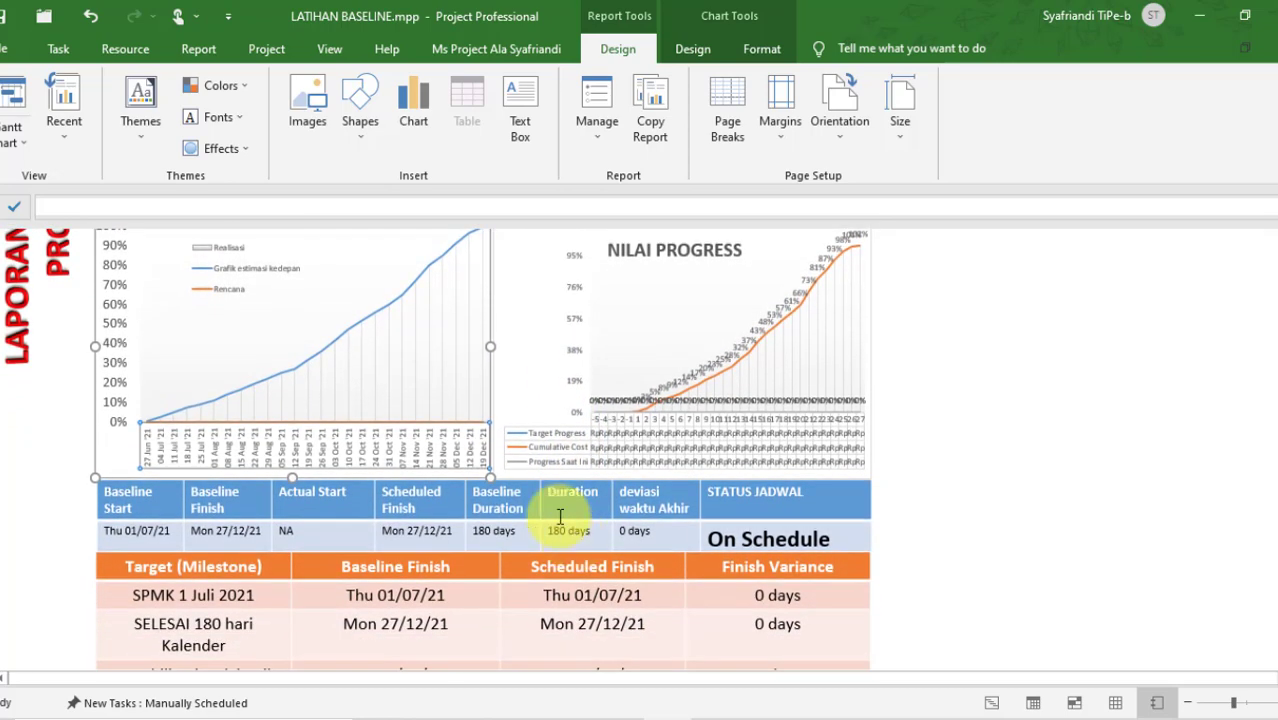
- Return to the Gantt Chart view, widen the task table area, and examine the progress and Bobot Rencana Priode ini columns
left_click(13, 102)
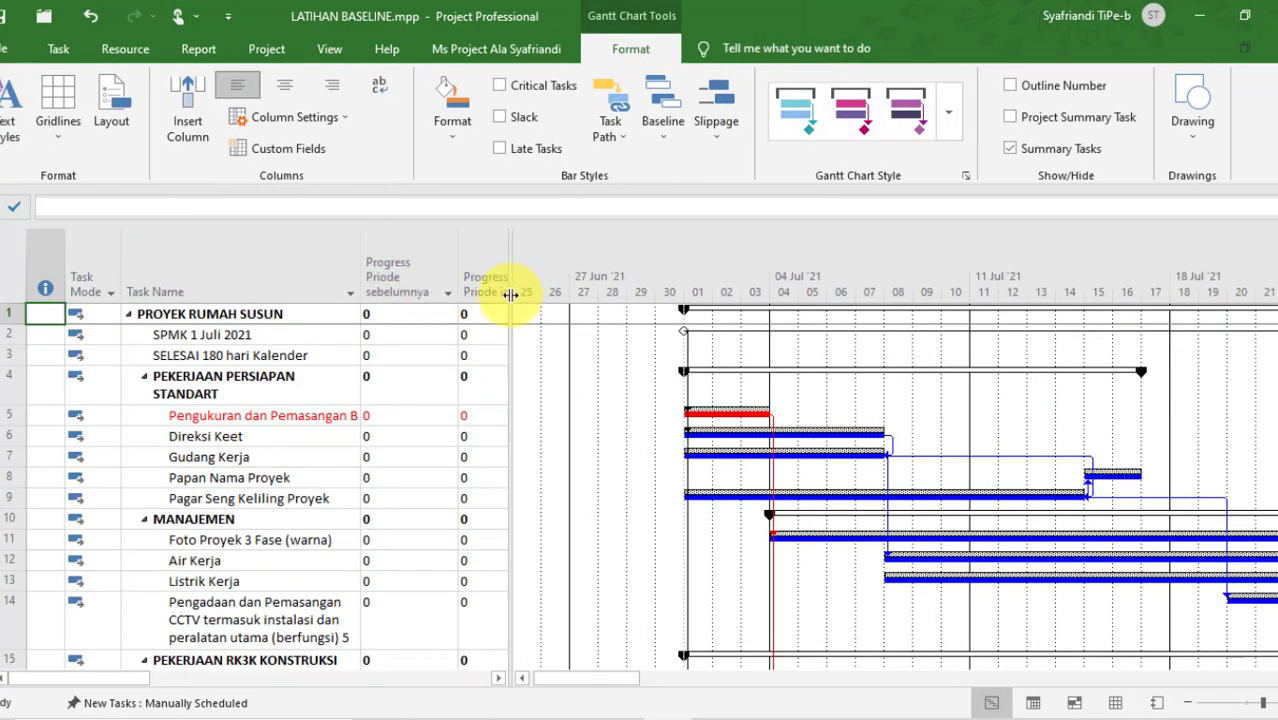
left_click_drag(510, 294, 777, 362)
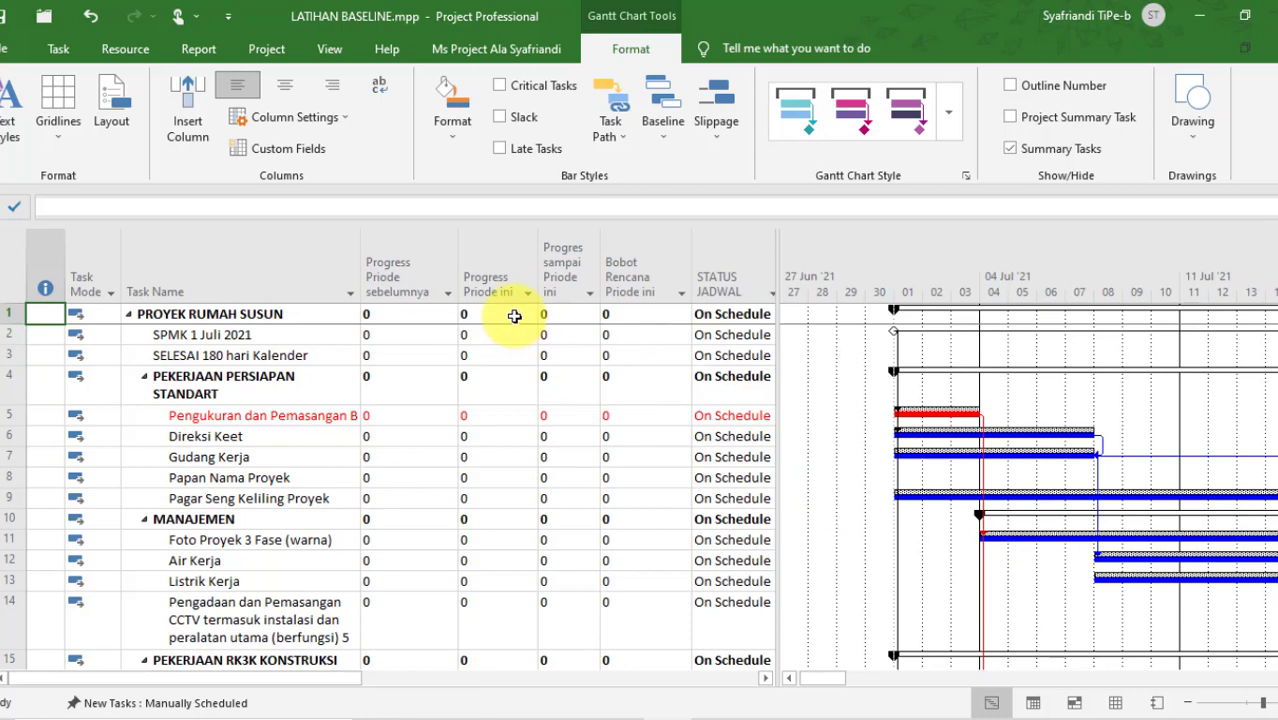
left_click_drag(514, 316, 434, 593)
left_click_drag(656, 314, 619, 553)
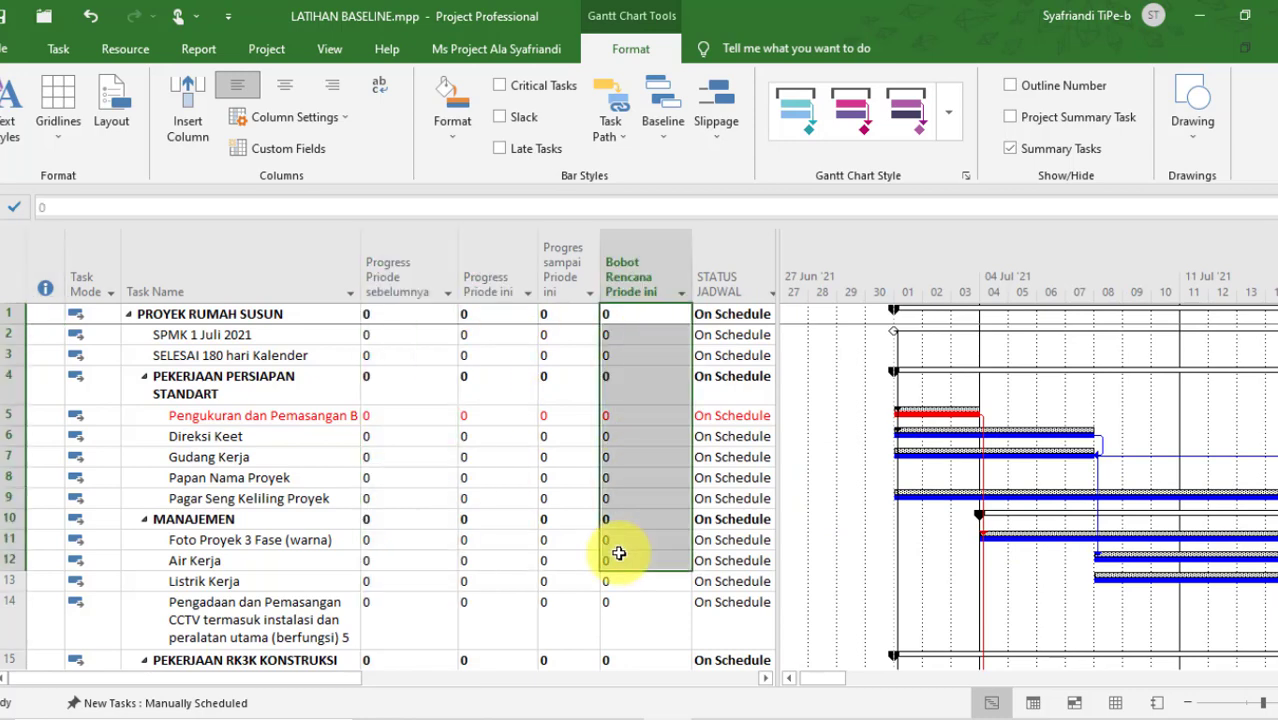
- Switch to the closing slide in PowerPoint, and highlight the slogan text and the PAPPI logo
mouse_move(735, 712)
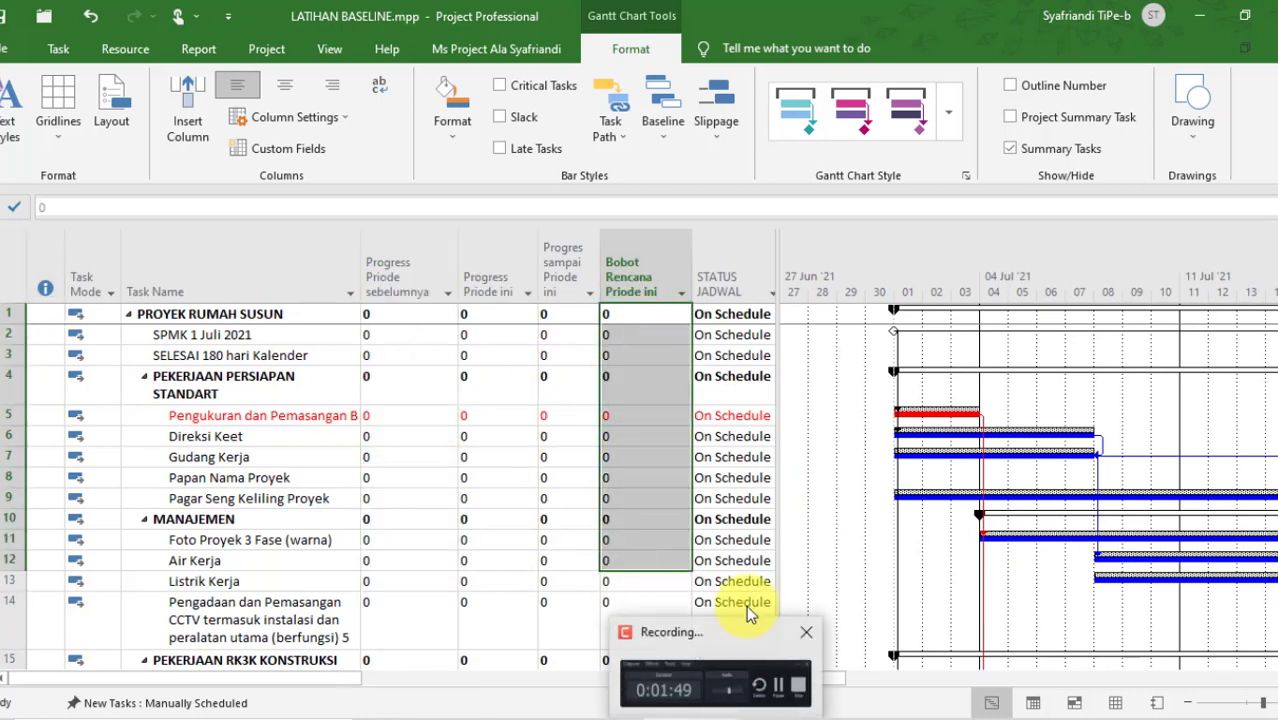
left_click(425, 262)
left_click(641, 266, "shift")
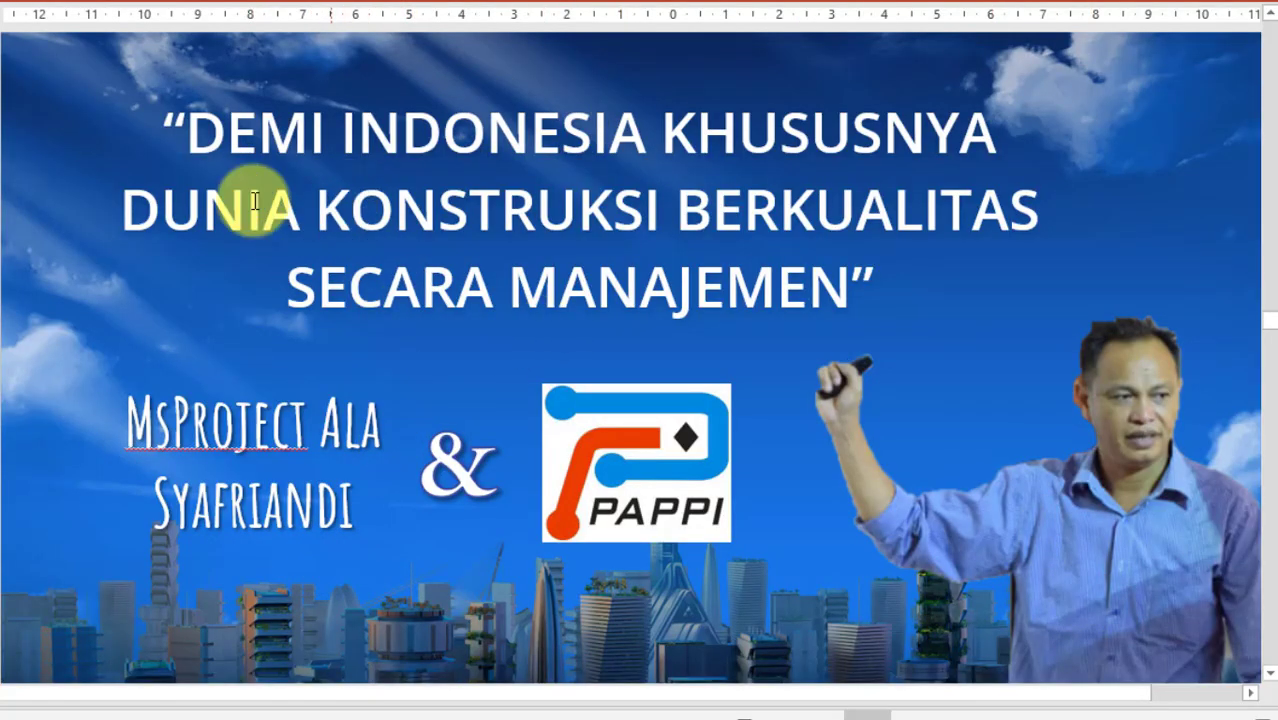
left_click_drag(218, 131, 873, 295)
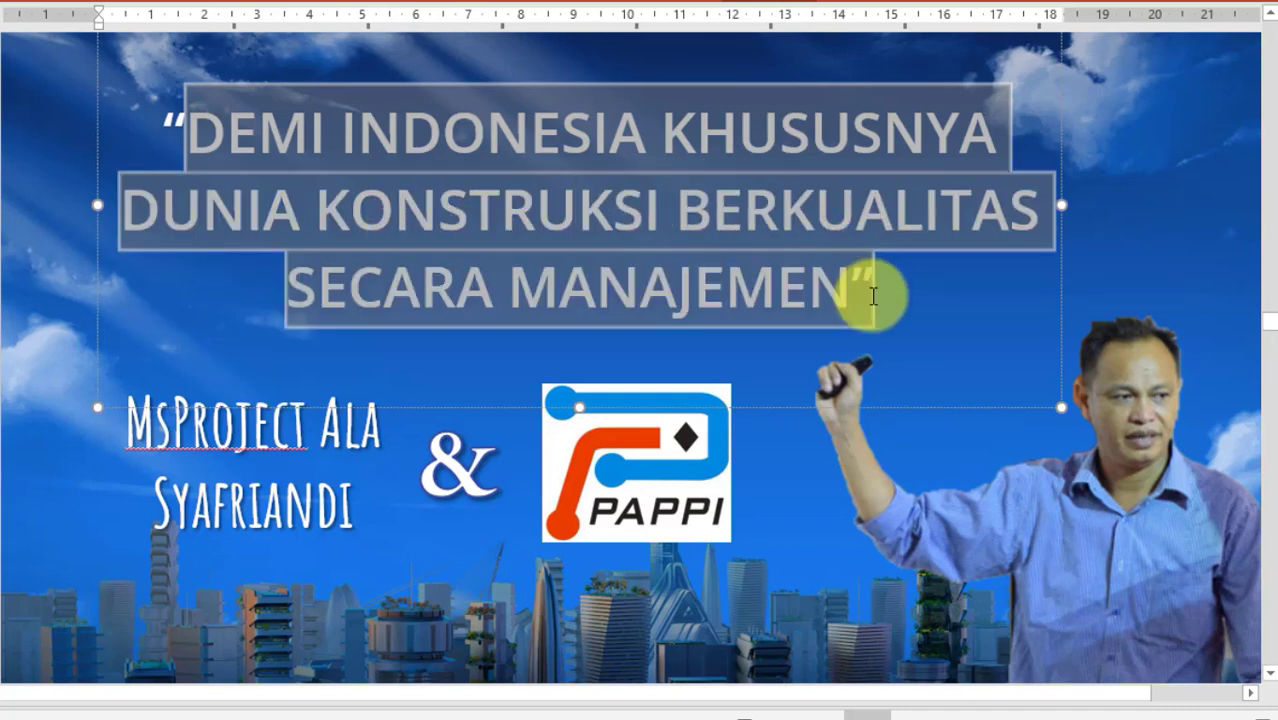
left_click(624, 512)
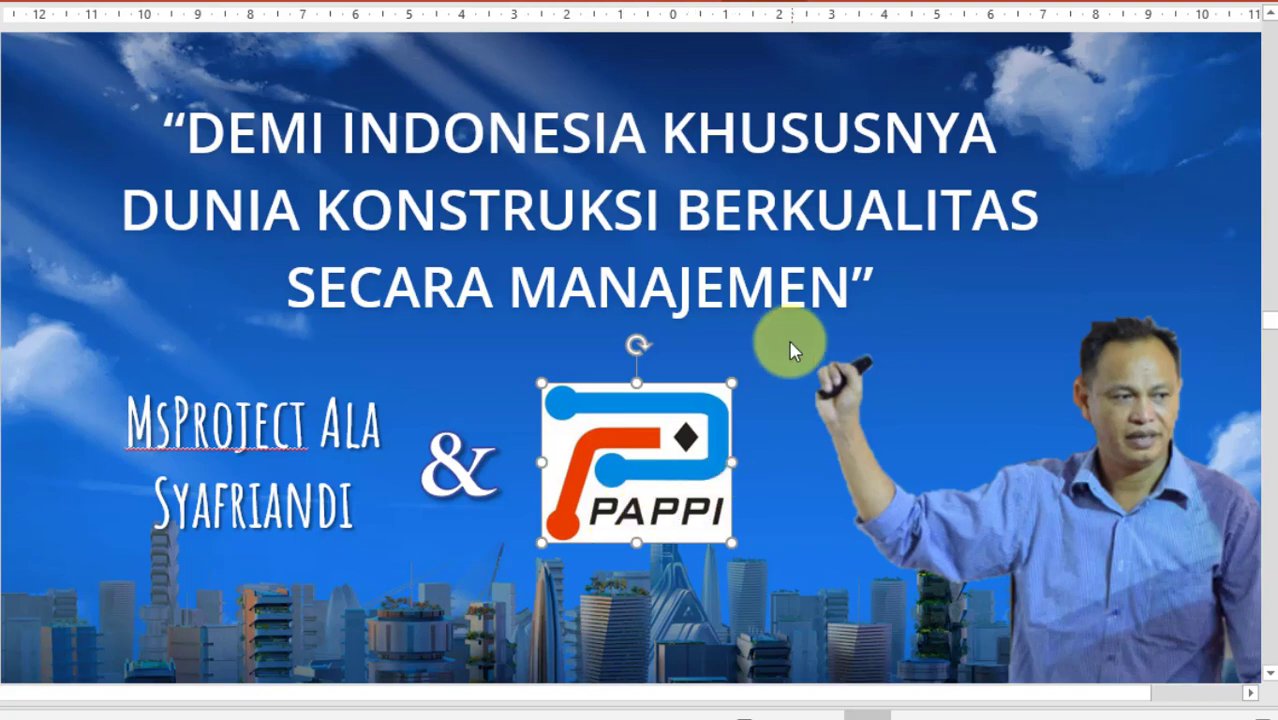